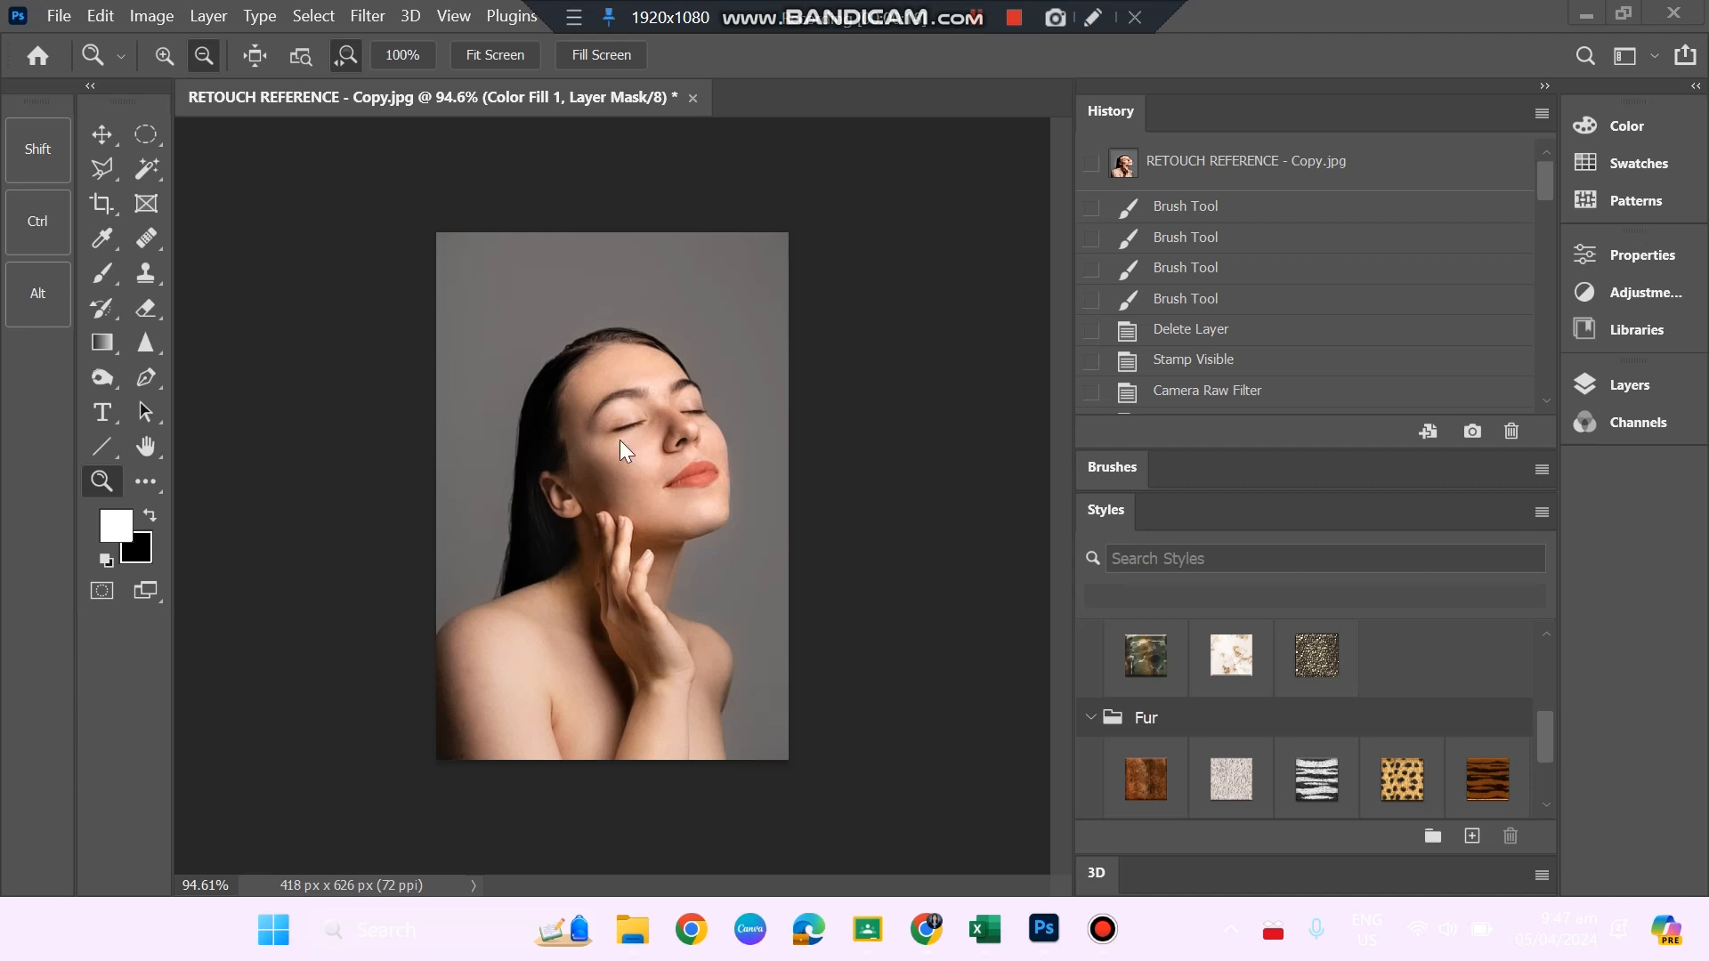
# Open the image RETOUCH REFERENCE - Copy - Copy.jpg from the ASSESSMENTS folder.
pyautogui.click(66, 19)
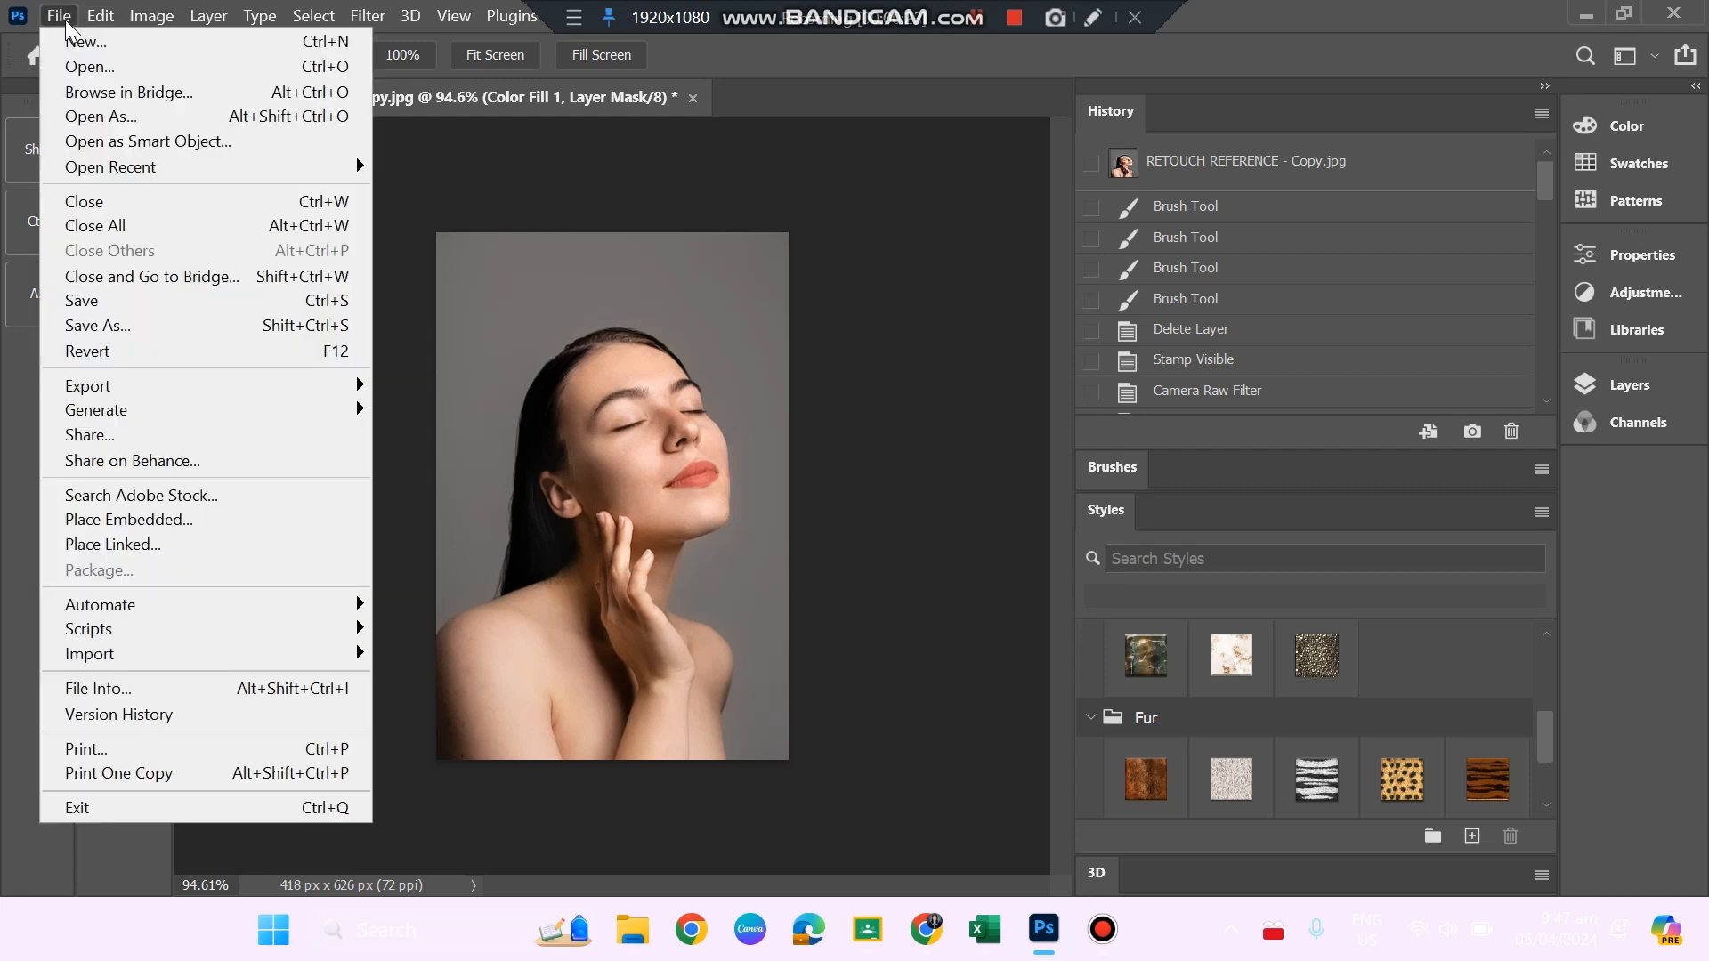
pyautogui.click(141, 75)
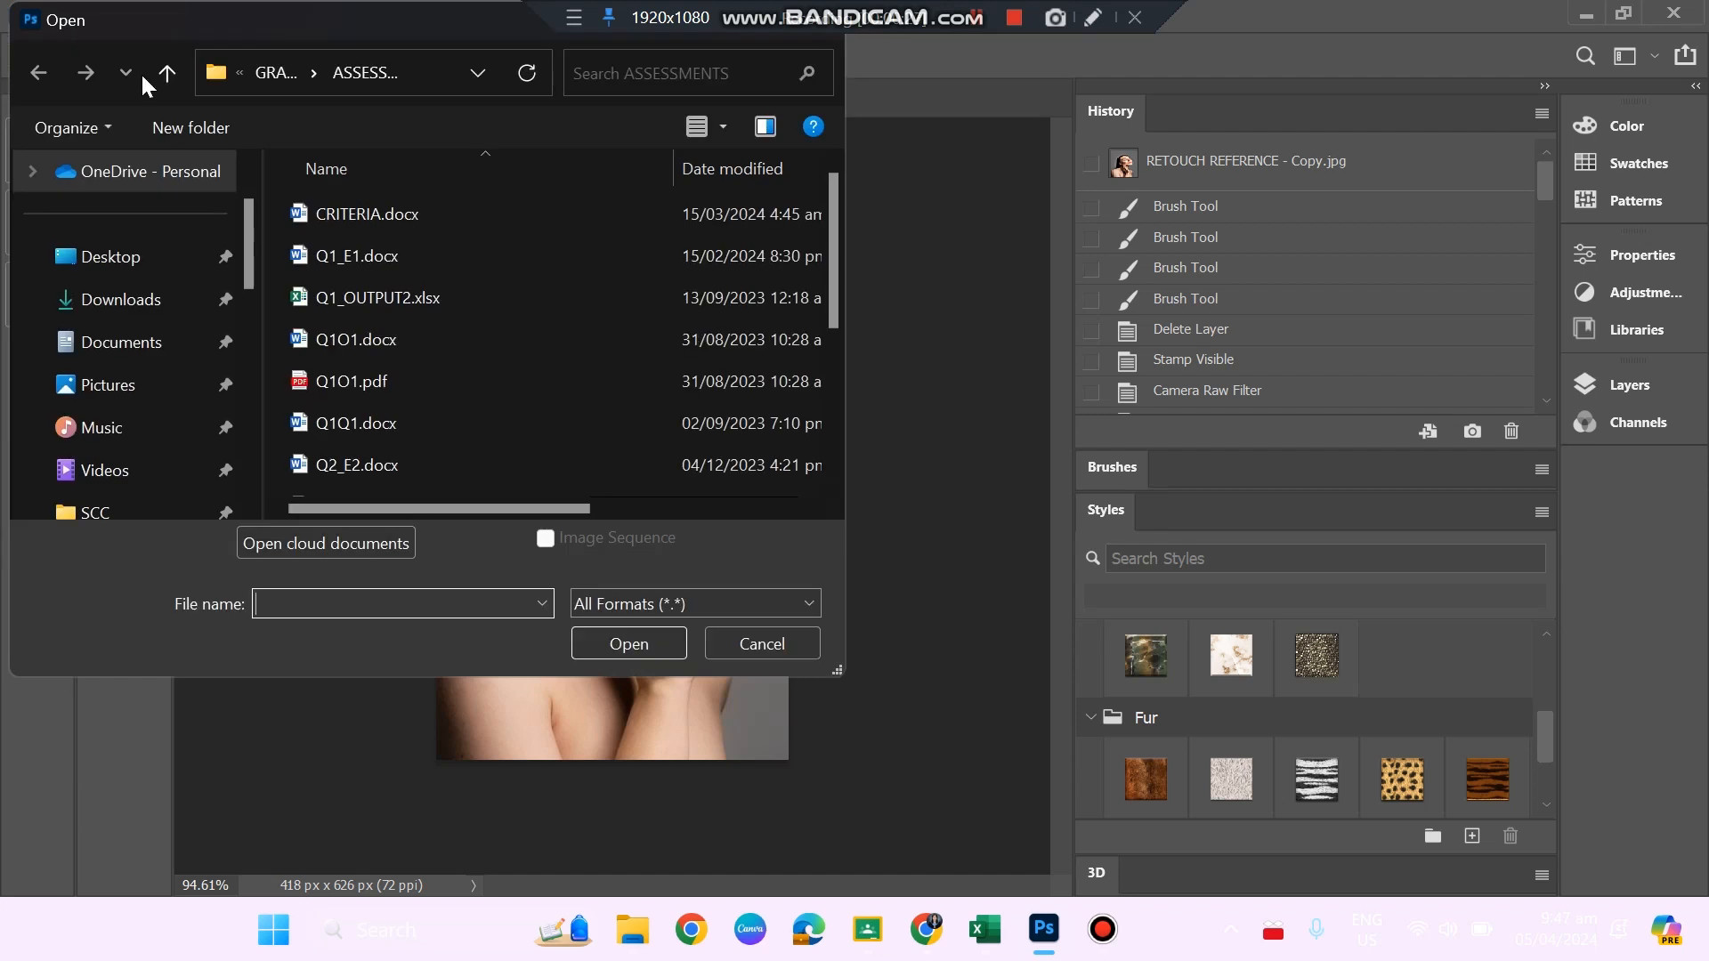
pyautogui.scroll(-2, 517, 331)
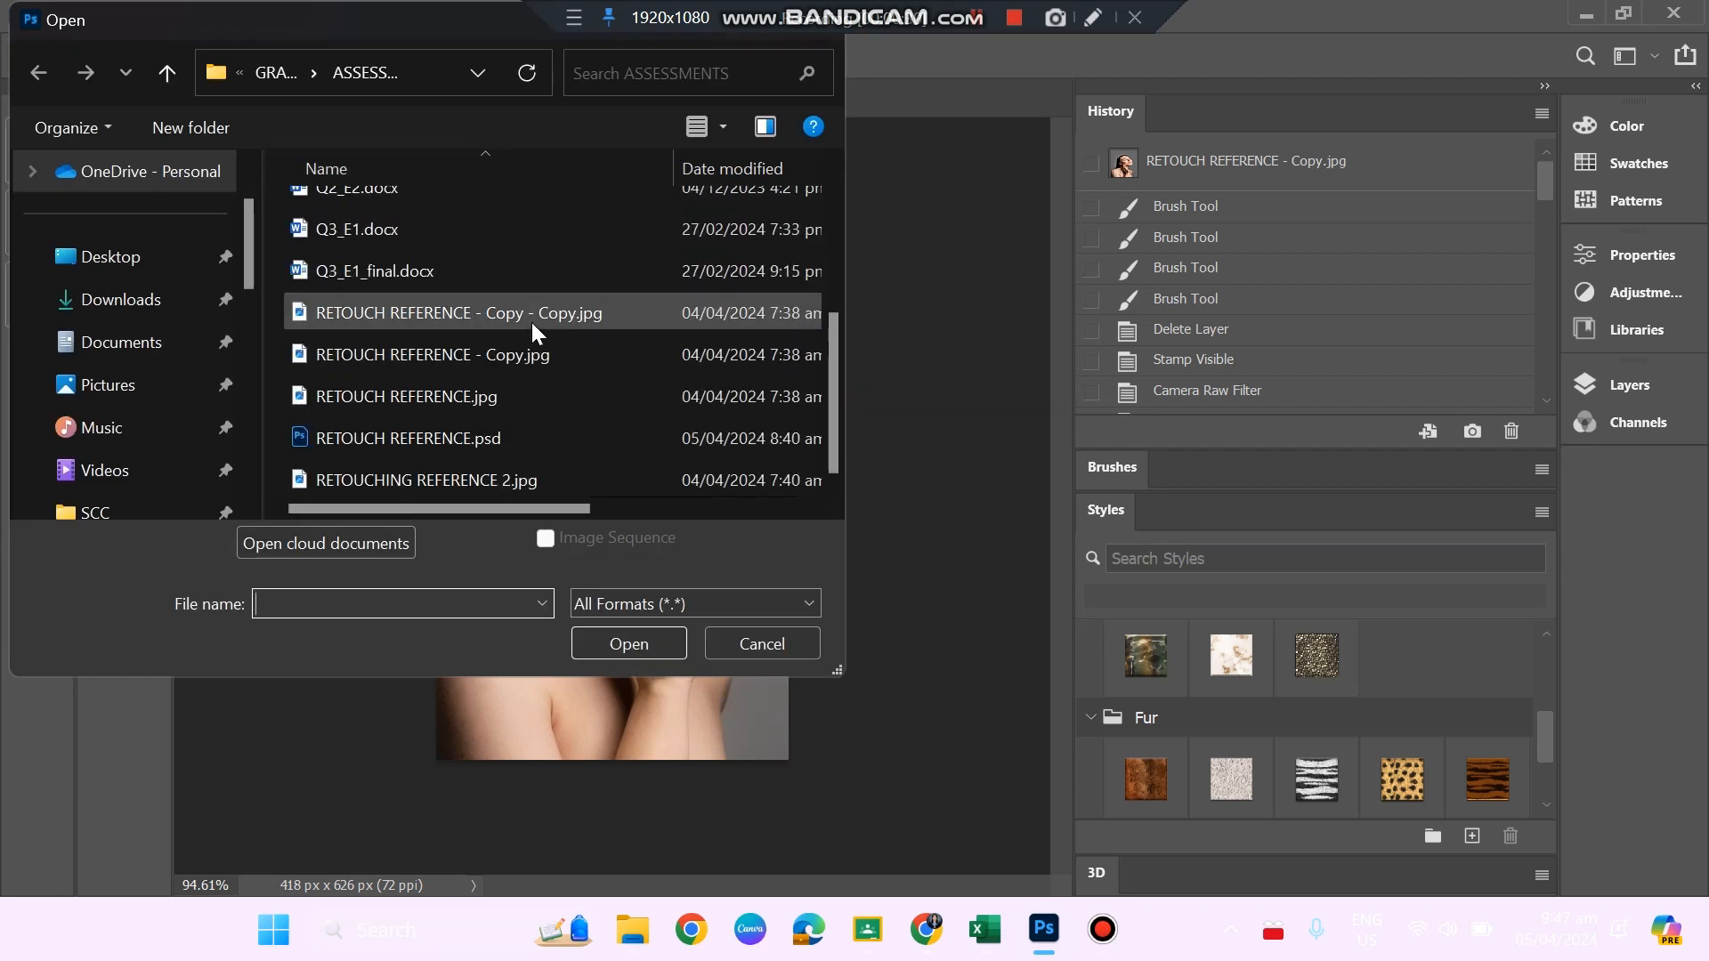
pyautogui.doubleClick(533, 322)
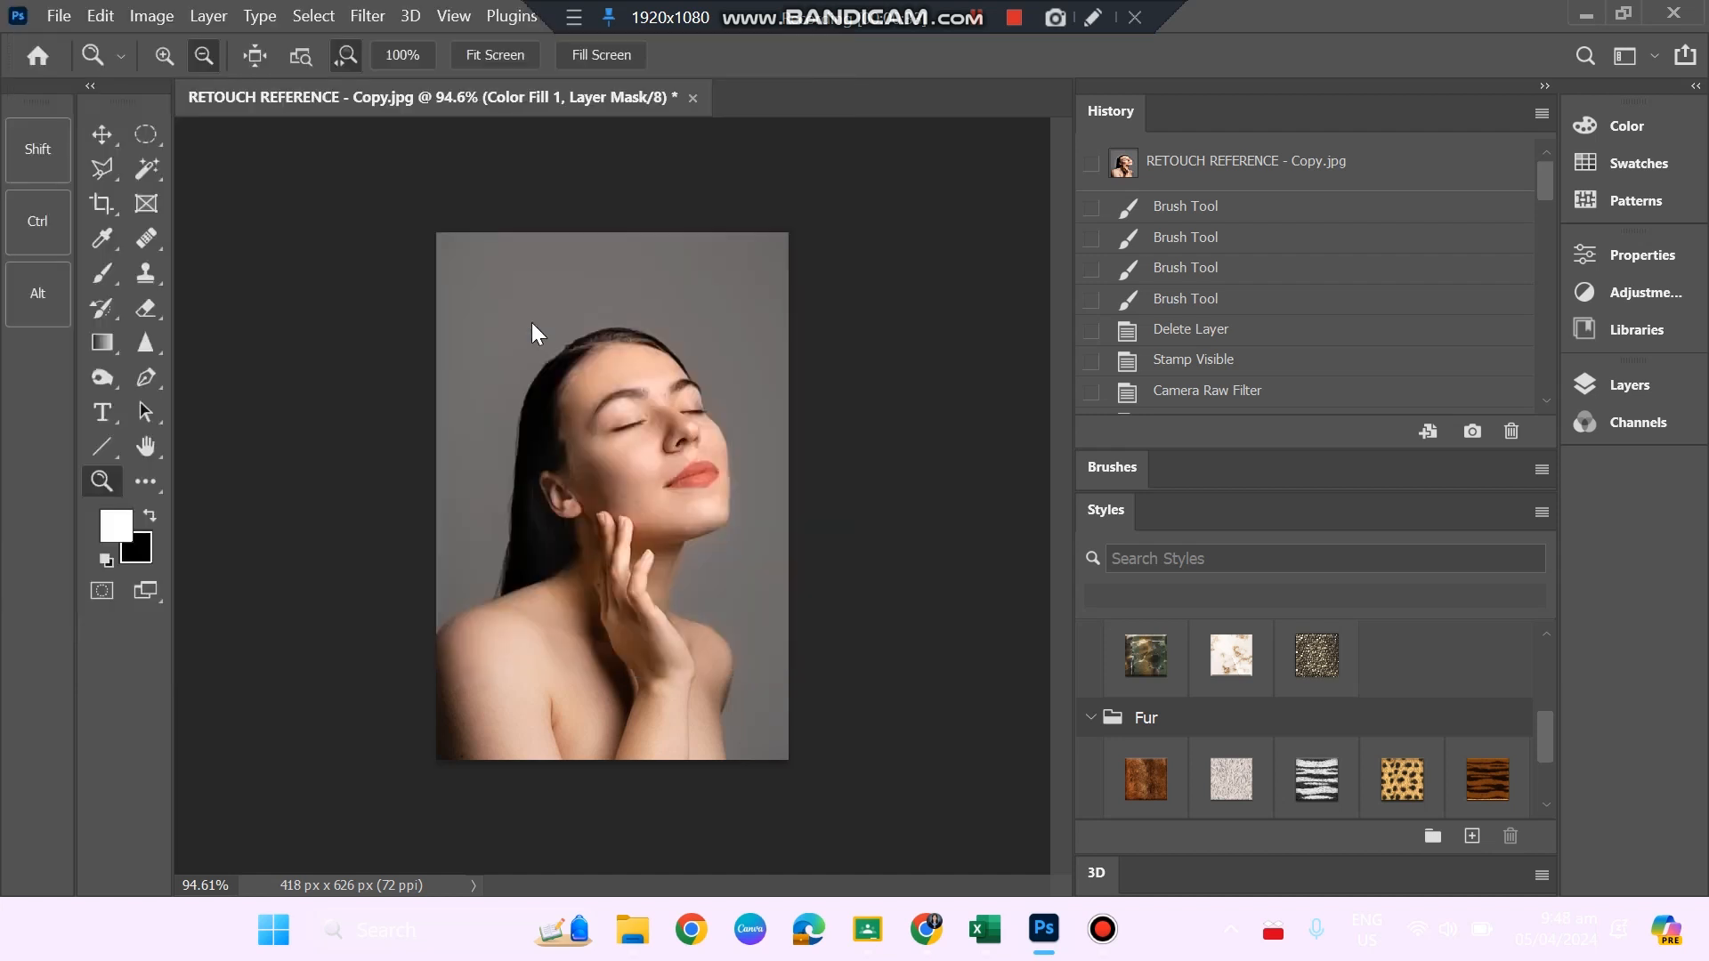
# Duplicate the Background layer and rename the copy to 01.
pyautogui.moveTo(775, 411); pyautogui.dragTo(794, 502)
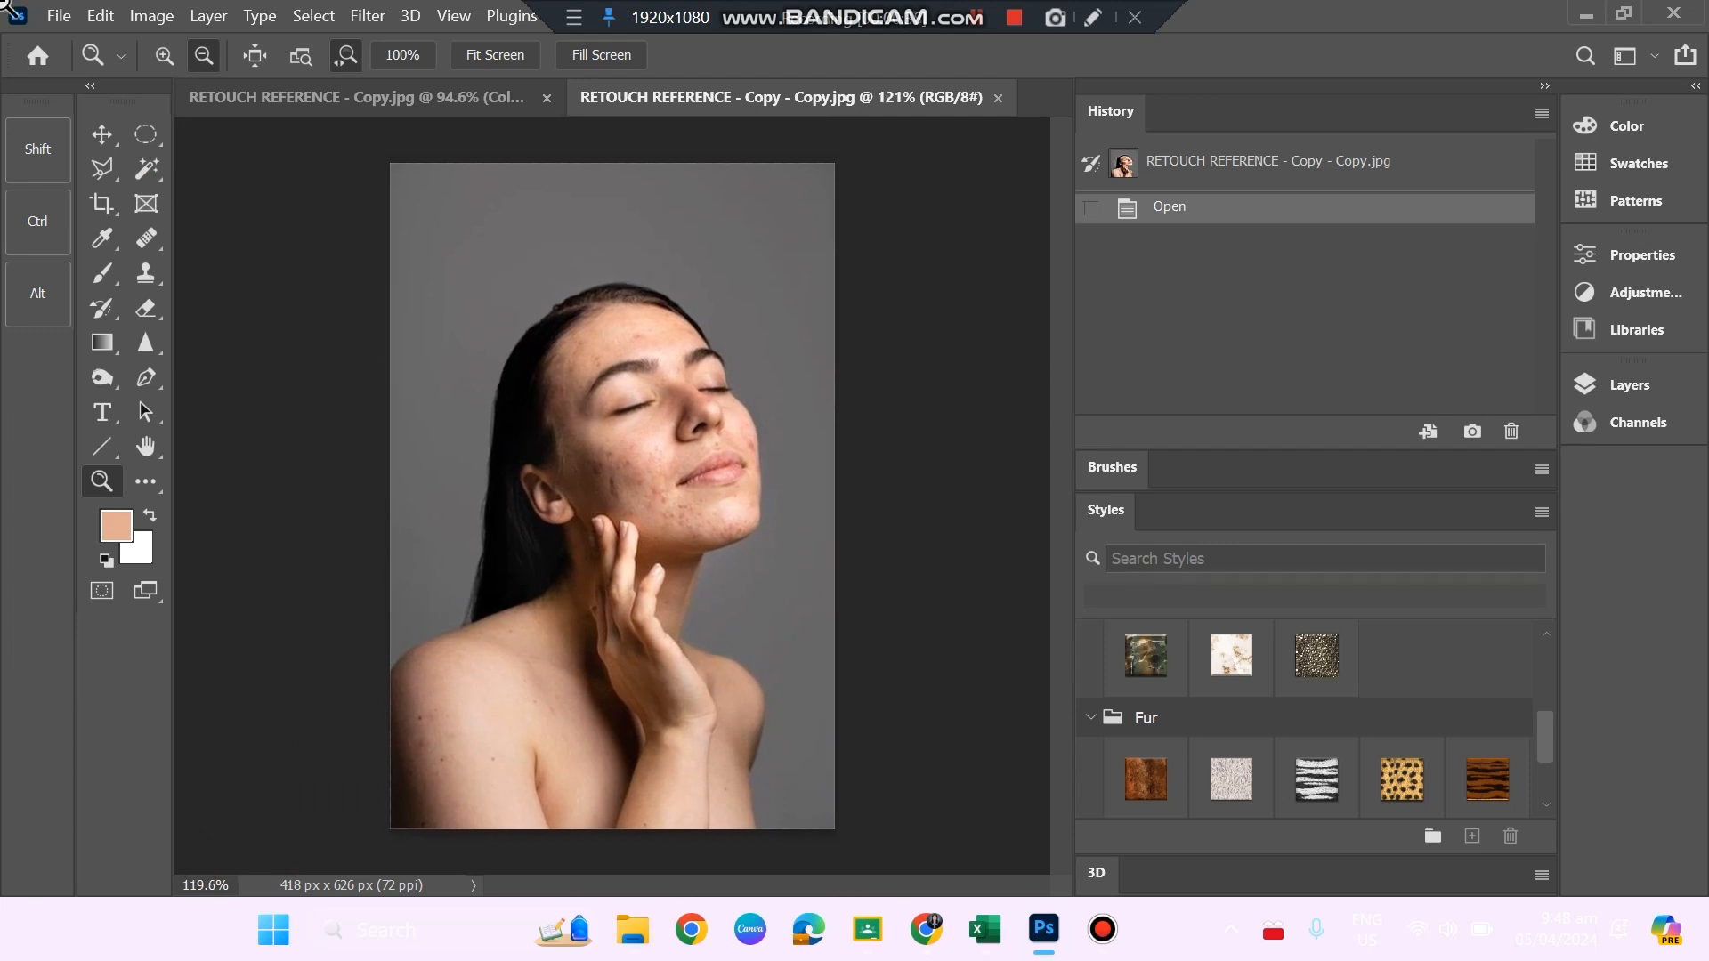
pyautogui.click(1612, 381)
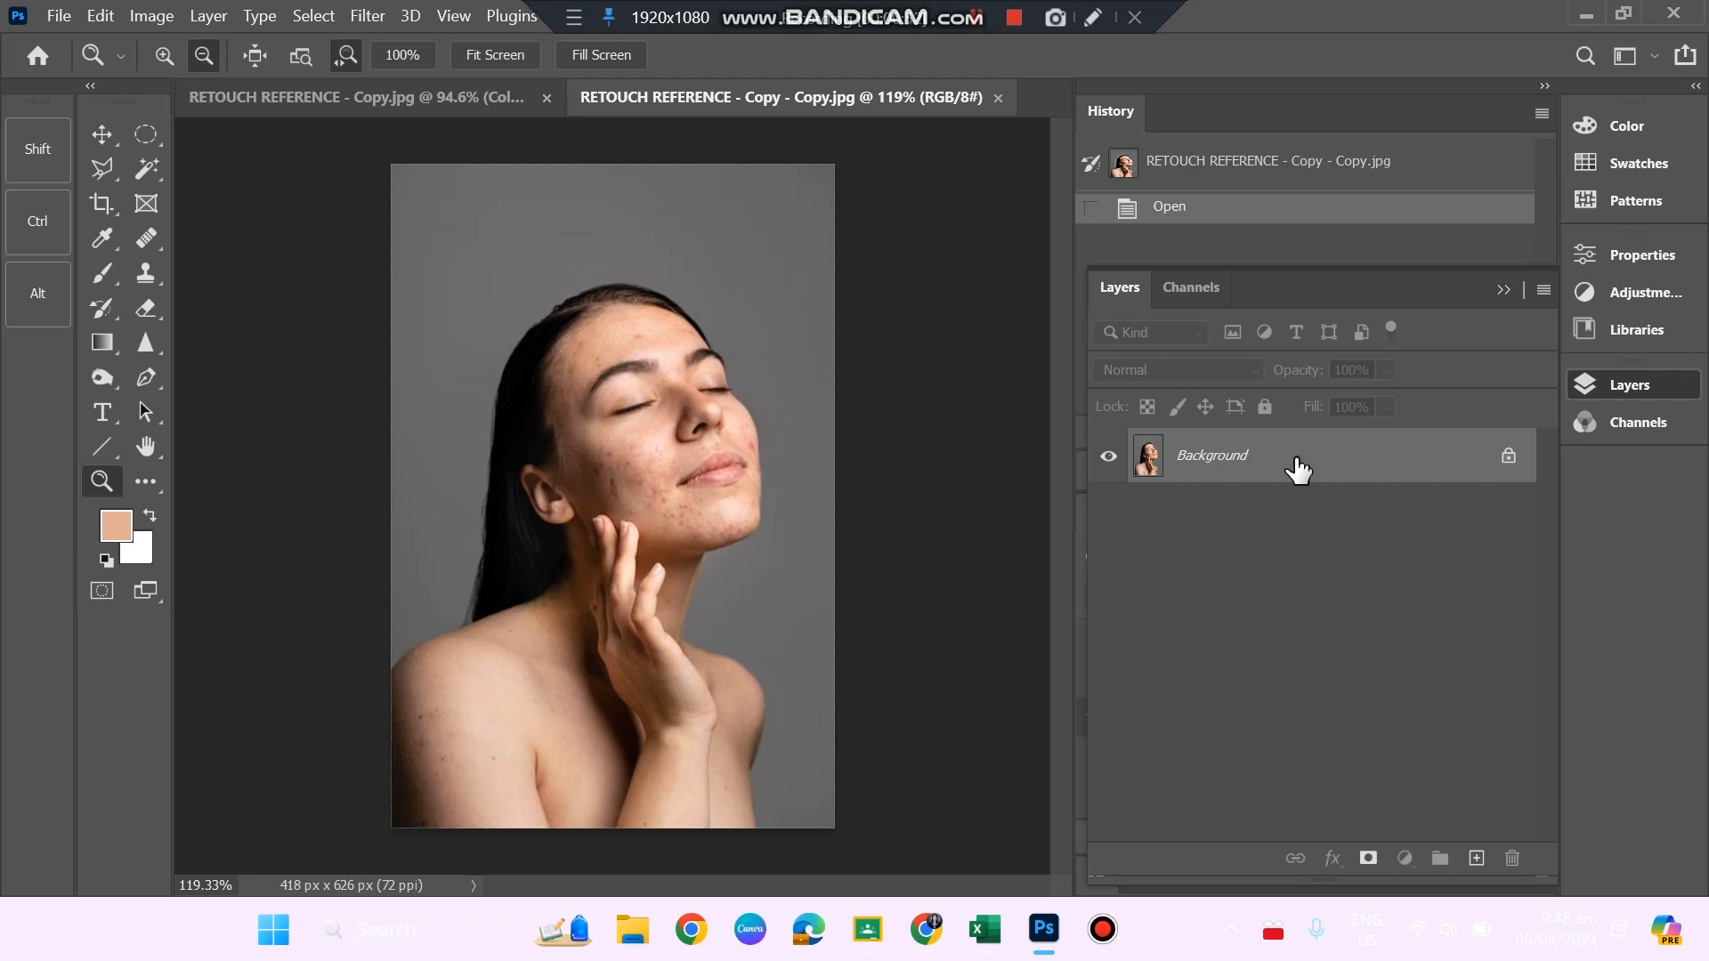
pyautogui.moveTo(1298, 470); pyautogui.dragTo(1482, 867)
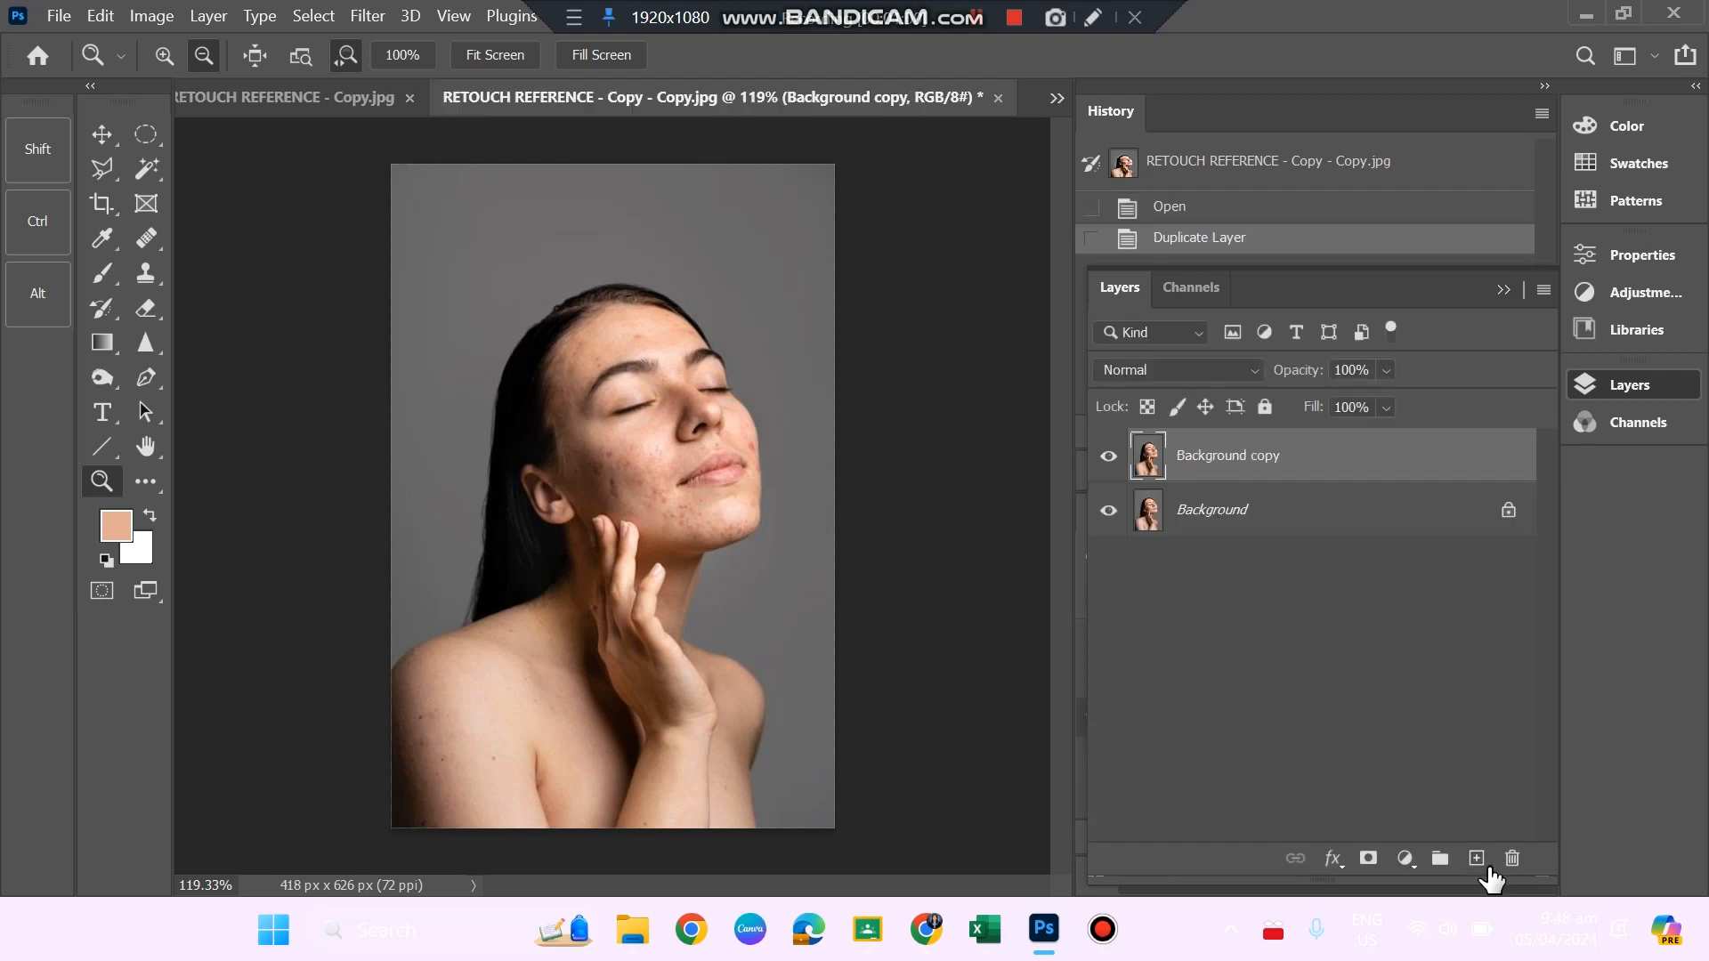
pyautogui.doubleClick(1210, 456)
pyautogui.write('01')
pyautogui.press('Return')
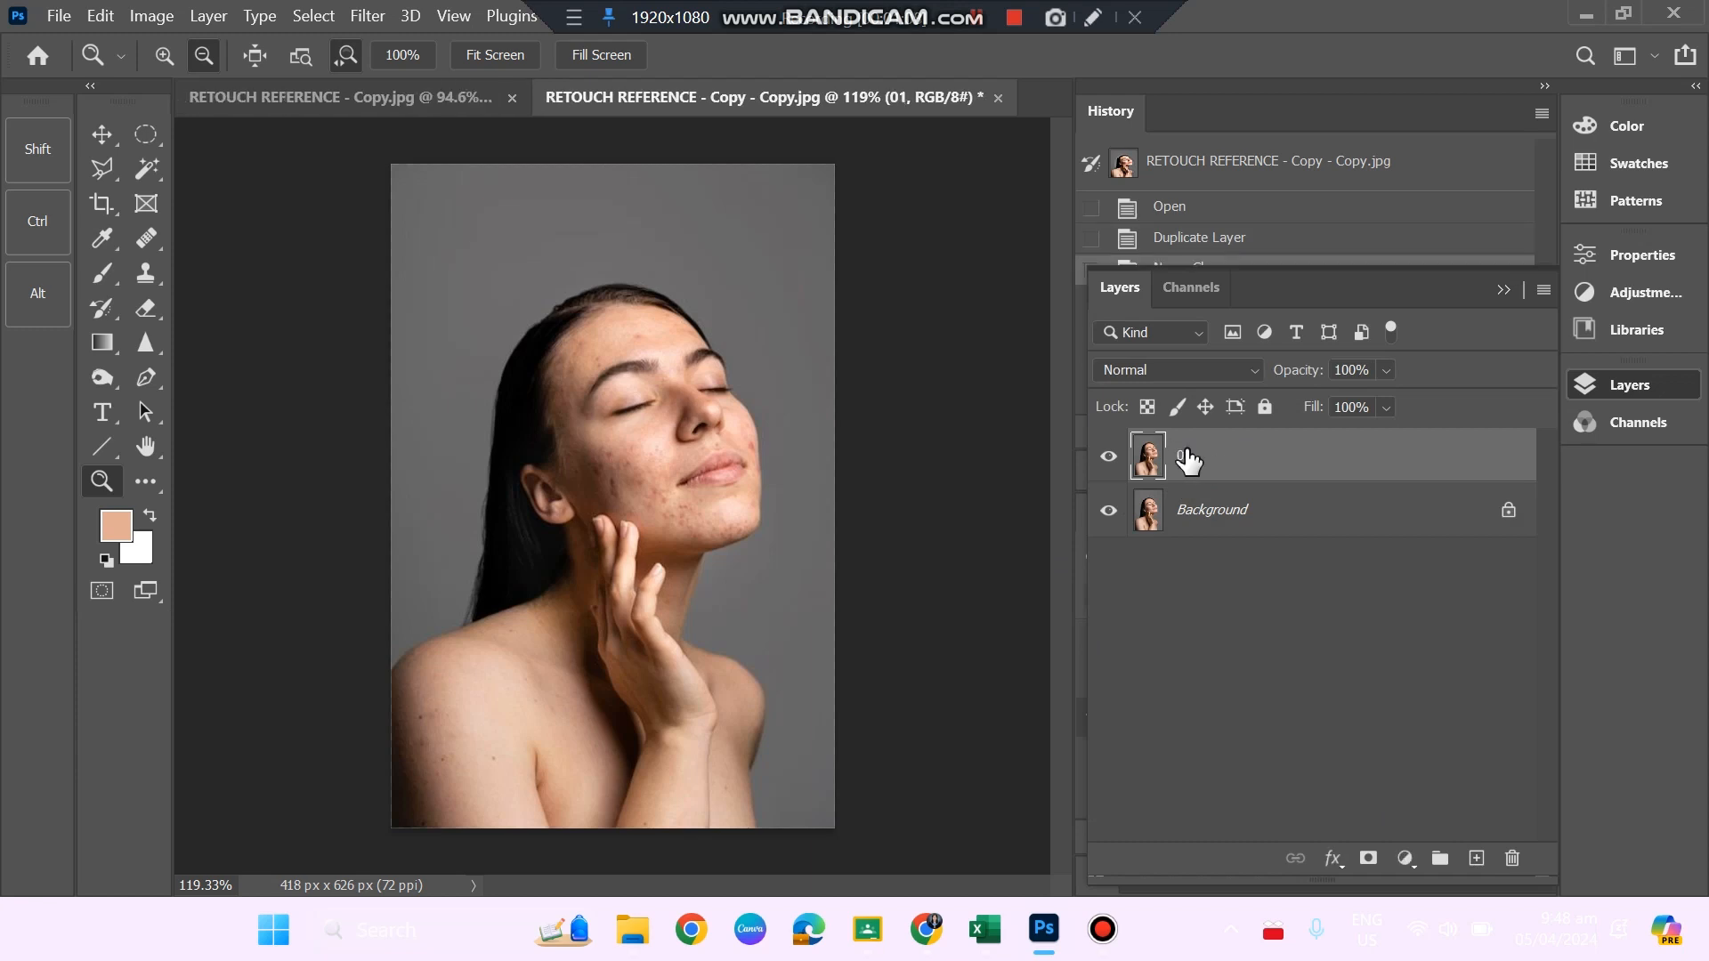
pyautogui.doubleClick(1193, 455)
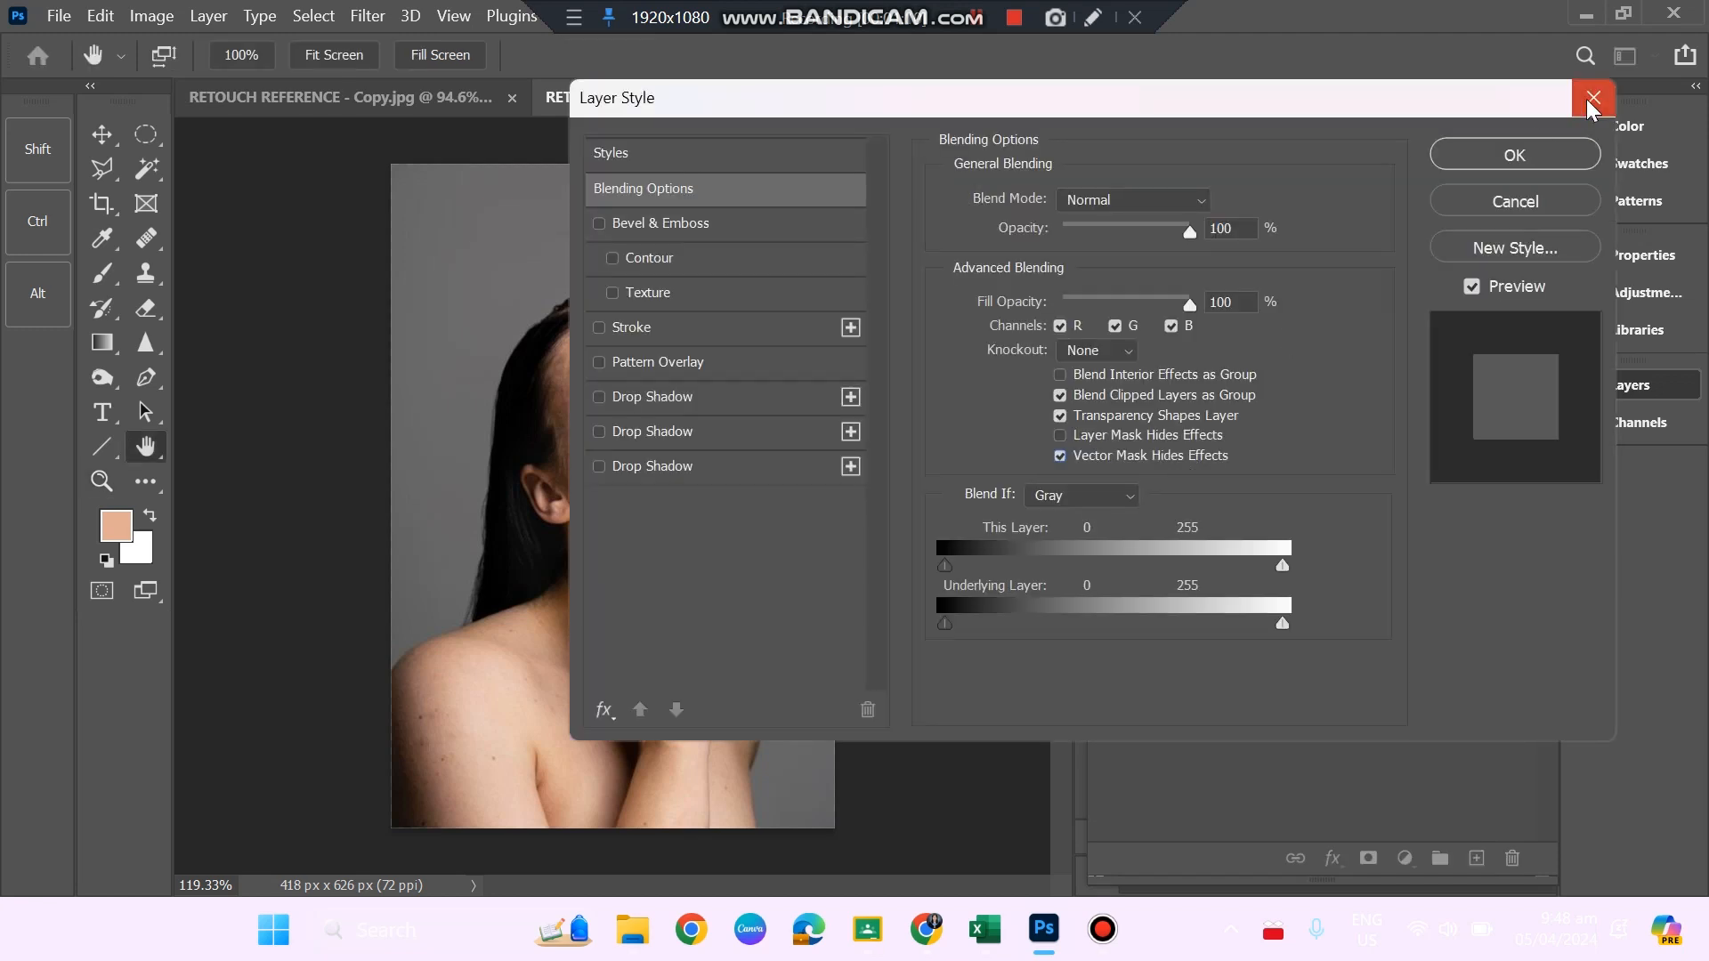
pyautogui.click(1593, 98)
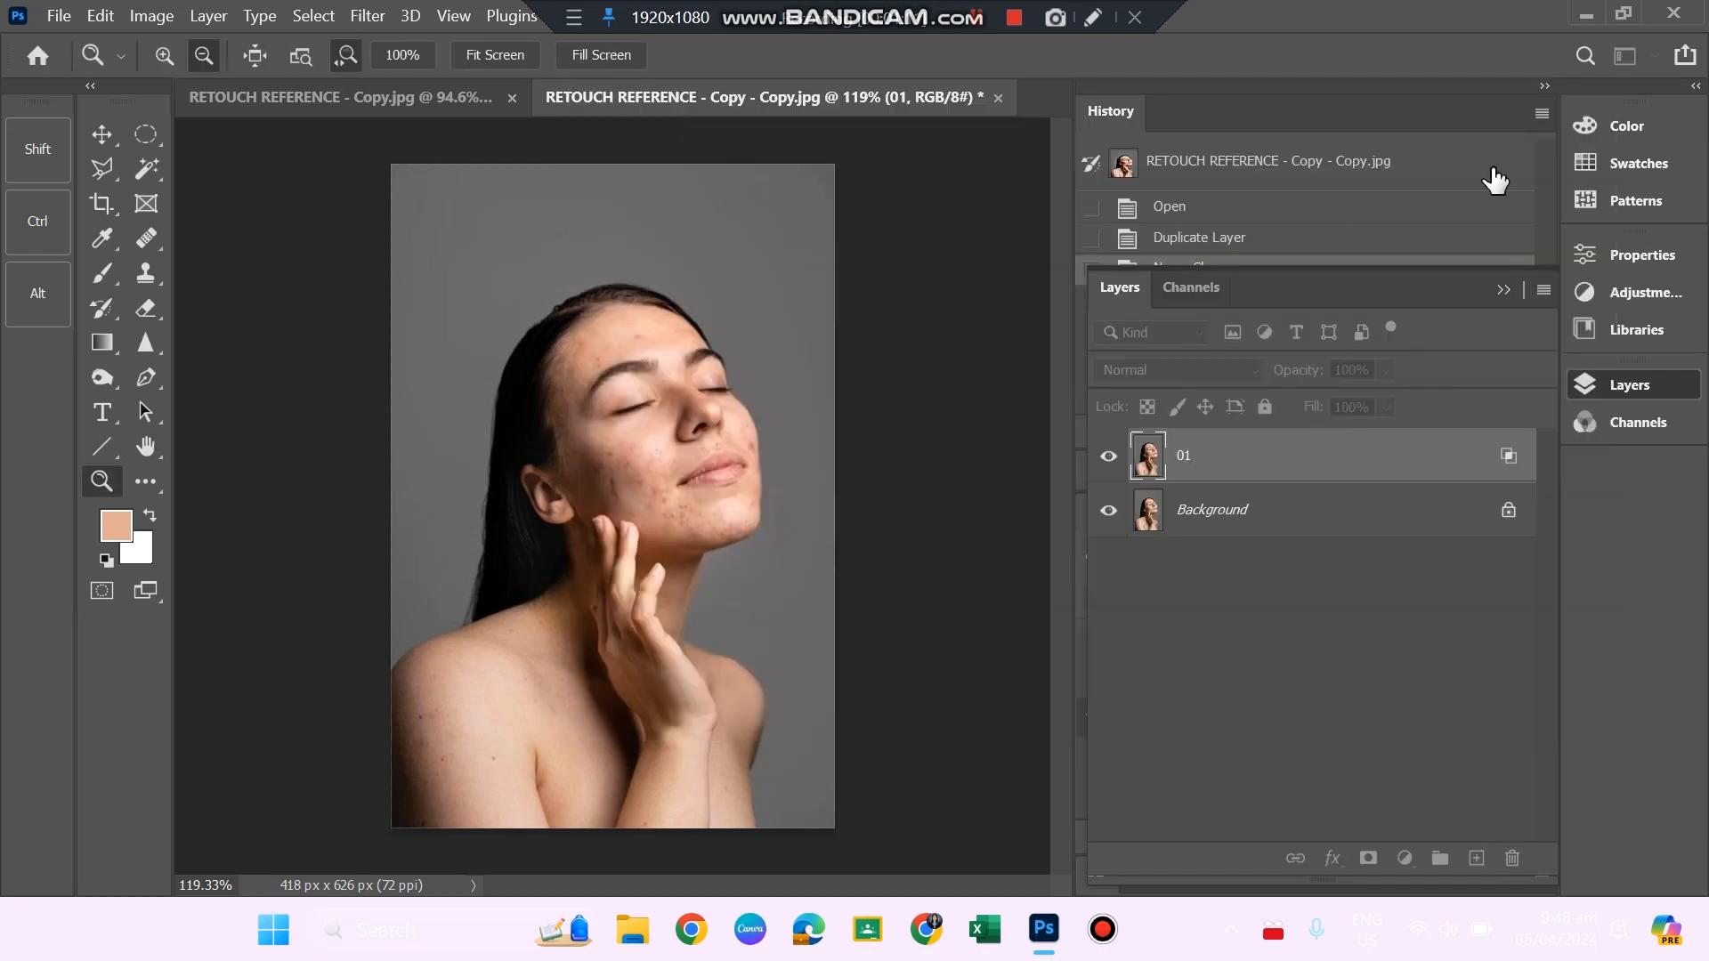
pyautogui.rightClick(1187, 461)
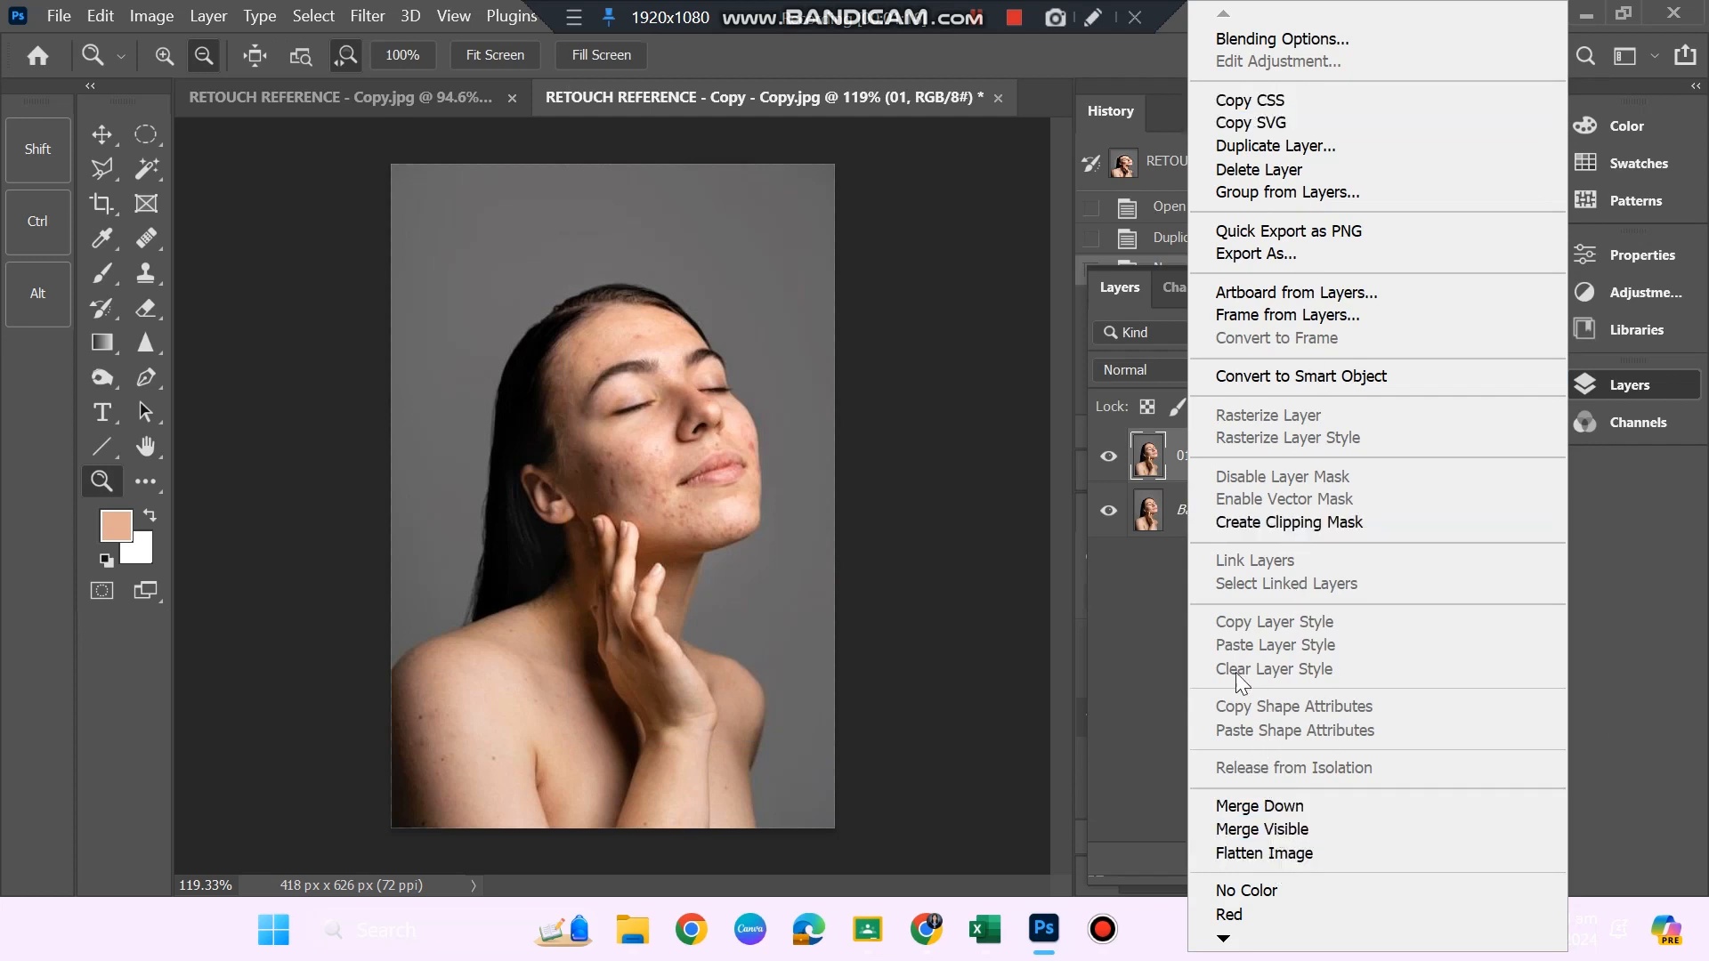
pyautogui.click(1145, 621)
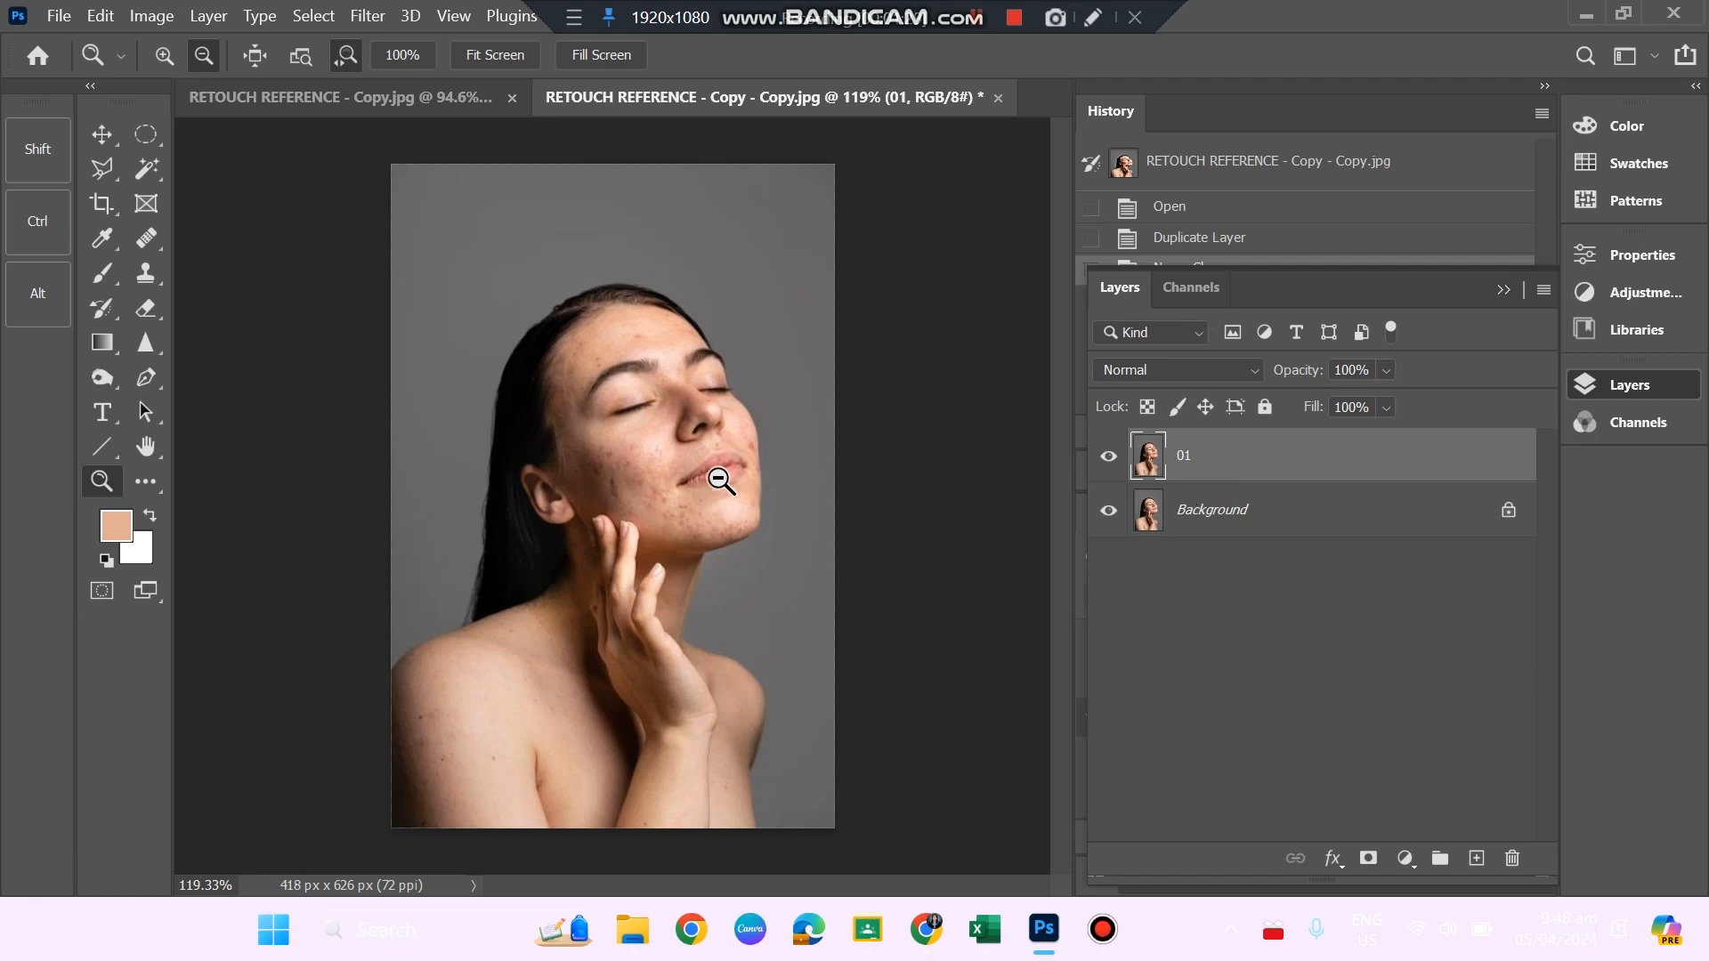
# Heal the blemishes in the middle of the forehead with the Healing Brush on layer 01.
pyautogui.moveTo(675, 491)
pyautogui.mouseDown()
pyautogui.moveTo(741, 591)
pyautogui.moveTo(713, 591)
pyautogui.moveTo(736, 622)
pyautogui.moveTo(709, 611)
pyautogui.moveTo(778, 679)
pyautogui.moveTo(686, 649)
pyautogui.moveTo(725, 667)
pyautogui.mouseUp()
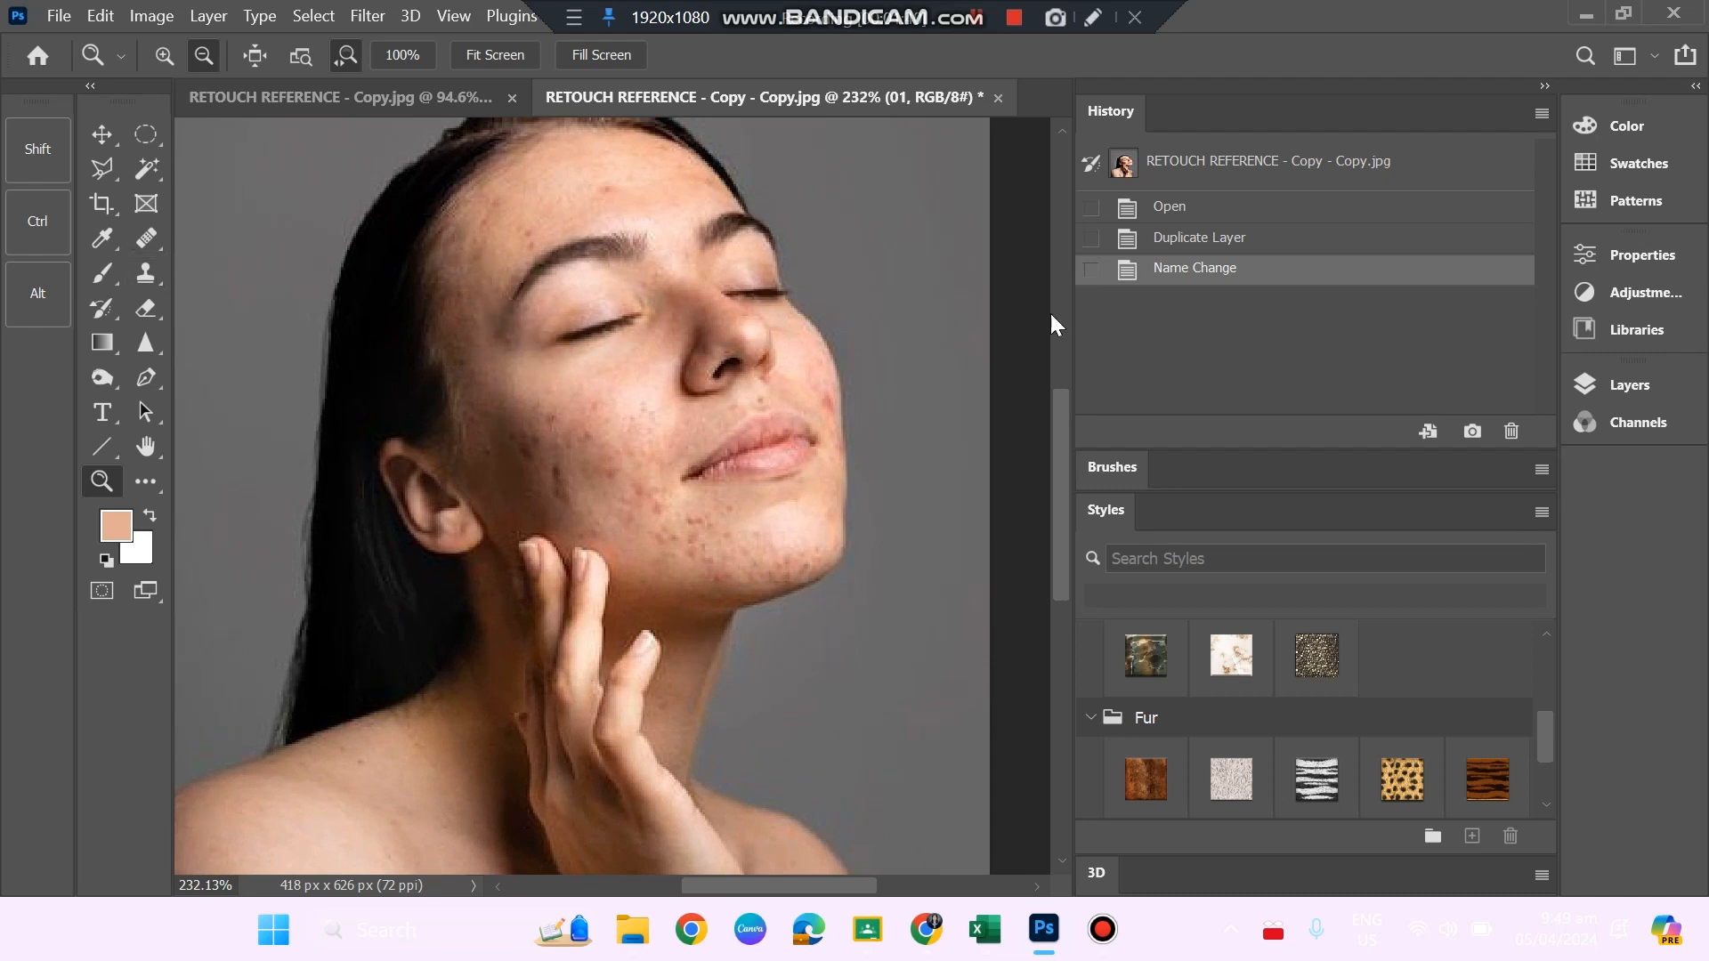
pyautogui.click(144, 242)
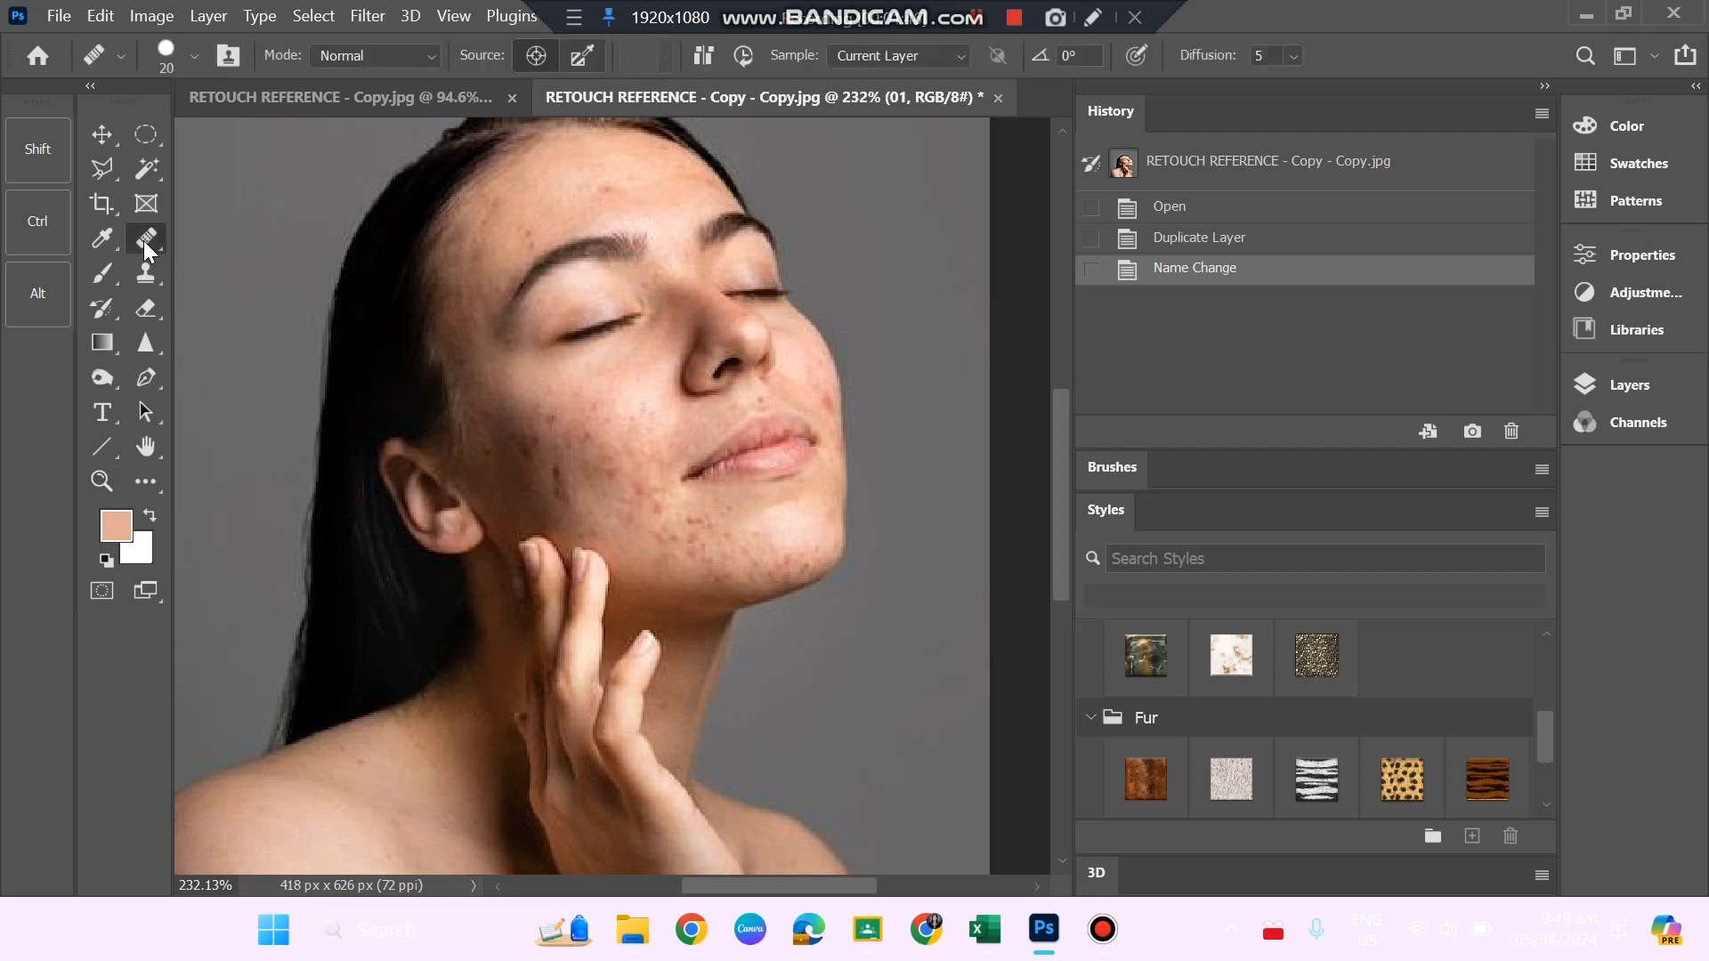
pyautogui.rightClick(142, 241)
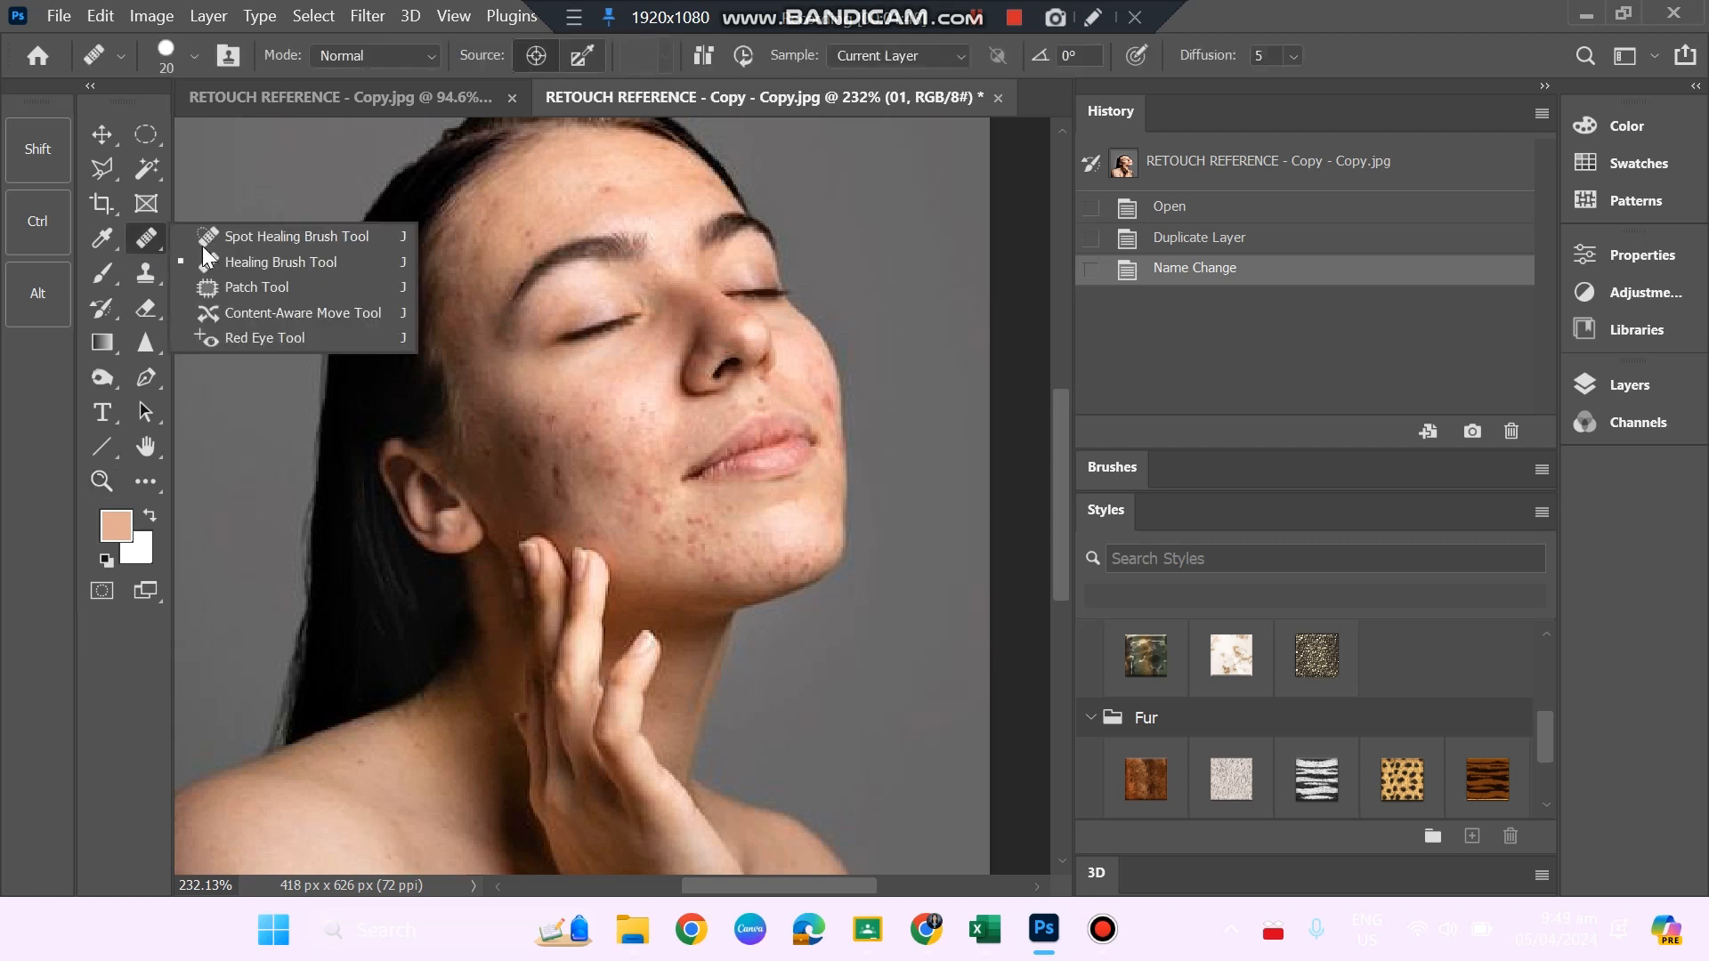
pyautogui.click(249, 262)
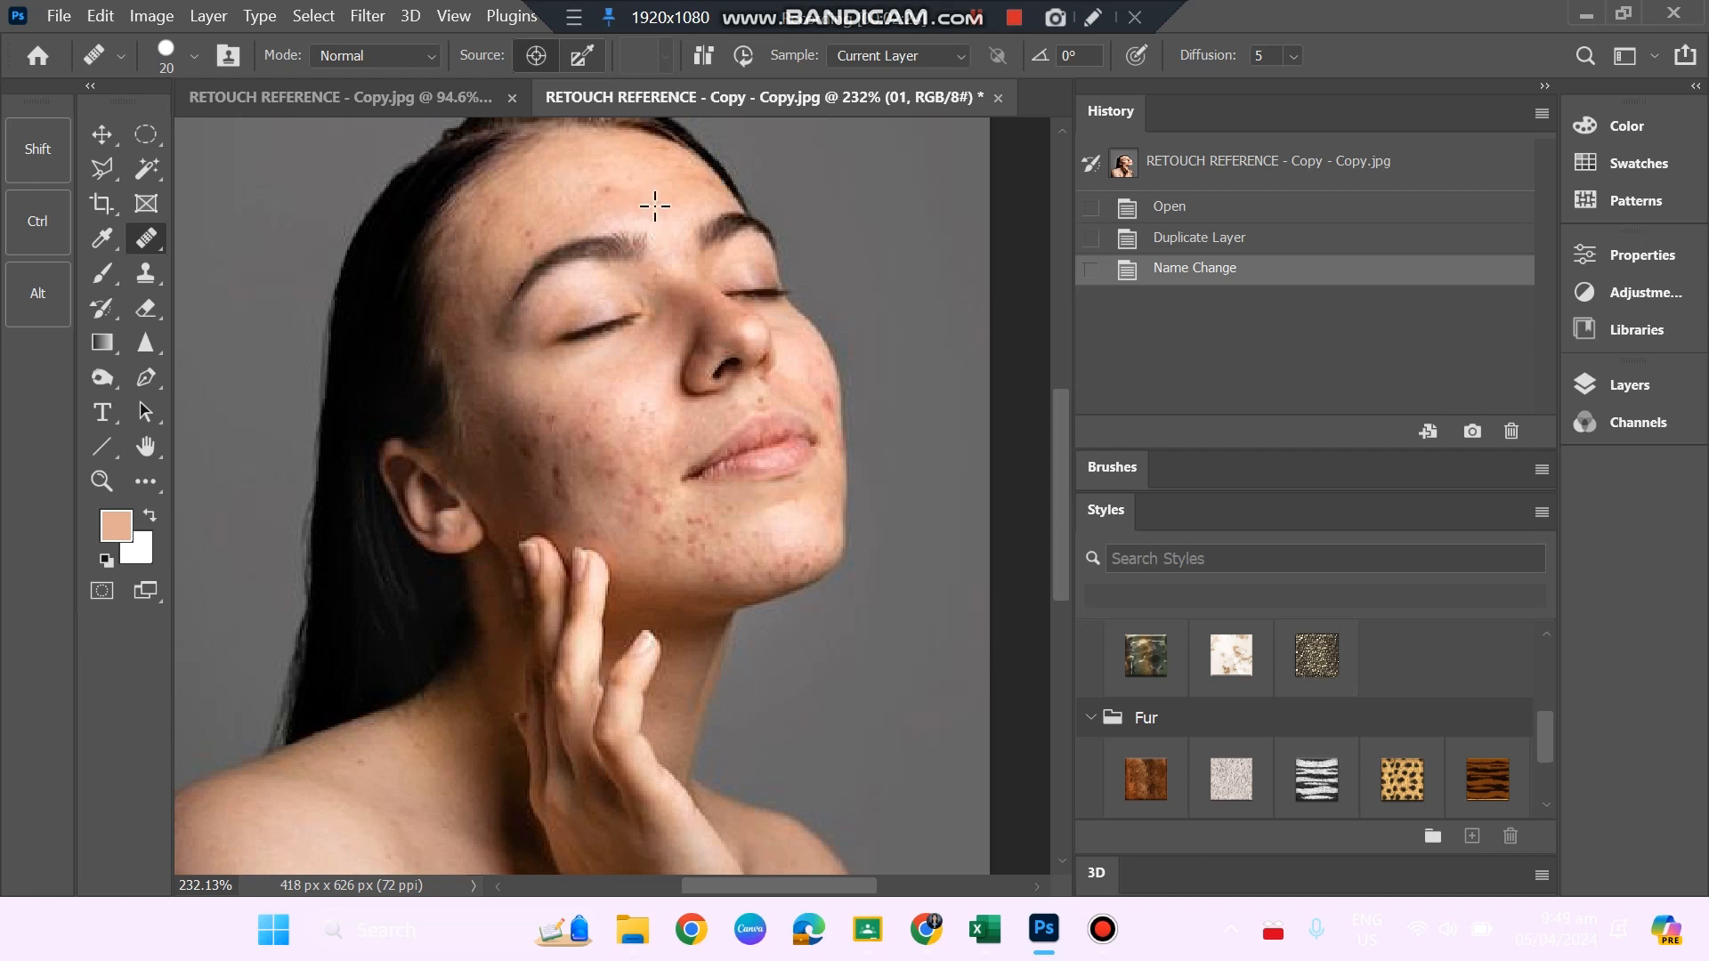
pyautogui.click(623, 192)
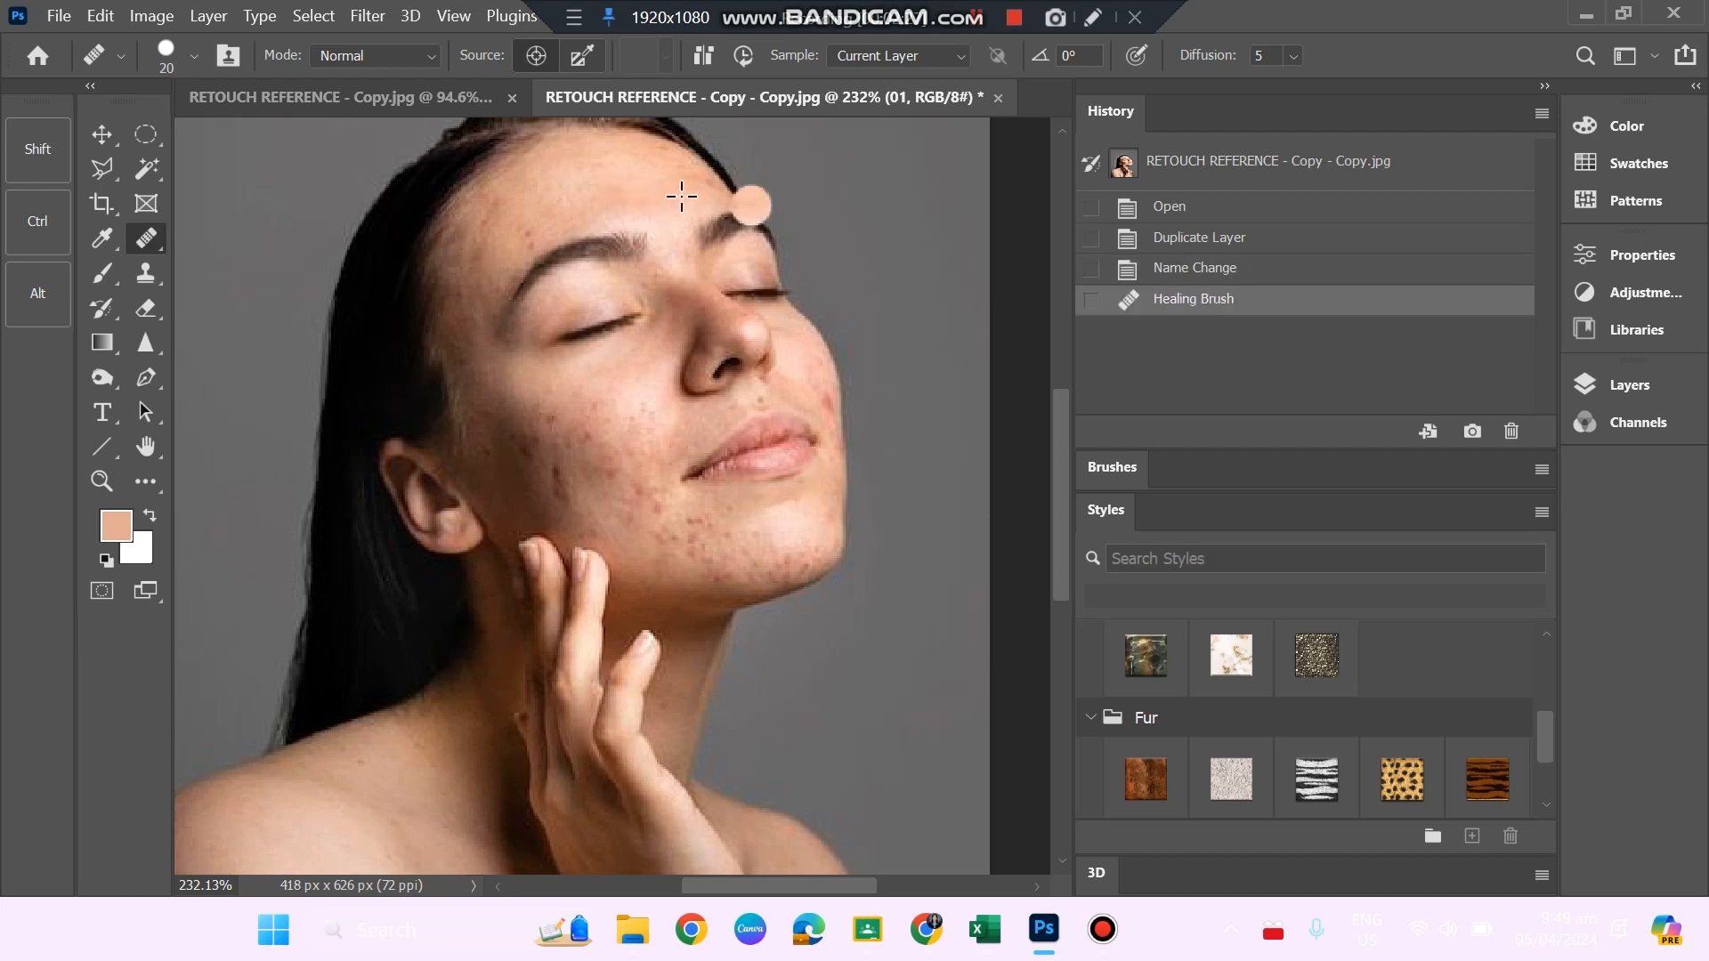
pyautogui.click(695, 186)
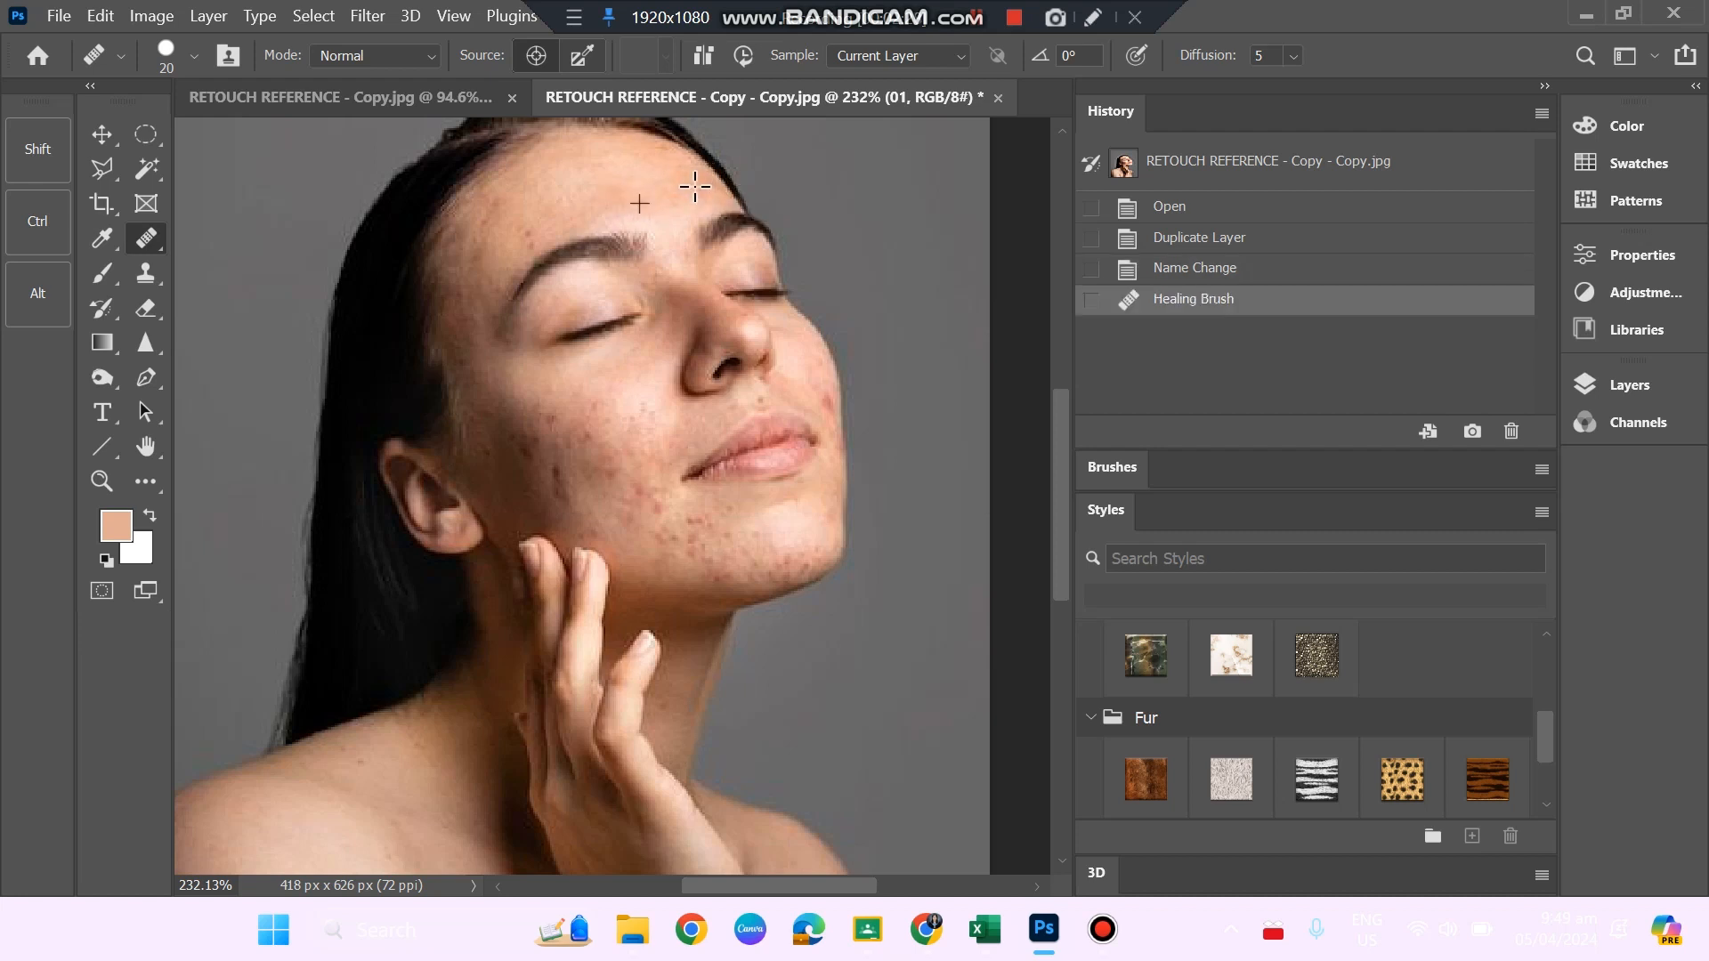
pyautogui.click(659, 164)
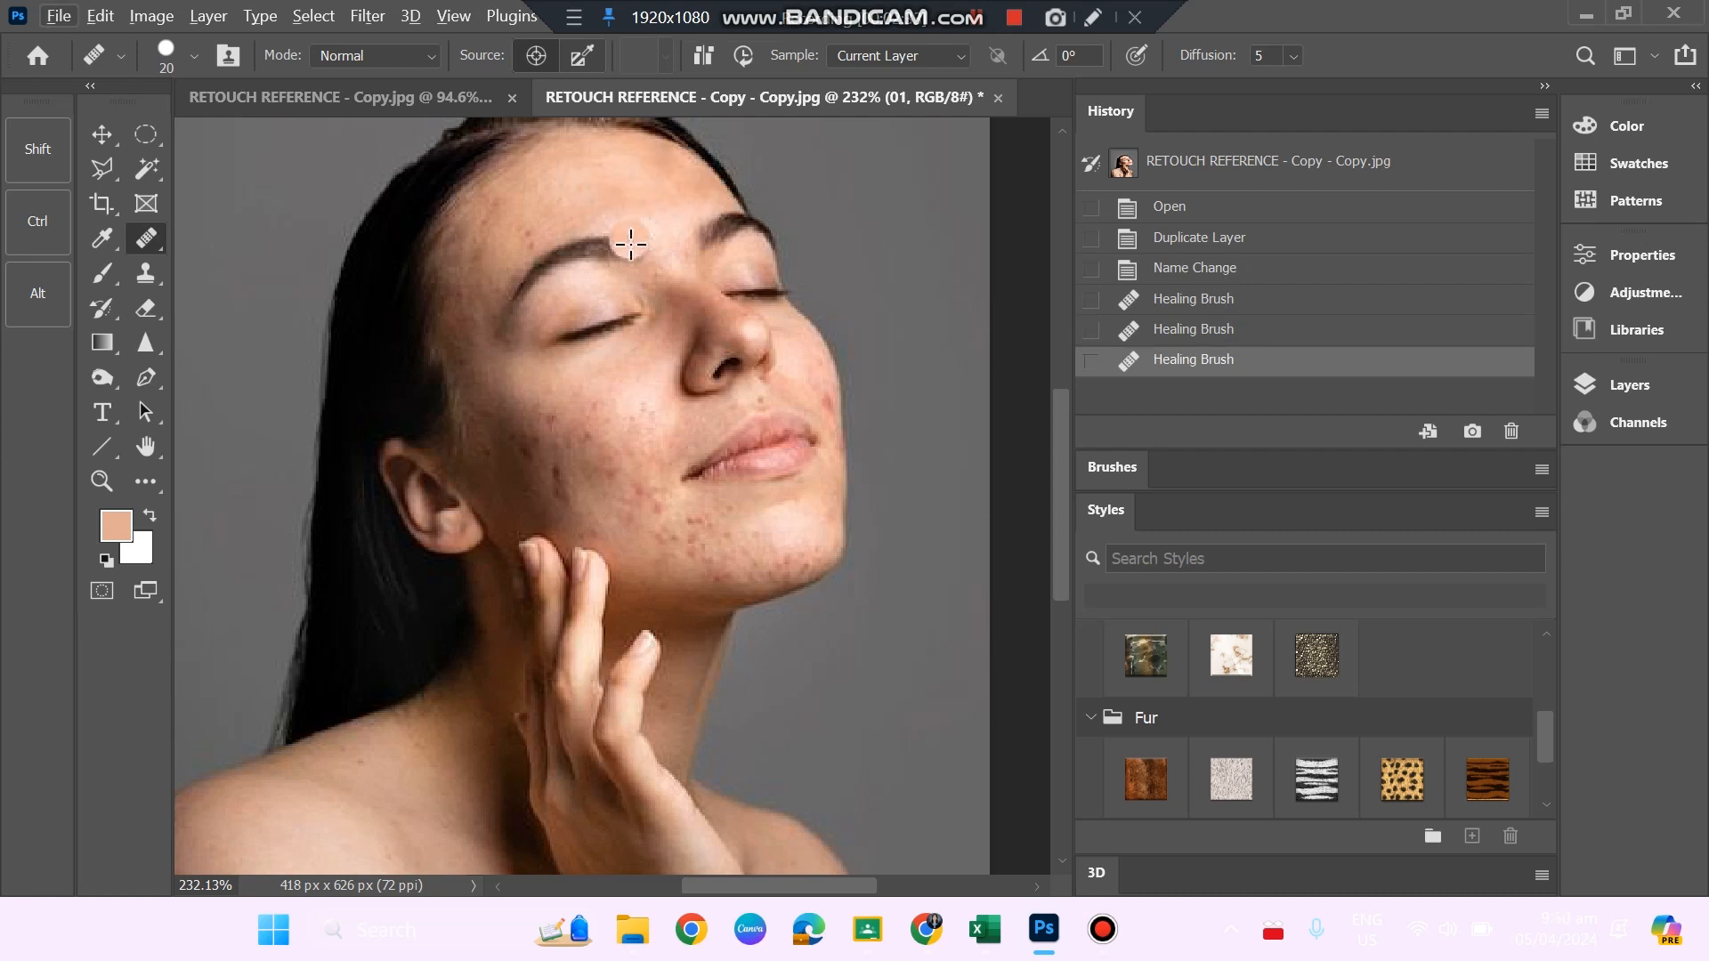
# Heal the forehead spots near the hairline and one spot on the far cheek, sampling clean skin nearby.
pyautogui.click(534, 231)
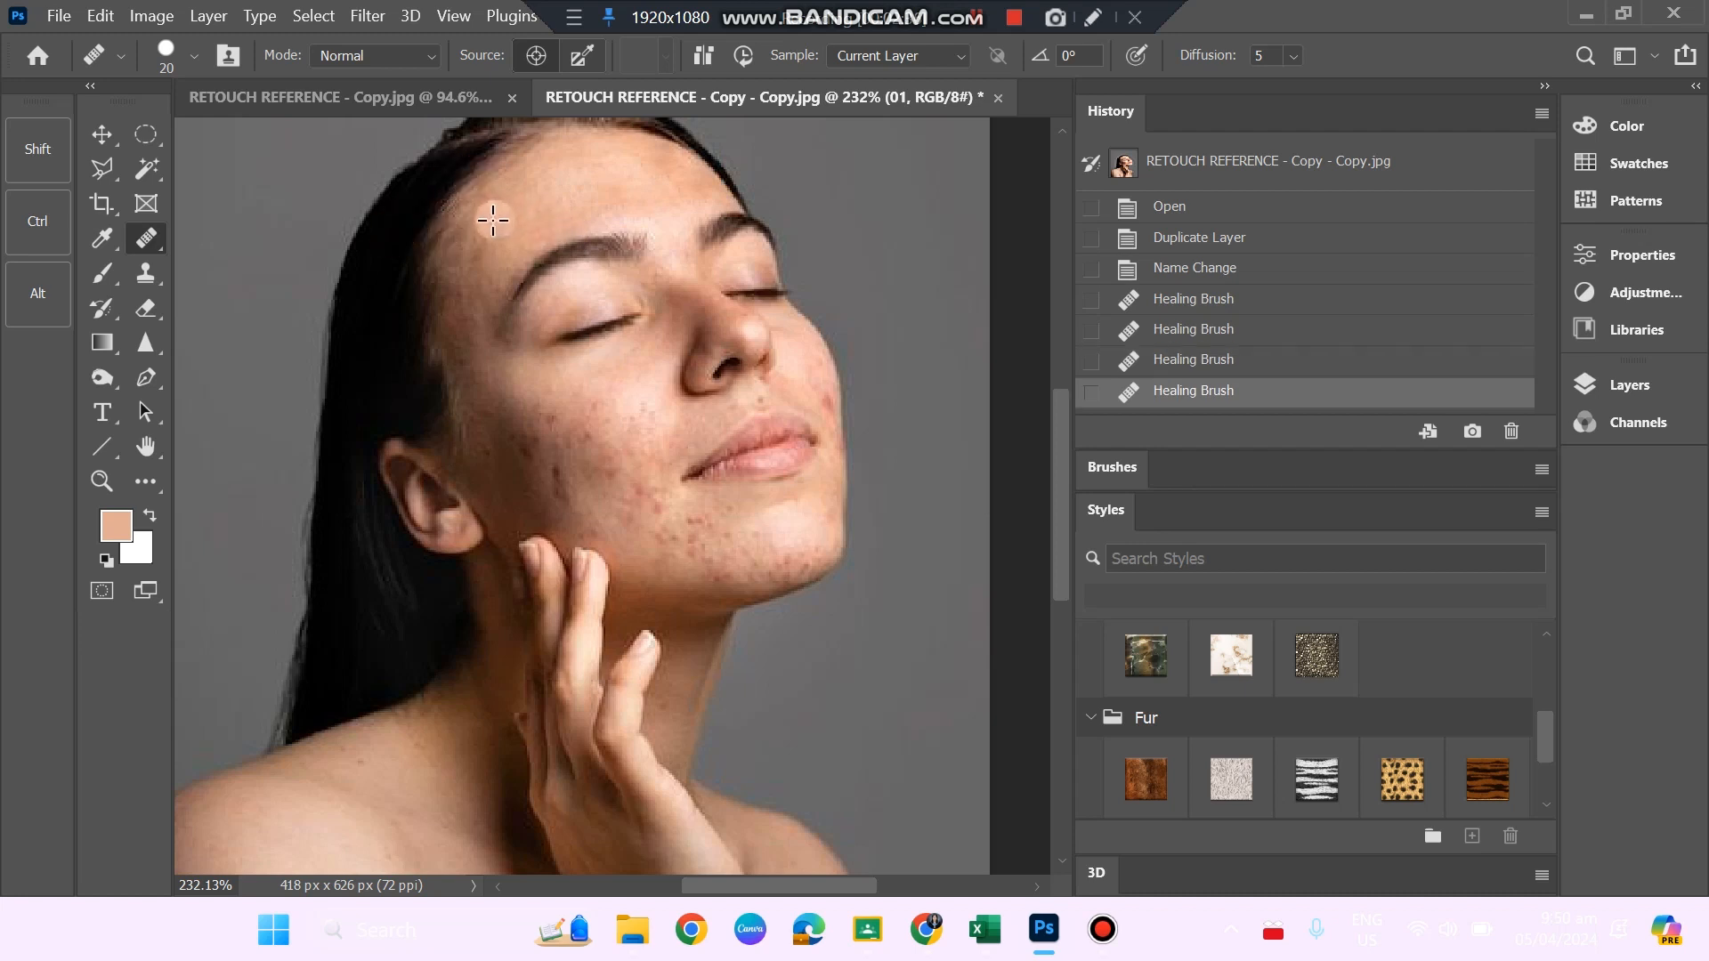
pyautogui.click(493, 220)
pyautogui.click(491, 245)
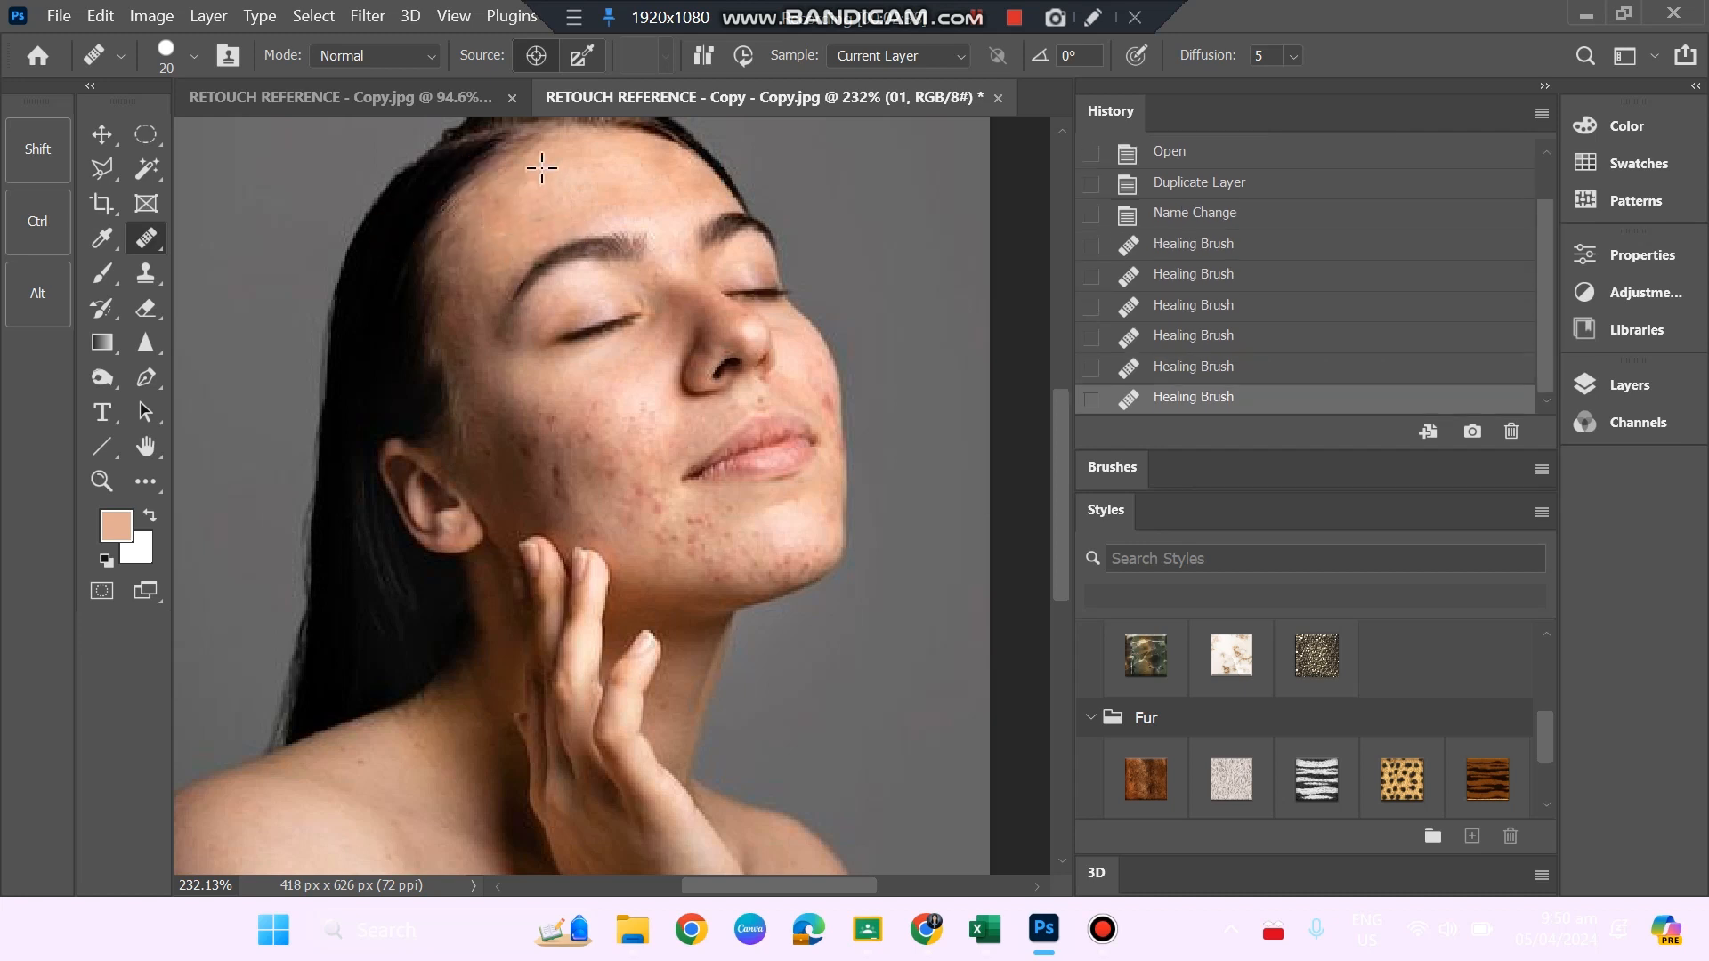
pyautogui.click(489, 210)
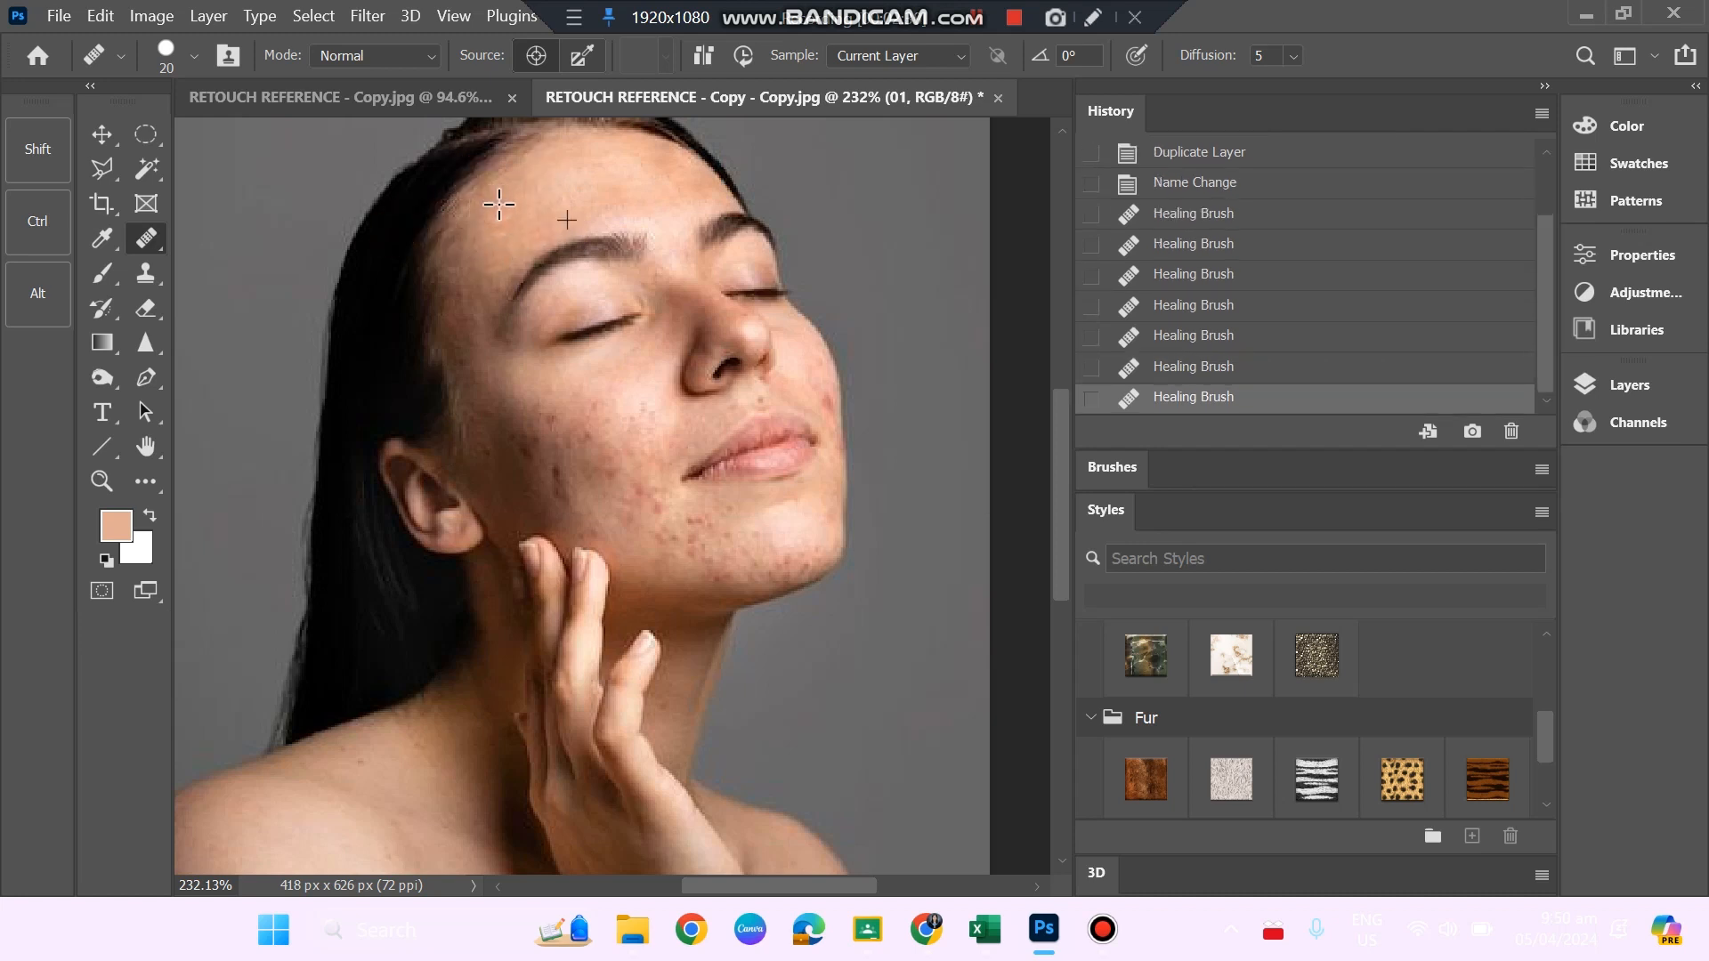
pyautogui.keyDown('alt'); pyautogui.click(810, 375); pyautogui.keyUp('alt')
pyautogui.click(814, 392)
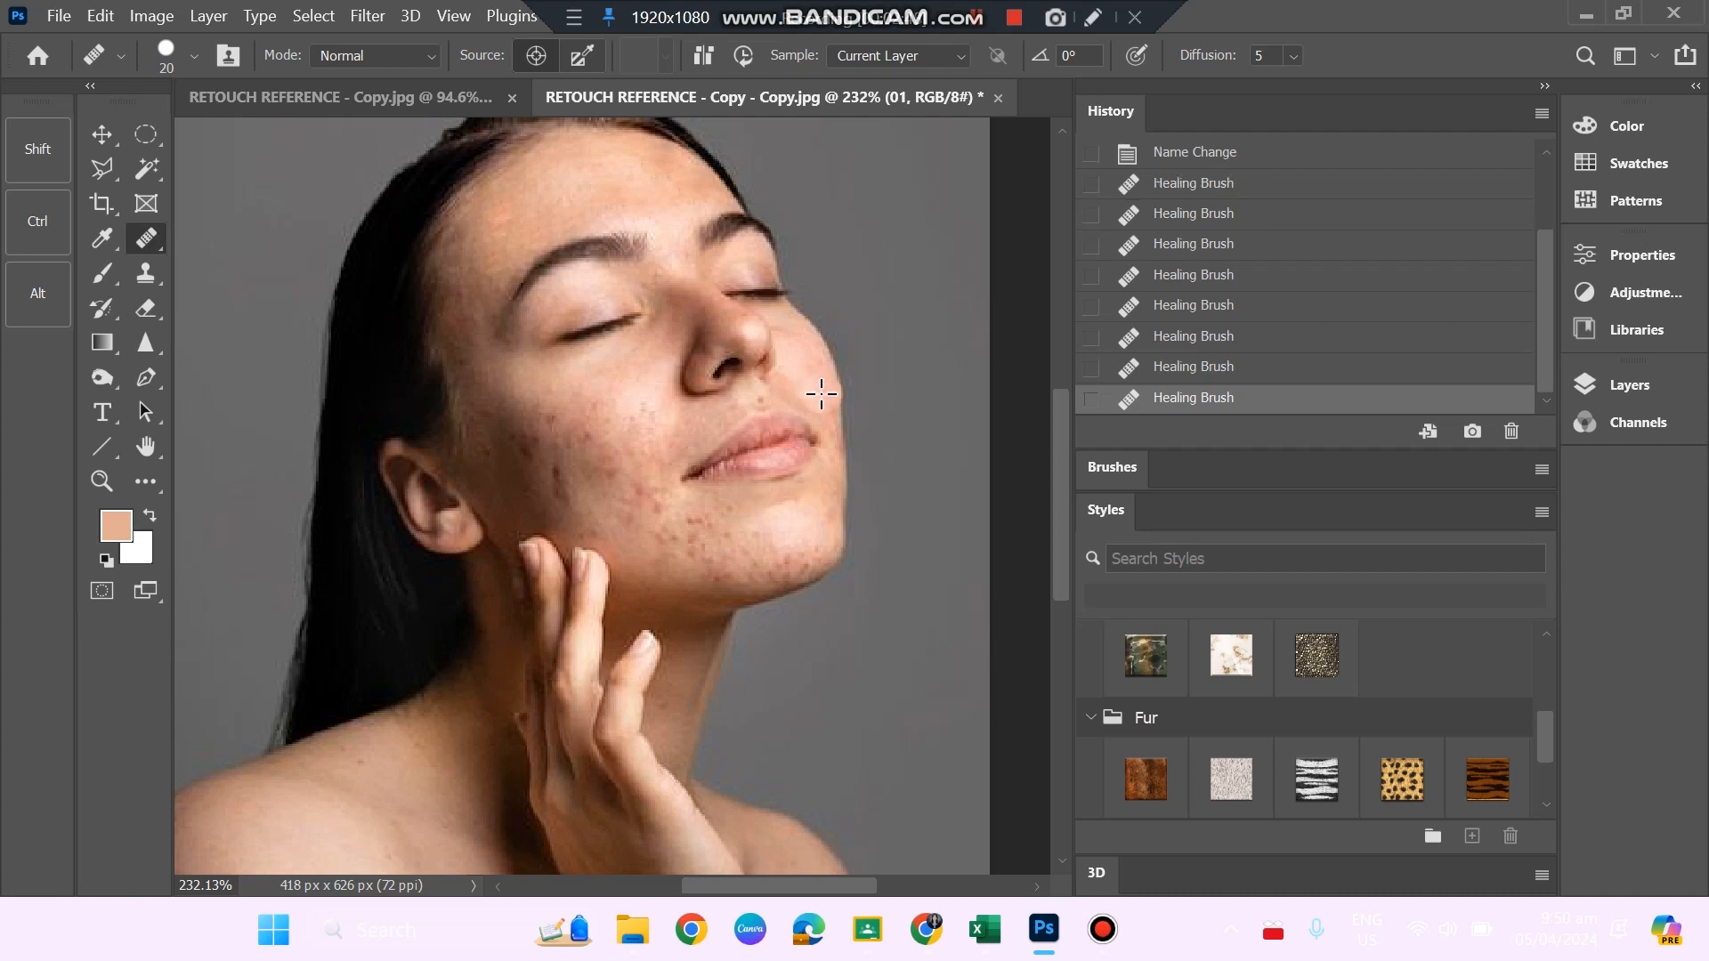
# Try to heal the remaining blemishes along the edge of the far cheek with the Healing Brush.
pyautogui.press('z')
pyautogui.moveTo(866, 432); pyautogui.dragTo(931, 539)
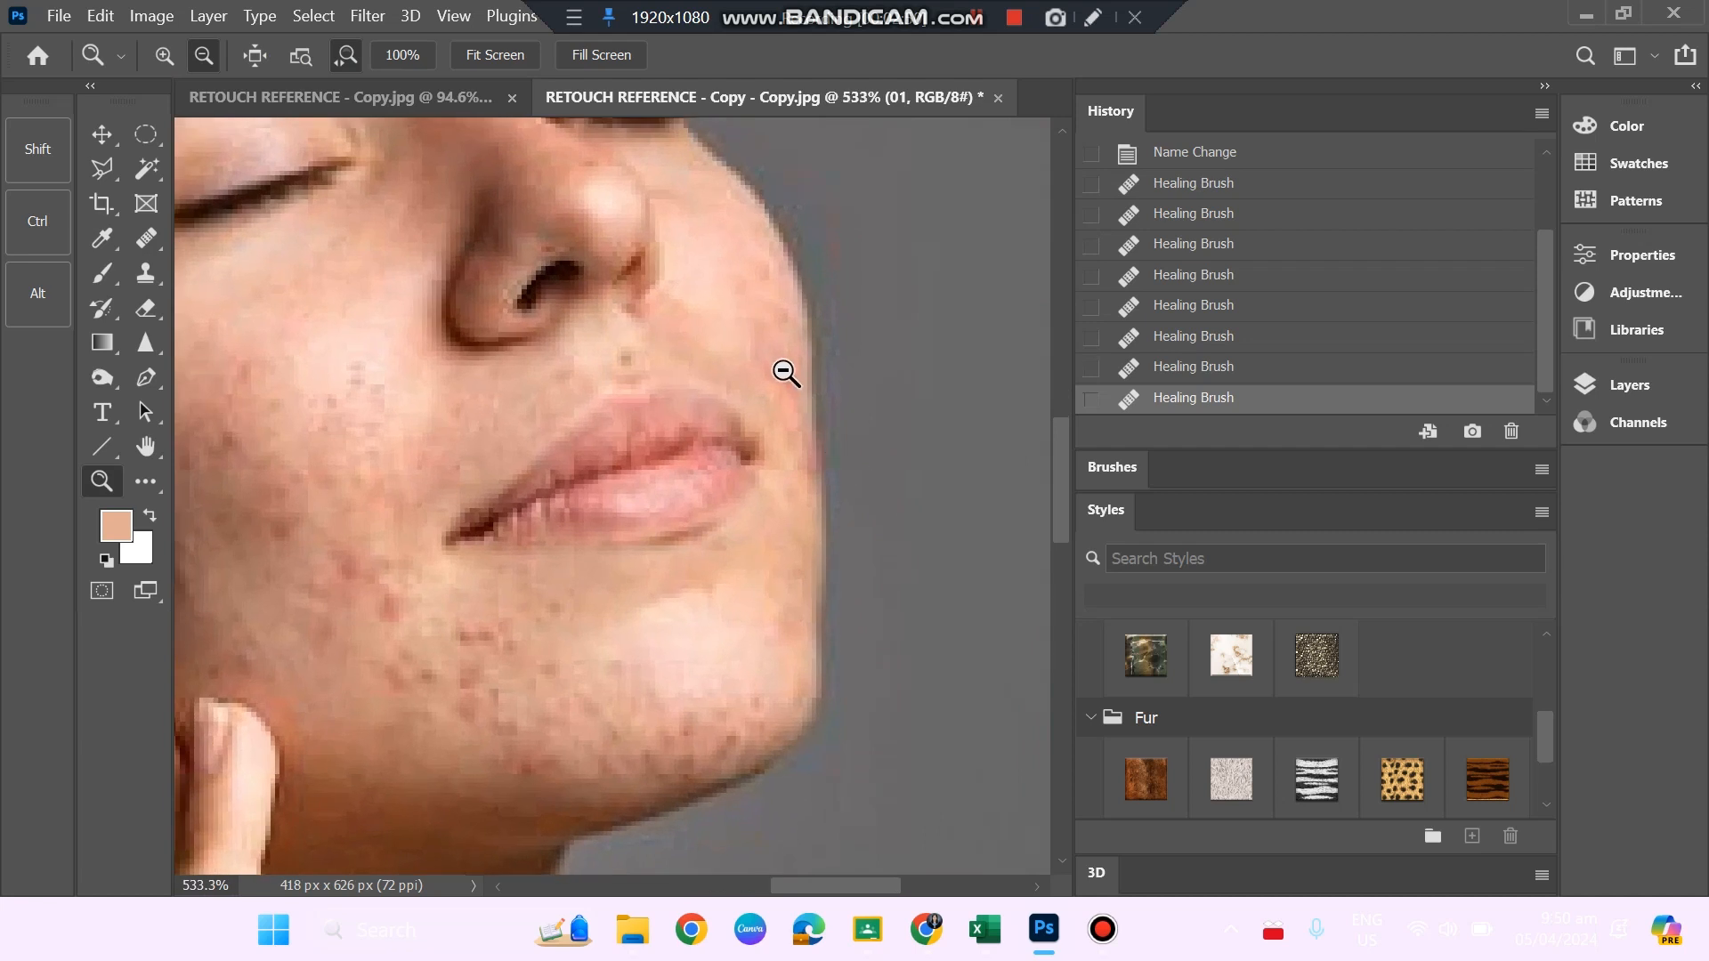
pyautogui.click(150, 238)
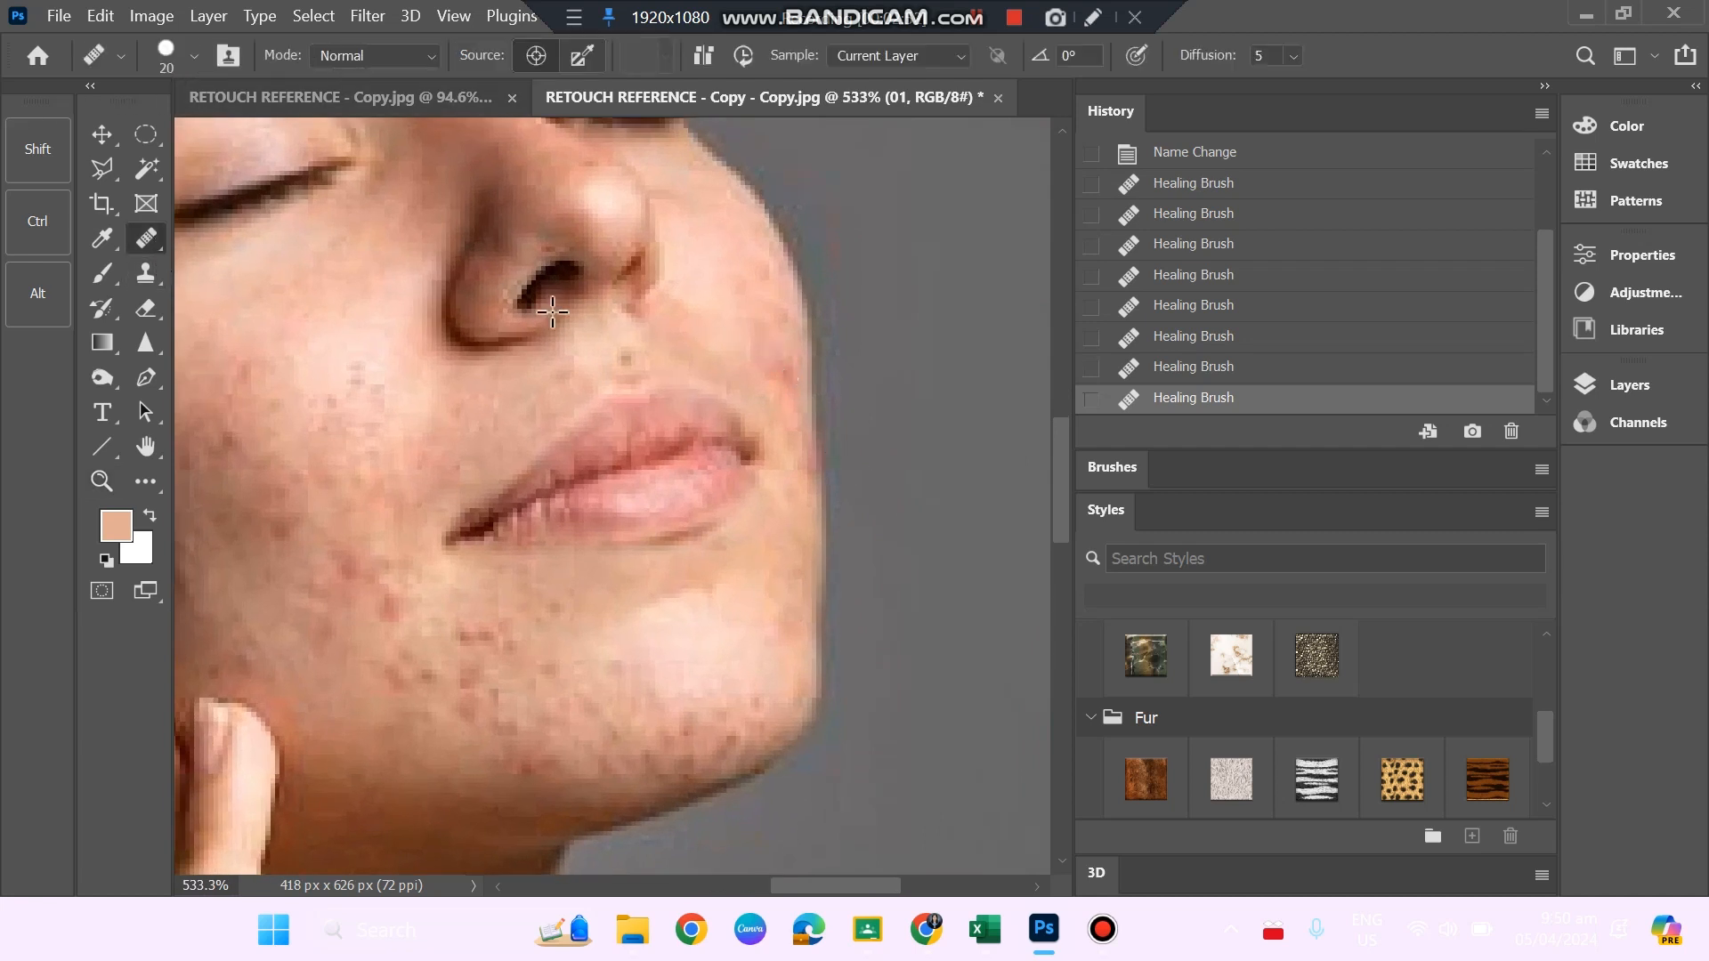
pyautogui.click(756, 351)
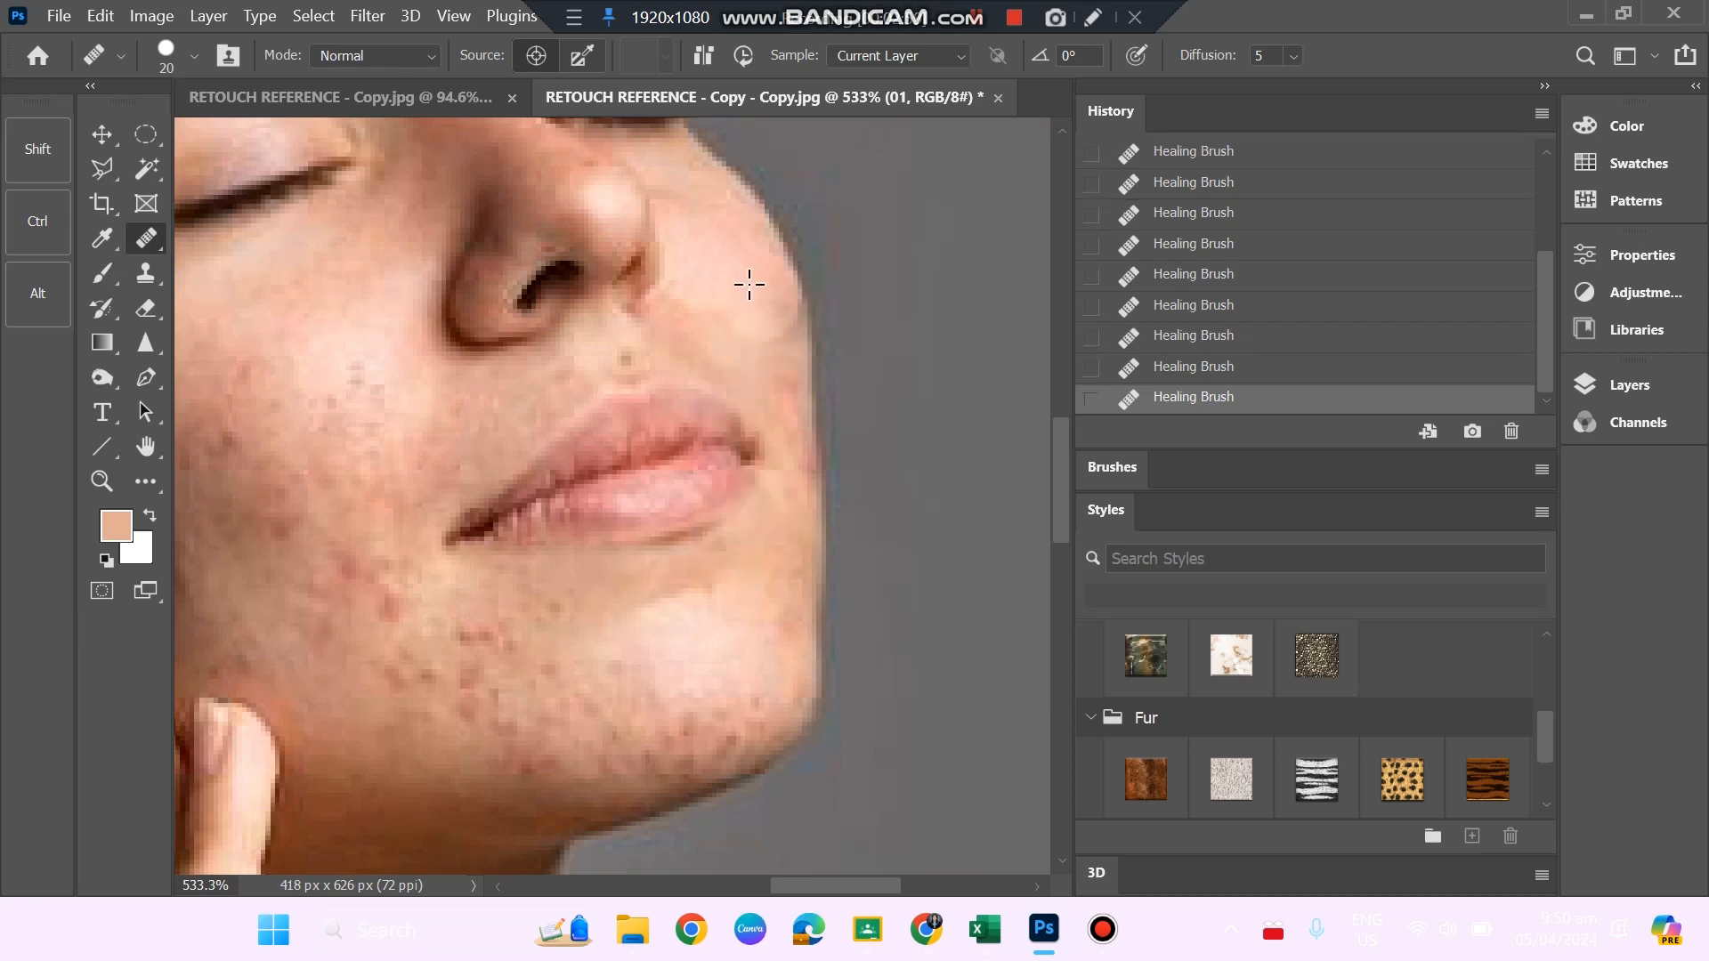
pyautogui.moveTo(752, 291)
pyautogui.mouseDown()
pyautogui.moveTo(776, 415)
pyautogui.moveTo(730, 256)
pyautogui.moveTo(755, 390)
pyautogui.moveTo(675, 321)
pyautogui.mouseUp()
pyautogui.press('z')
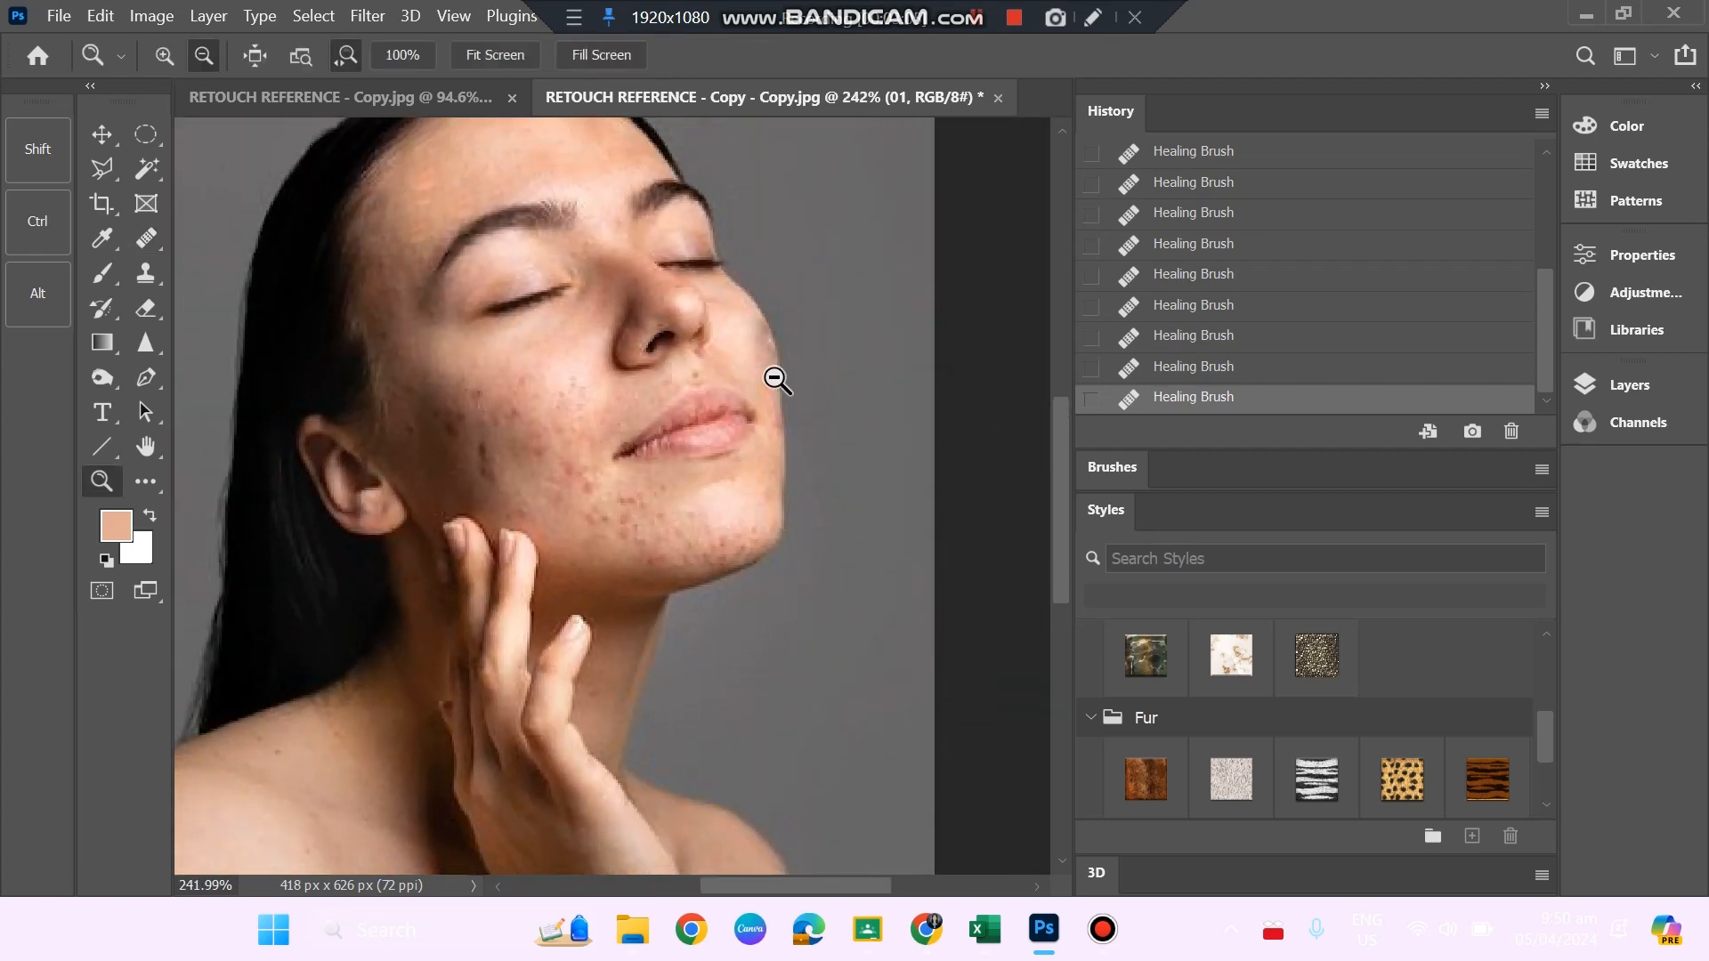
pyautogui.moveTo(813, 412); pyautogui.dragTo(854, 534)
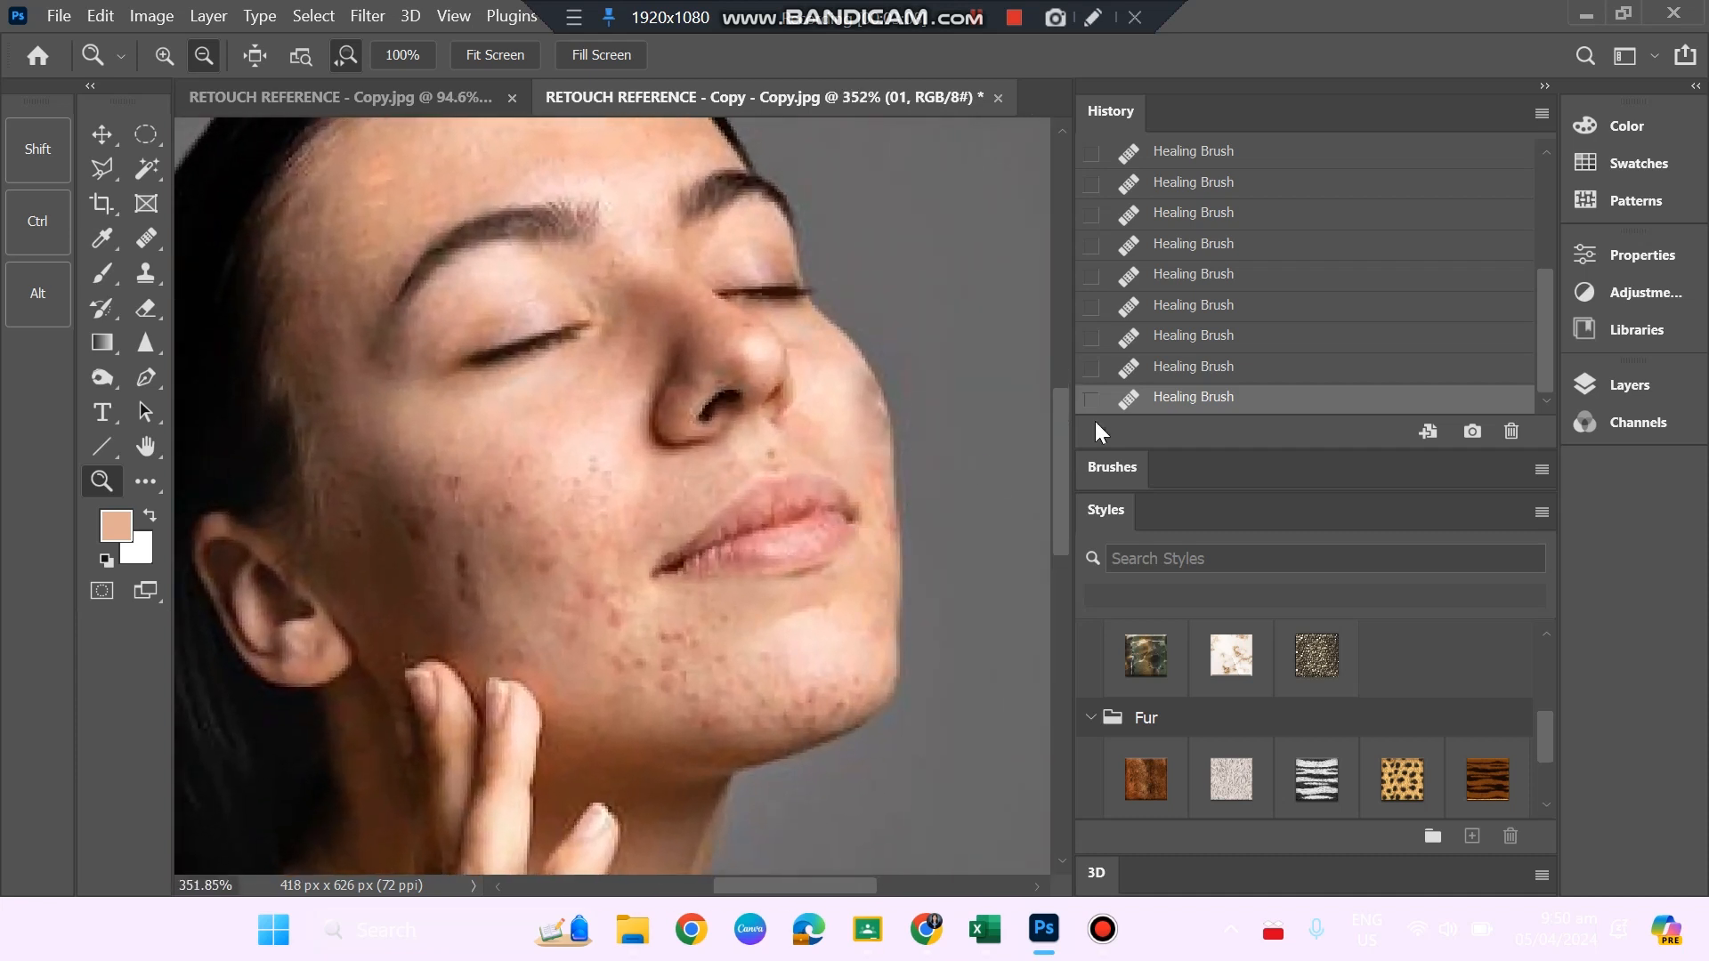
# Undo the last three healing strokes on the far cheek.
pyautogui.hotkey('ctrl', 'z')
pyautogui.hotkey('ctrl', 'z')
pyautogui.hotkey('ctrl', 'z')
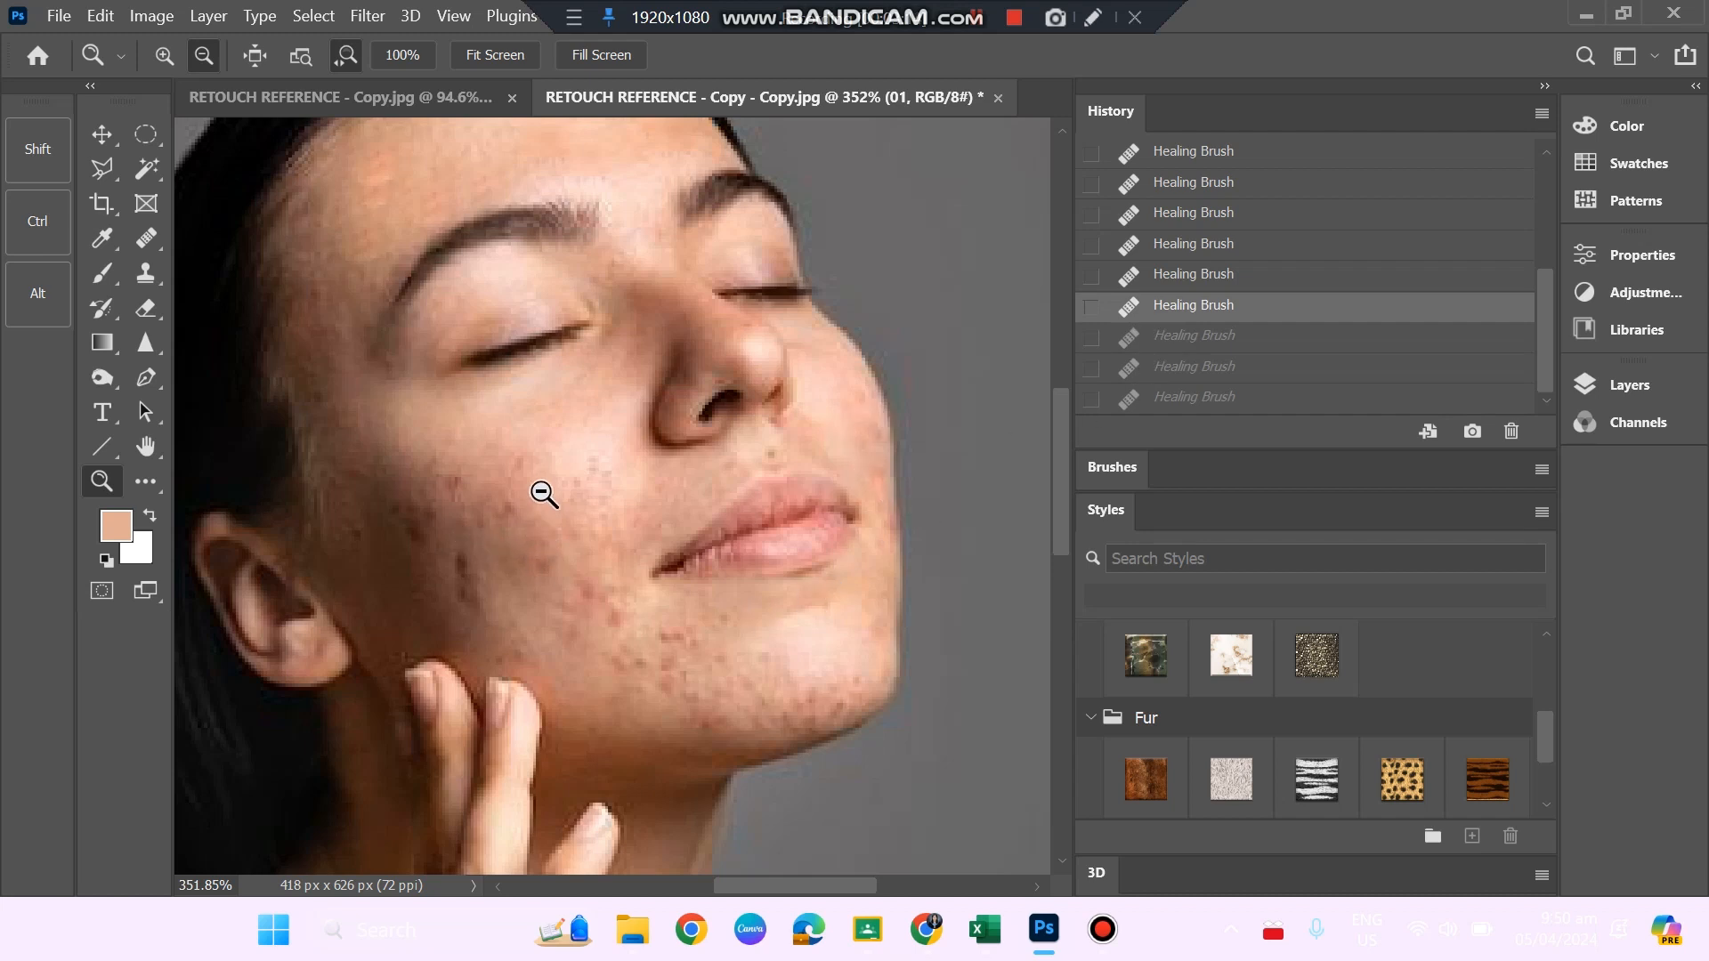
# Heal the blemishes on the near cheek beside the mouth with the Healing Brush, sampling clean skin below the eye.
pyautogui.press('alt')
pyautogui.click(148, 239)
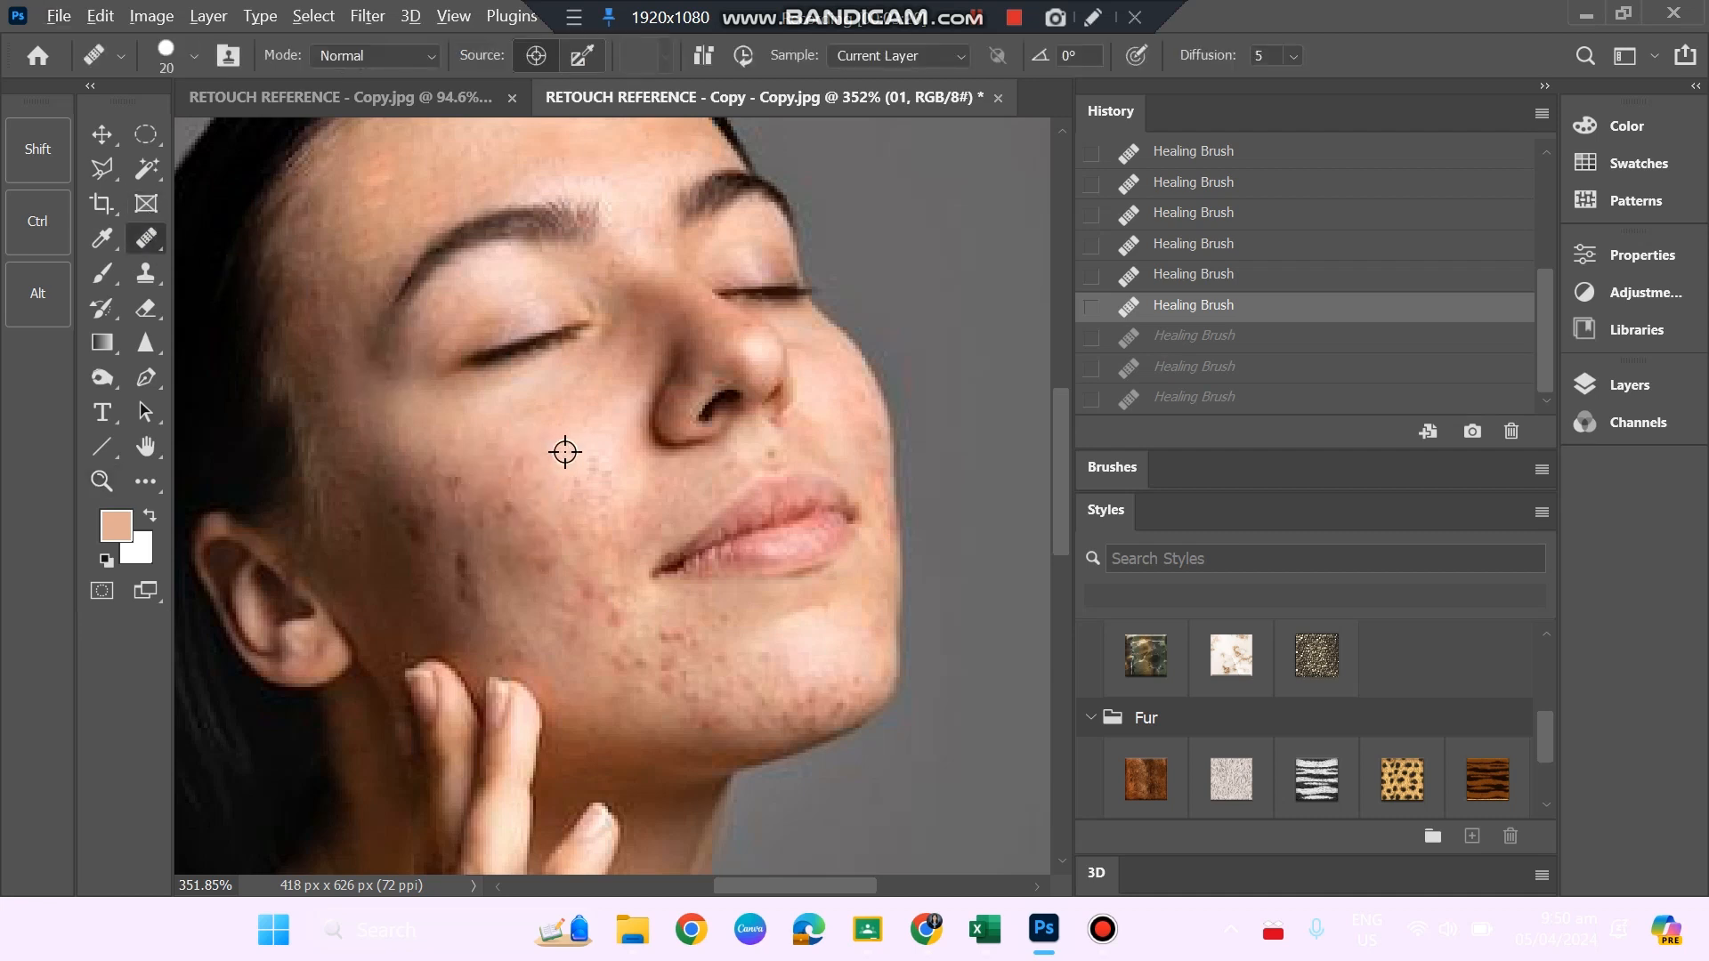
pyautogui.hotkey('ctrl', 'shift', 'z')
pyautogui.hotkey('ctrl', 'shift', 'z')
pyautogui.hotkey('ctrl', 'shift', 'z')
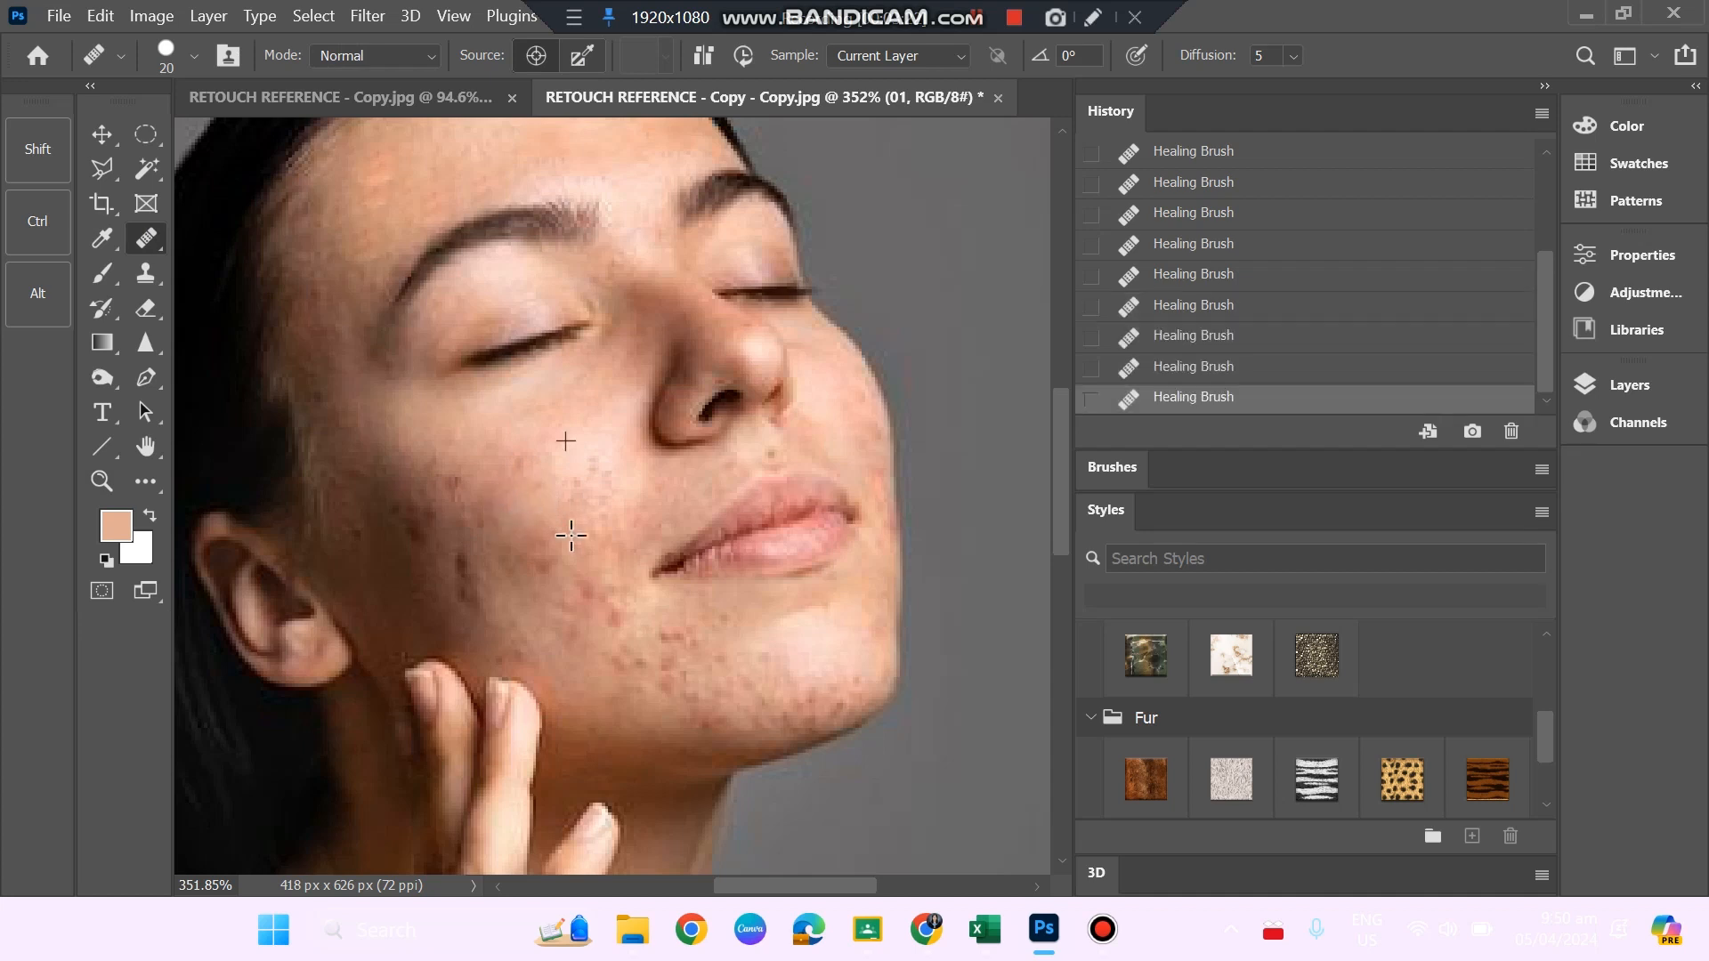
pyautogui.click(629, 623)
pyautogui.click(679, 660)
pyautogui.click(611, 664)
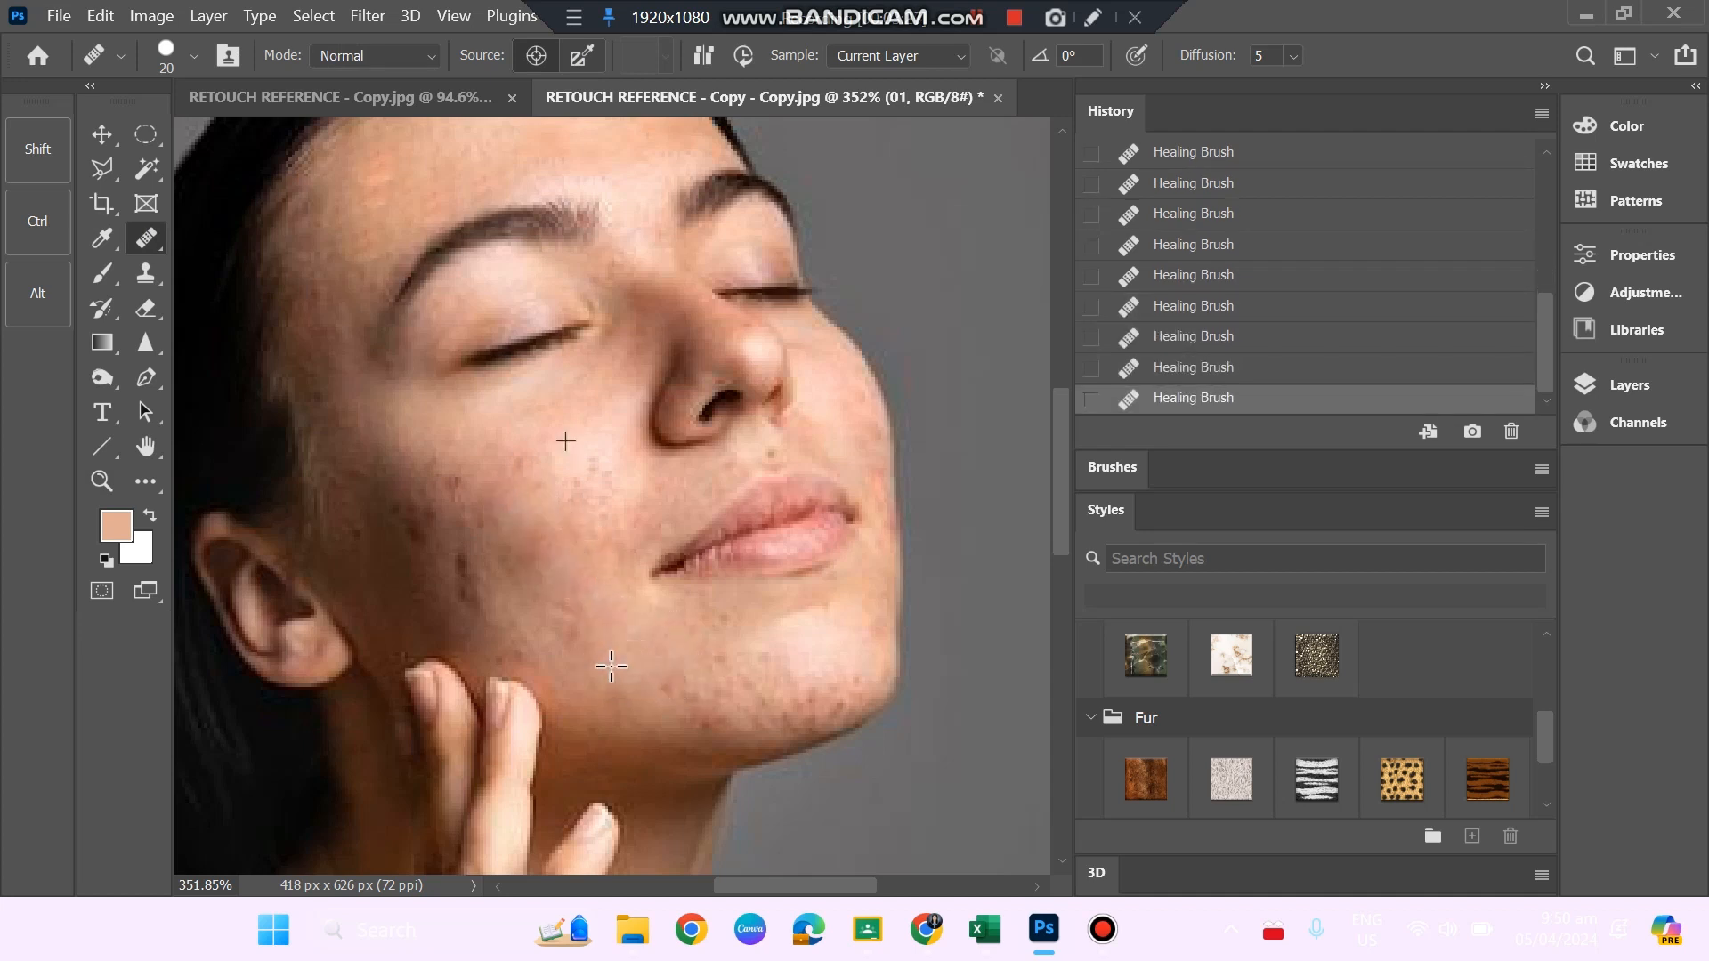
# Heal the blemishes along the lower jaw and on the chin below the lips.
pyautogui.click(653, 679)
pyautogui.click(719, 701)
pyautogui.click(718, 713)
pyautogui.click(765, 707)
pyautogui.click(729, 683)
pyautogui.click(713, 659)
pyautogui.click(709, 628)
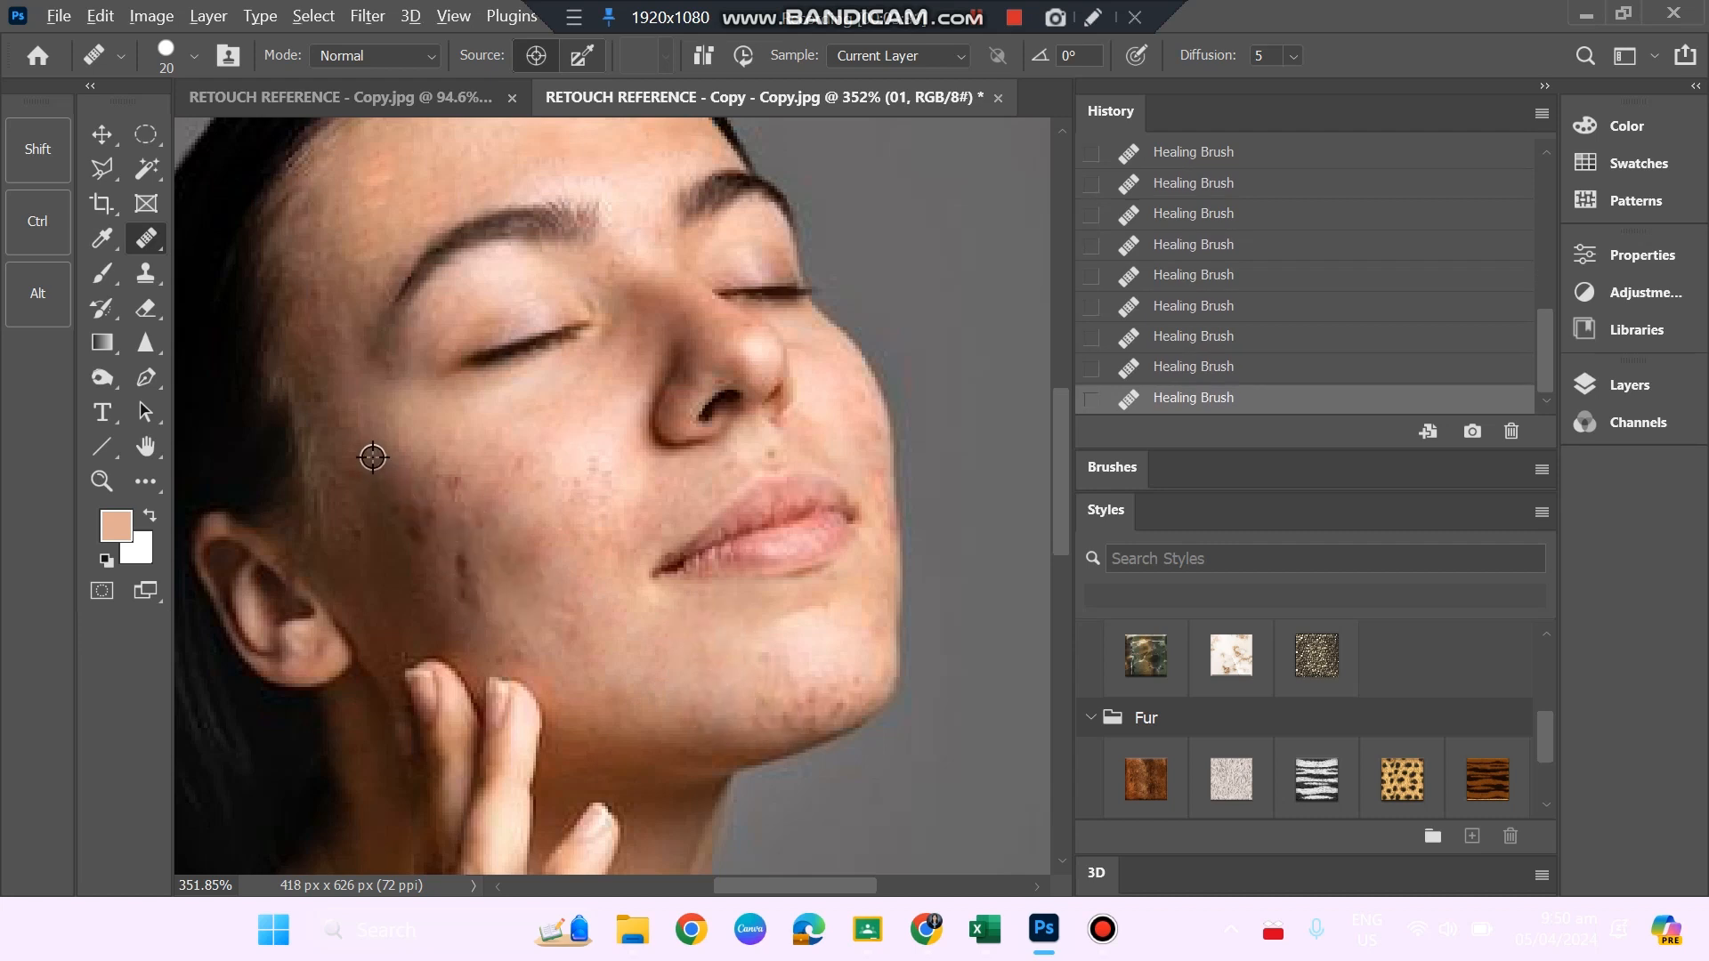
# Heal the dark blemishes on the near cheek above the fingertips with the Healing Brush, sampling clean skin below the temple.
pyautogui.click(395, 497)
pyautogui.click(418, 528)
pyautogui.click(403, 539)
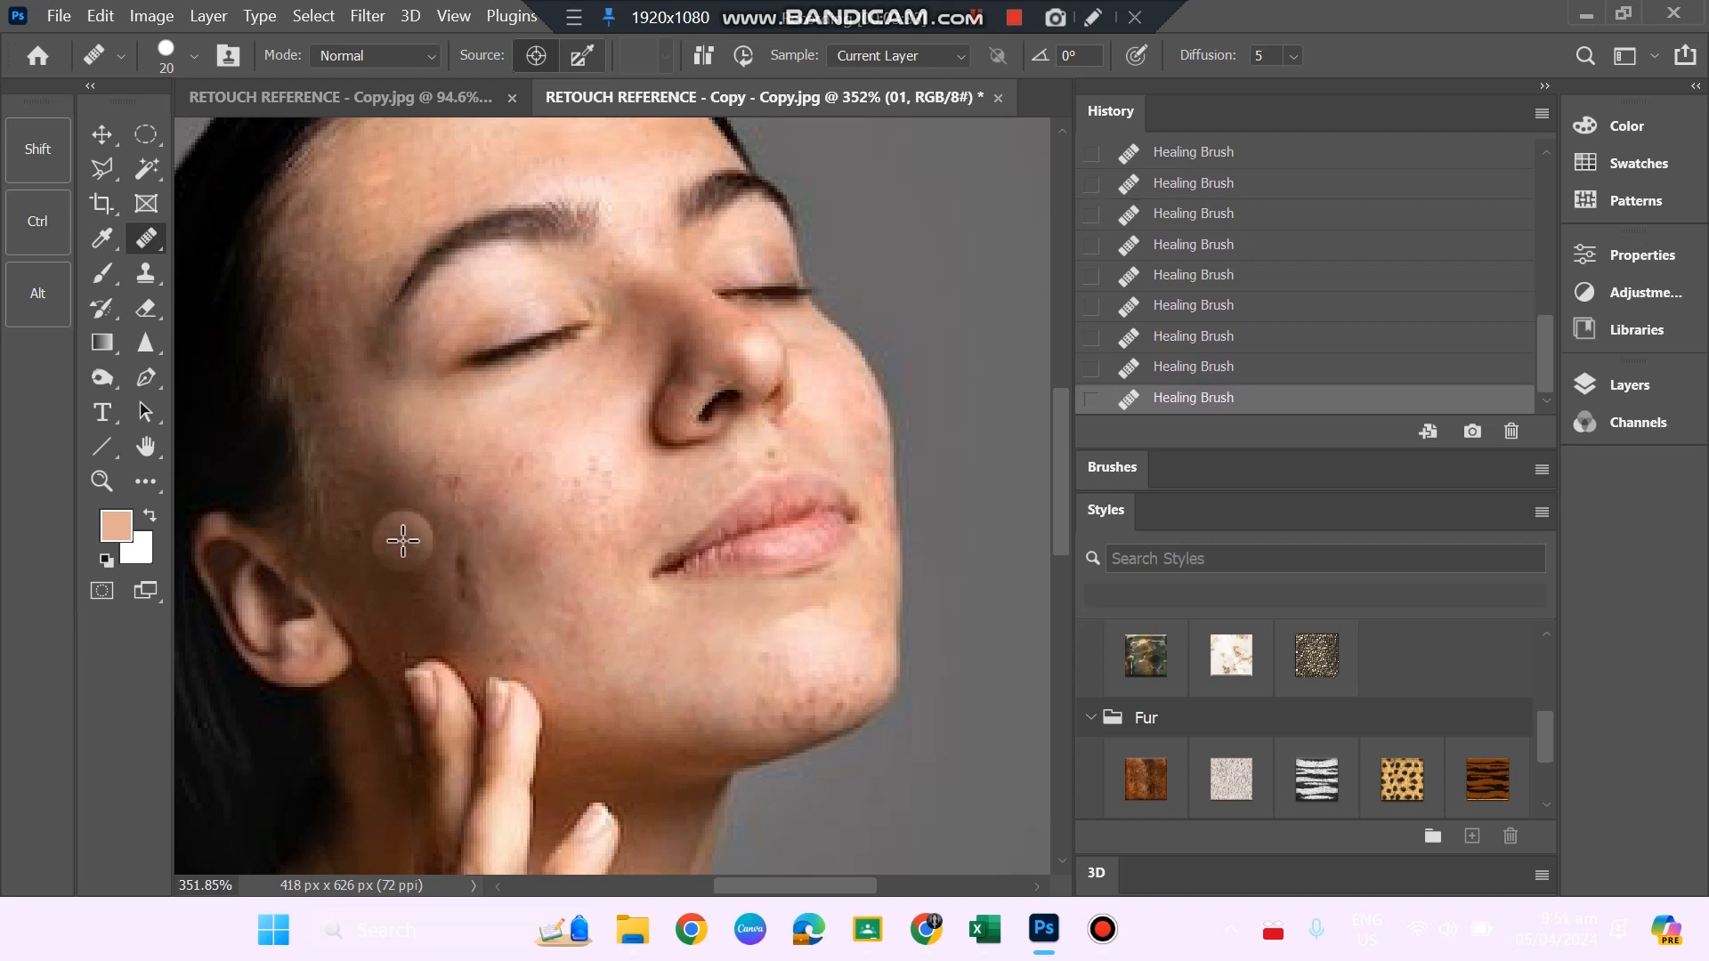
pyautogui.click(445, 574)
pyautogui.click(485, 601)
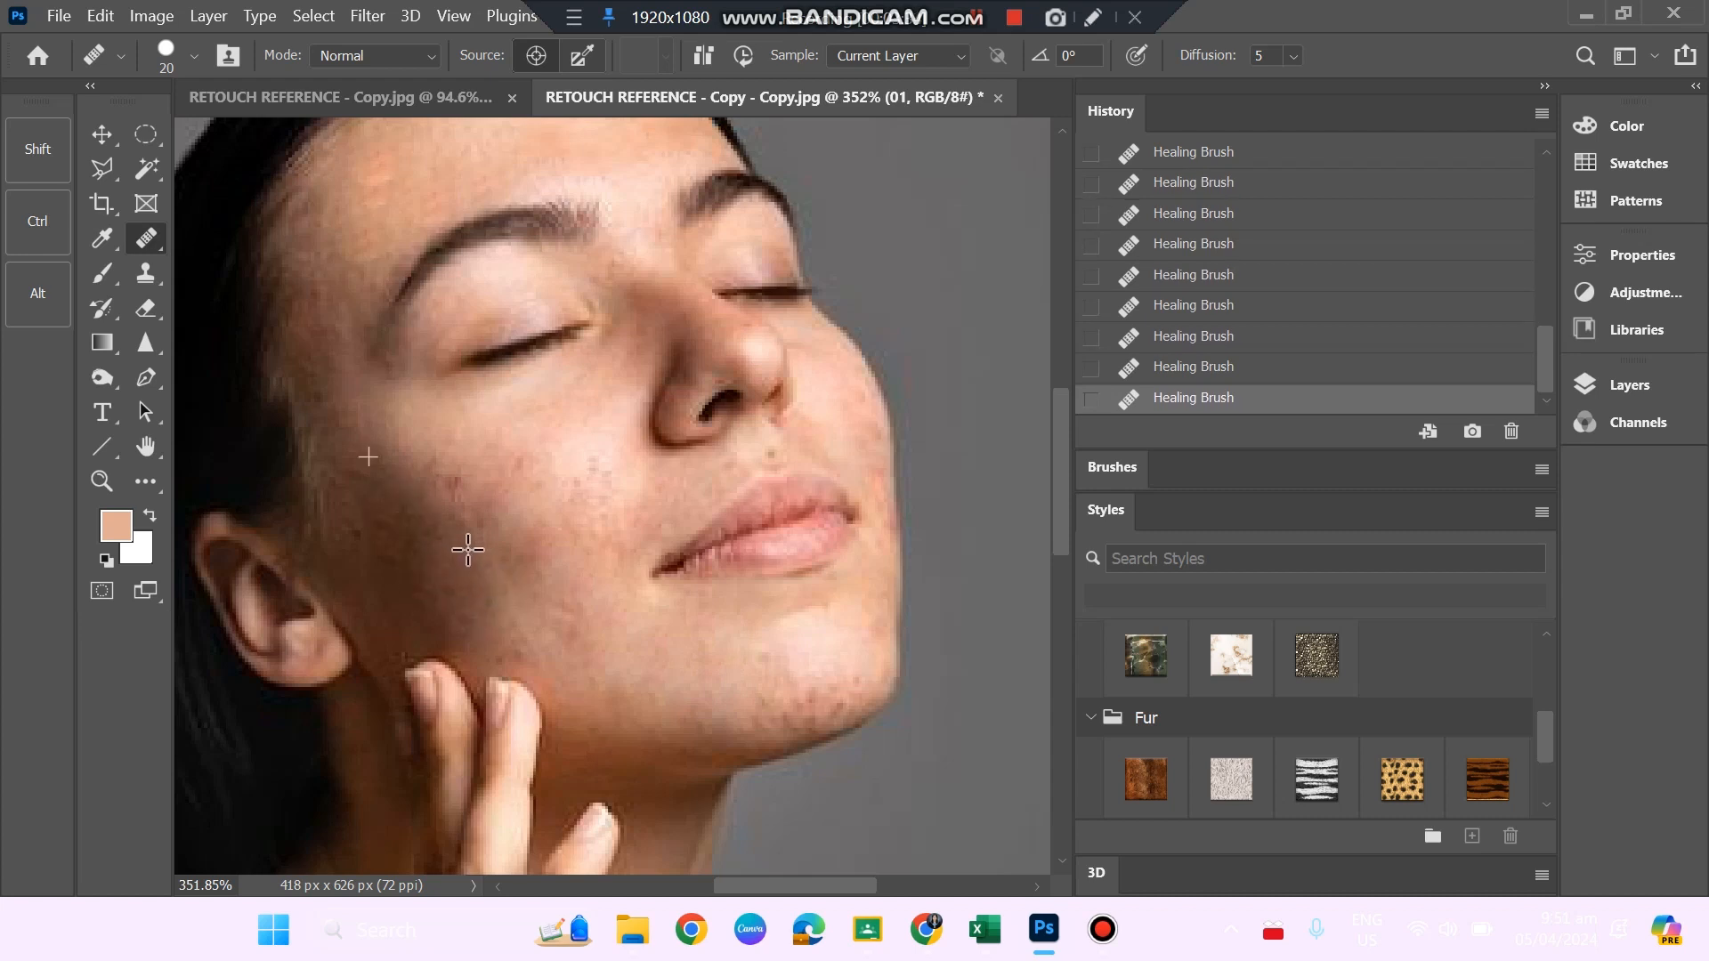
pyautogui.click(460, 518)
pyautogui.click(451, 493)
# Heal the uneven spots along the temple and the side of the forehead near the hairline.
pyautogui.click(339, 394)
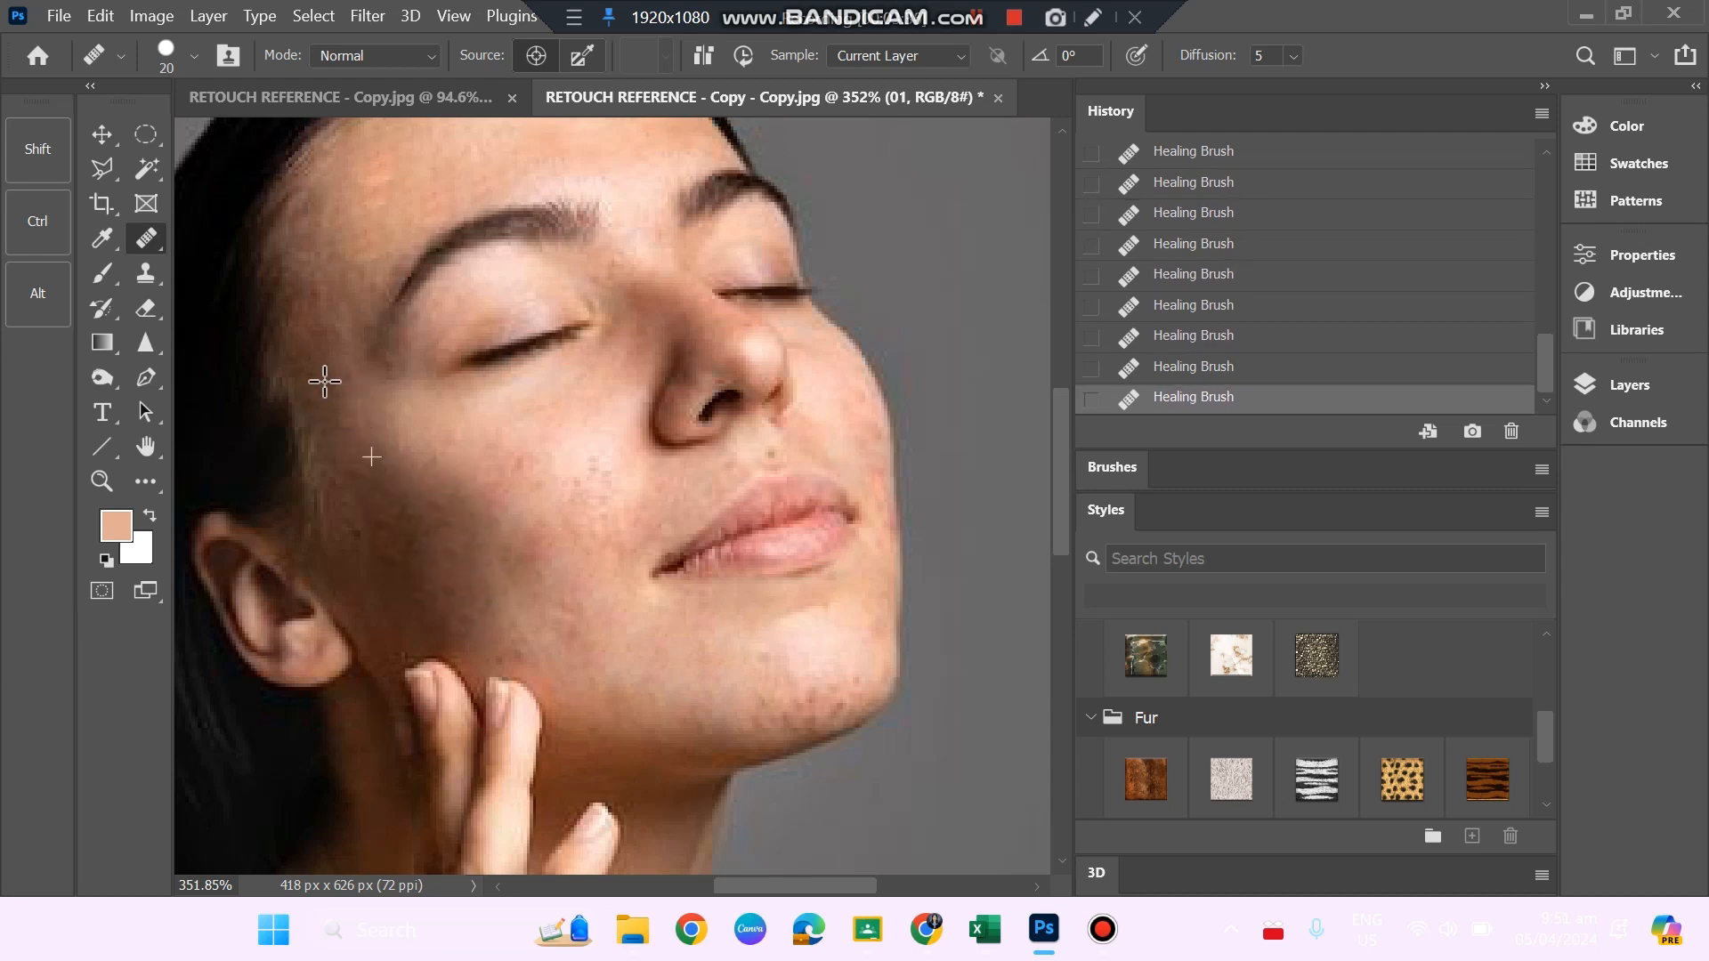
pyautogui.click(316, 331)
pyautogui.click(306, 219)
pyautogui.click(324, 258)
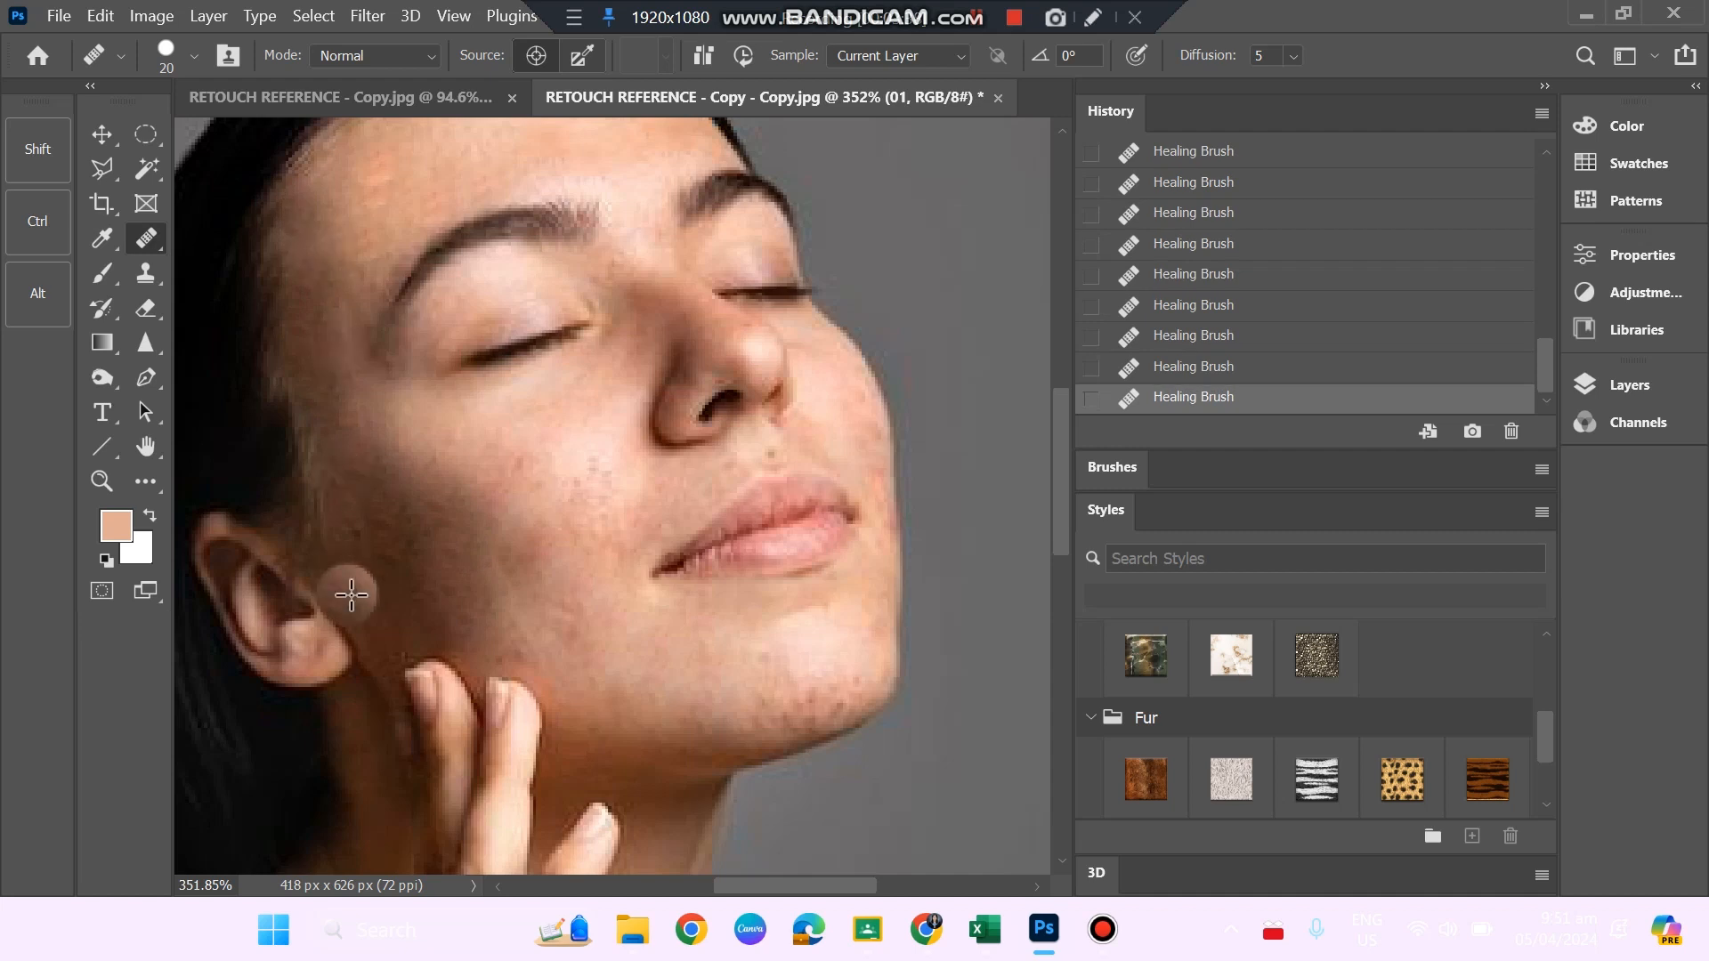
pyautogui.click(335, 275)
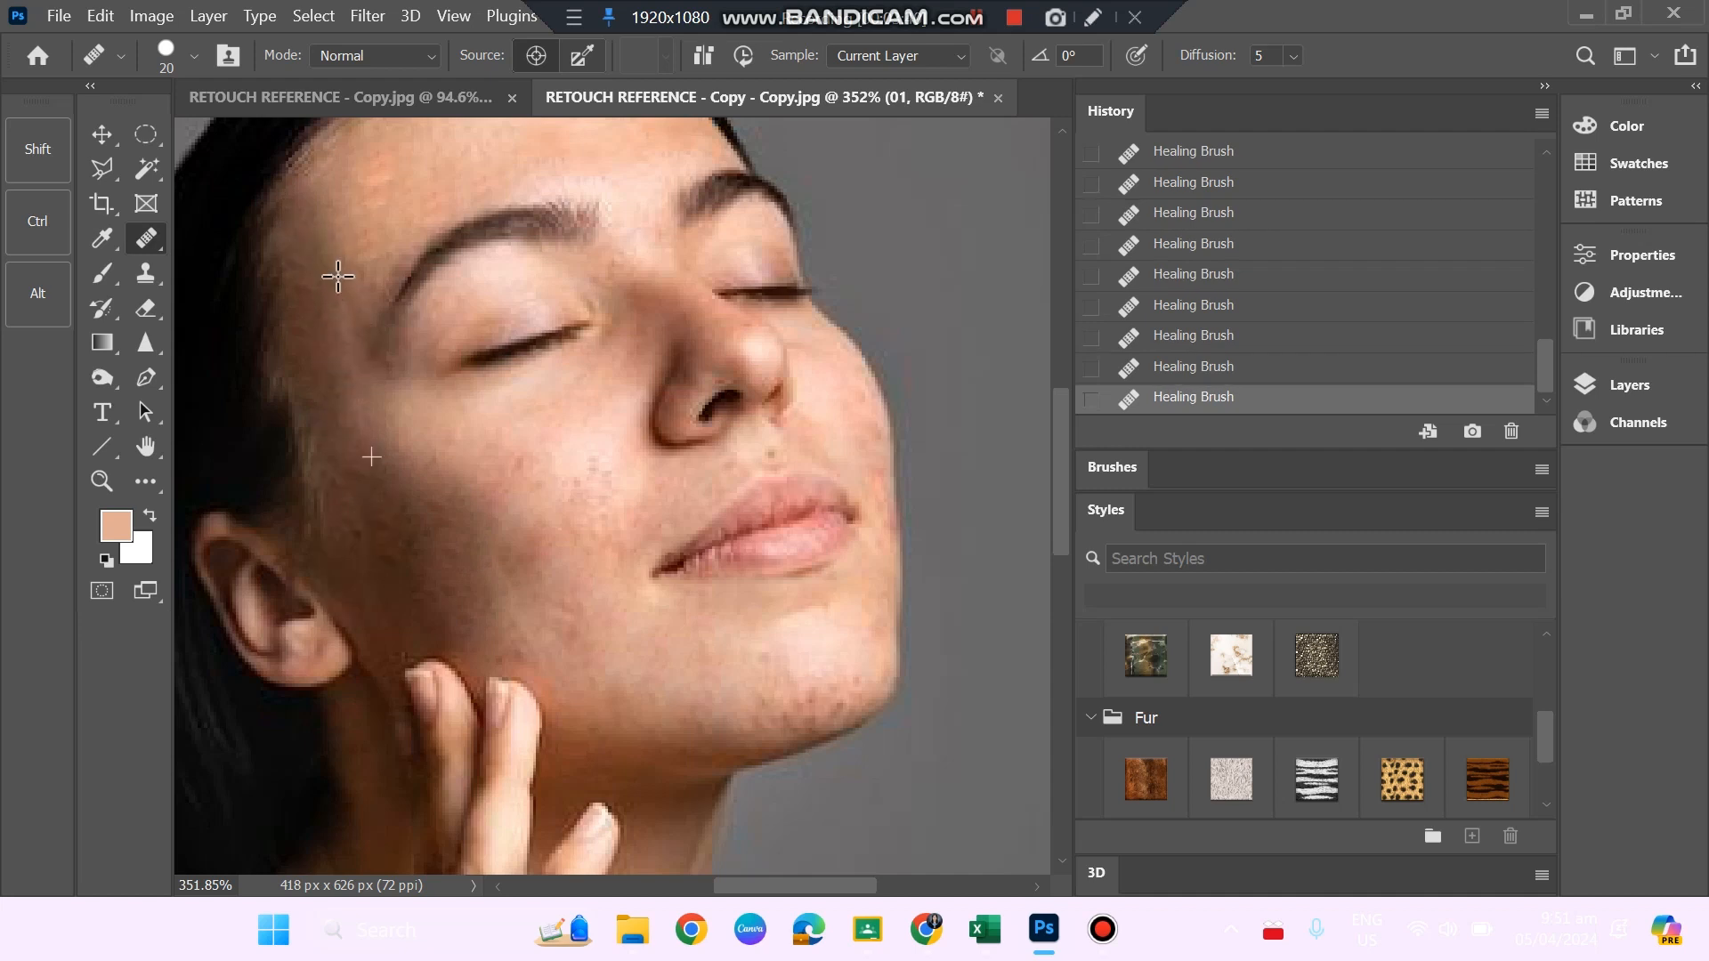
# Smooth the remaining spots and patches on the shaded cheek between the ear and the fingertips with repeated healing strokes.
pyautogui.click(371, 531)
pyautogui.click(359, 505)
pyautogui.click(357, 496)
pyautogui.click(395, 566)
pyautogui.click(405, 585)
pyautogui.click(429, 602)
pyautogui.click(408, 587)
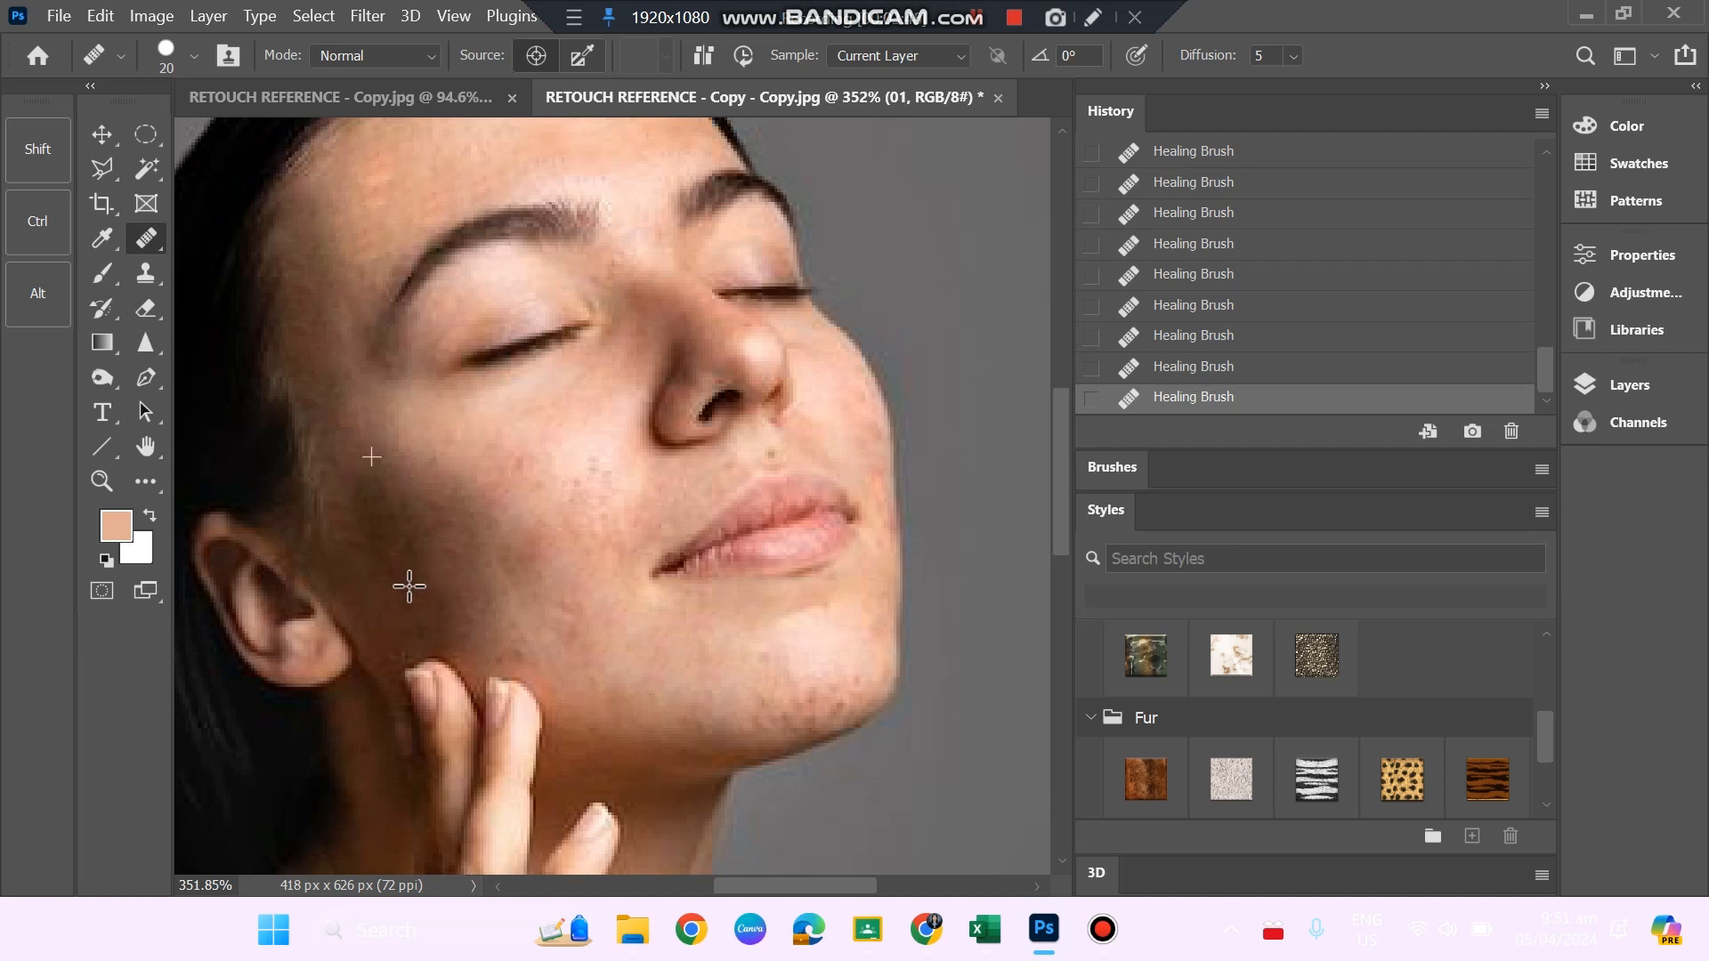
pyautogui.click(407, 551)
pyautogui.click(398, 510)
pyautogui.click(408, 580)
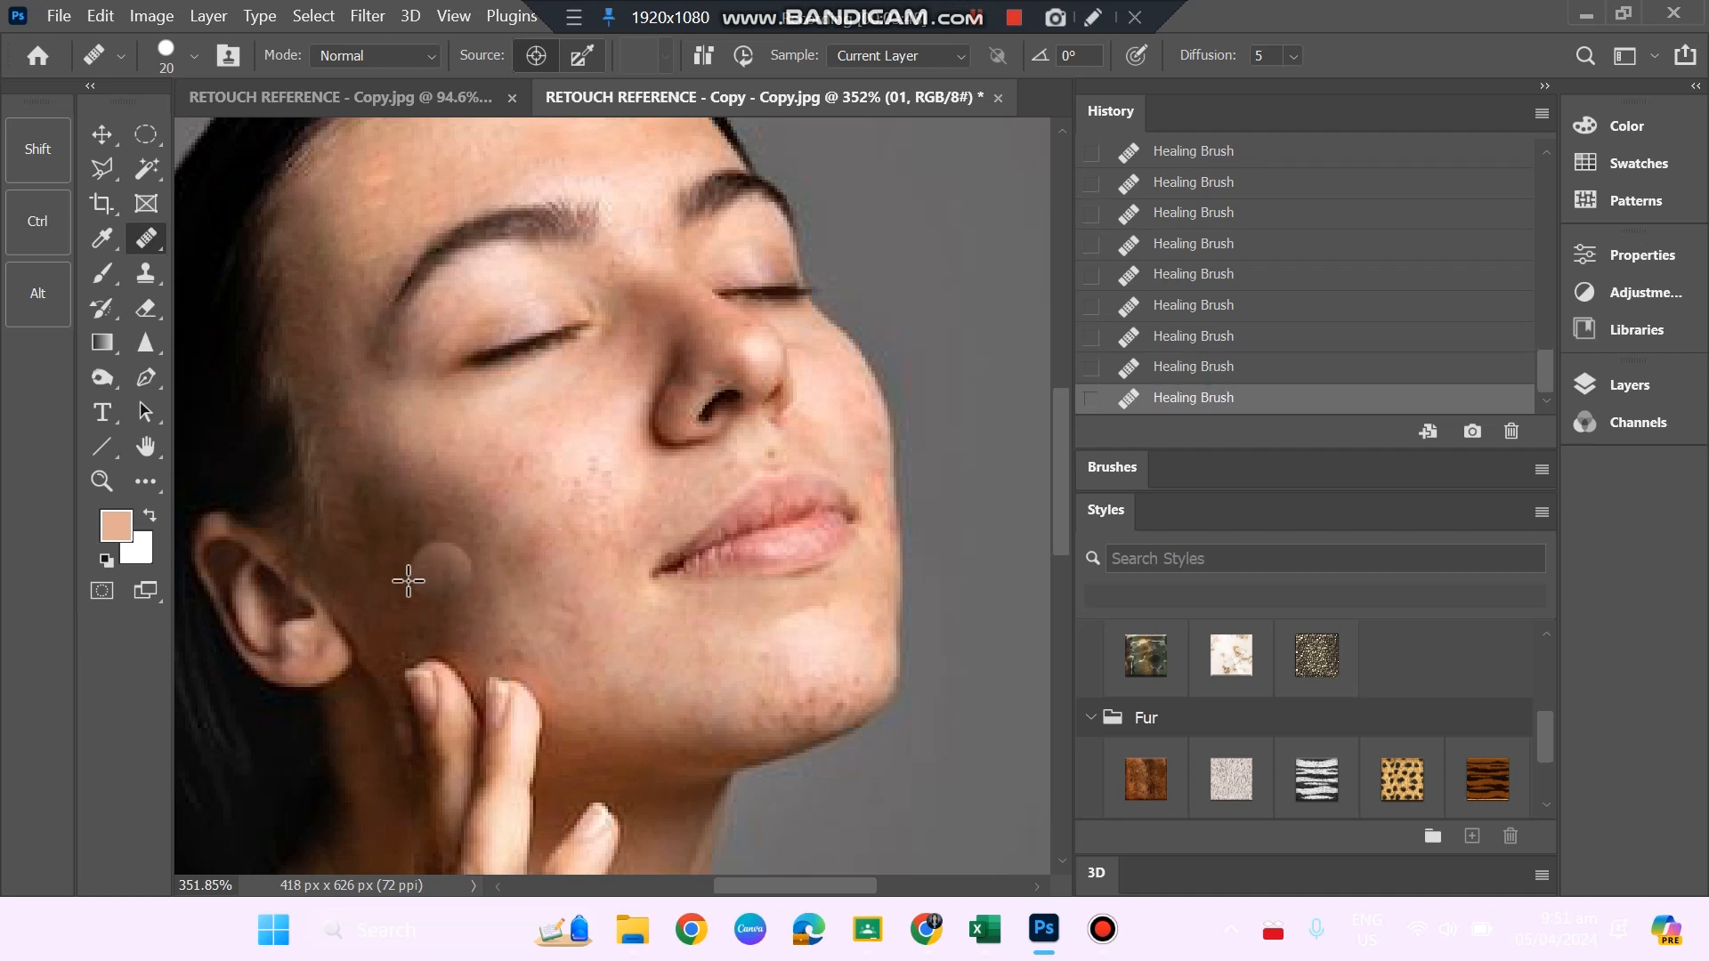
pyautogui.click(377, 506)
pyautogui.click(374, 494)
pyautogui.click(395, 537)
pyautogui.click(433, 599)
pyautogui.click(398, 533)
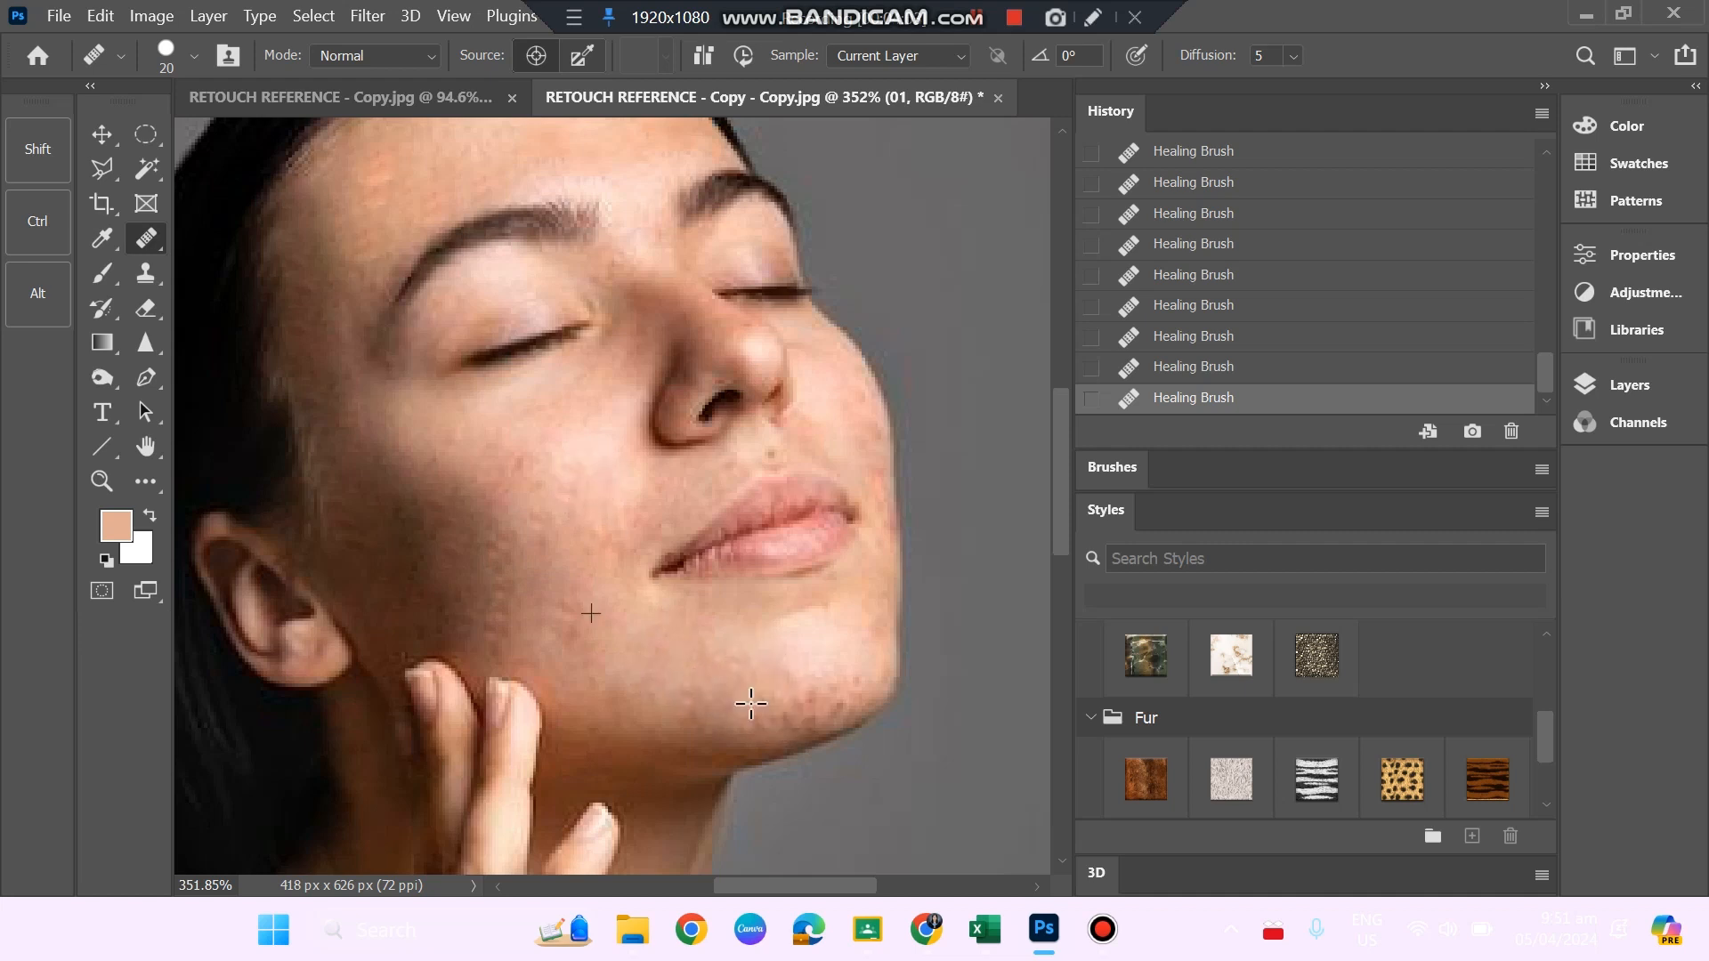
# Heal the cluster of blemishes across the tip of the chin and the skin below the lips.
pyautogui.moveTo(794, 692)
pyautogui.mouseDown()
pyautogui.moveTo(821, 667)
pyautogui.moveTo(843, 682)
pyautogui.mouseUp()
pyautogui.click(852, 679)
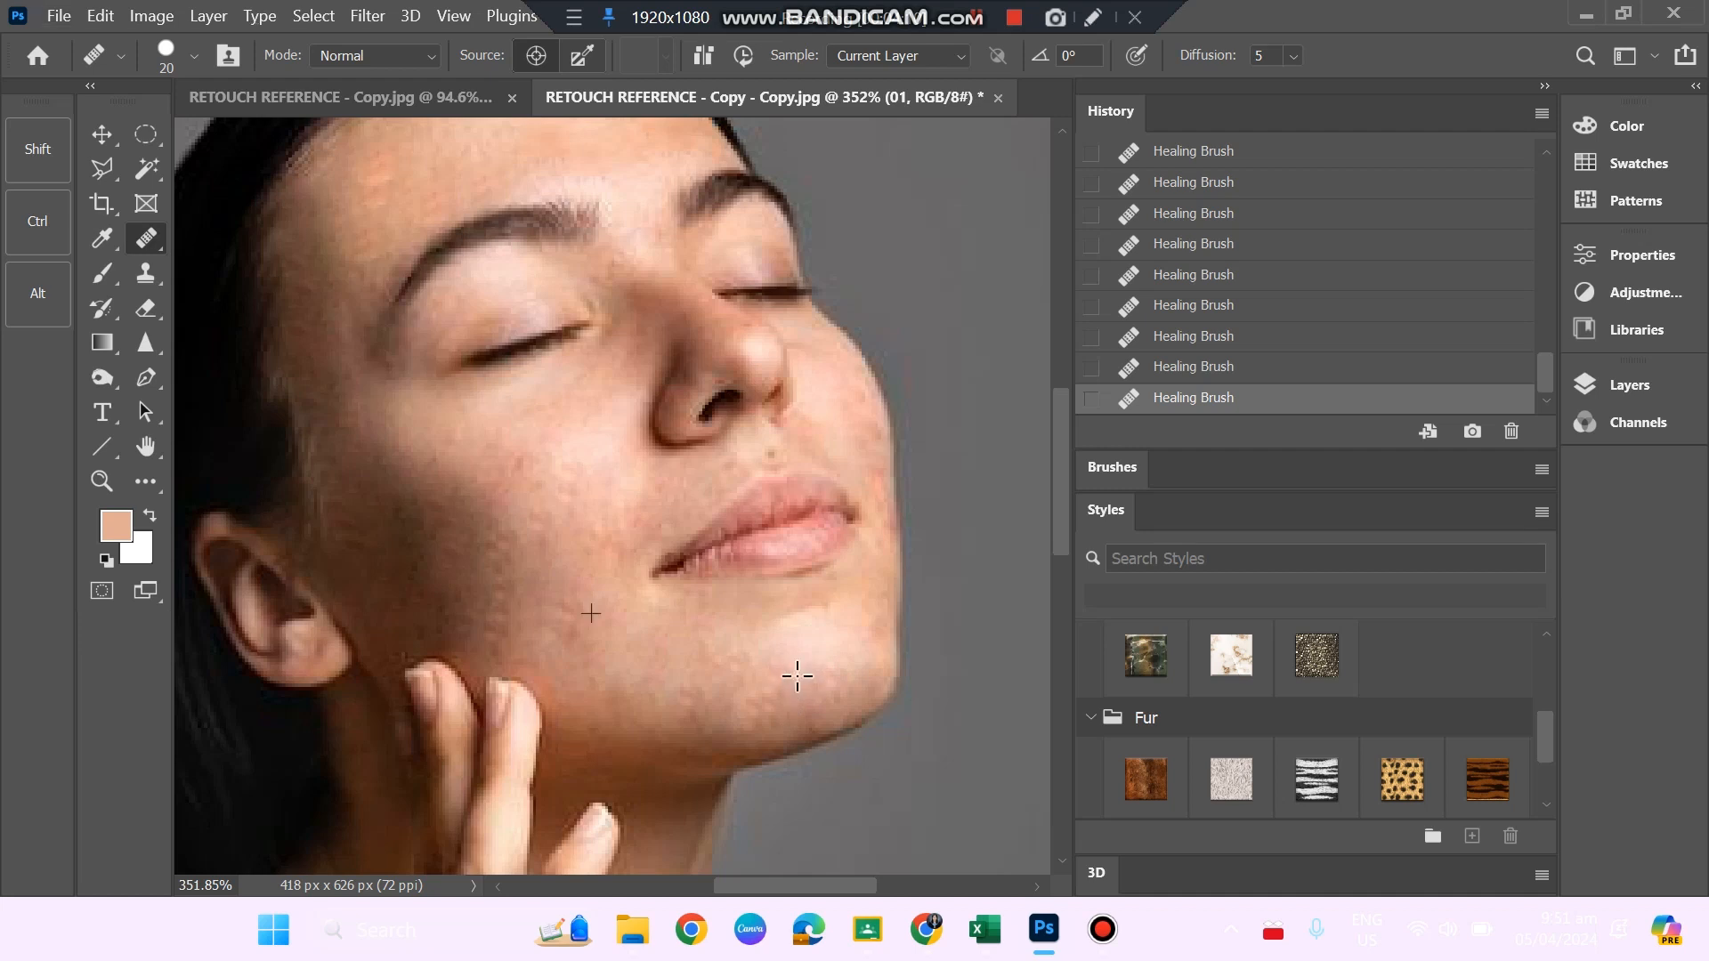
pyautogui.moveTo(798, 676); pyautogui.dragTo(794, 687)
pyautogui.click(793, 705)
pyautogui.keyDown('alt'); pyautogui.click(801, 653); pyautogui.keyUp('alt')
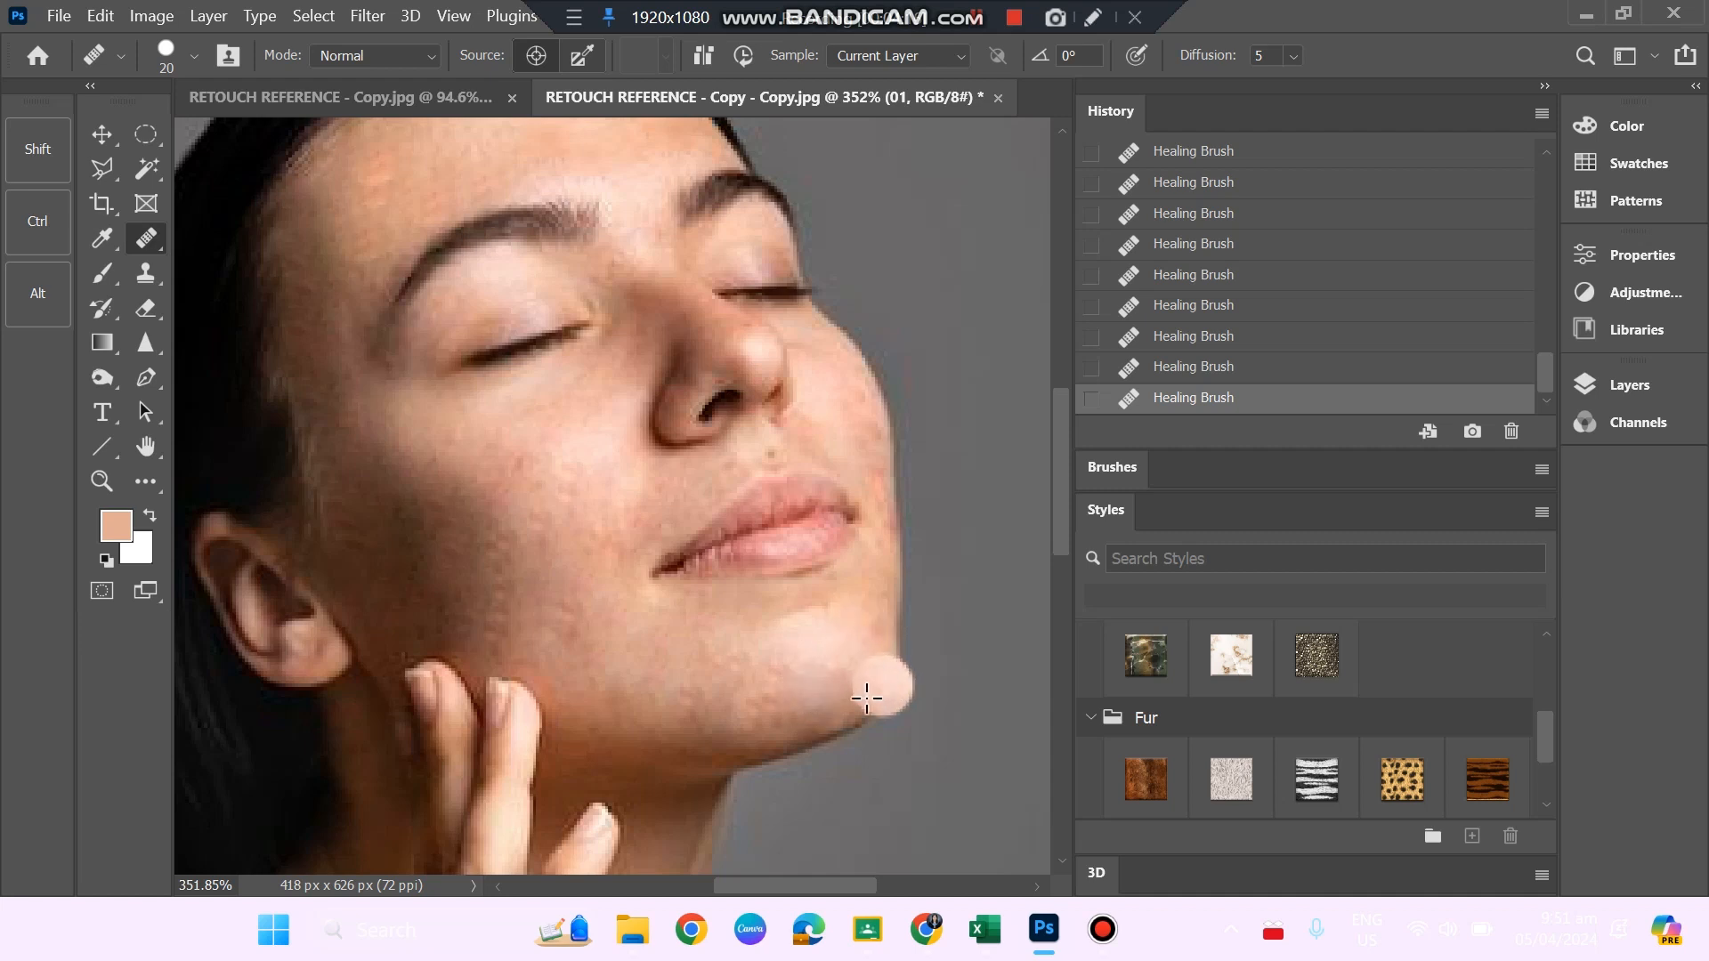
pyautogui.click(855, 622)
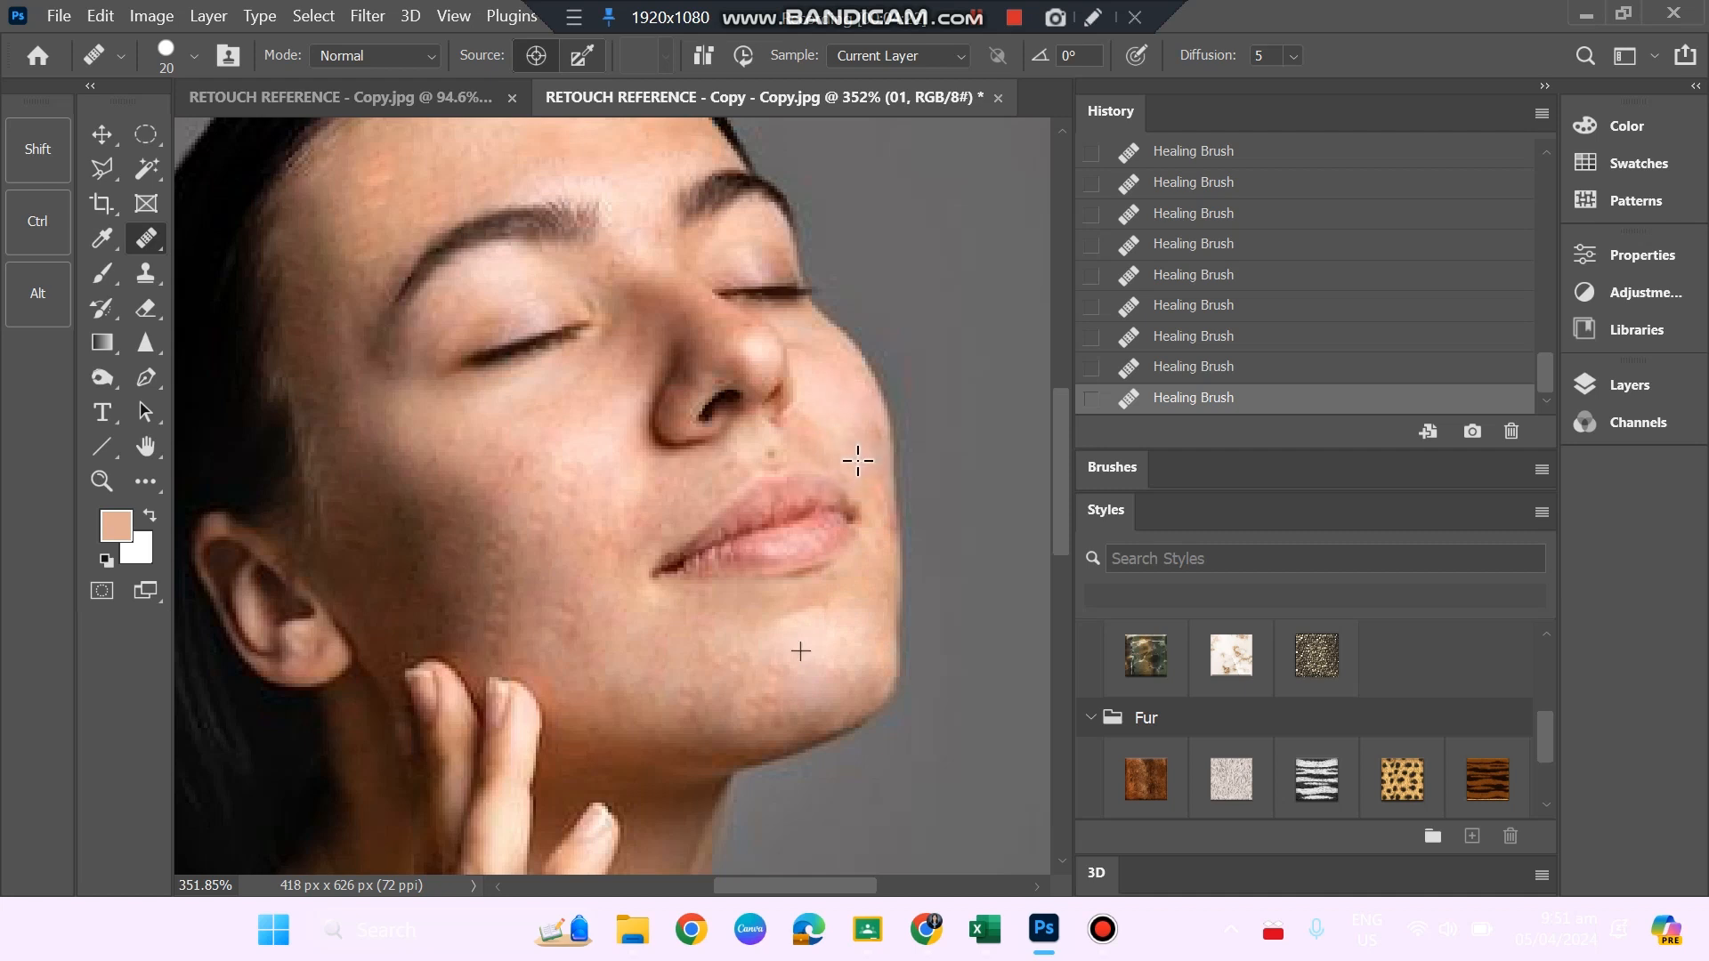
# Heal the blemishes along the edge of the far cheek, undoing the first stroke and redoing the correction.
pyautogui.moveTo(857, 460); pyautogui.dragTo(866, 446)
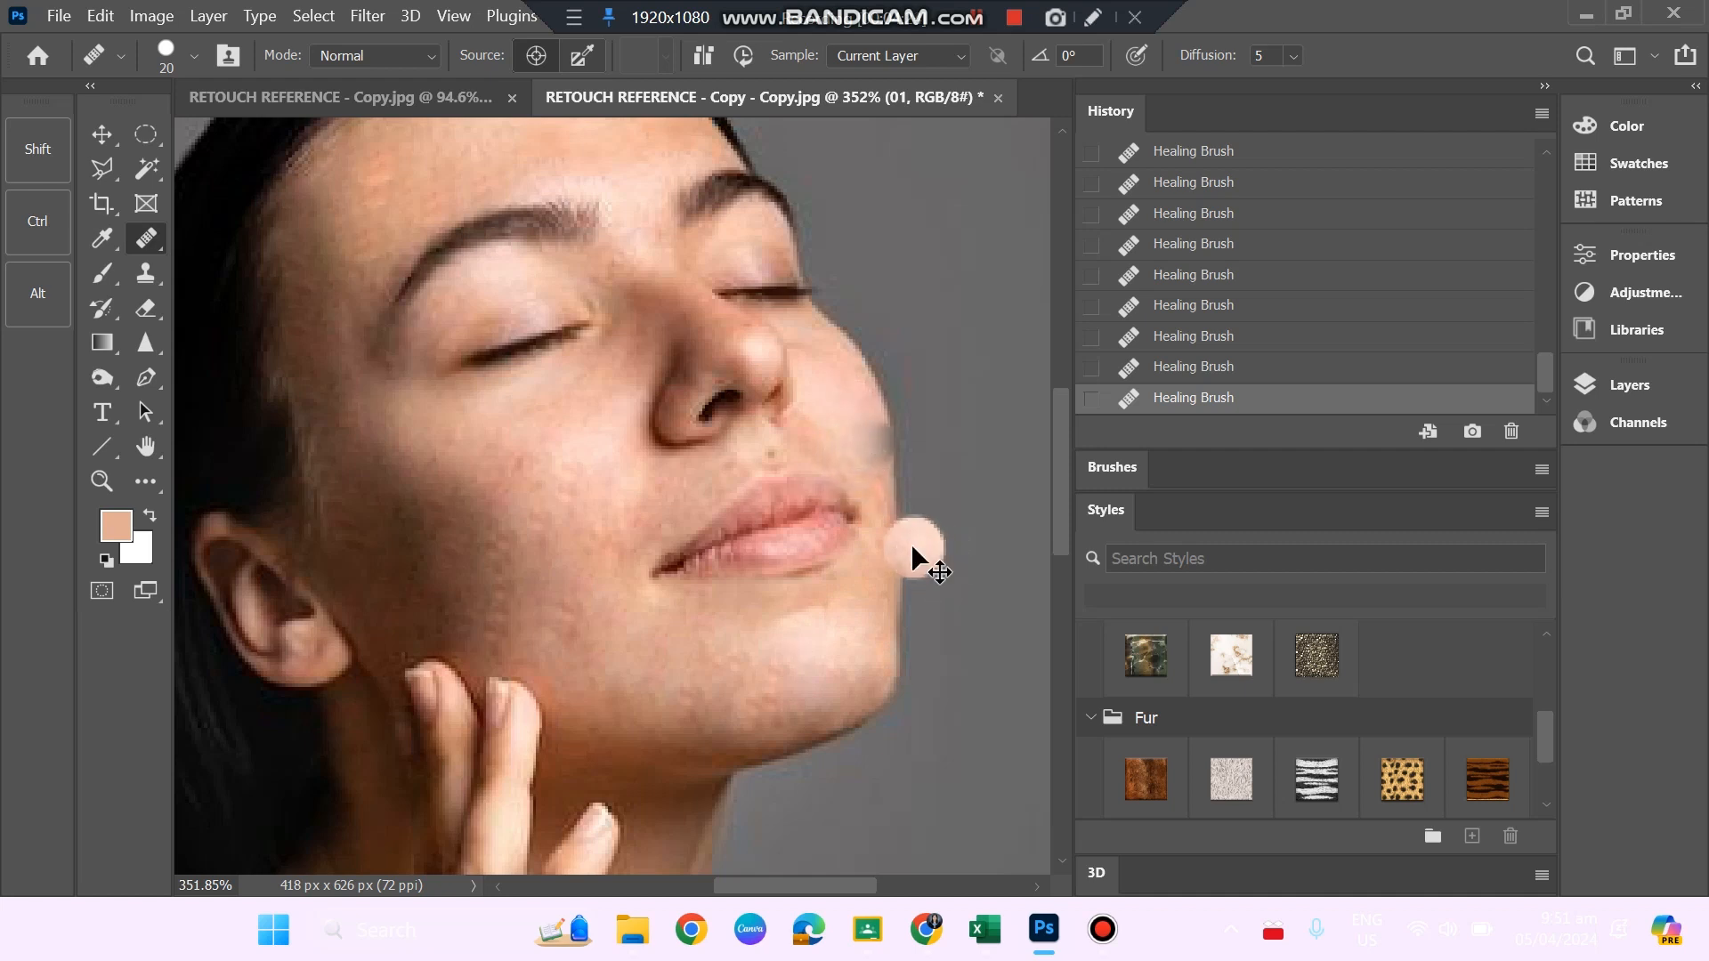
pyautogui.hotkey('ctrl', 'z')
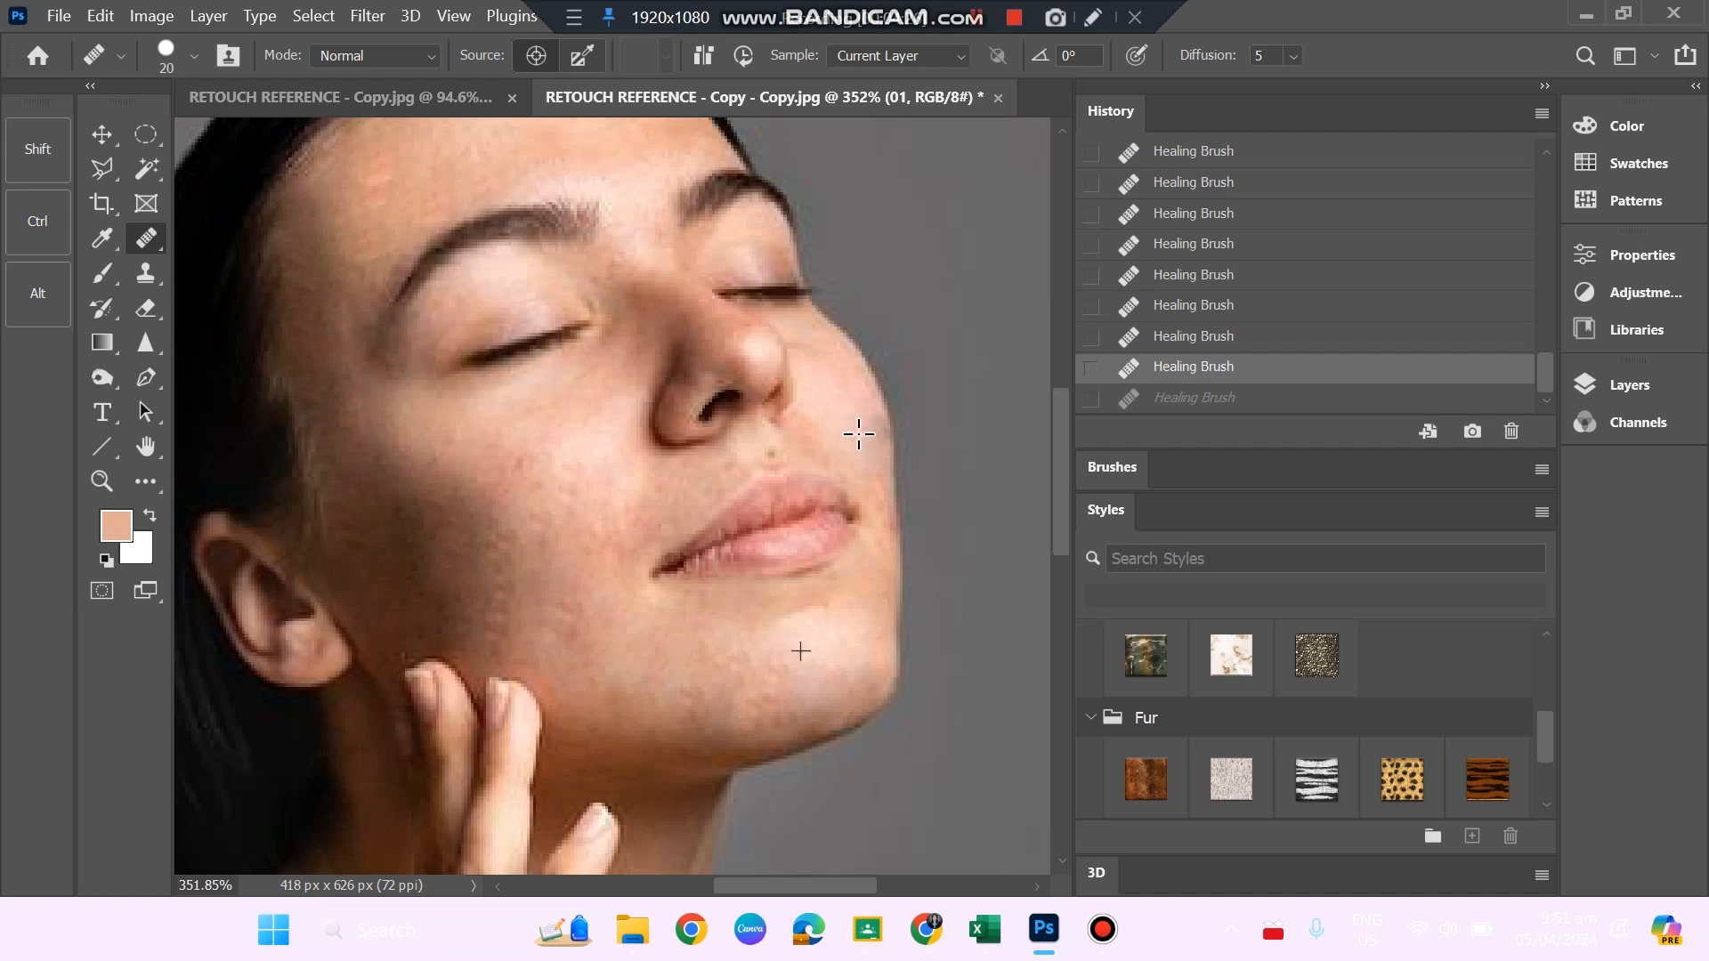
pyautogui.hotkey('ctrl', 'shift', 'z')
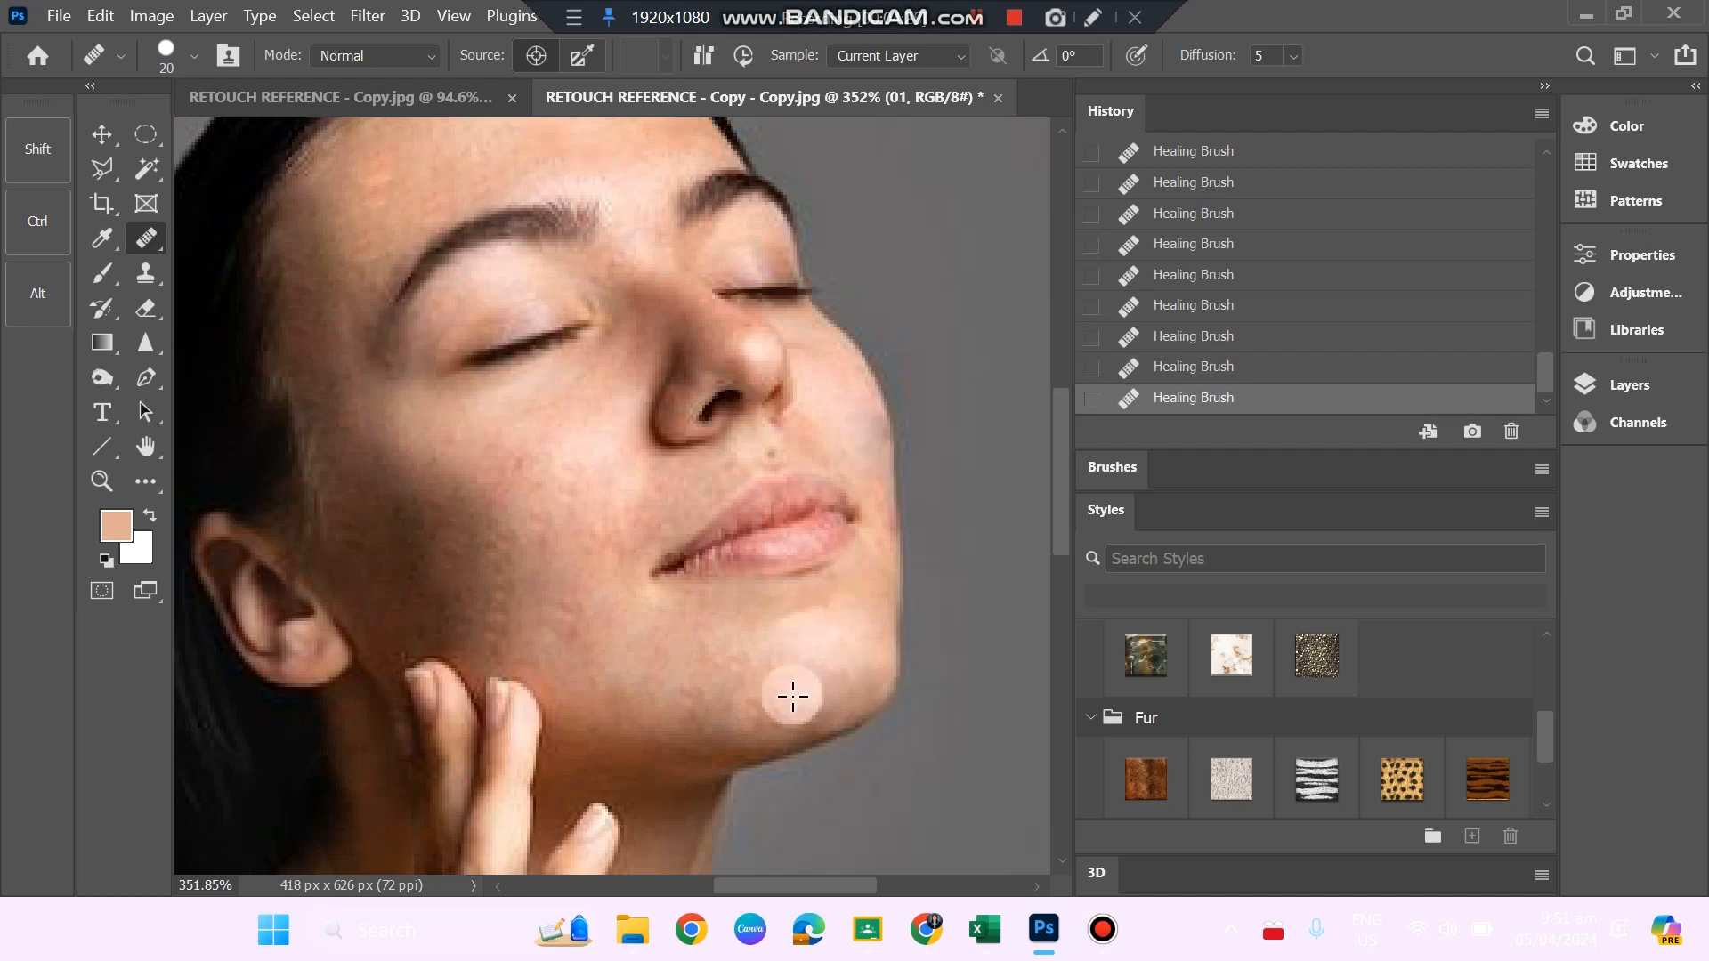
# Heal the remaining reddish spots on the near cheek beside the nose and mouth with the Healing Brush.
pyautogui.press('z')
pyautogui.scroll(-4, 744, 699)
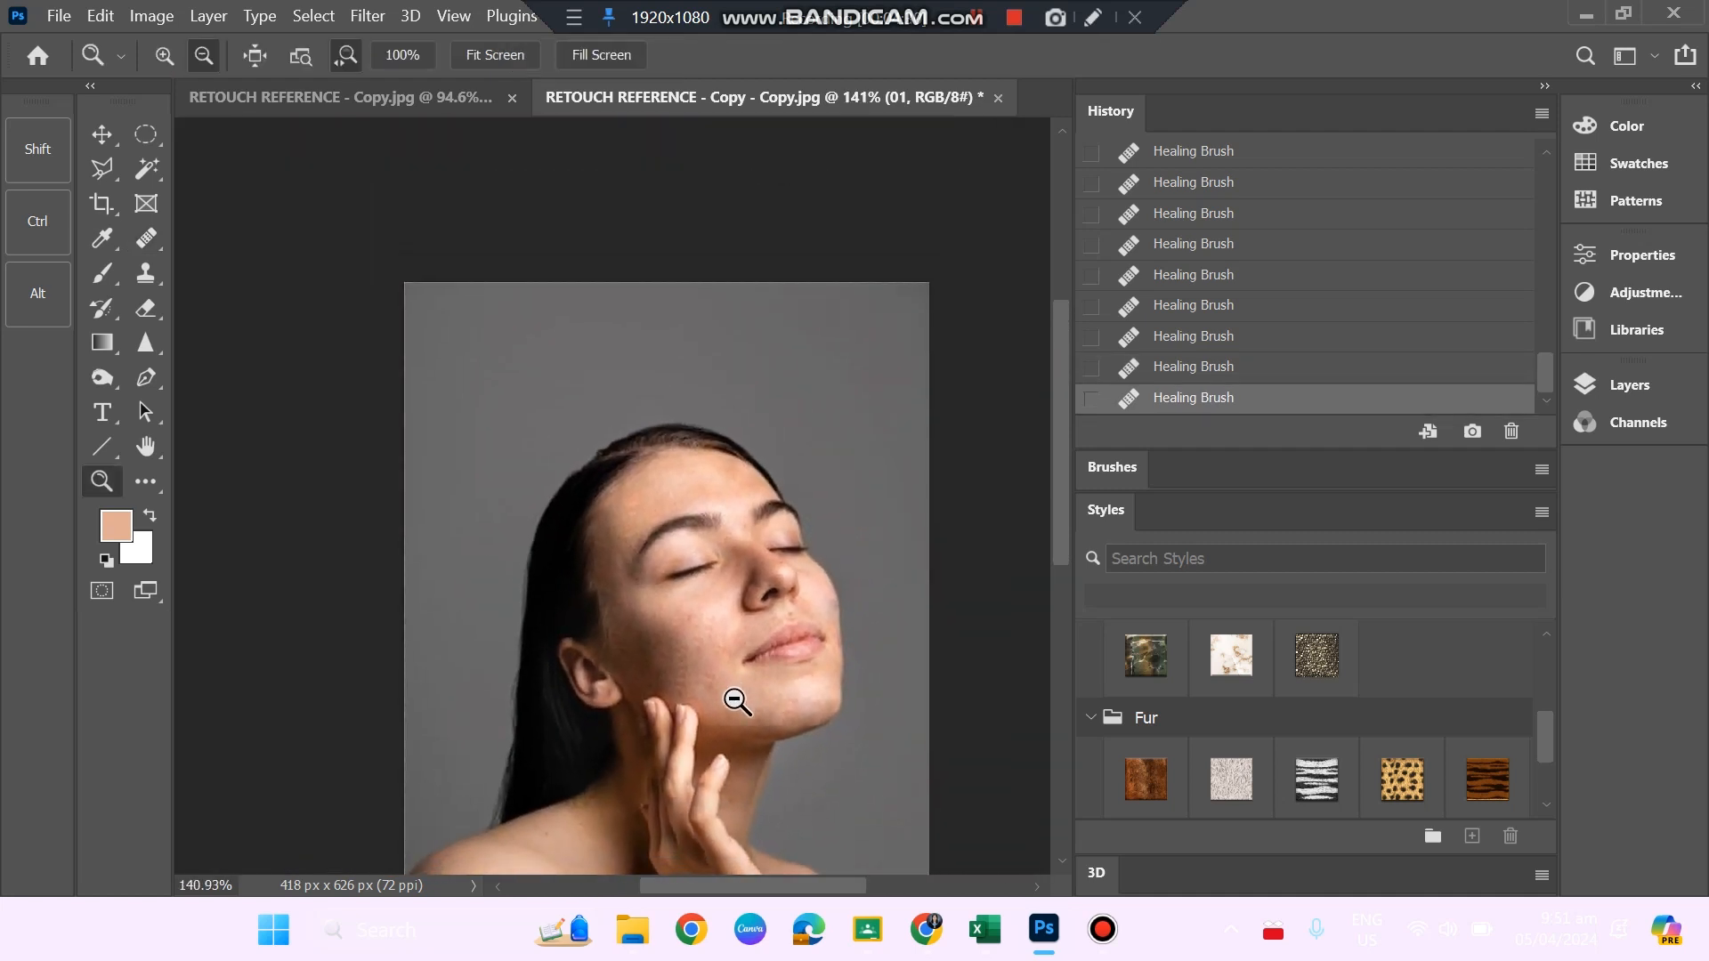
pyautogui.scroll(-1, 746, 723)
pyautogui.scroll(3, 783, 763)
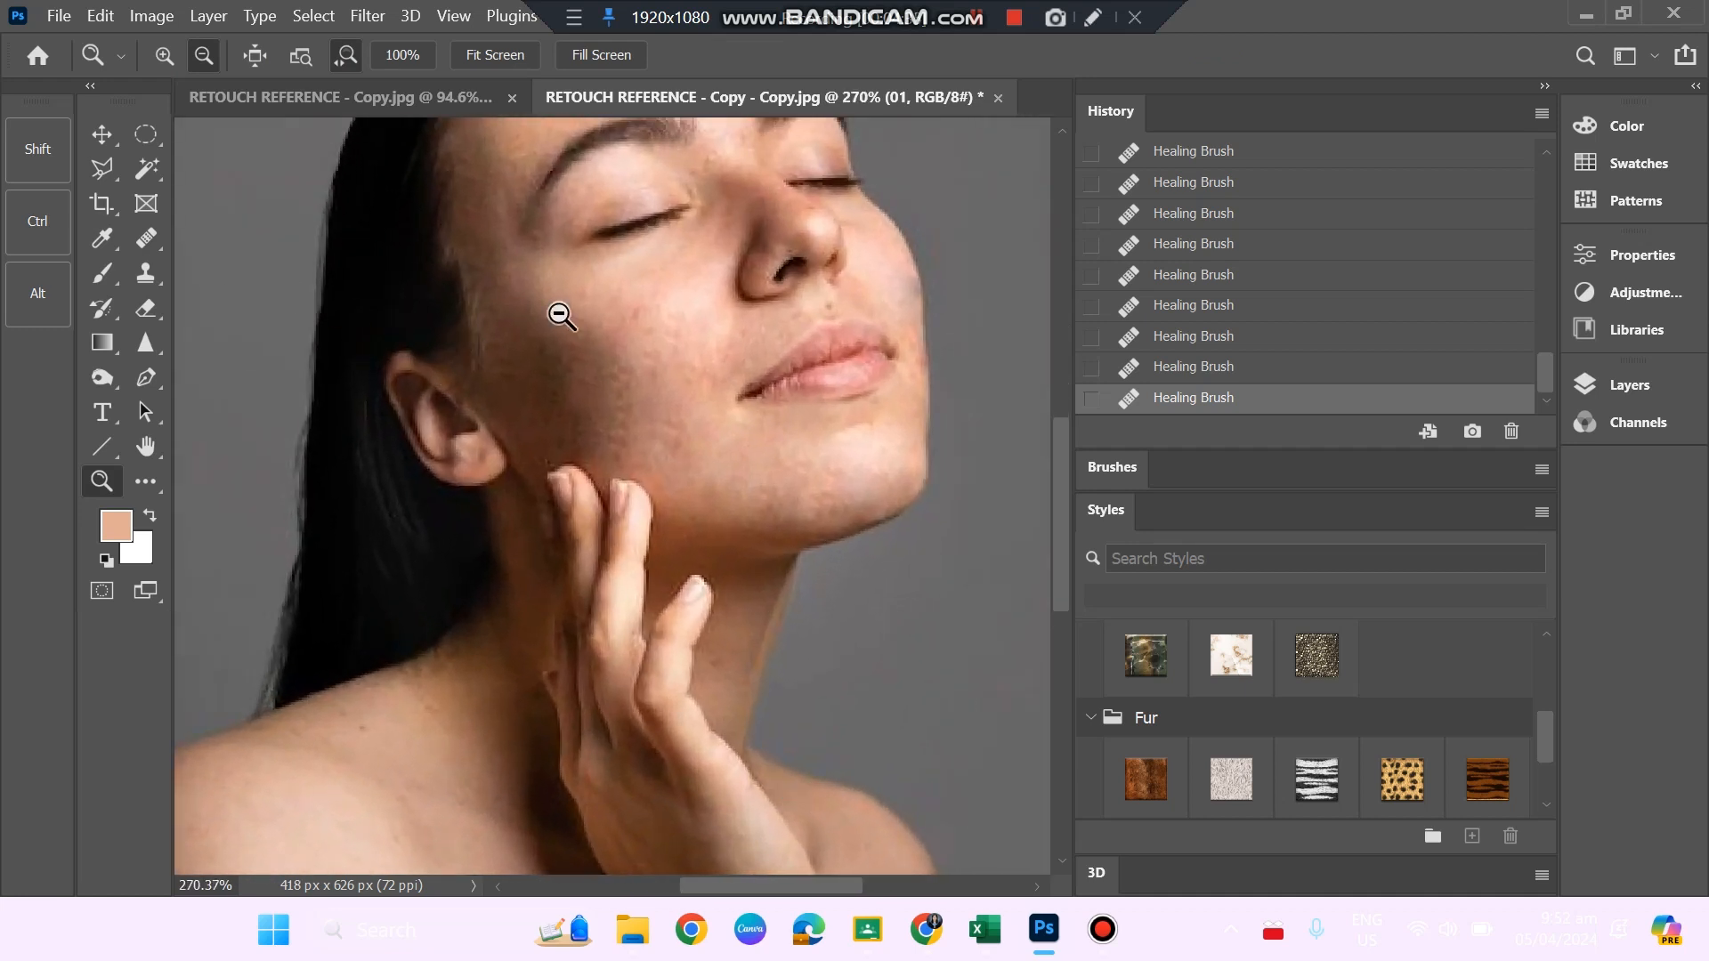
pyautogui.keyDown('alt'); pyautogui.click(694, 330); pyautogui.keyUp('alt')
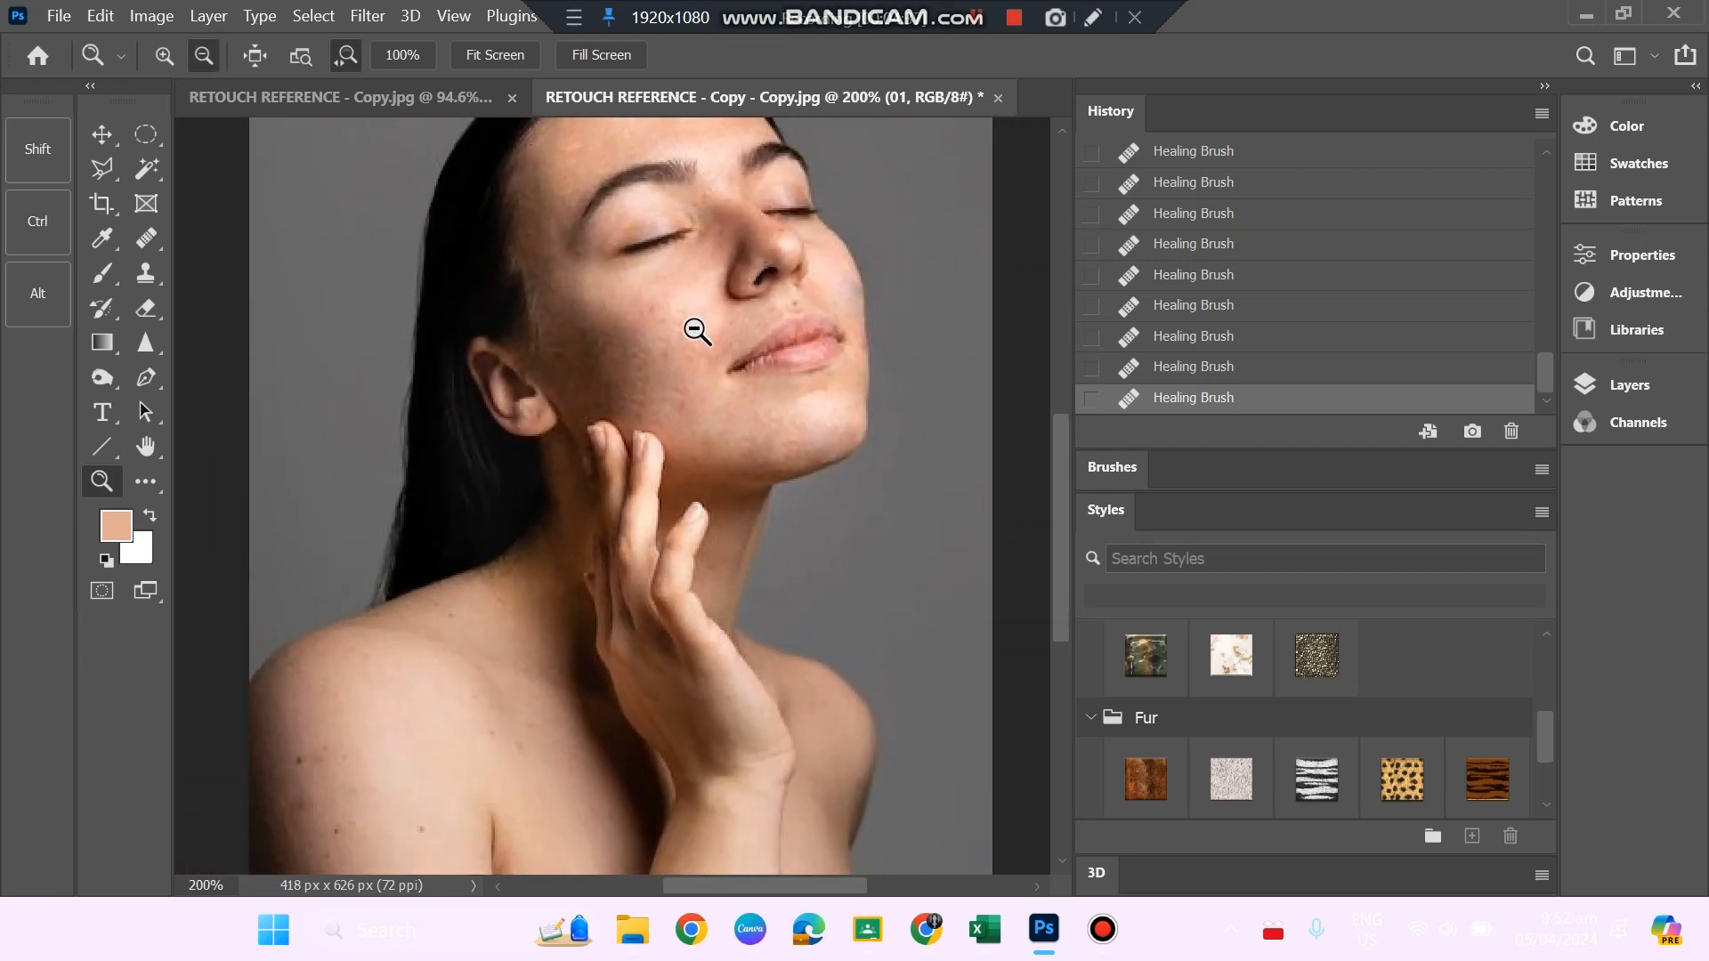
pyautogui.moveTo(696, 330); pyautogui.dragTo(770, 469)
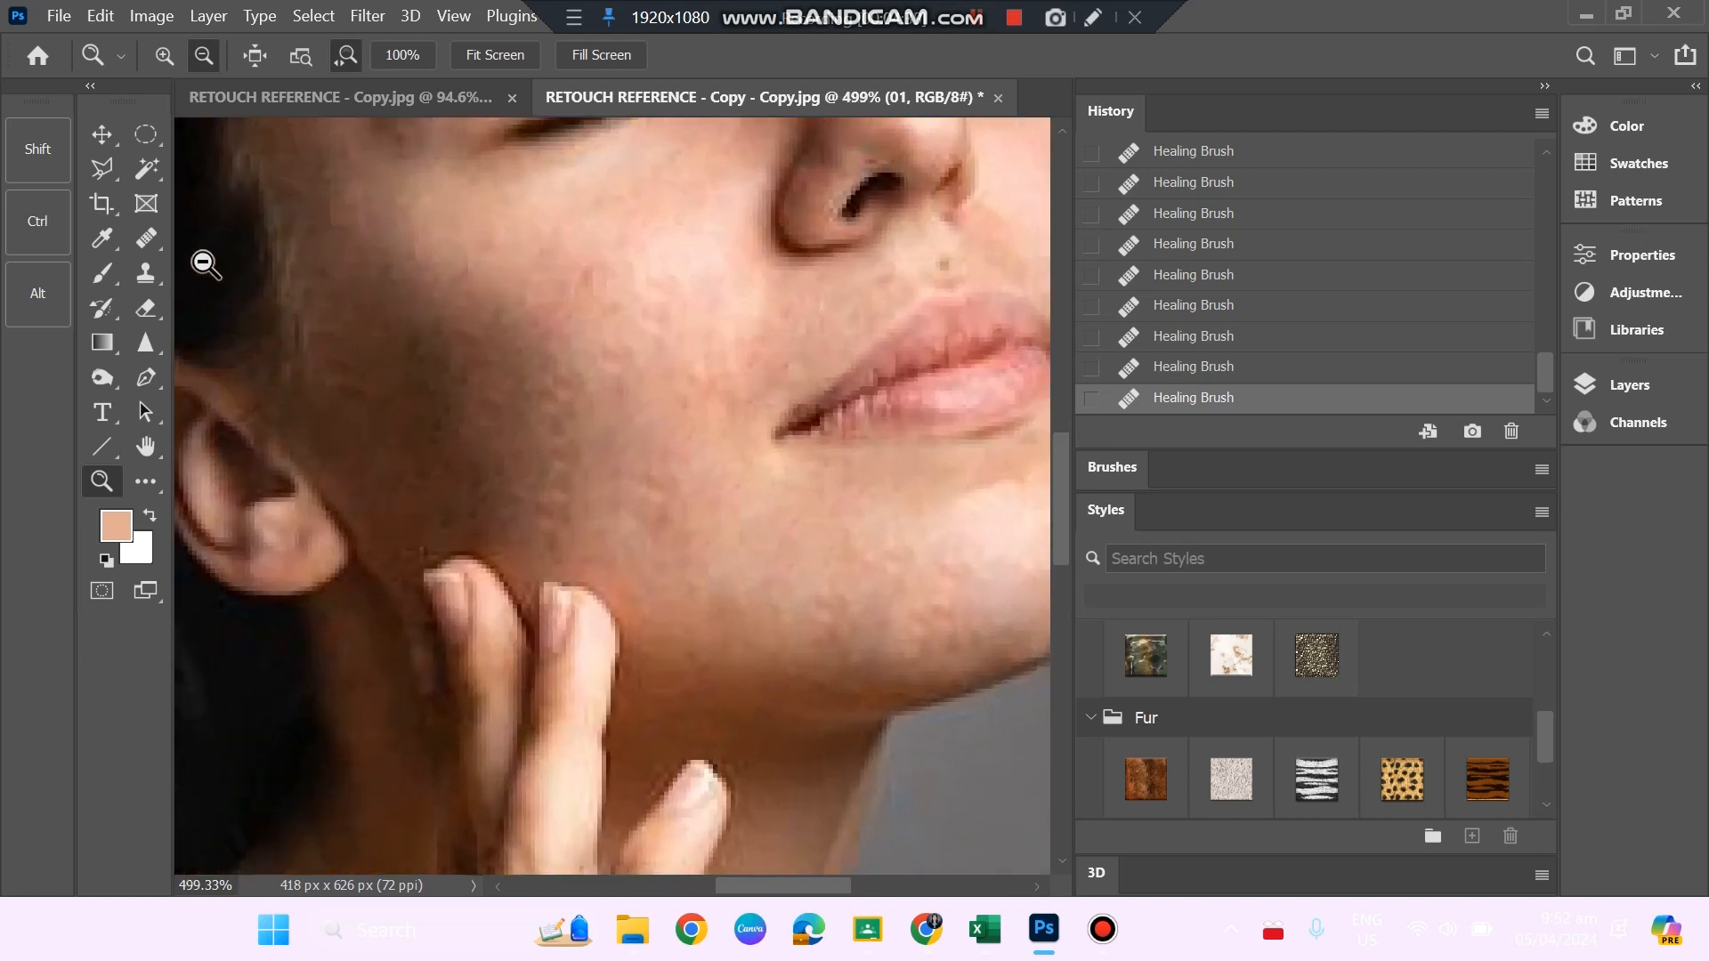
pyautogui.press('j')
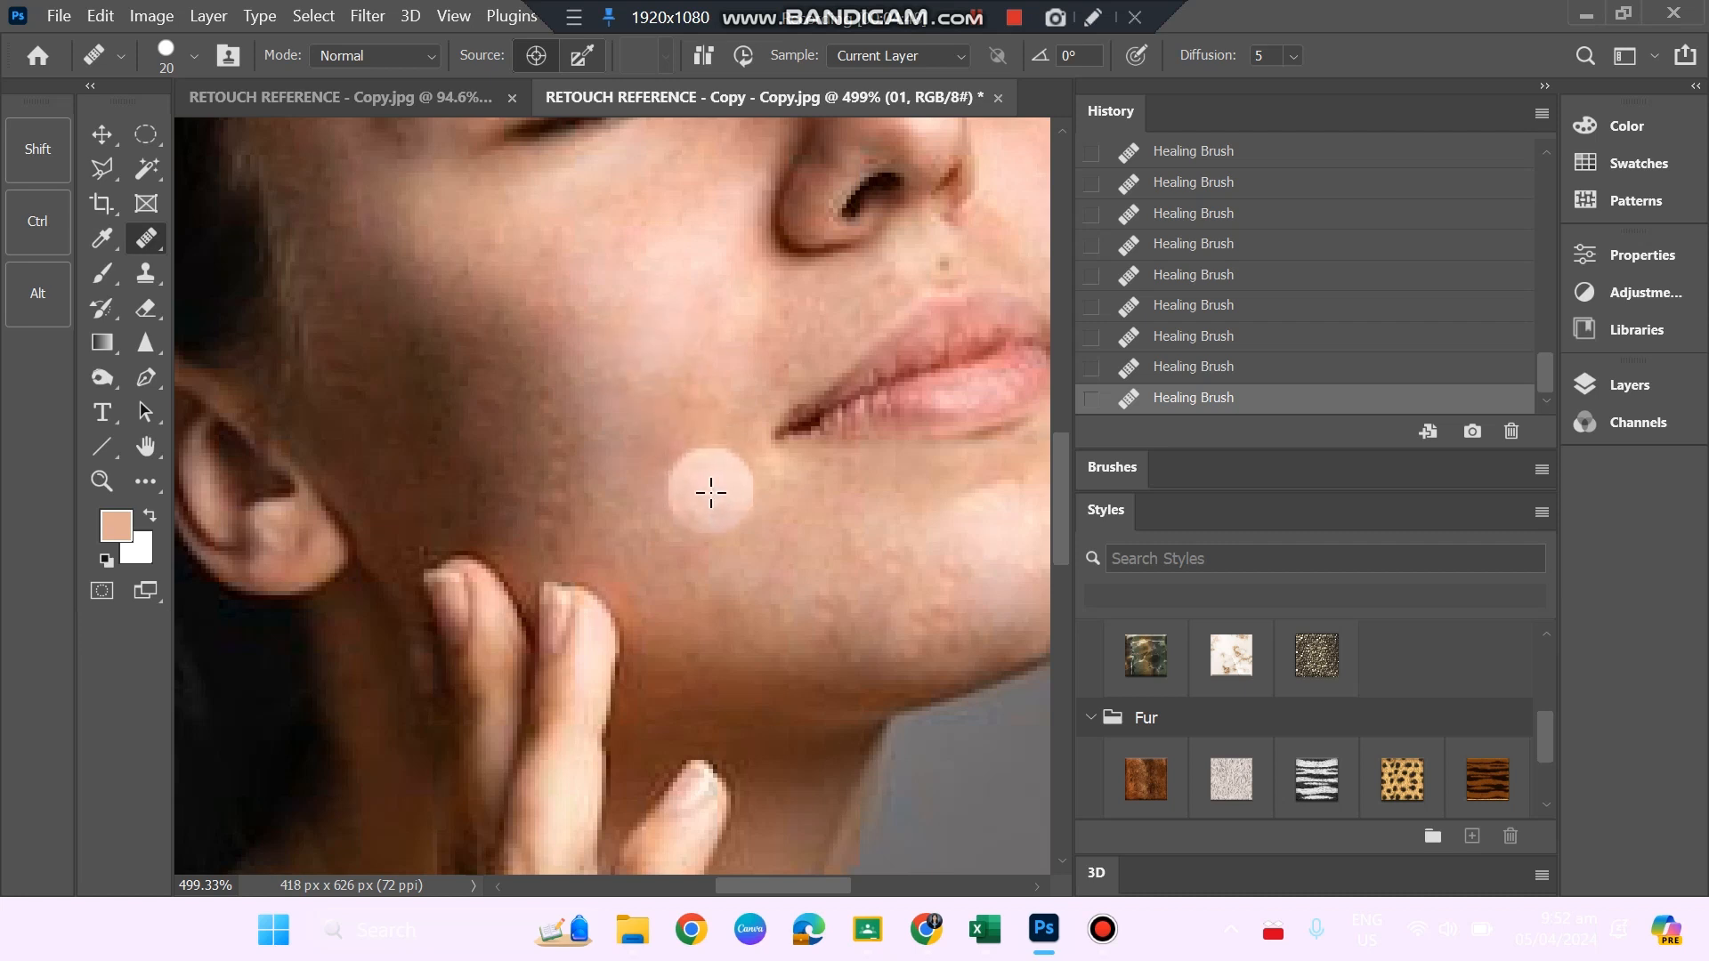
# Try to heal the spots on the neck beside the raised fingers and undo the stroke.
pyautogui.scroll(-4, 739, 460)
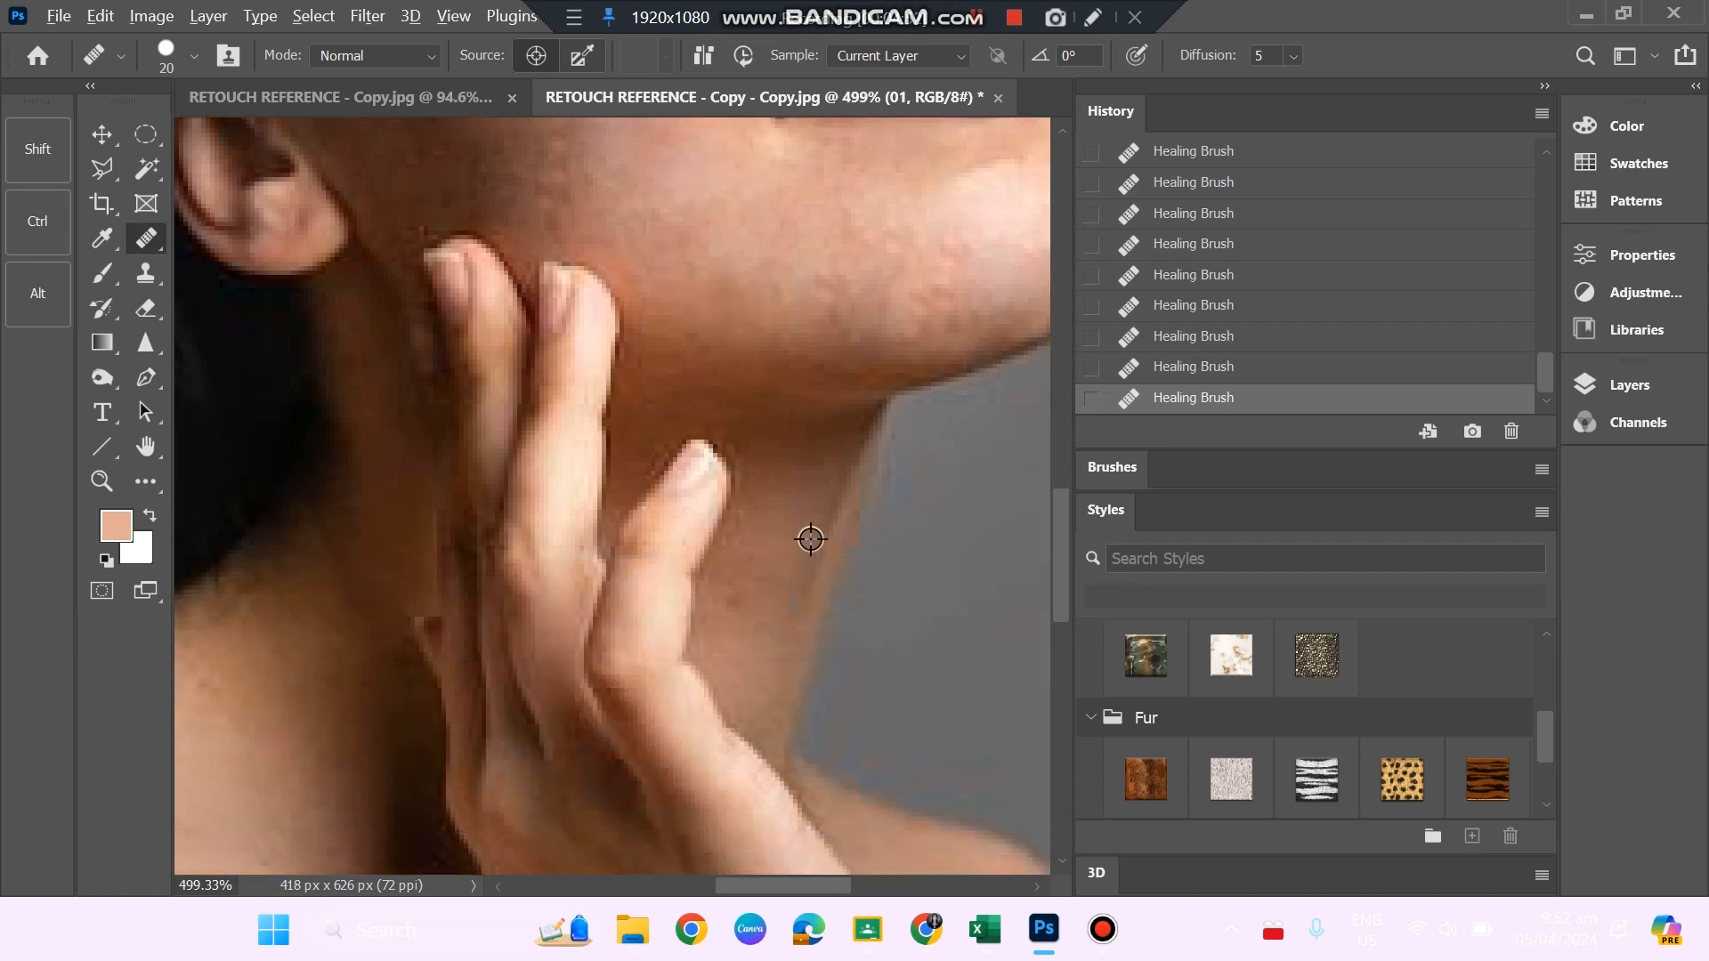
pyautogui.keyDown('alt'); pyautogui.click(769, 585); pyautogui.keyUp('alt')
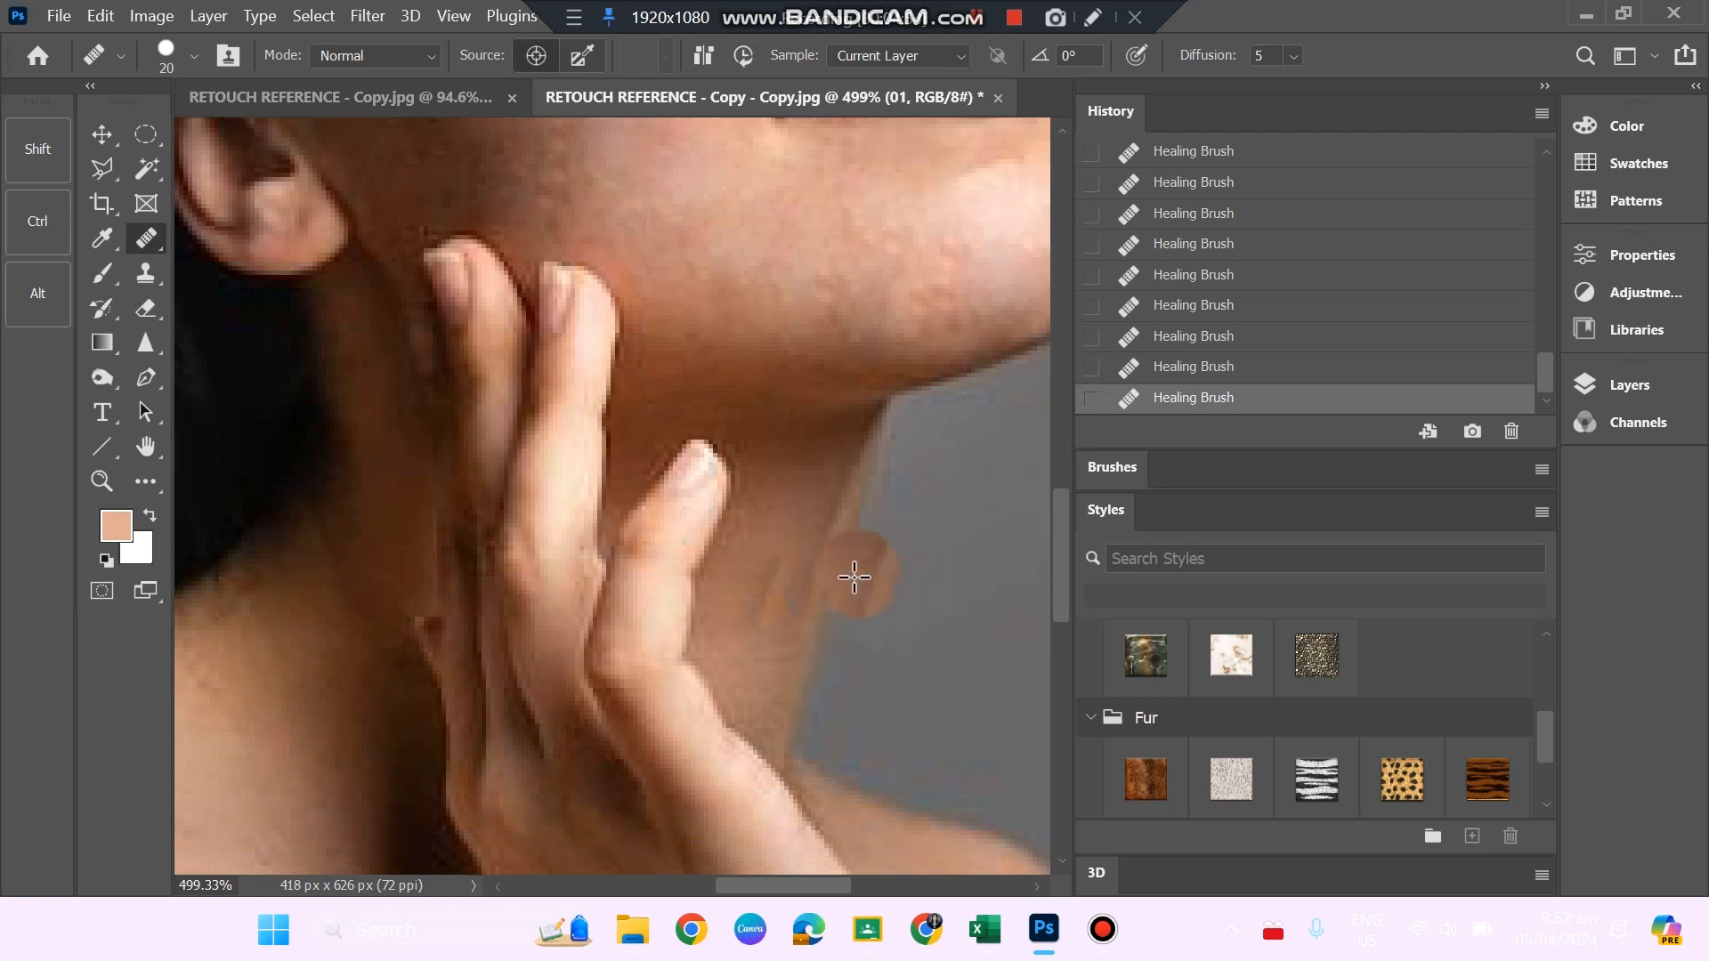
pyautogui.hotkey('ctrl', 'z')
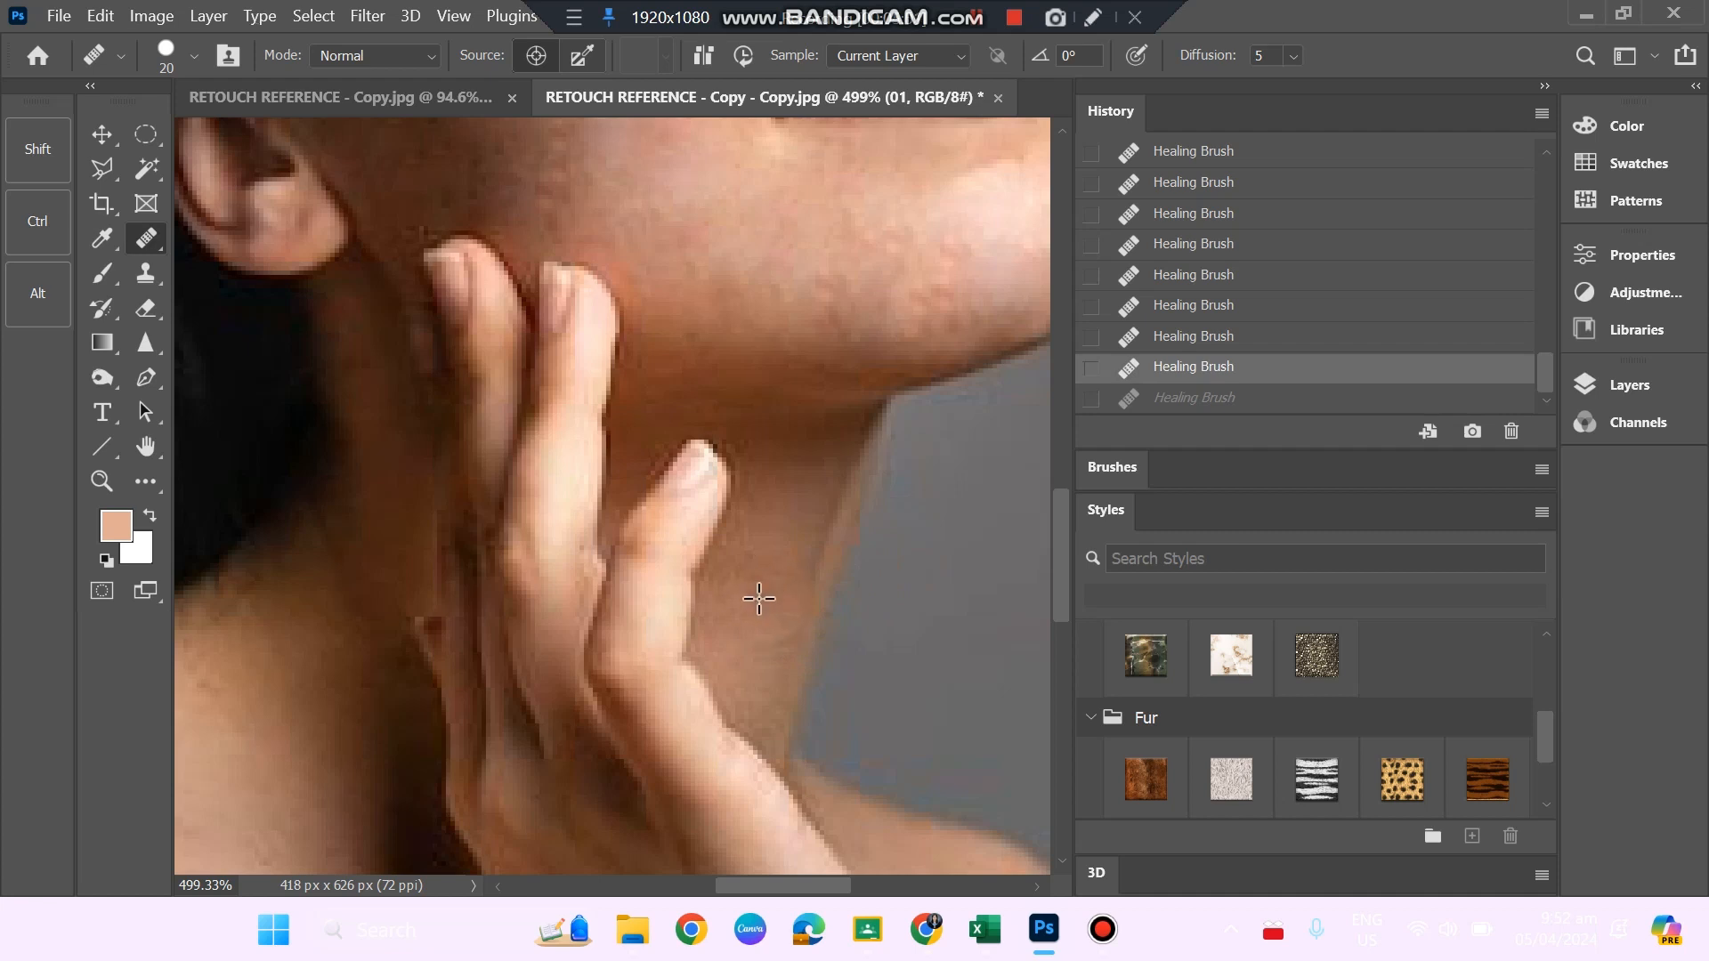
# Heal the skin of the neck between the raised hand and the throat's edge.
pyautogui.click(817, 646)
pyautogui.scroll(-2, 819, 648)
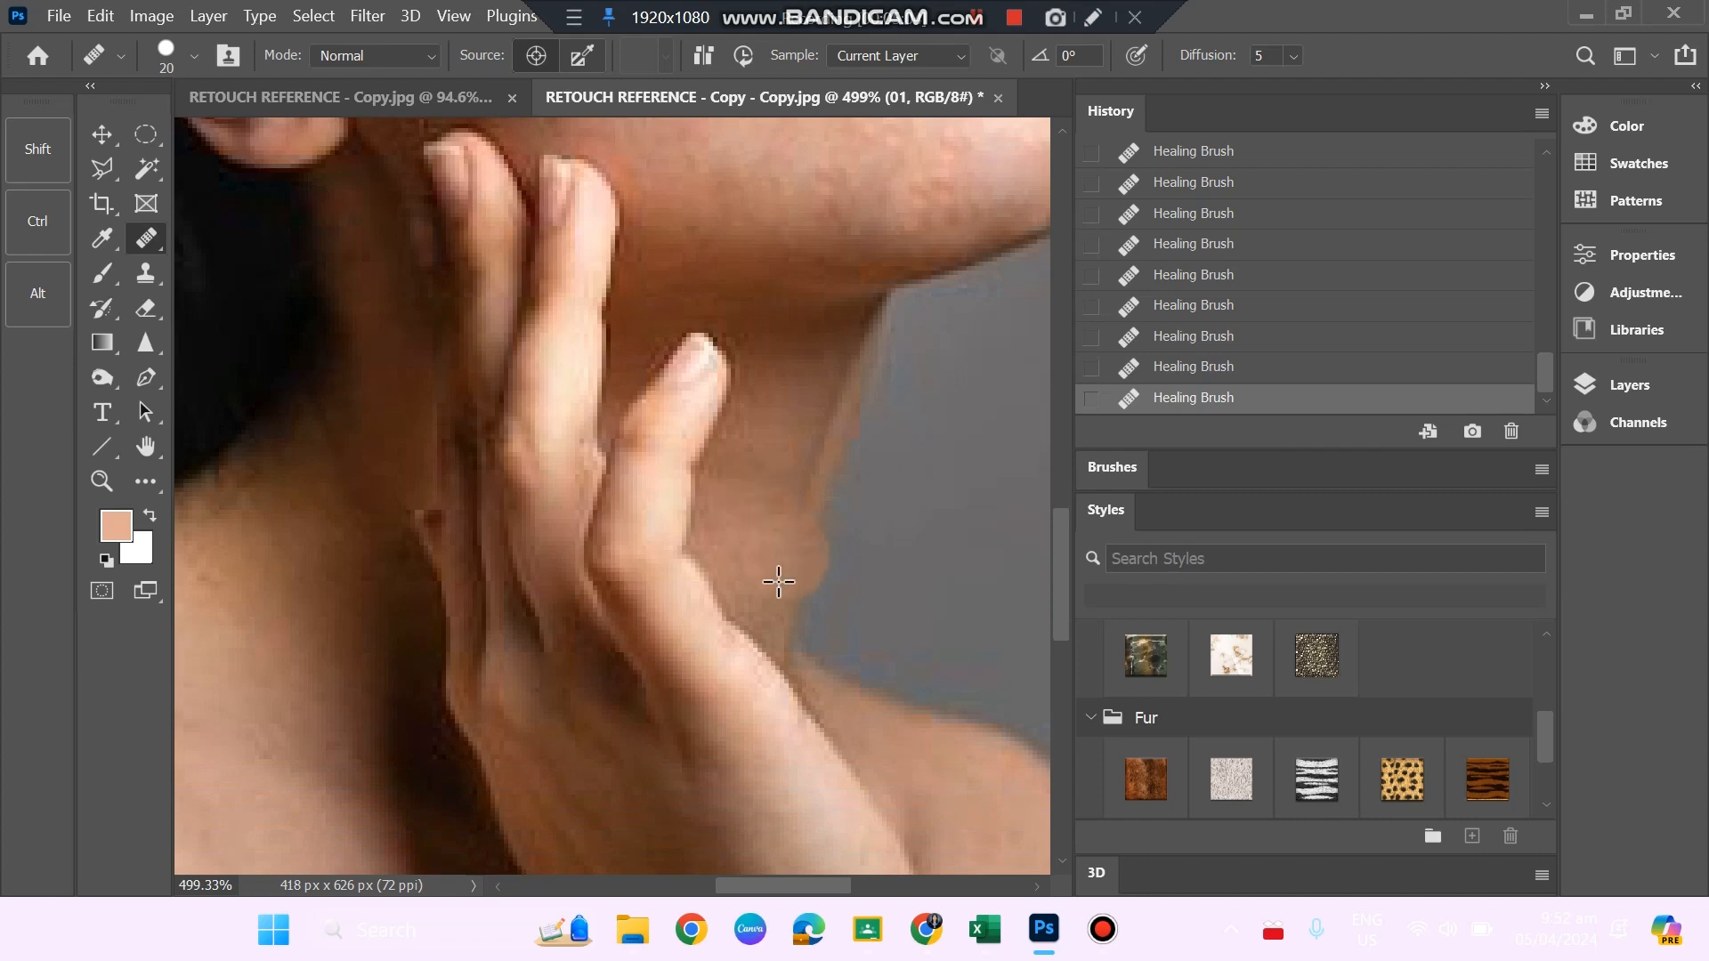
pyautogui.scroll(-2, 712, 610)
pyautogui.scroll(-2, 707, 609)
# Heal the dark moles on the near shoulder with the Healing Brush, sampling clean skin just above them.
pyautogui.press('z')
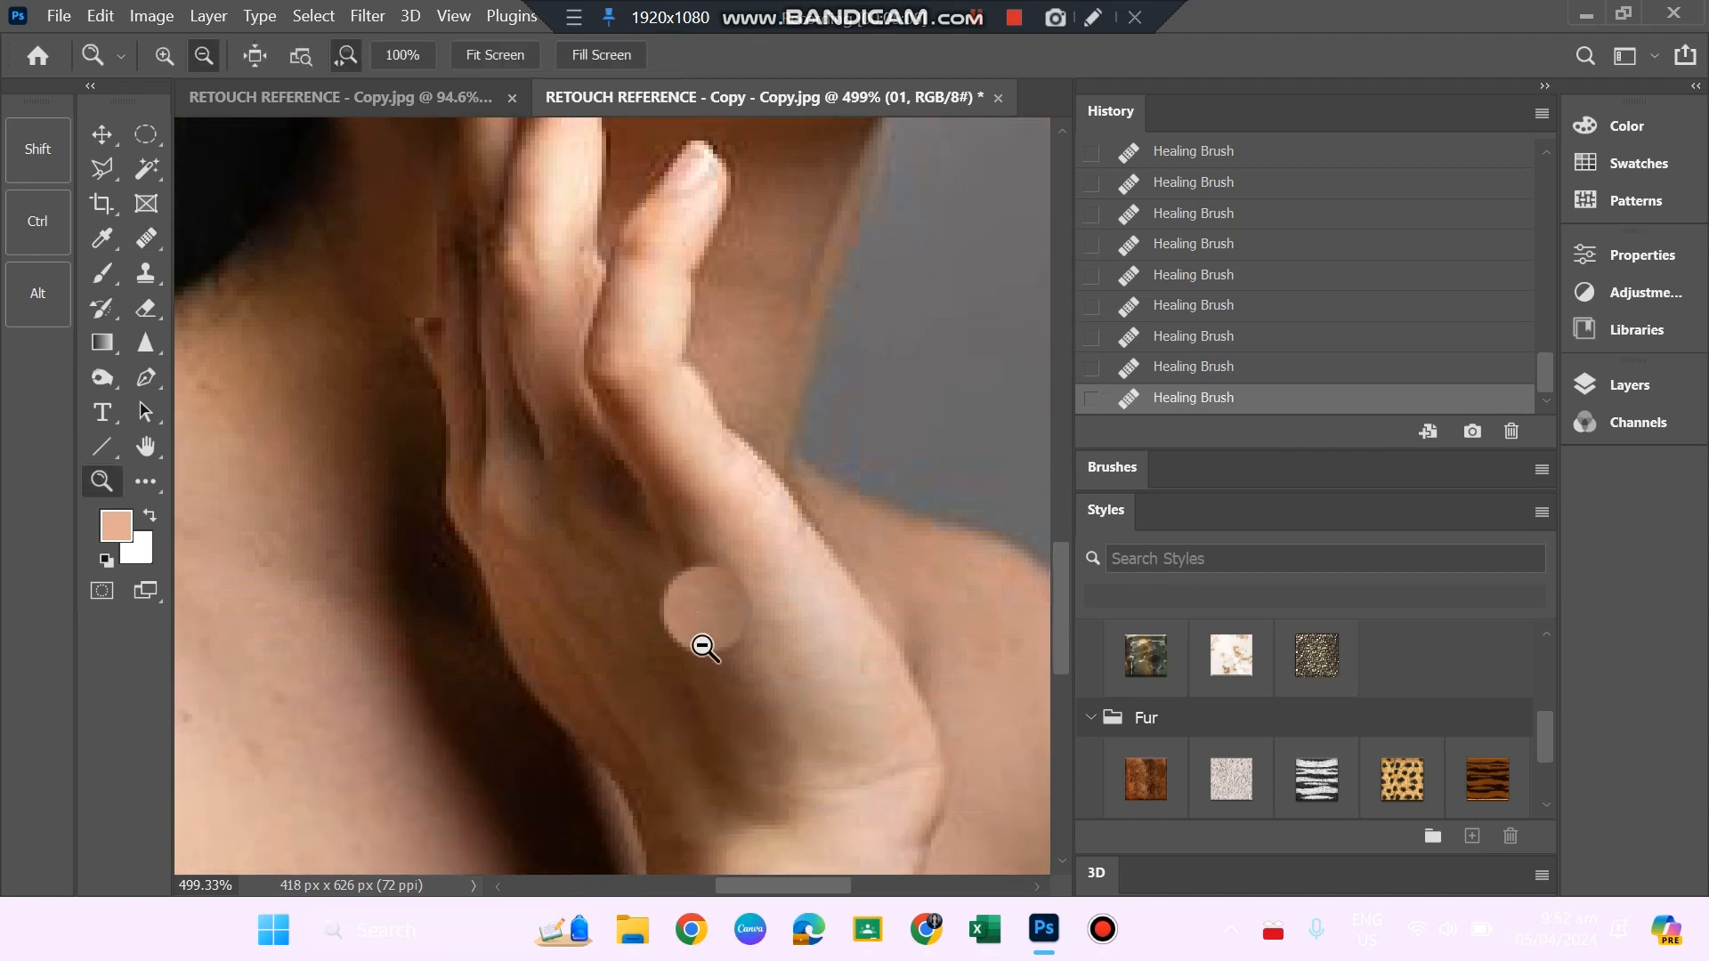
pyautogui.moveTo(702, 644); pyautogui.dragTo(626, 534)
pyautogui.scroll(-2, 631, 590)
pyautogui.scroll(-2, 633, 592)
pyautogui.moveTo(489, 603); pyautogui.dragTo(533, 649)
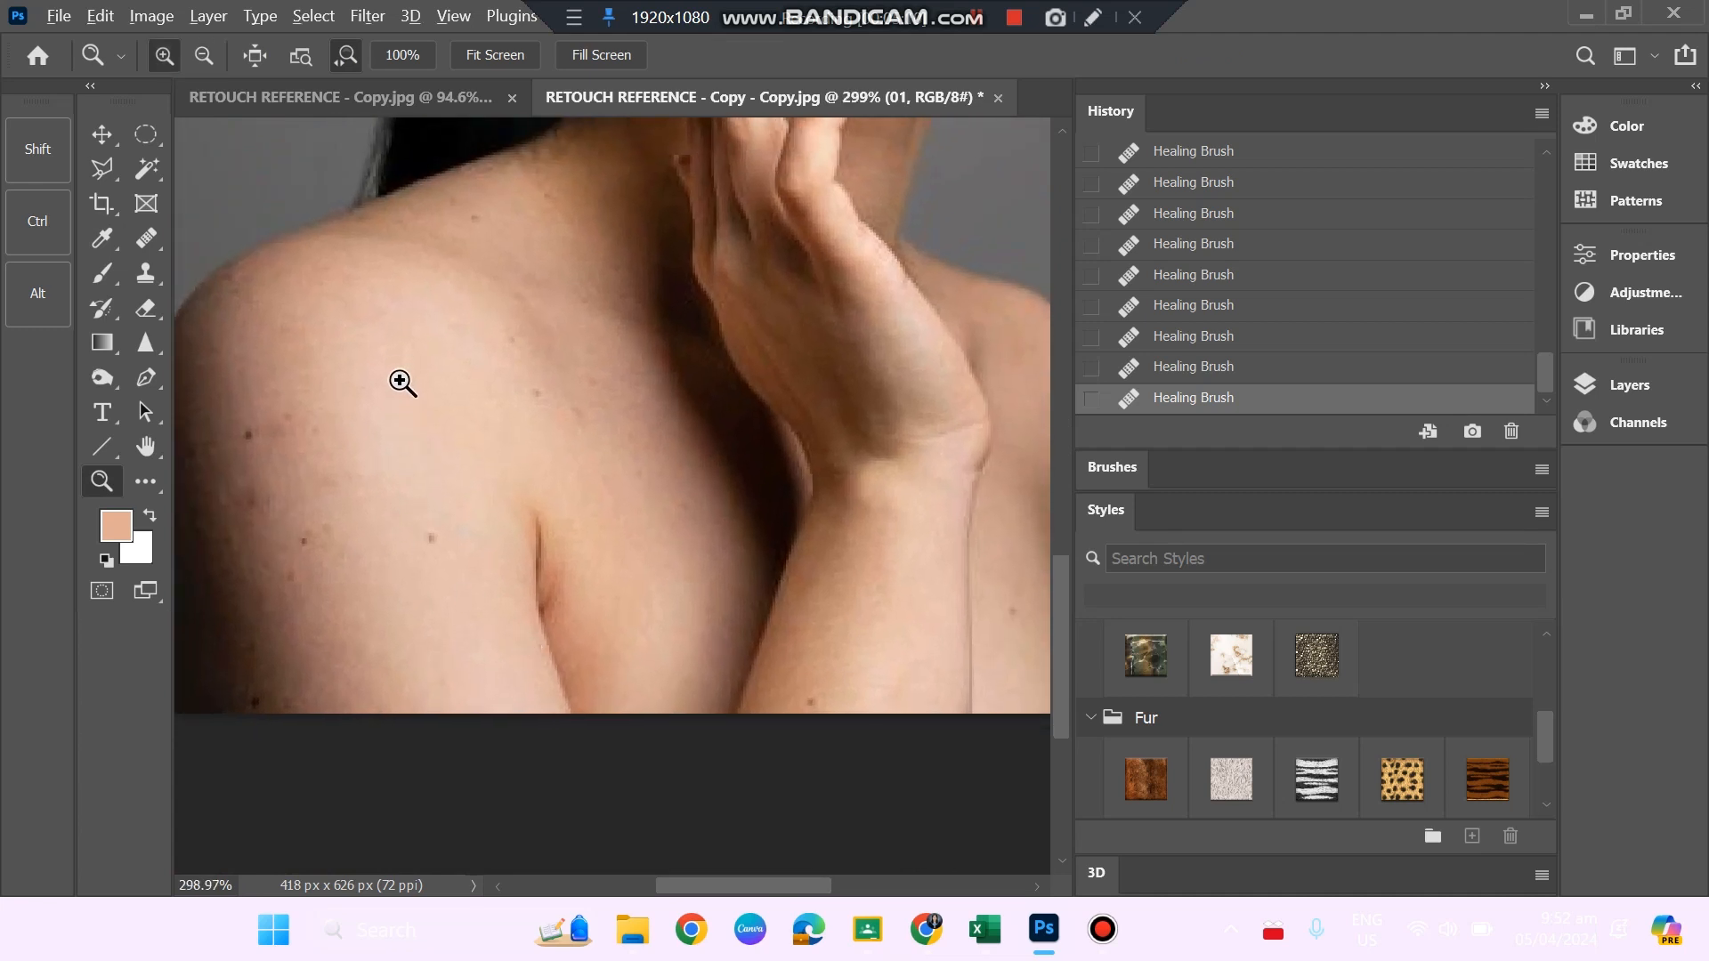
pyautogui.click(402, 383)
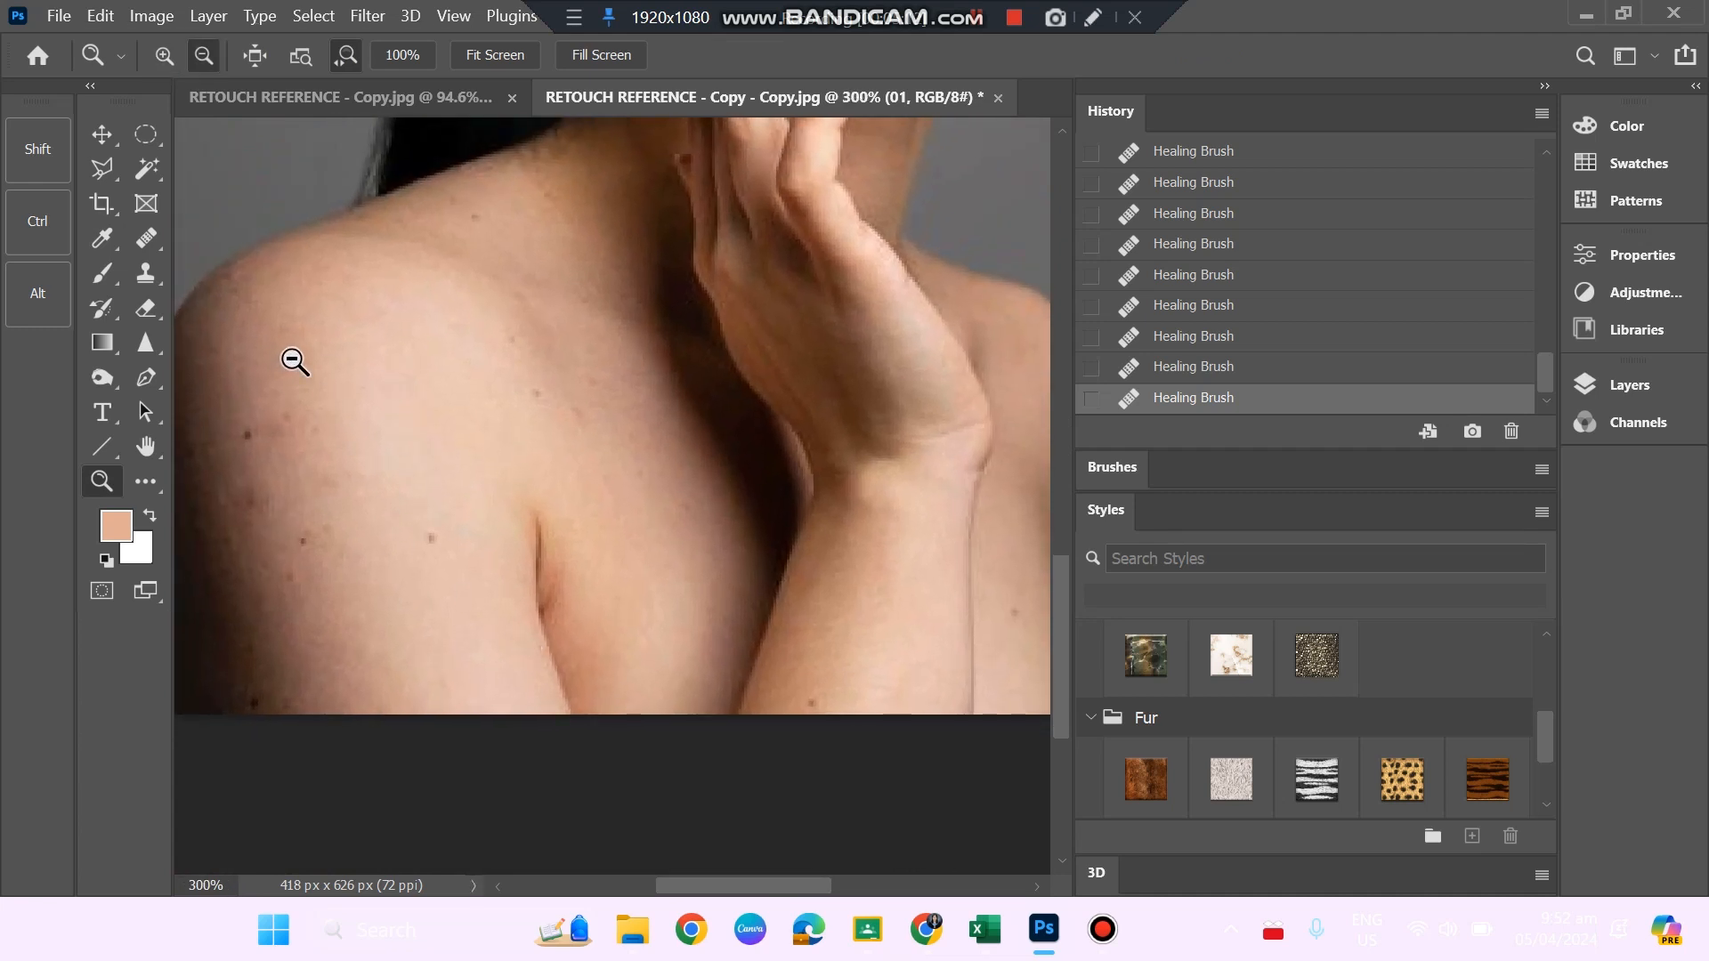
pyautogui.press('j')
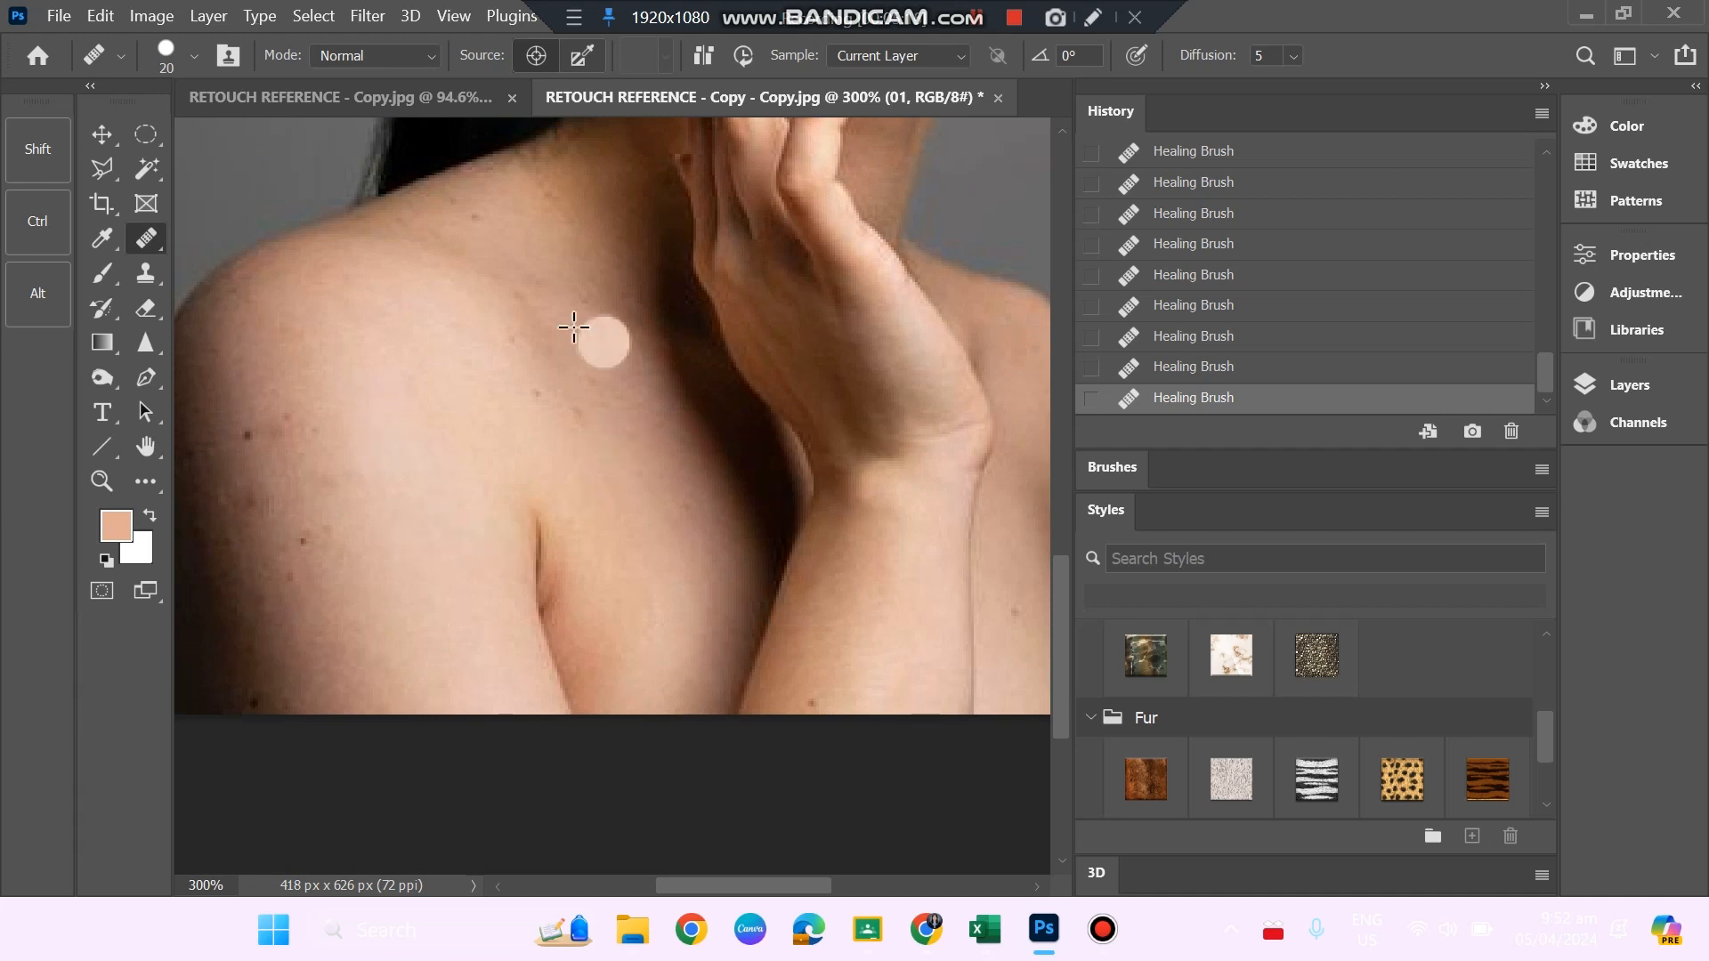
pyautogui.keyDown('alt'); pyautogui.click(273, 377); pyautogui.keyUp('alt')
pyautogui.click(254, 436)
pyautogui.keyDown('alt'); pyautogui.click(360, 479); pyautogui.keyUp('alt')
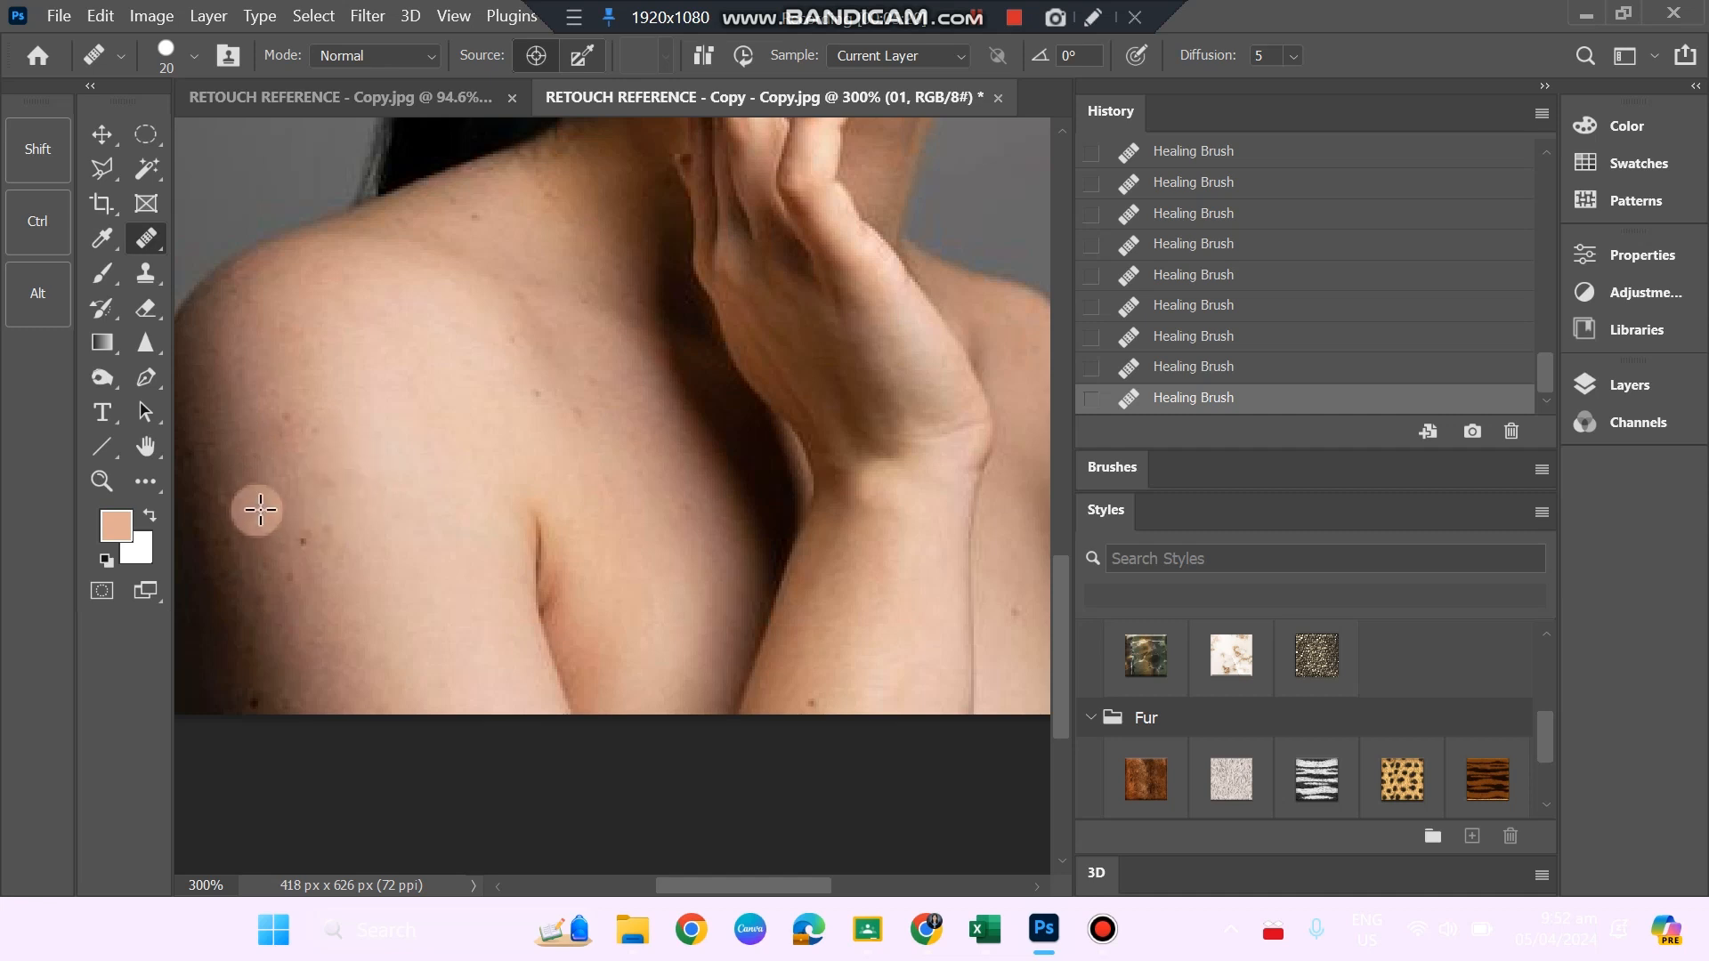
# Heal the remaining moles down the near upper arm to the lower edge of the photo.
pyautogui.keyDown('alt'); pyautogui.click(252, 494); pyautogui.keyUp('alt')
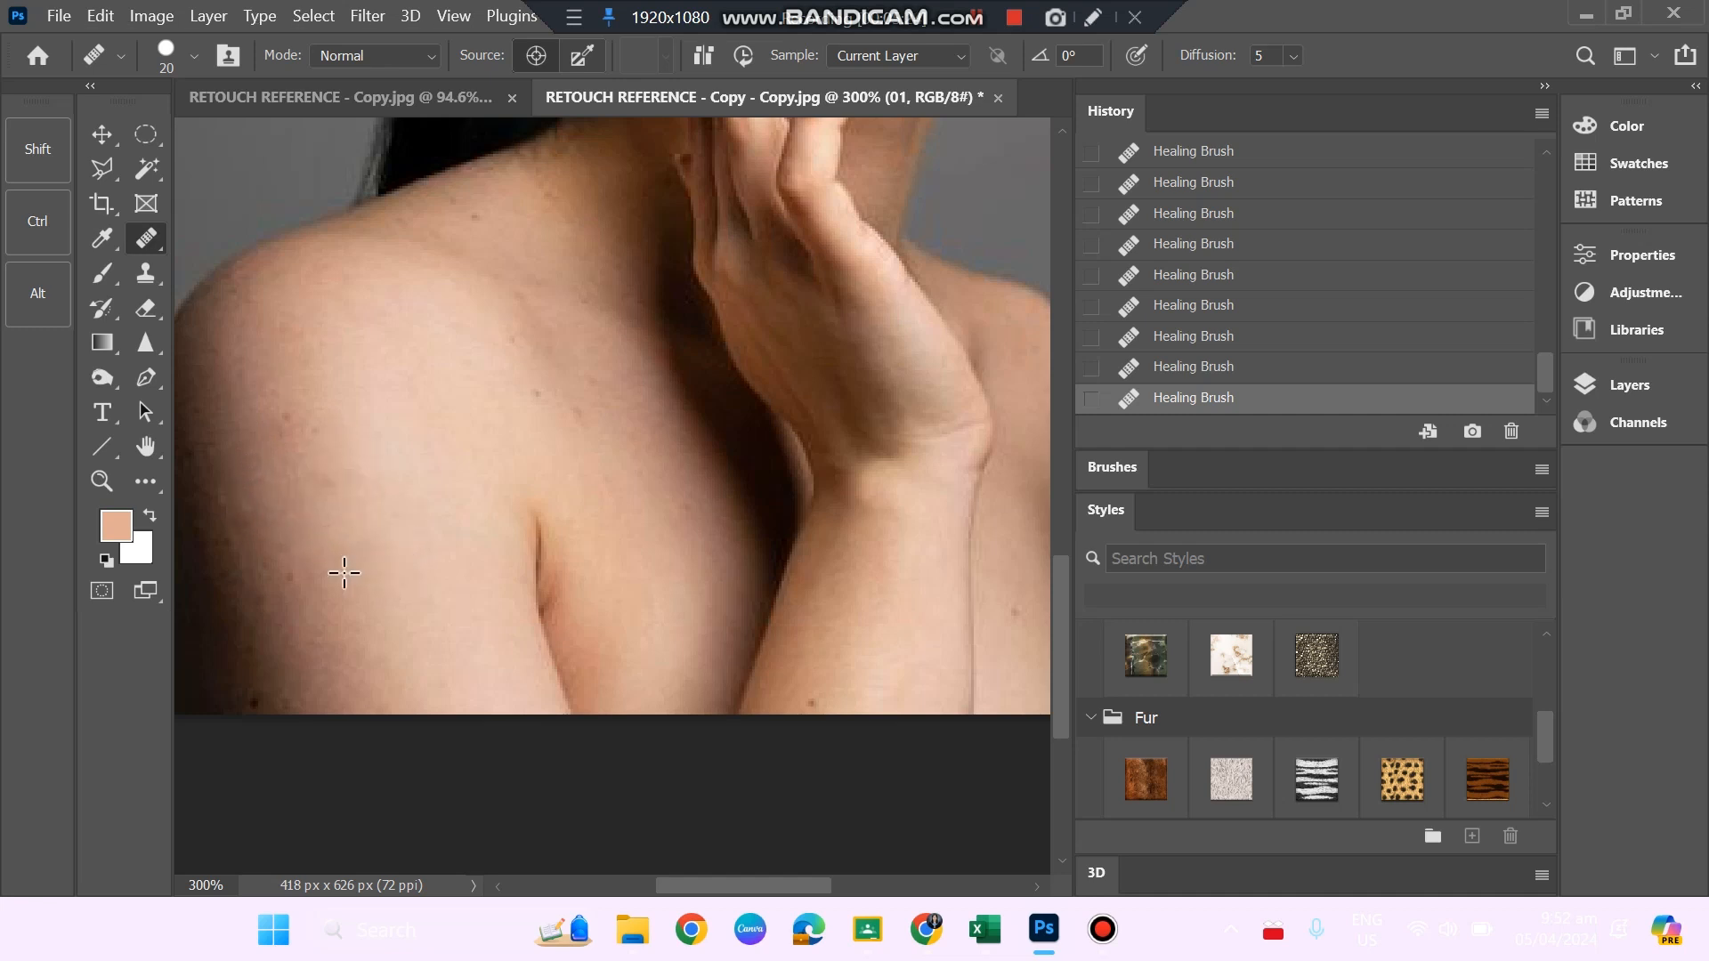
pyautogui.click(292, 574)
pyautogui.click(281, 636)
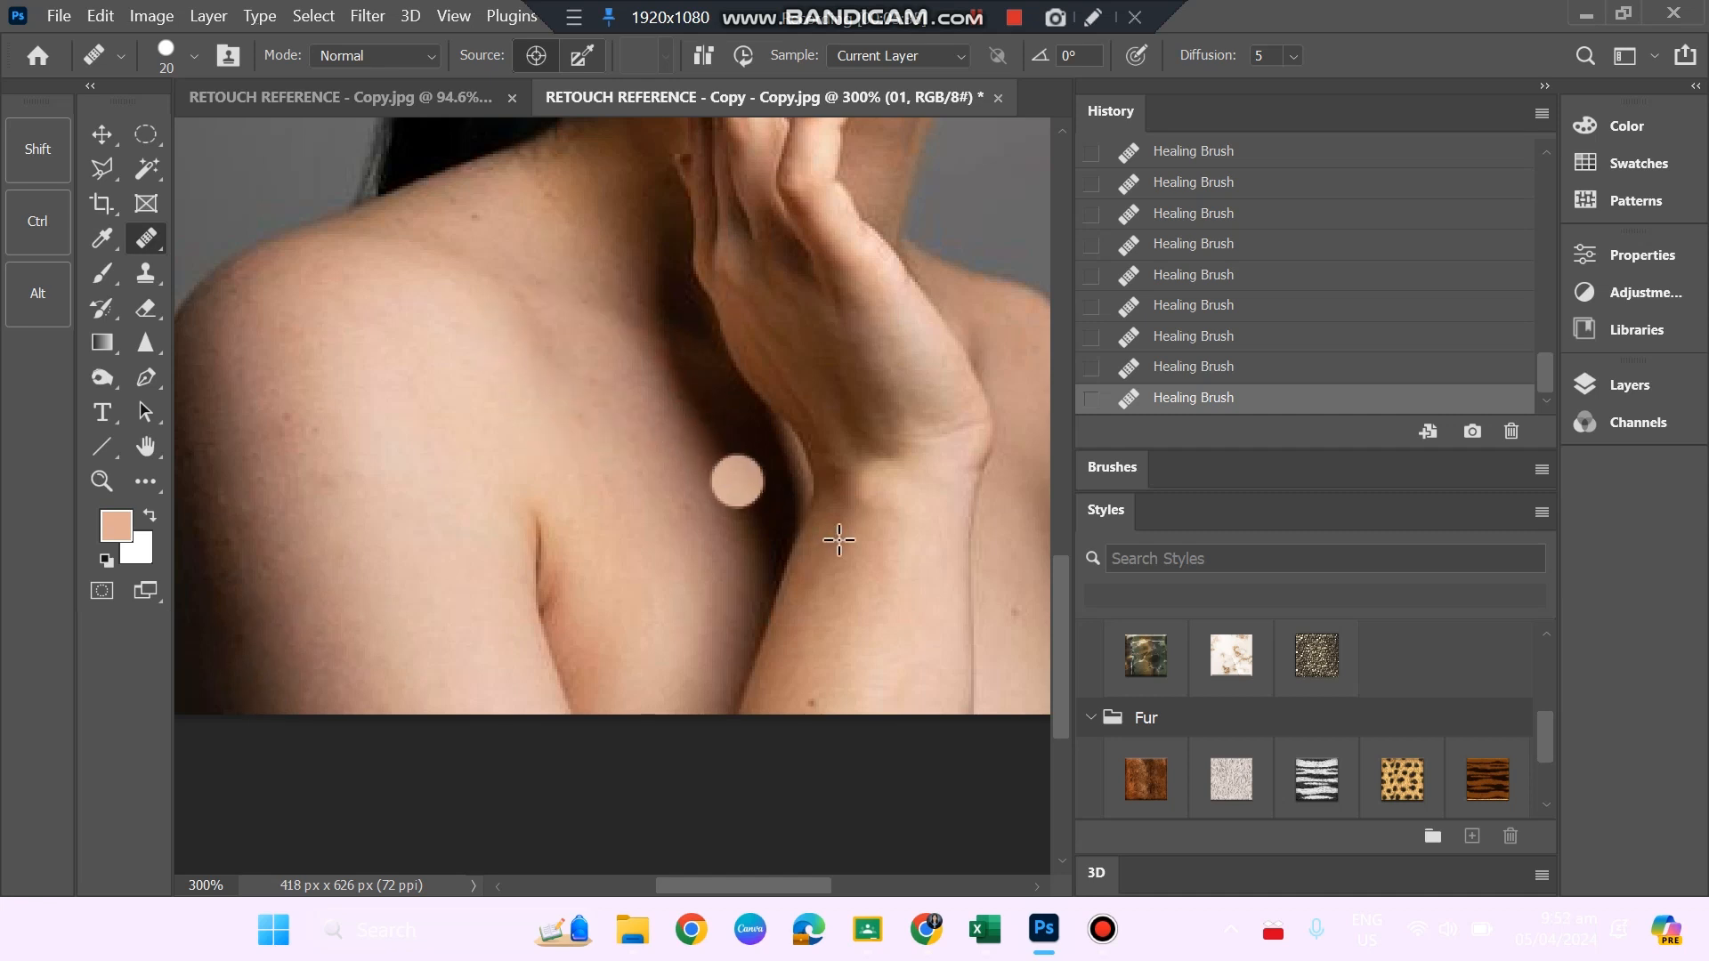
pyautogui.scroll(3, 739, 481)
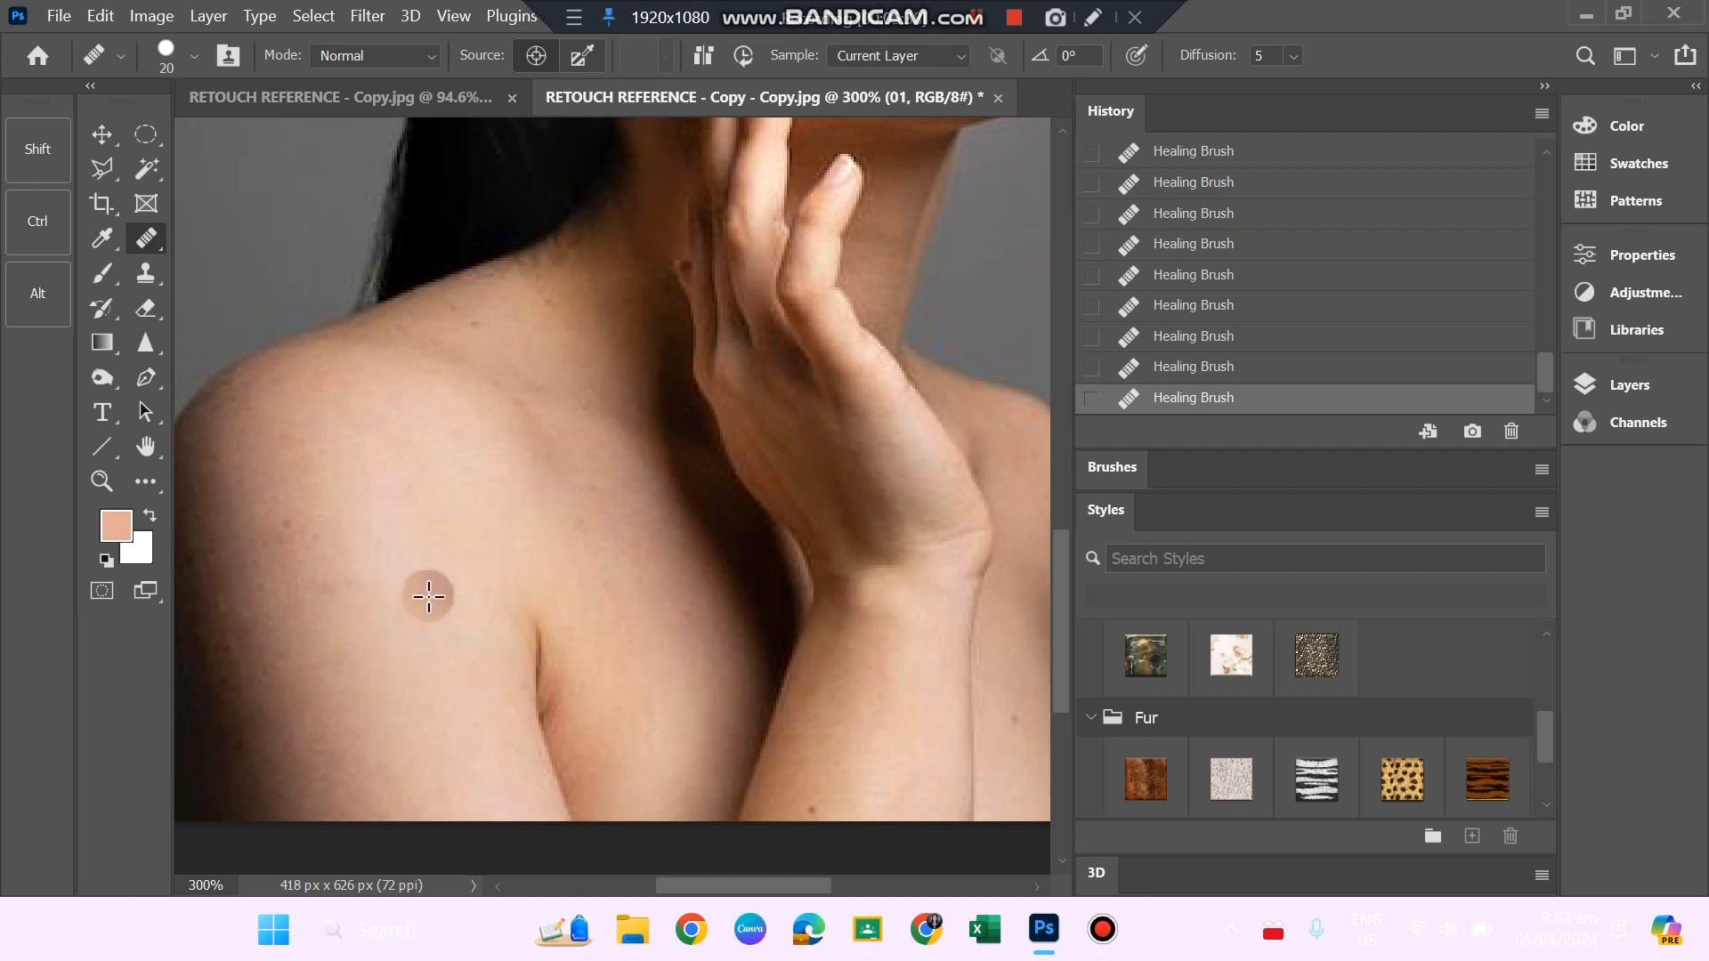
pyautogui.scroll(-1, 794, 545)
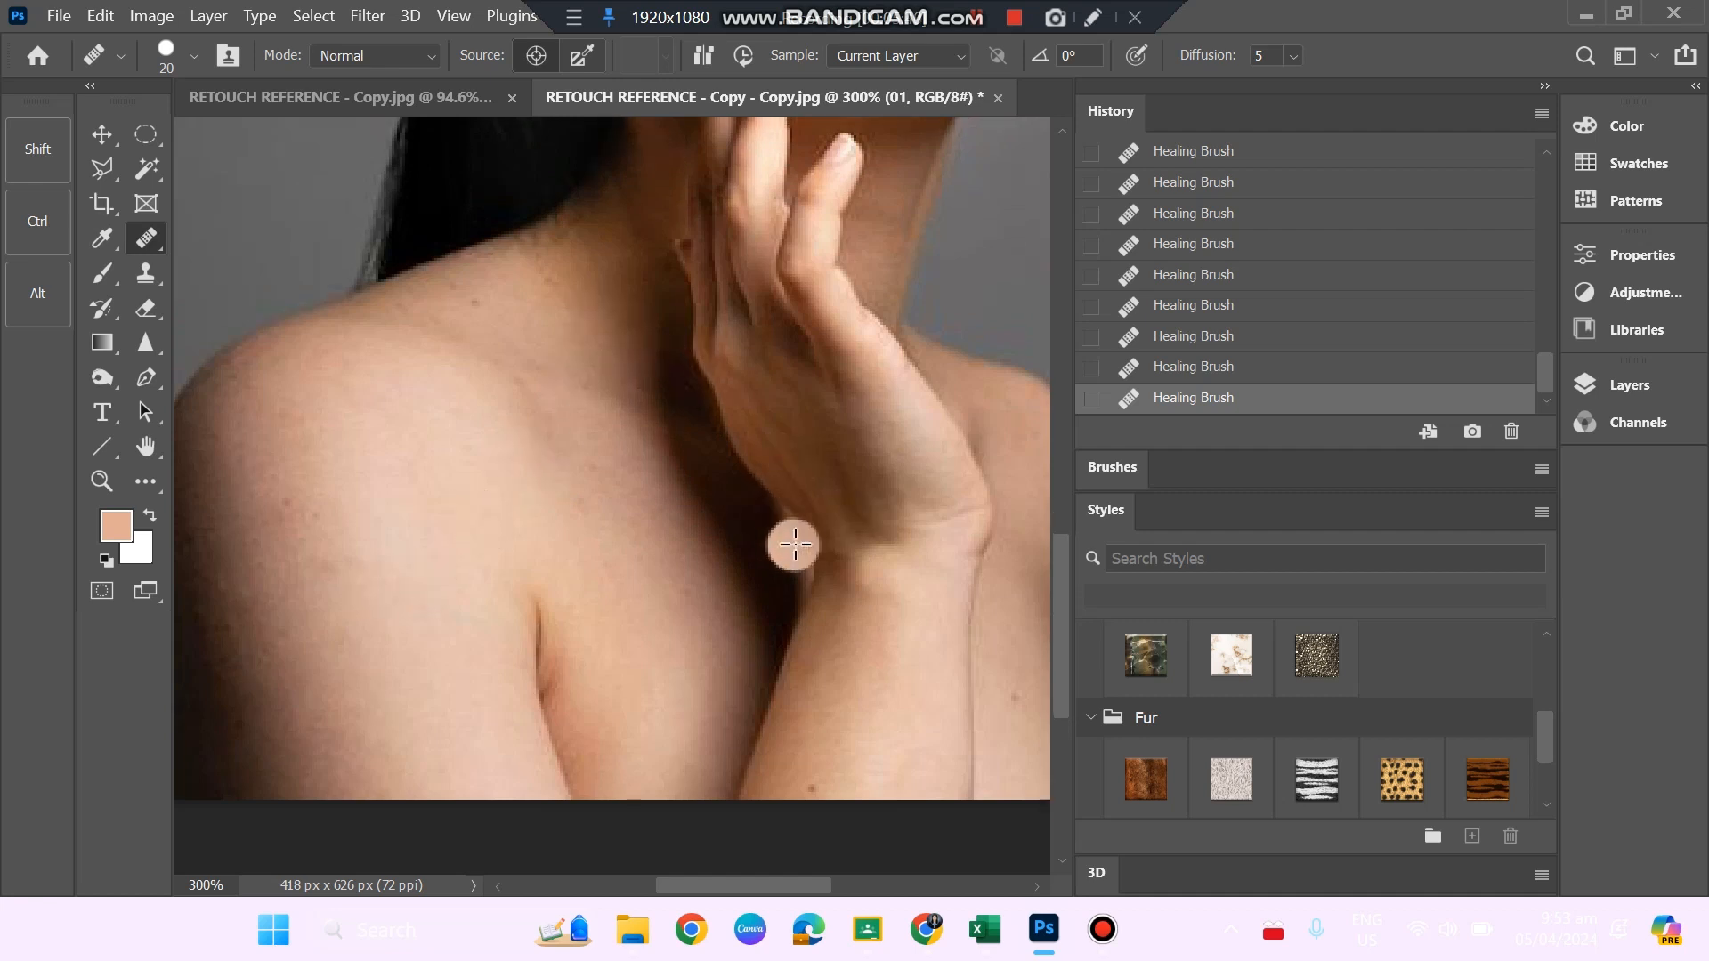
# Heal the moles on the far upper arm and the raised forearm near the photo's lower edge, sampling clean skin nearby.
pyautogui.press('z')
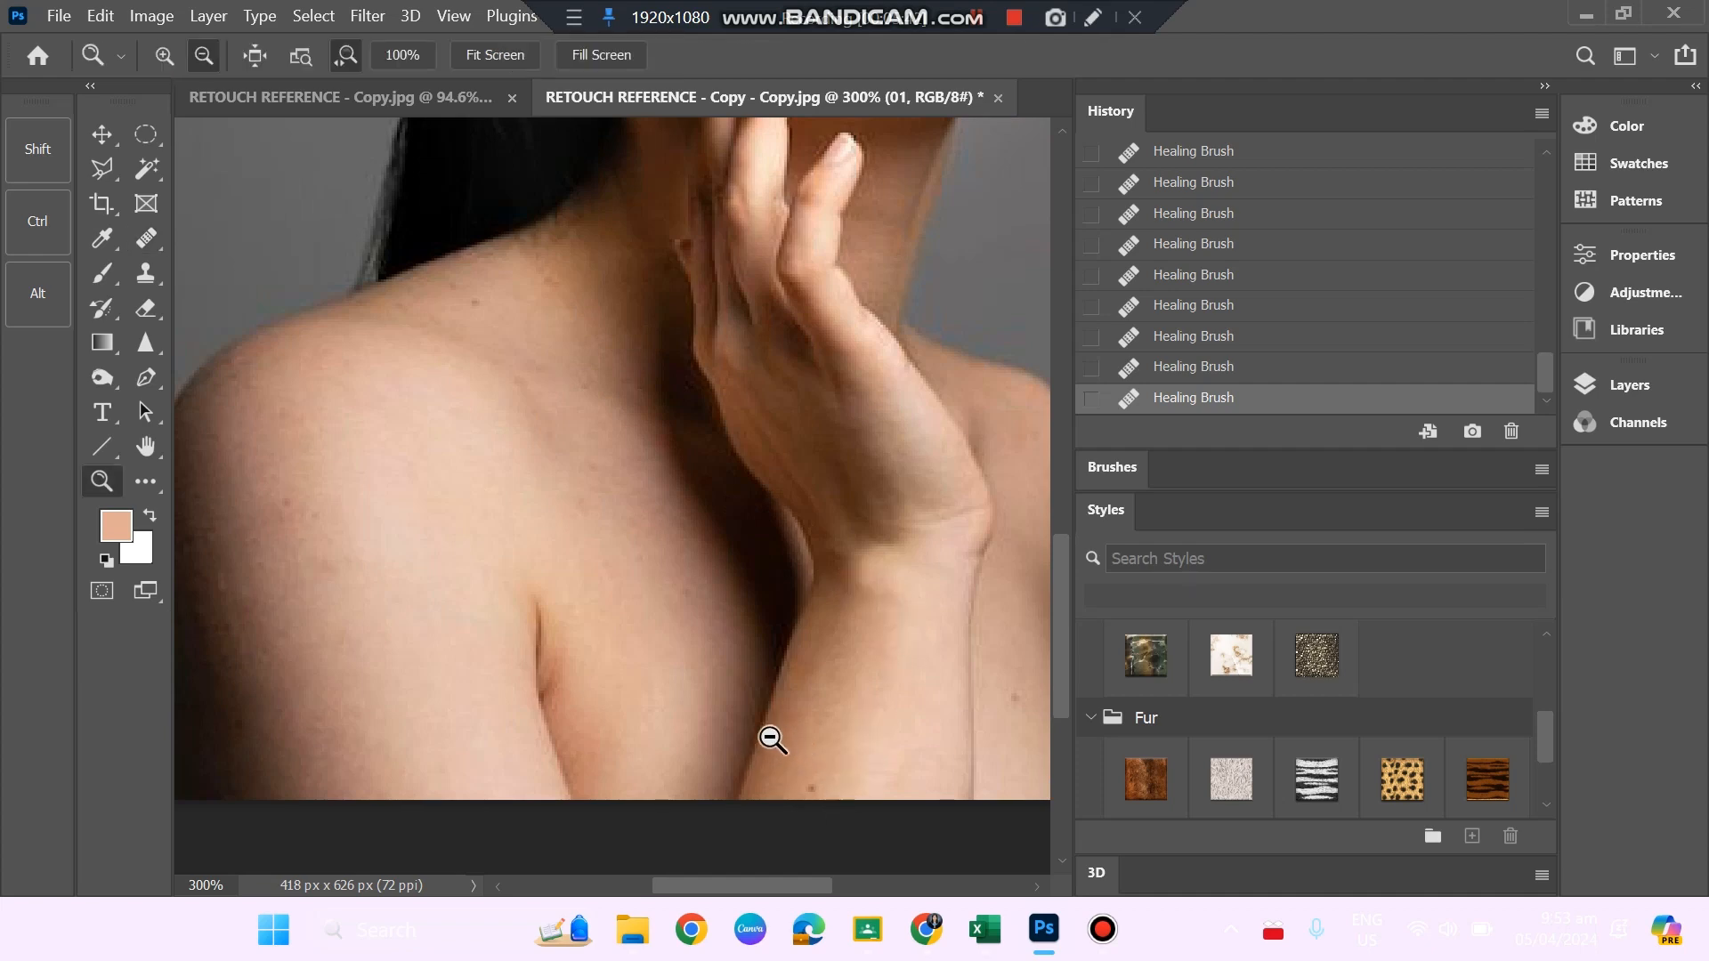
pyautogui.moveTo(767, 739); pyautogui.dragTo(813, 782)
pyautogui.scroll(-3, 824, 760)
pyautogui.scroll(-2, 723, 733)
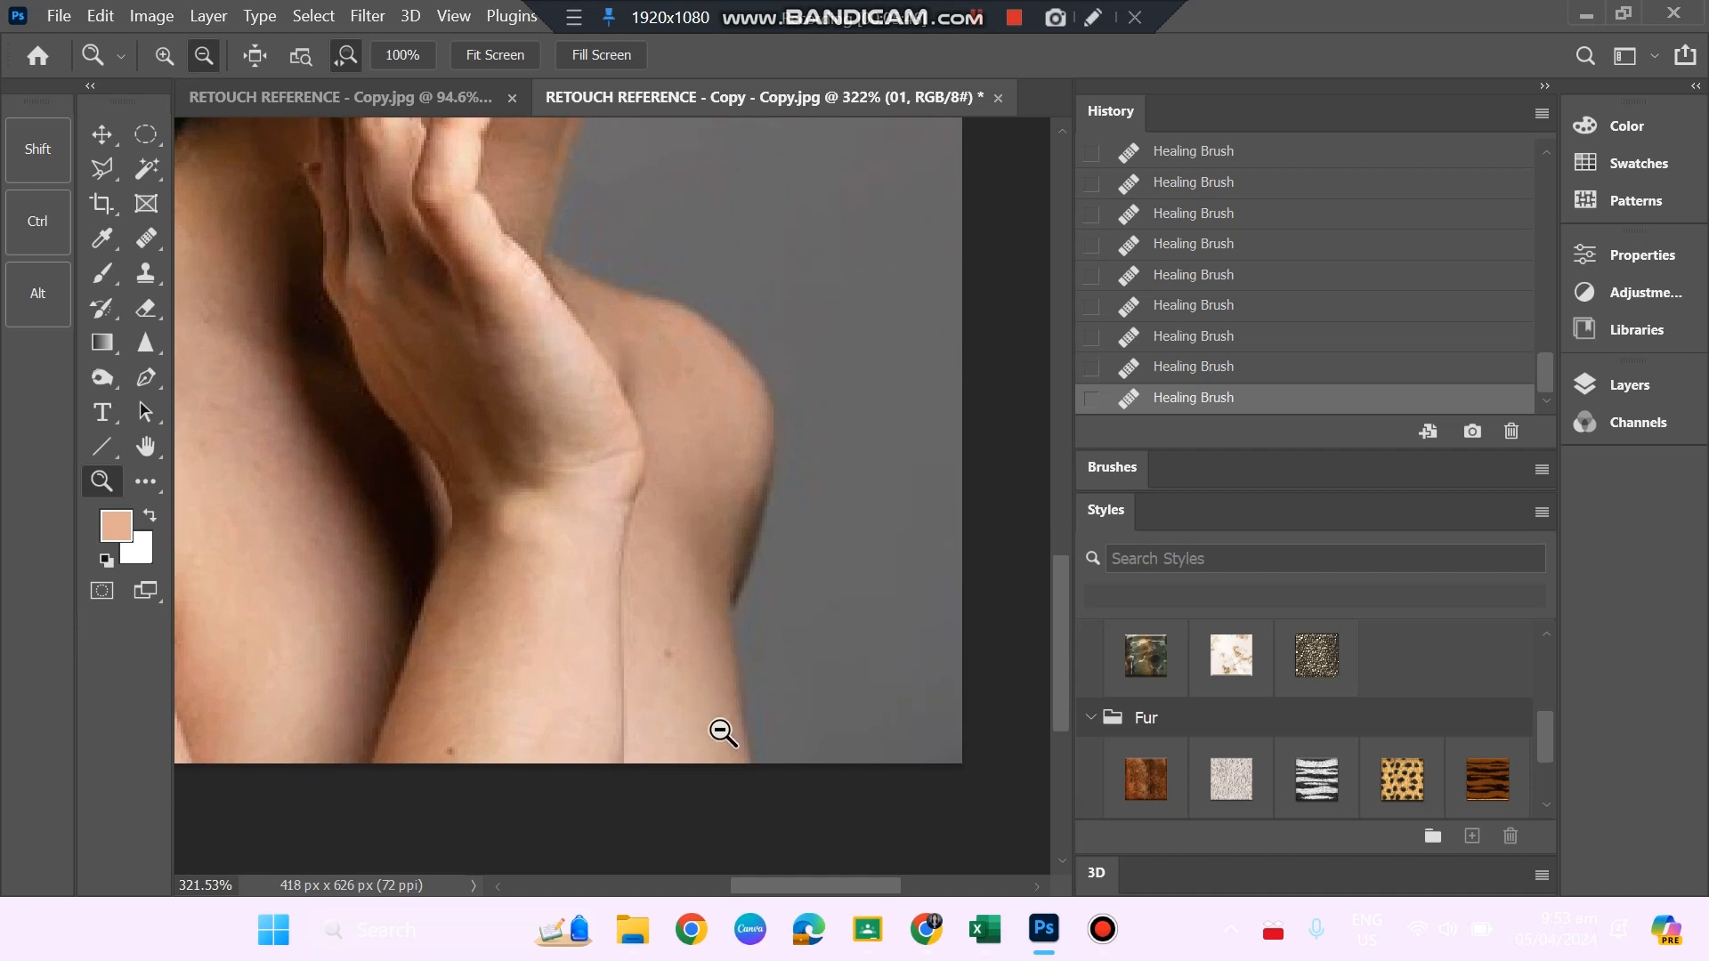
pyautogui.moveTo(721, 698); pyautogui.dragTo(743, 720)
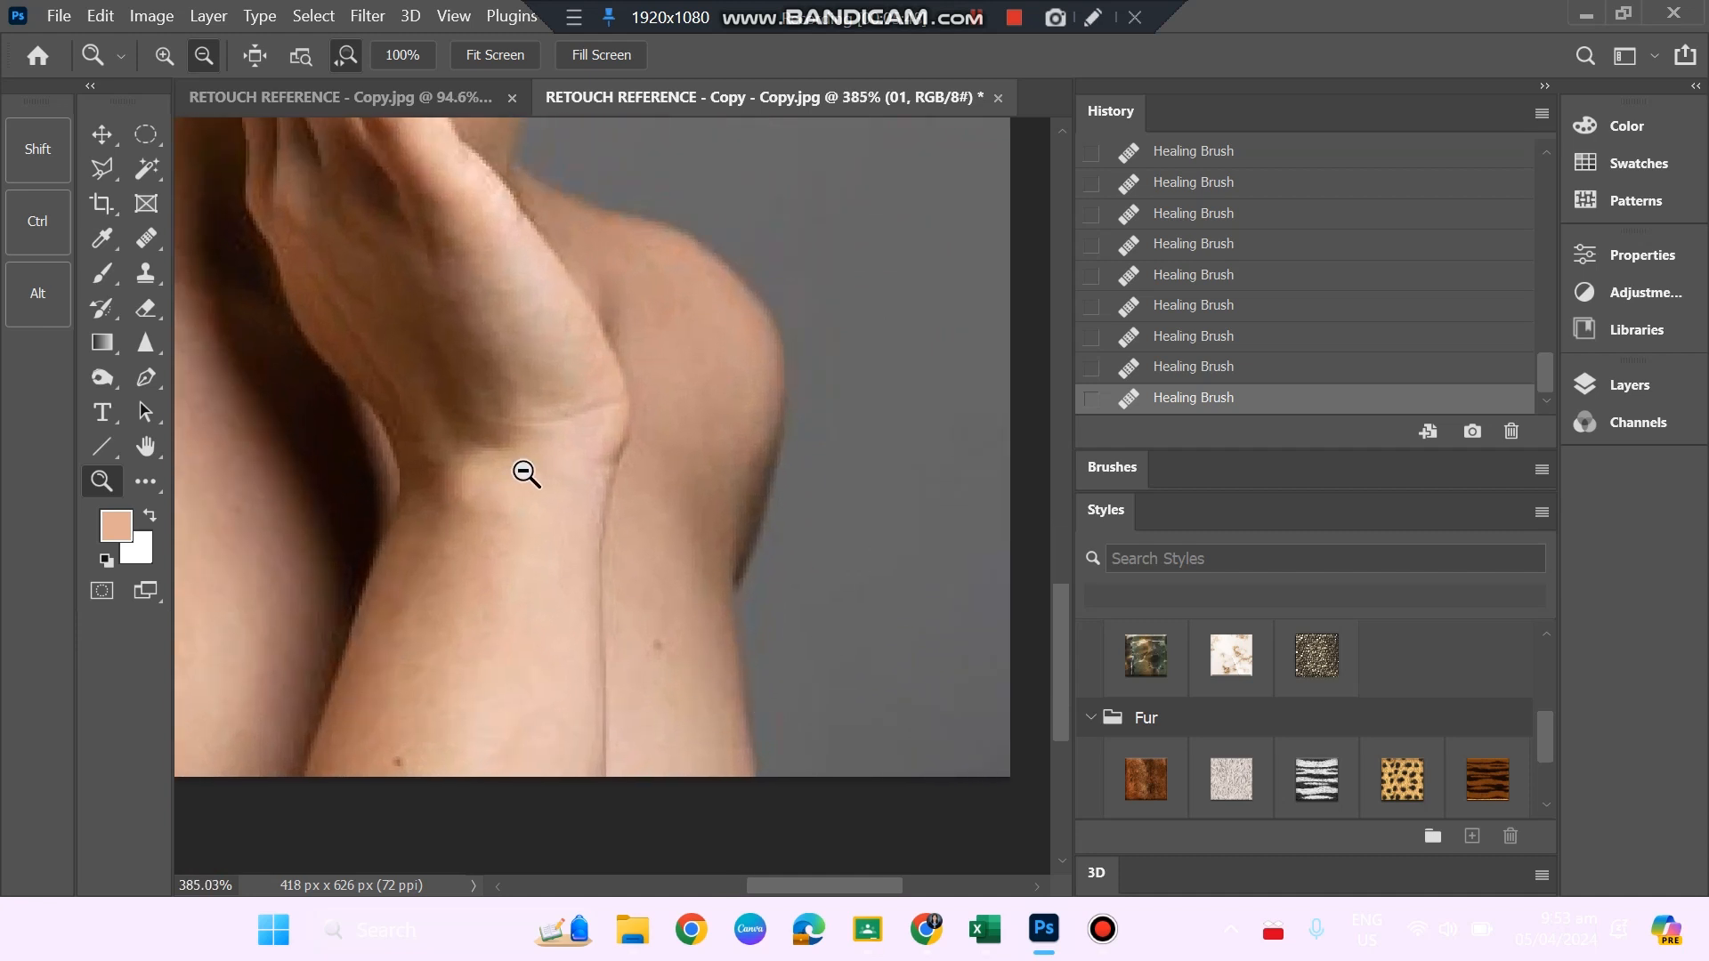
pyautogui.press('j')
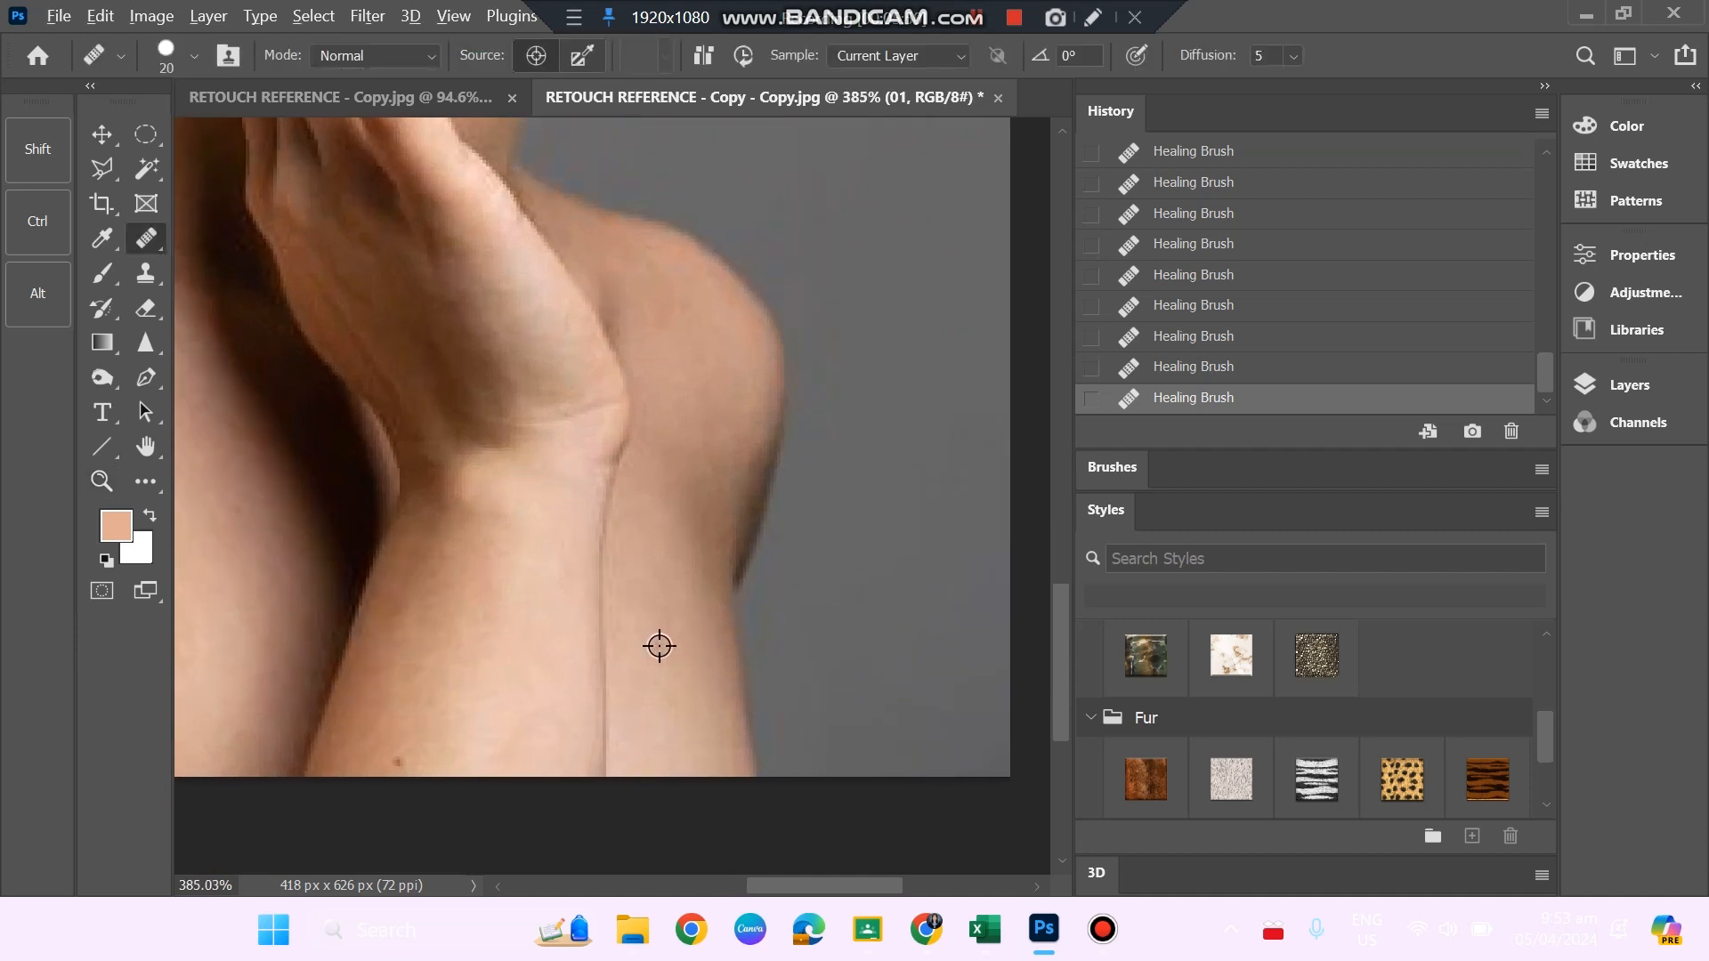
pyautogui.keyDown('alt'); pyautogui.click(673, 591); pyautogui.keyUp('alt')
pyautogui.click(658, 649)
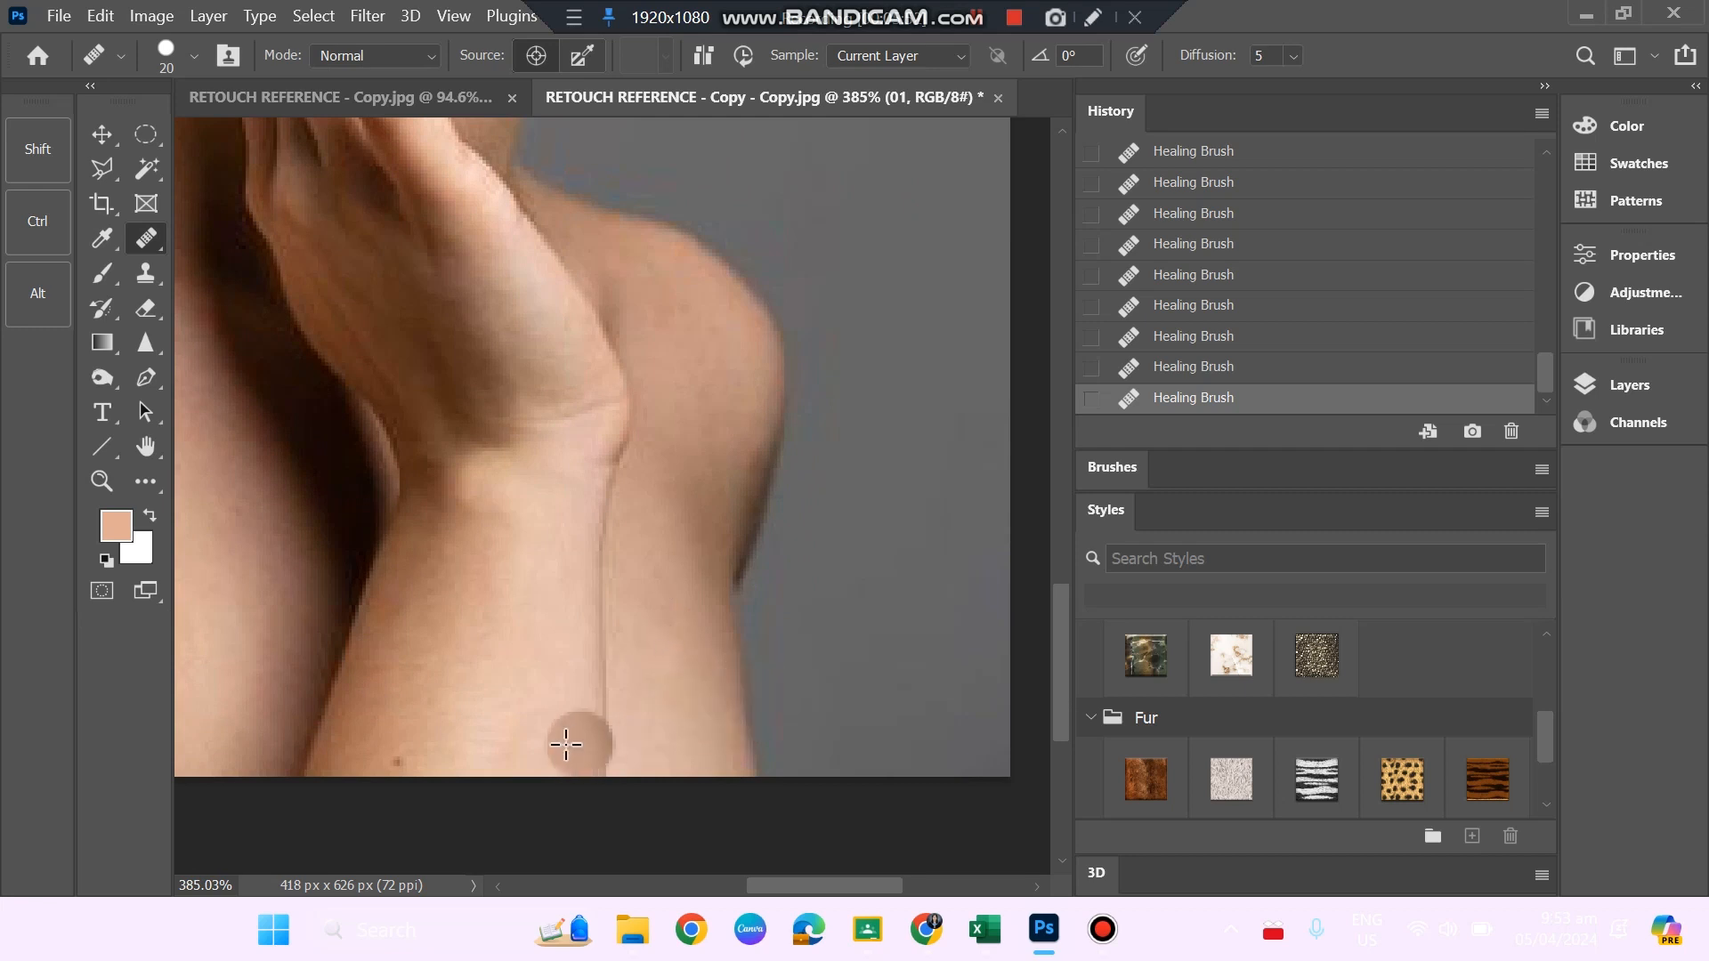
pyautogui.click(399, 759)
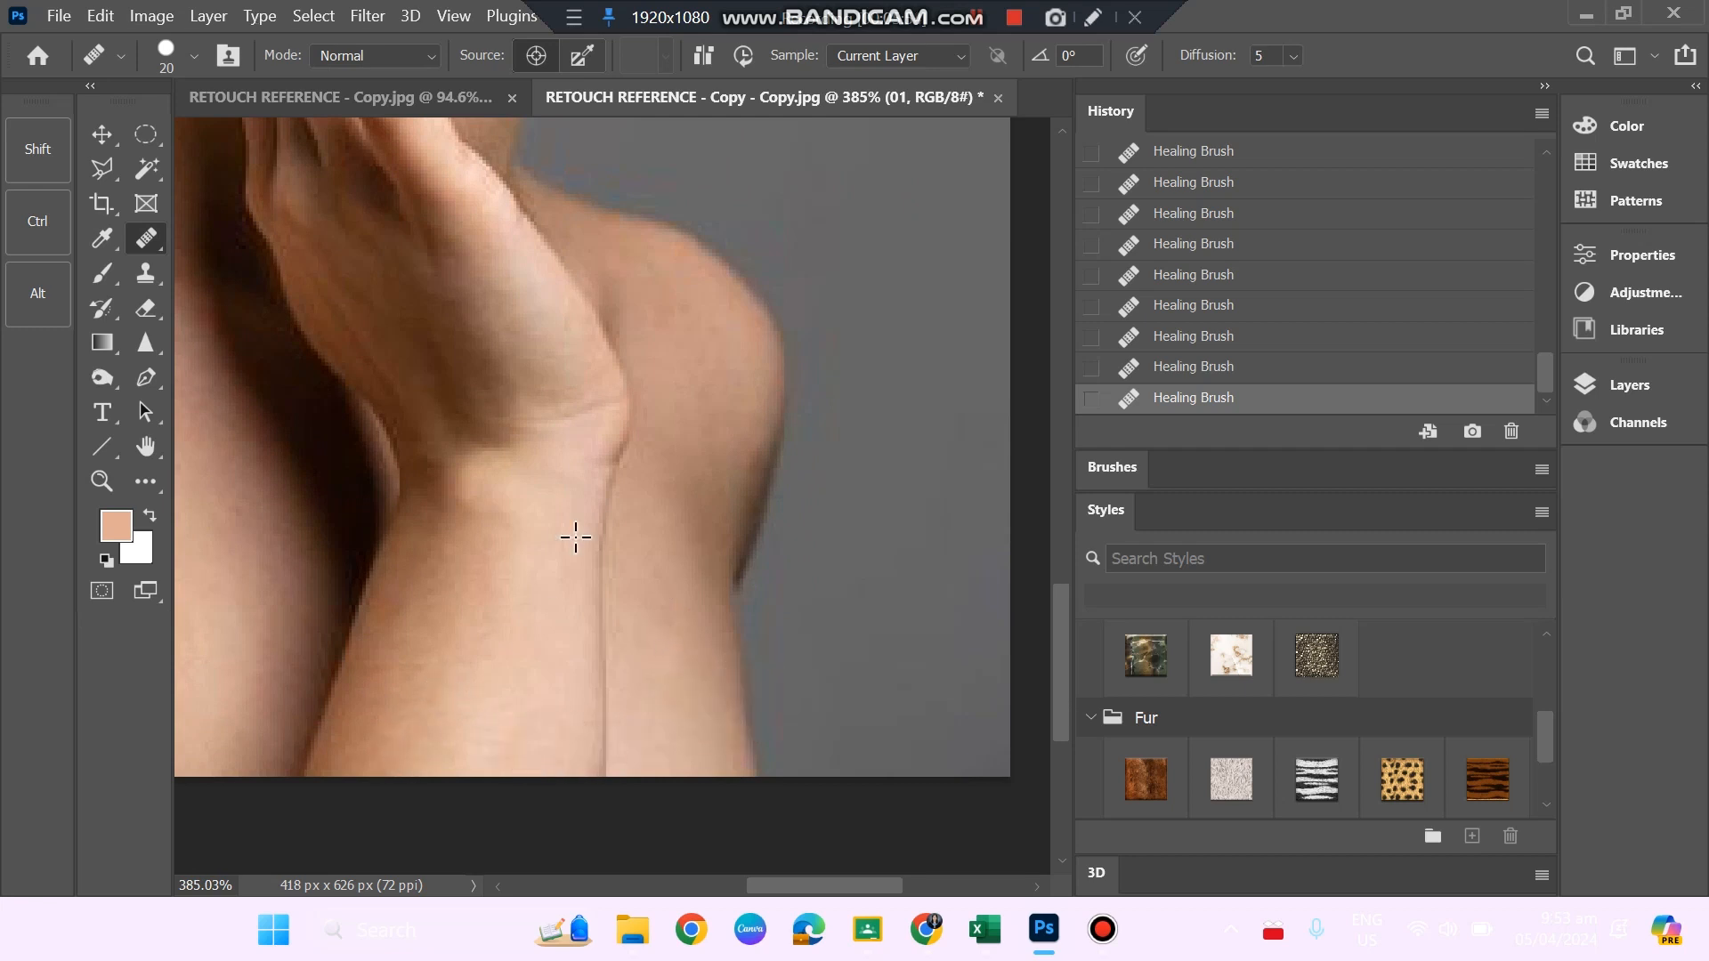
pyautogui.click(622, 462)
# Duplicate the retouched layer 01 and rename the copy SOFTENING.
pyautogui.scroll(2, 623, 467)
pyautogui.scroll(3, 623, 472)
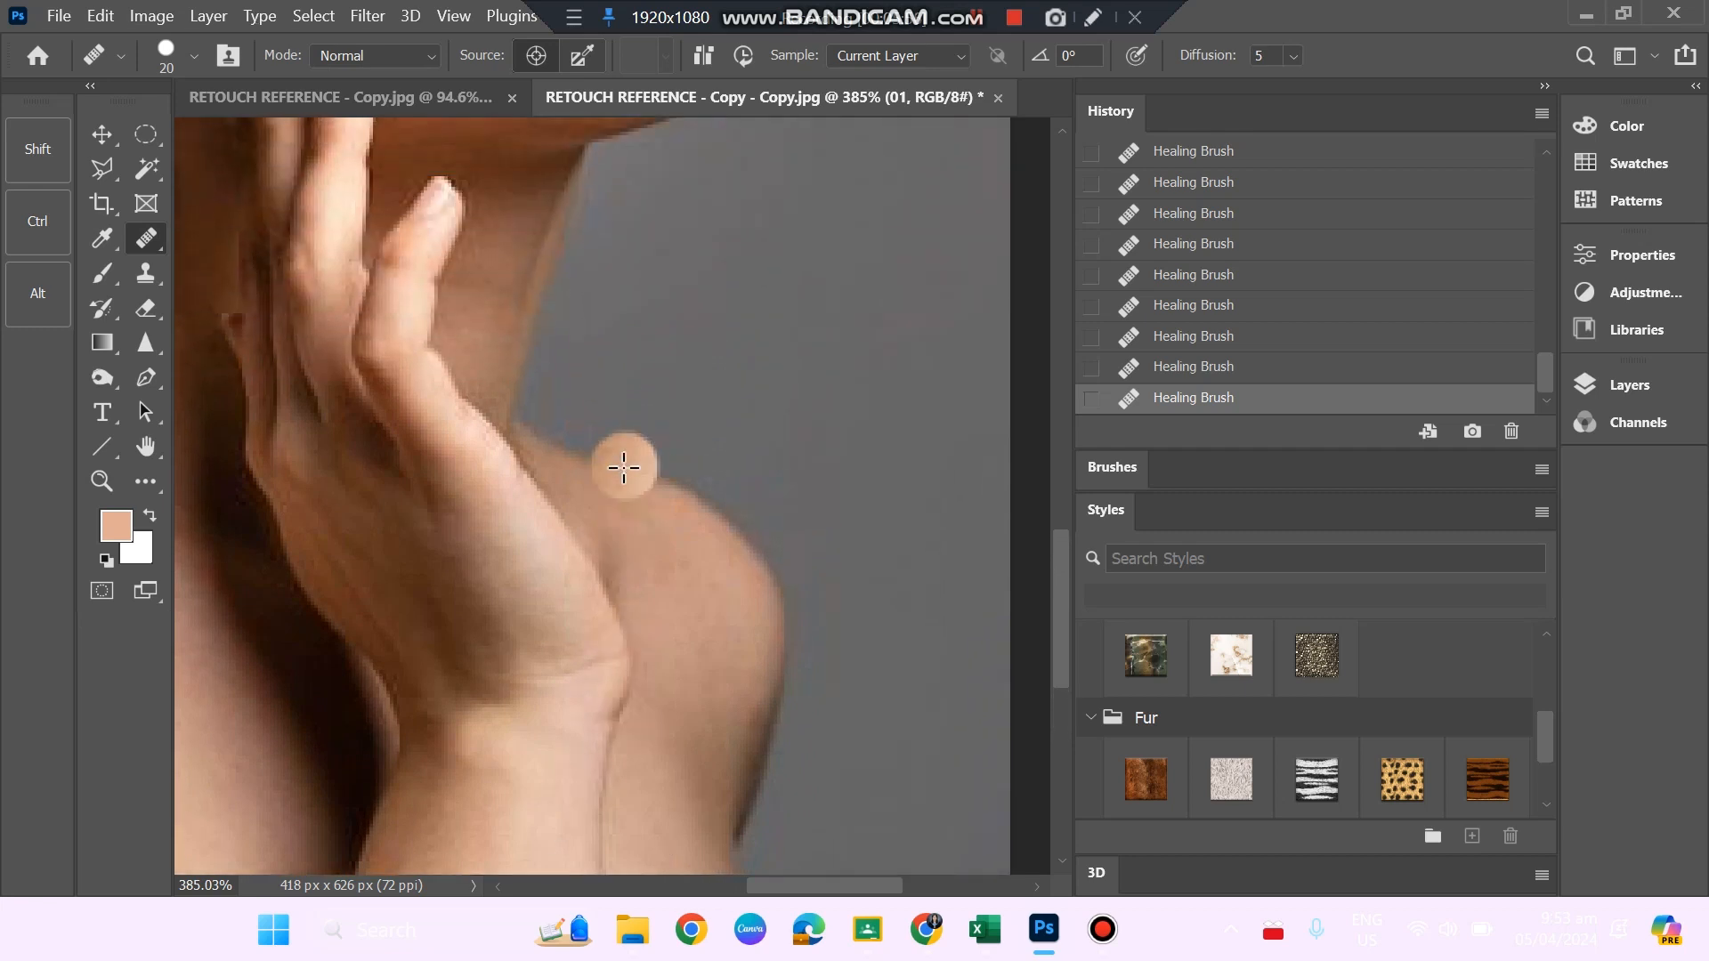
pyautogui.press('z')
pyautogui.scroll(-4, 614, 494)
pyautogui.scroll(-1, 623, 534)
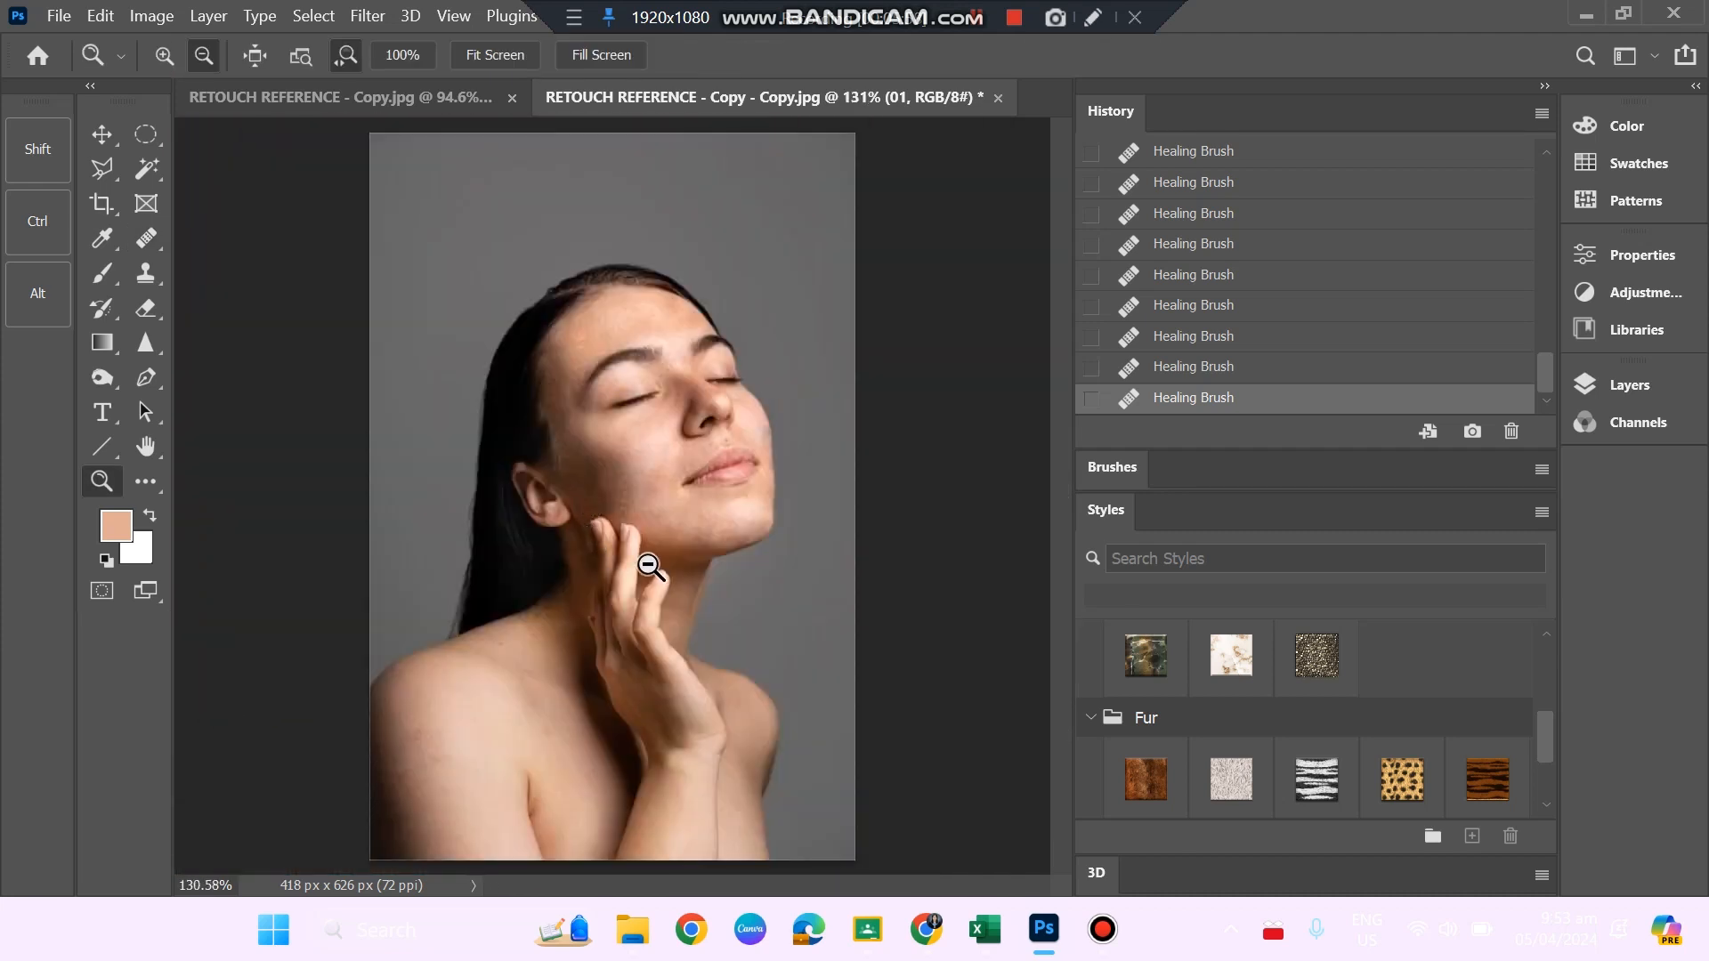
pyautogui.scroll(-2, 630, 575)
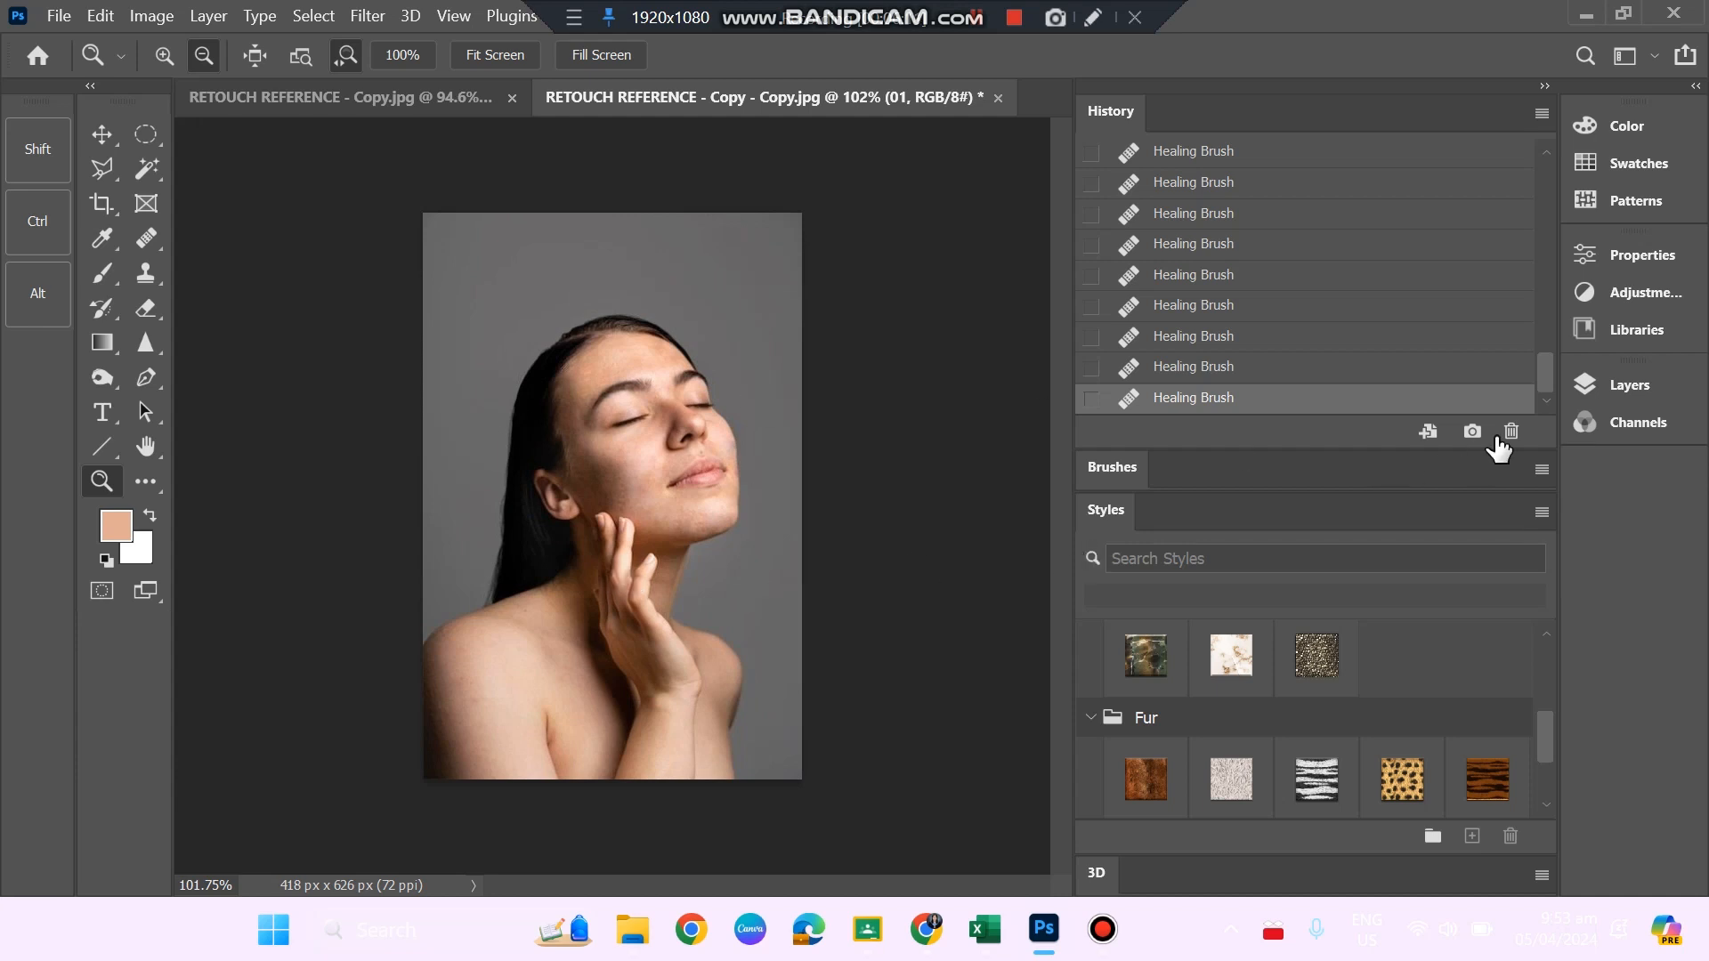
pyautogui.click(1632, 392)
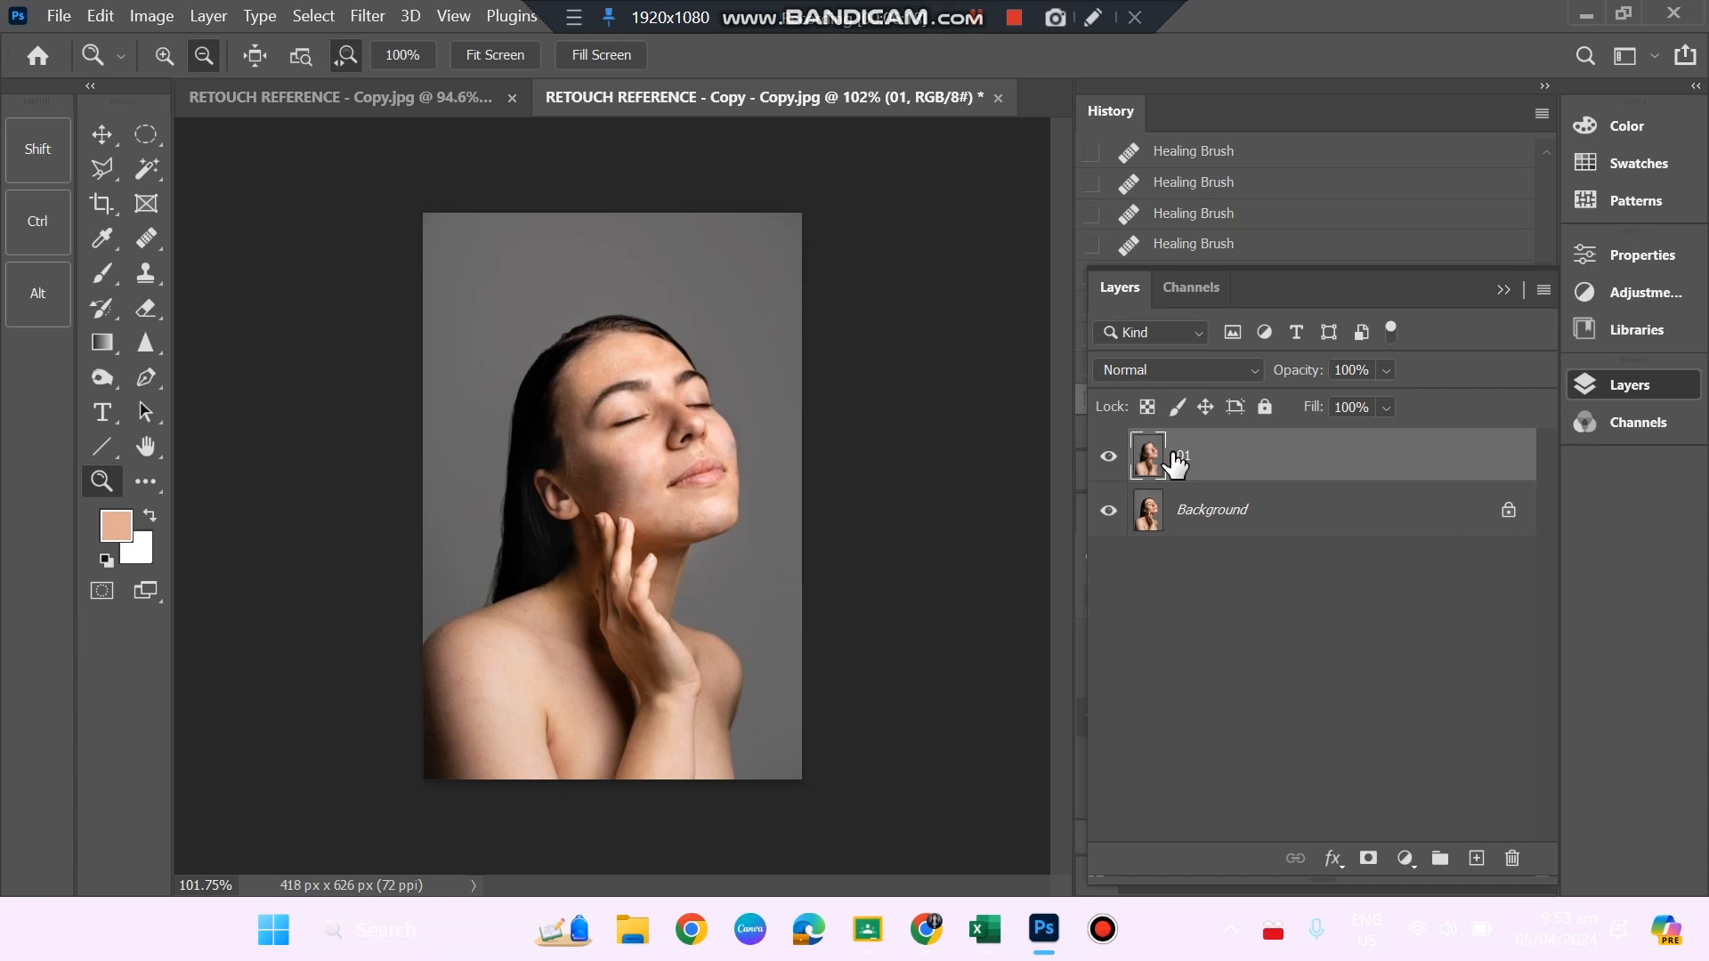
pyautogui.moveTo(1142, 463); pyautogui.dragTo(1474, 856)
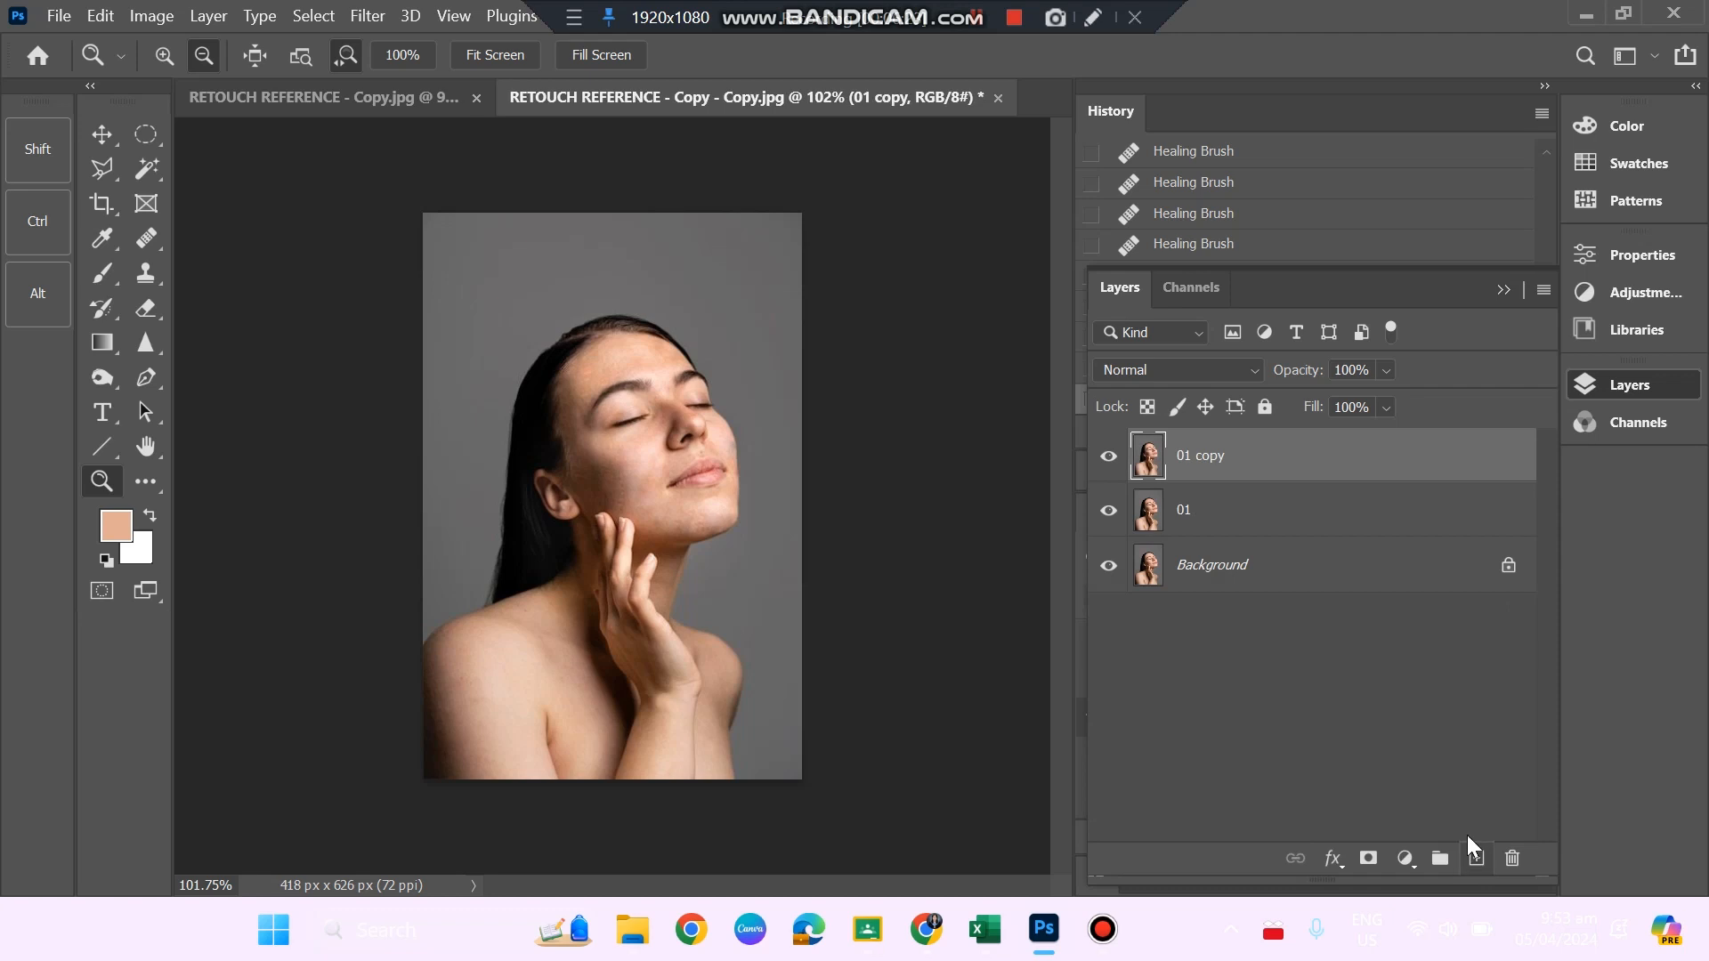
pyautogui.doubleClick(1200, 457)
pyautogui.press('Return')
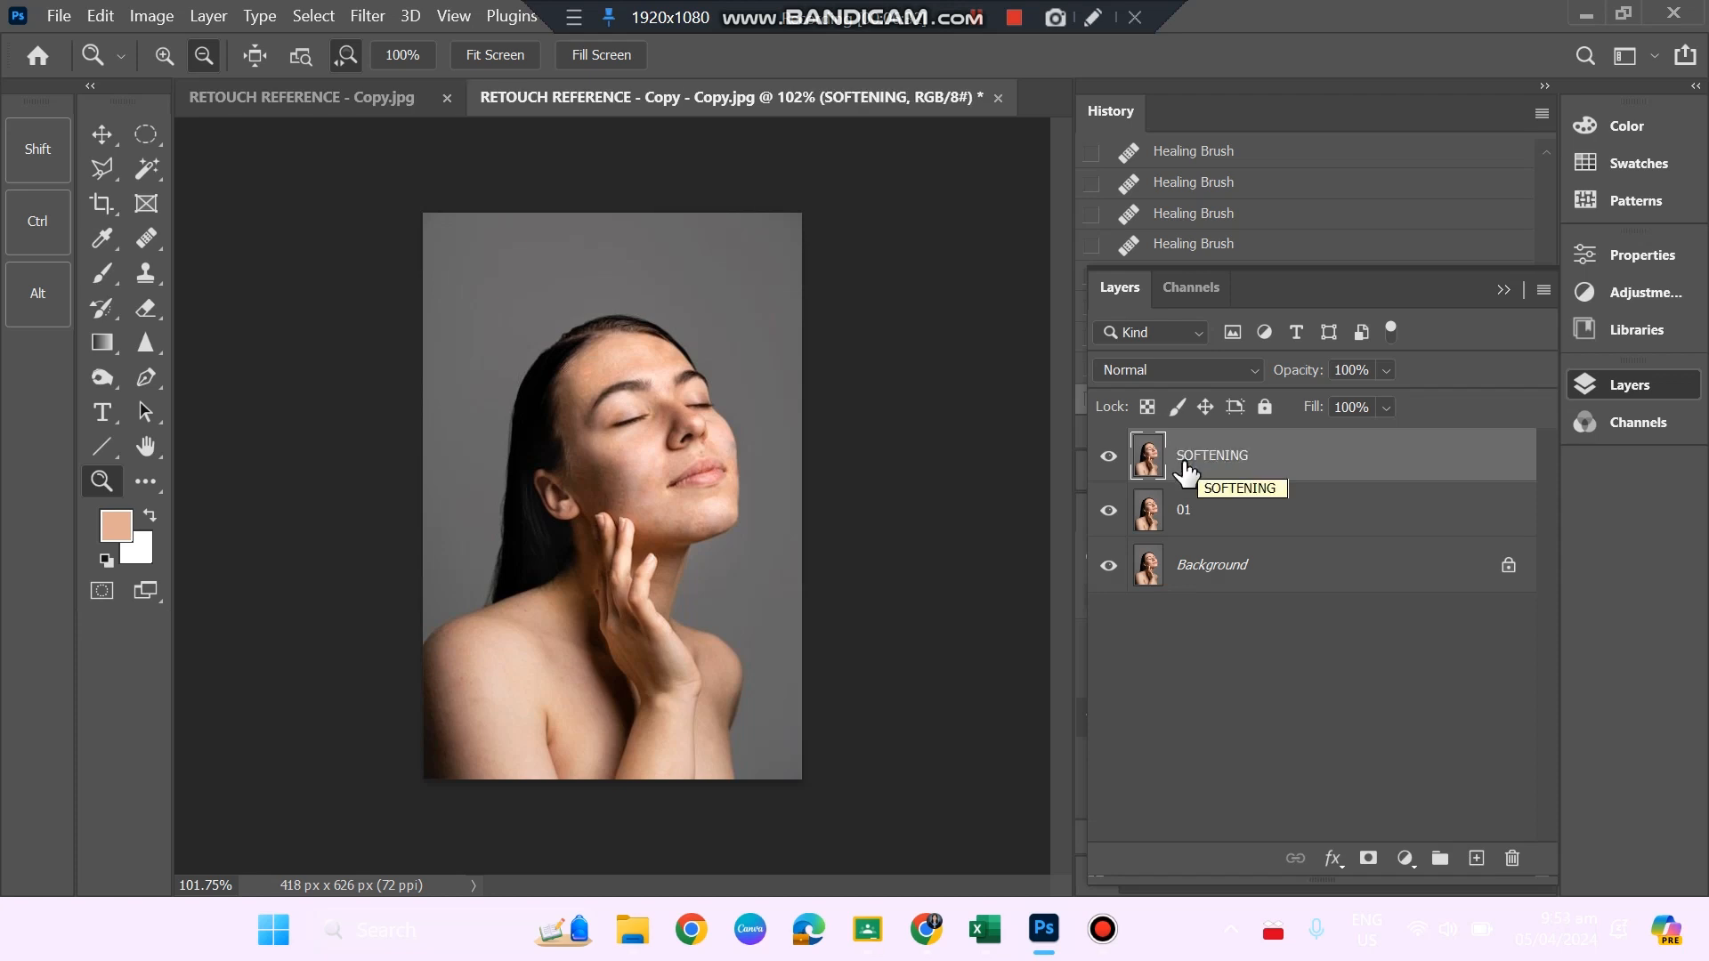
# Convert the SOFTENING layer to a smart object.
pyautogui.click(977, 22)
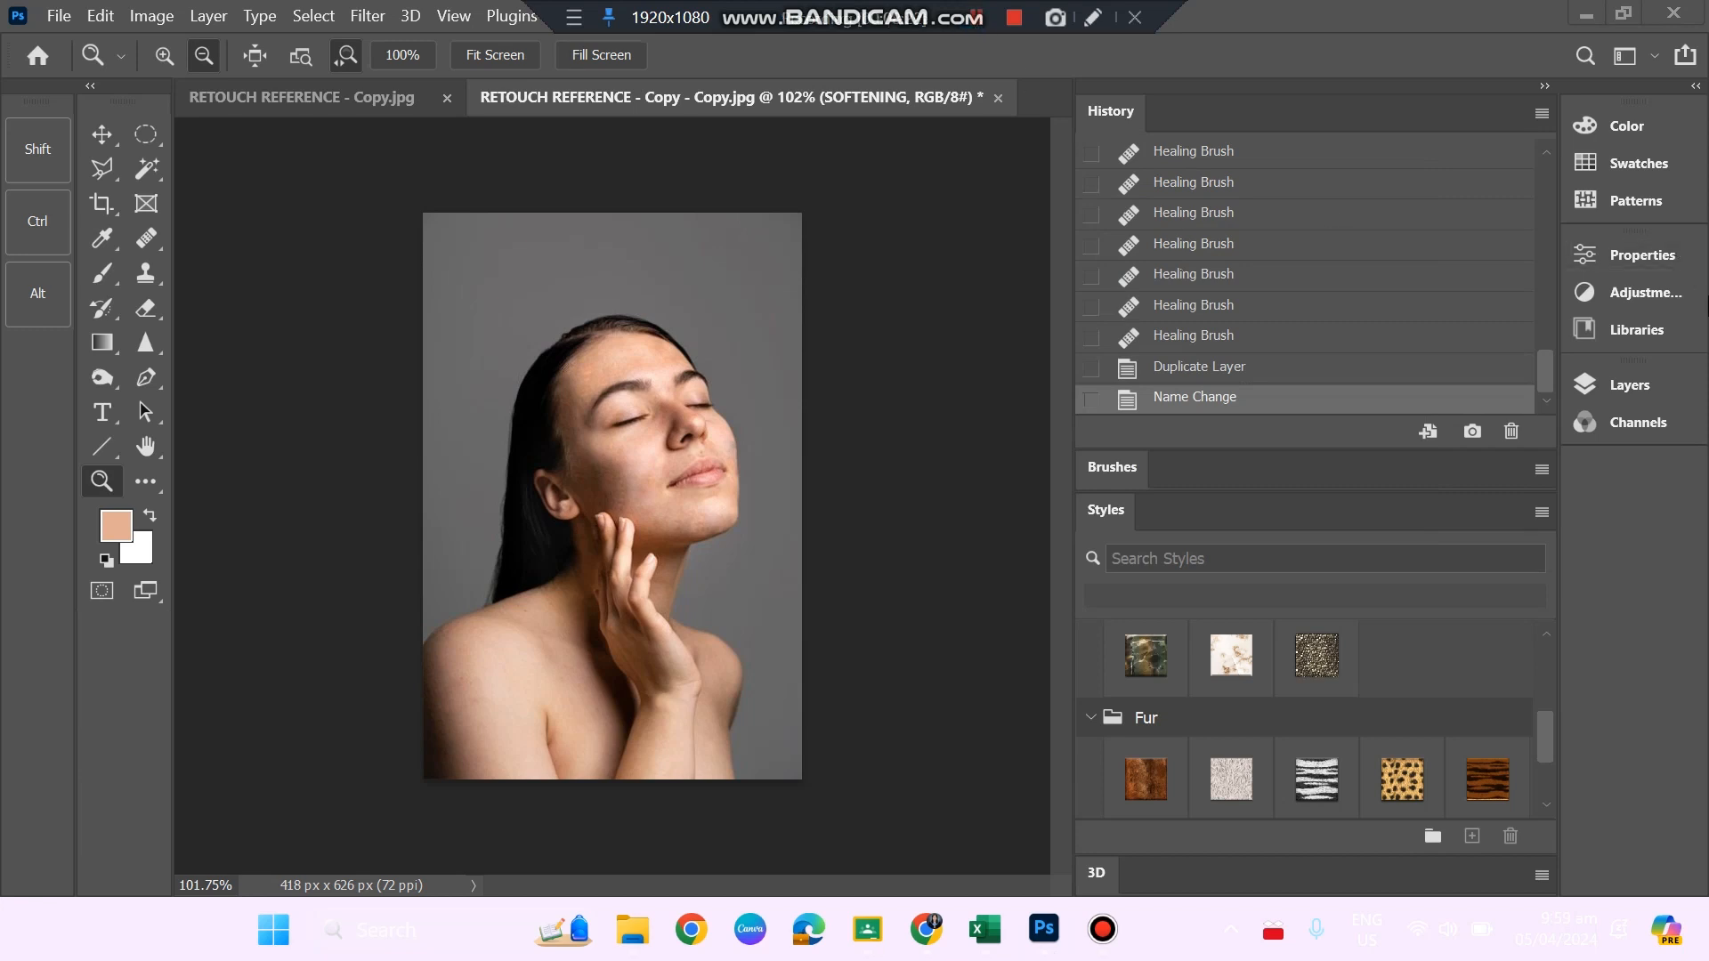
pyautogui.click(1650, 373)
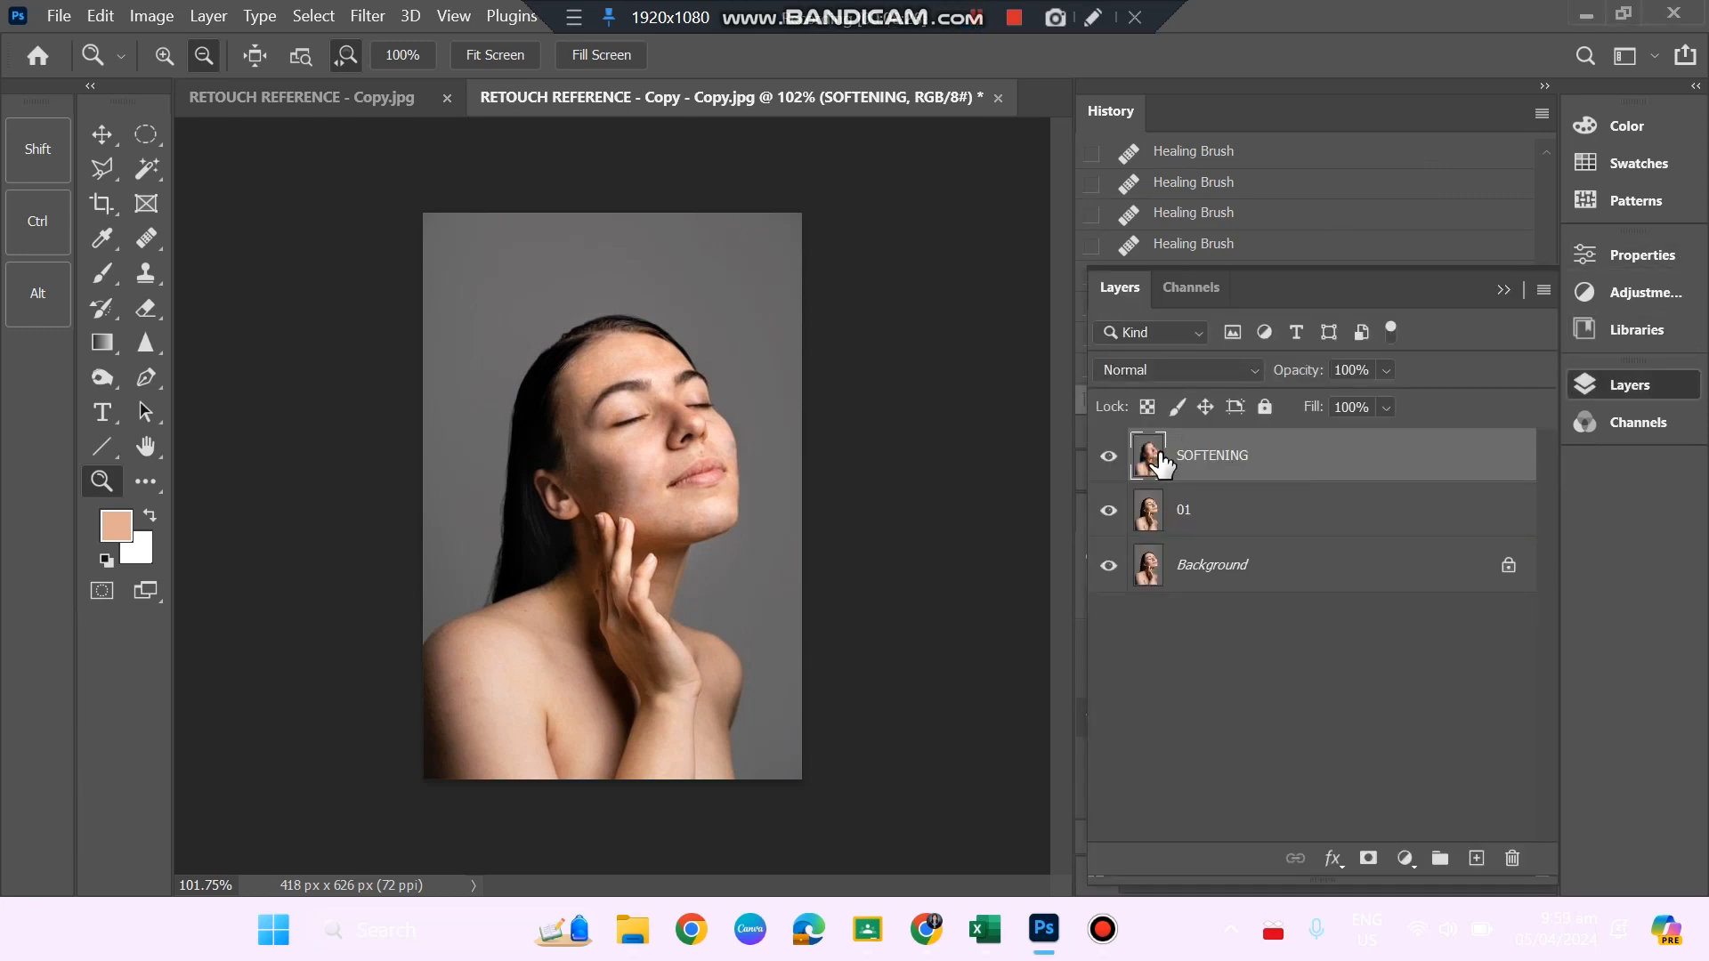
pyautogui.rightClick(1208, 457)
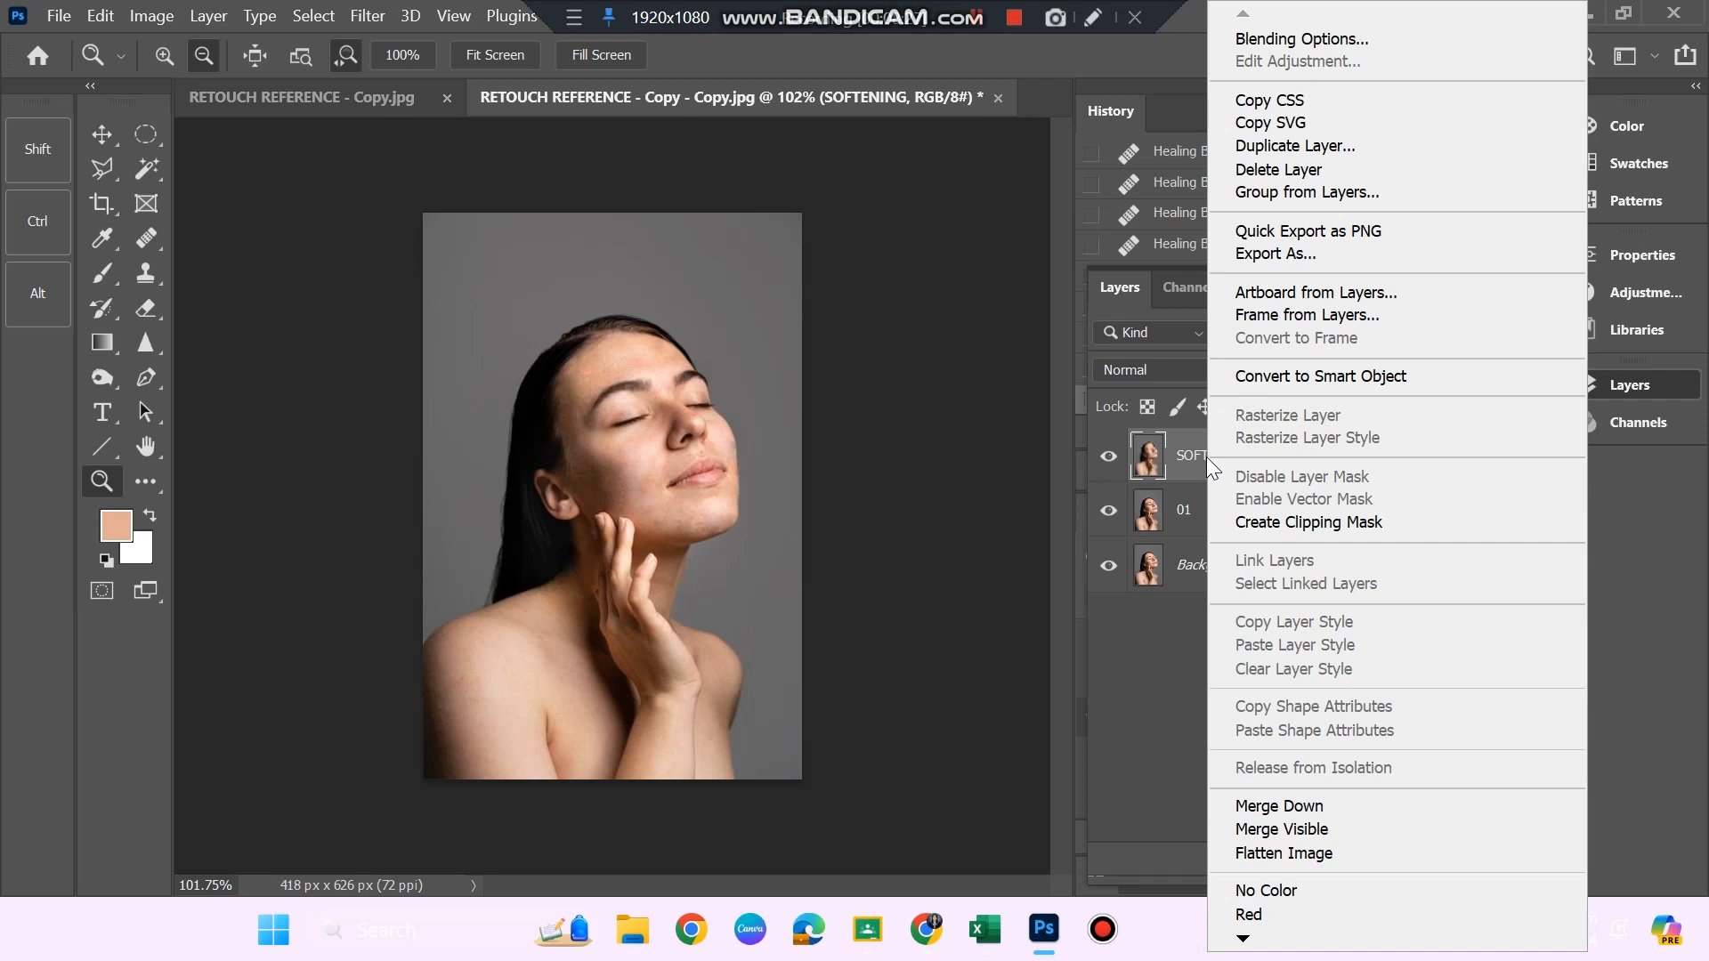
pyautogui.click(1342, 377)
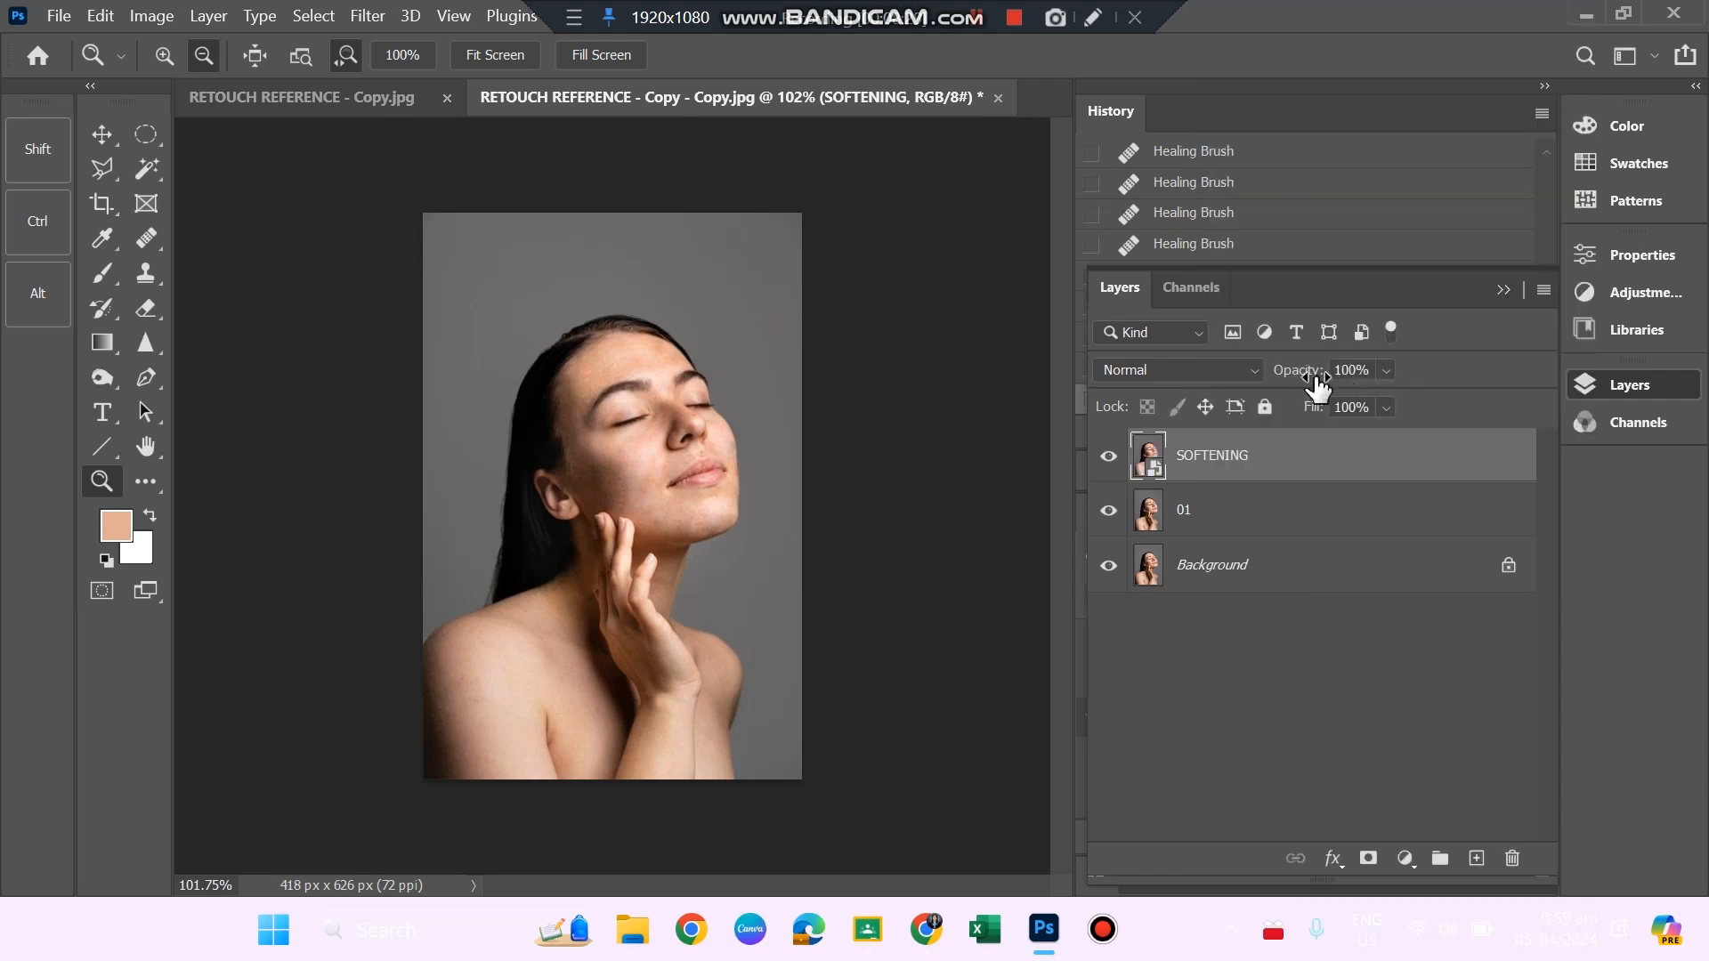
# Set the SOFTENING layer's blend mode to Vivid Light and invert its colours.
pyautogui.click(1253, 370)
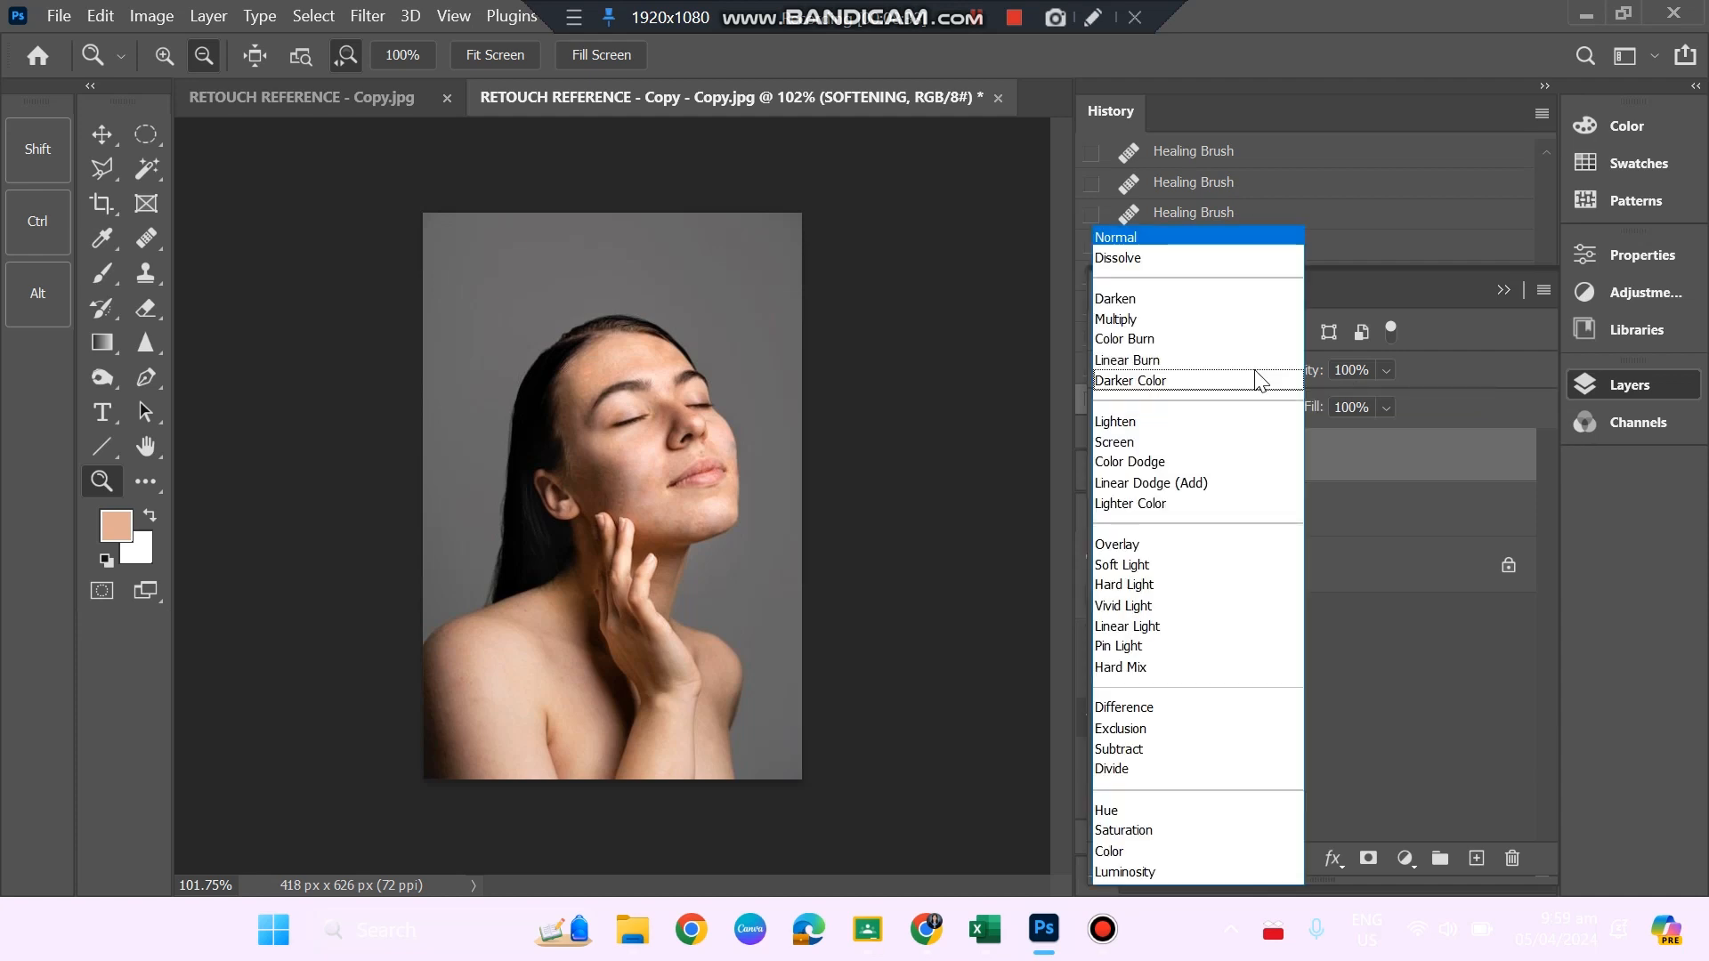
pyautogui.click(1146, 613)
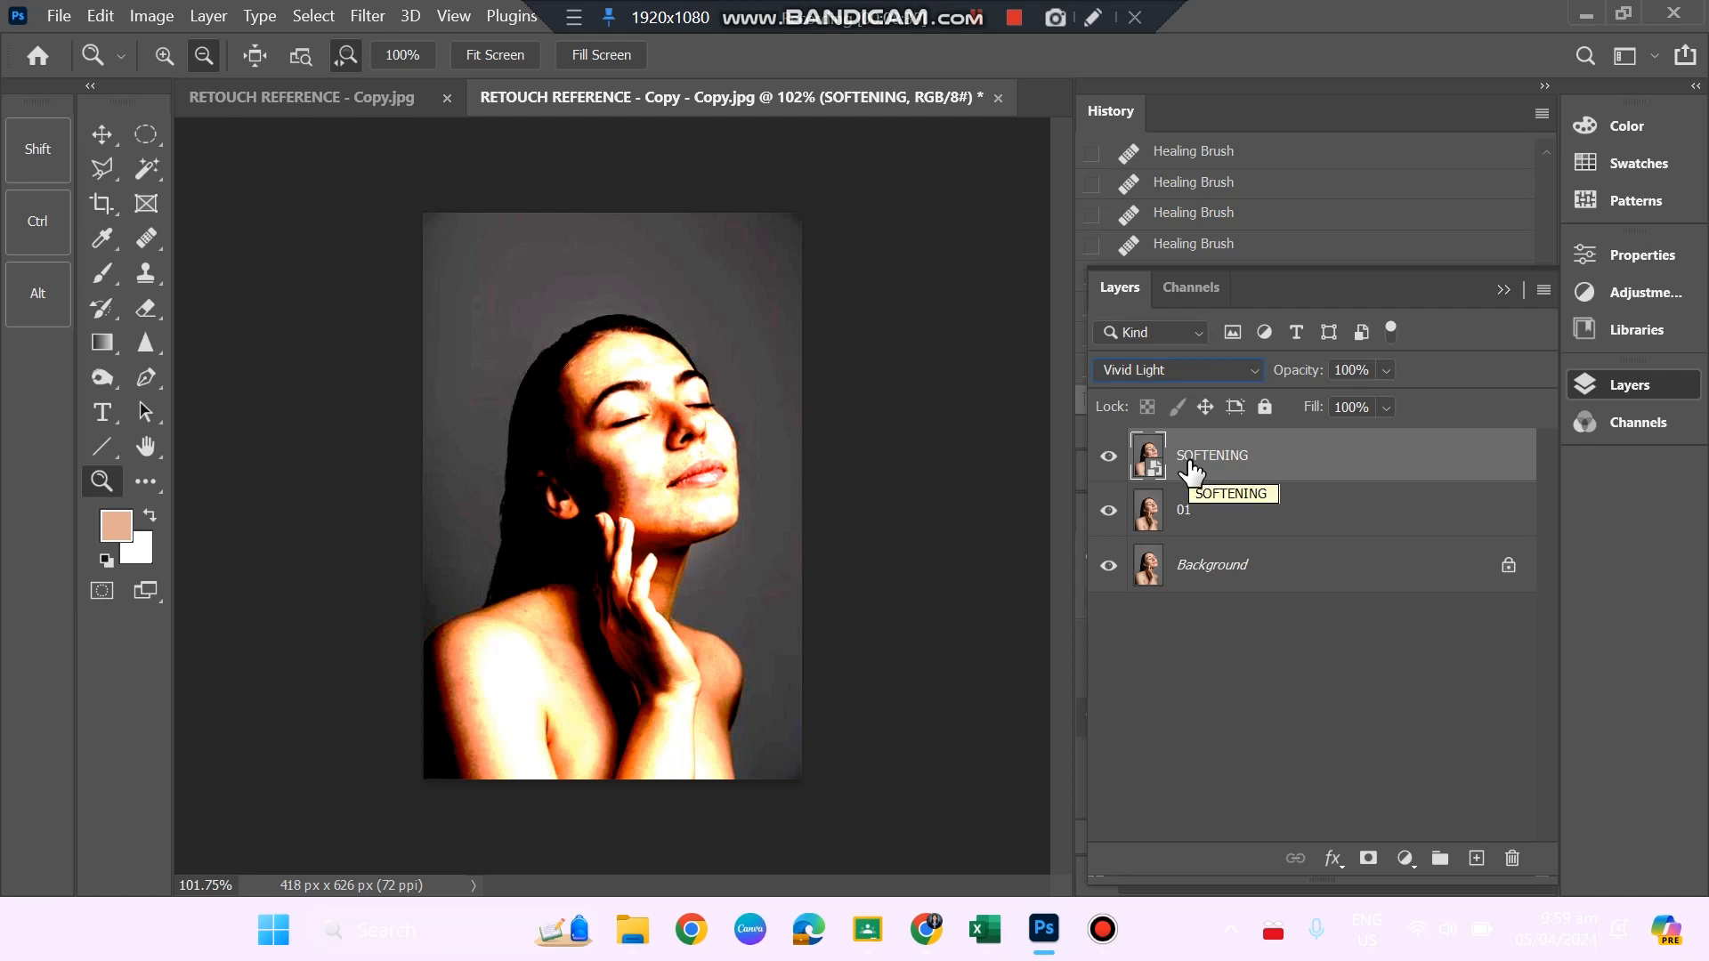
pyautogui.hotkey('ctrl', 'i')
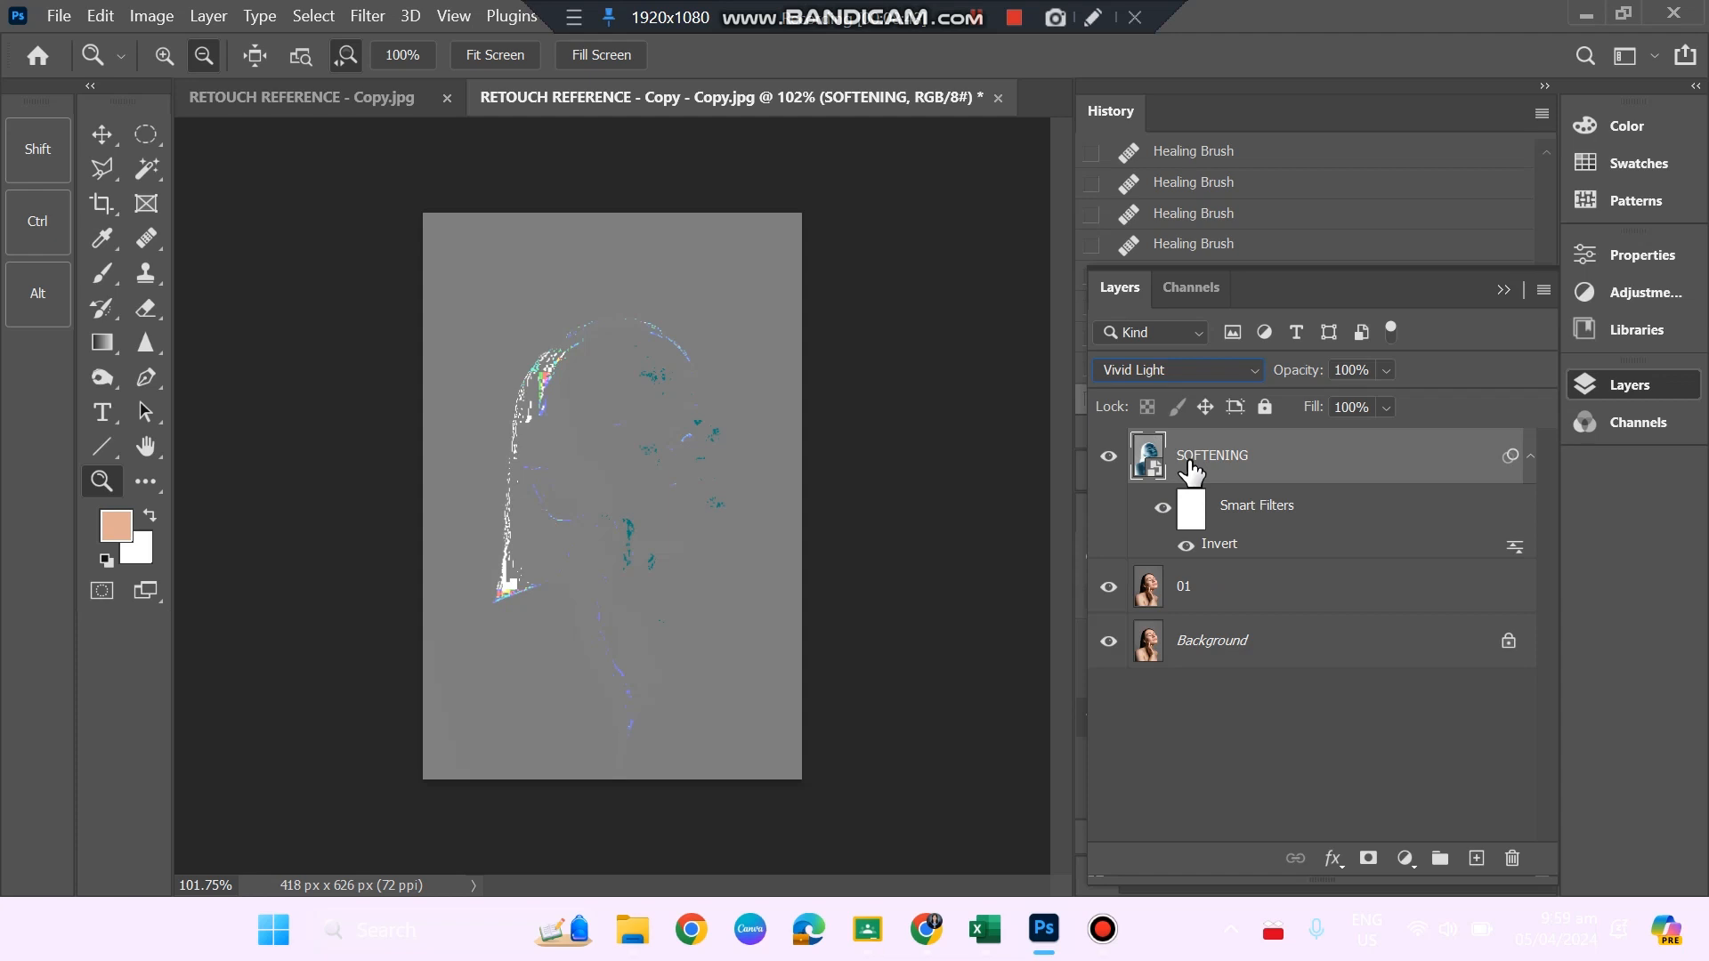
# Apply a High Pass filter with a small radius to the SOFTENING layer, tuning it so the skin looks softly blurred.
pyautogui.click(369, 17)
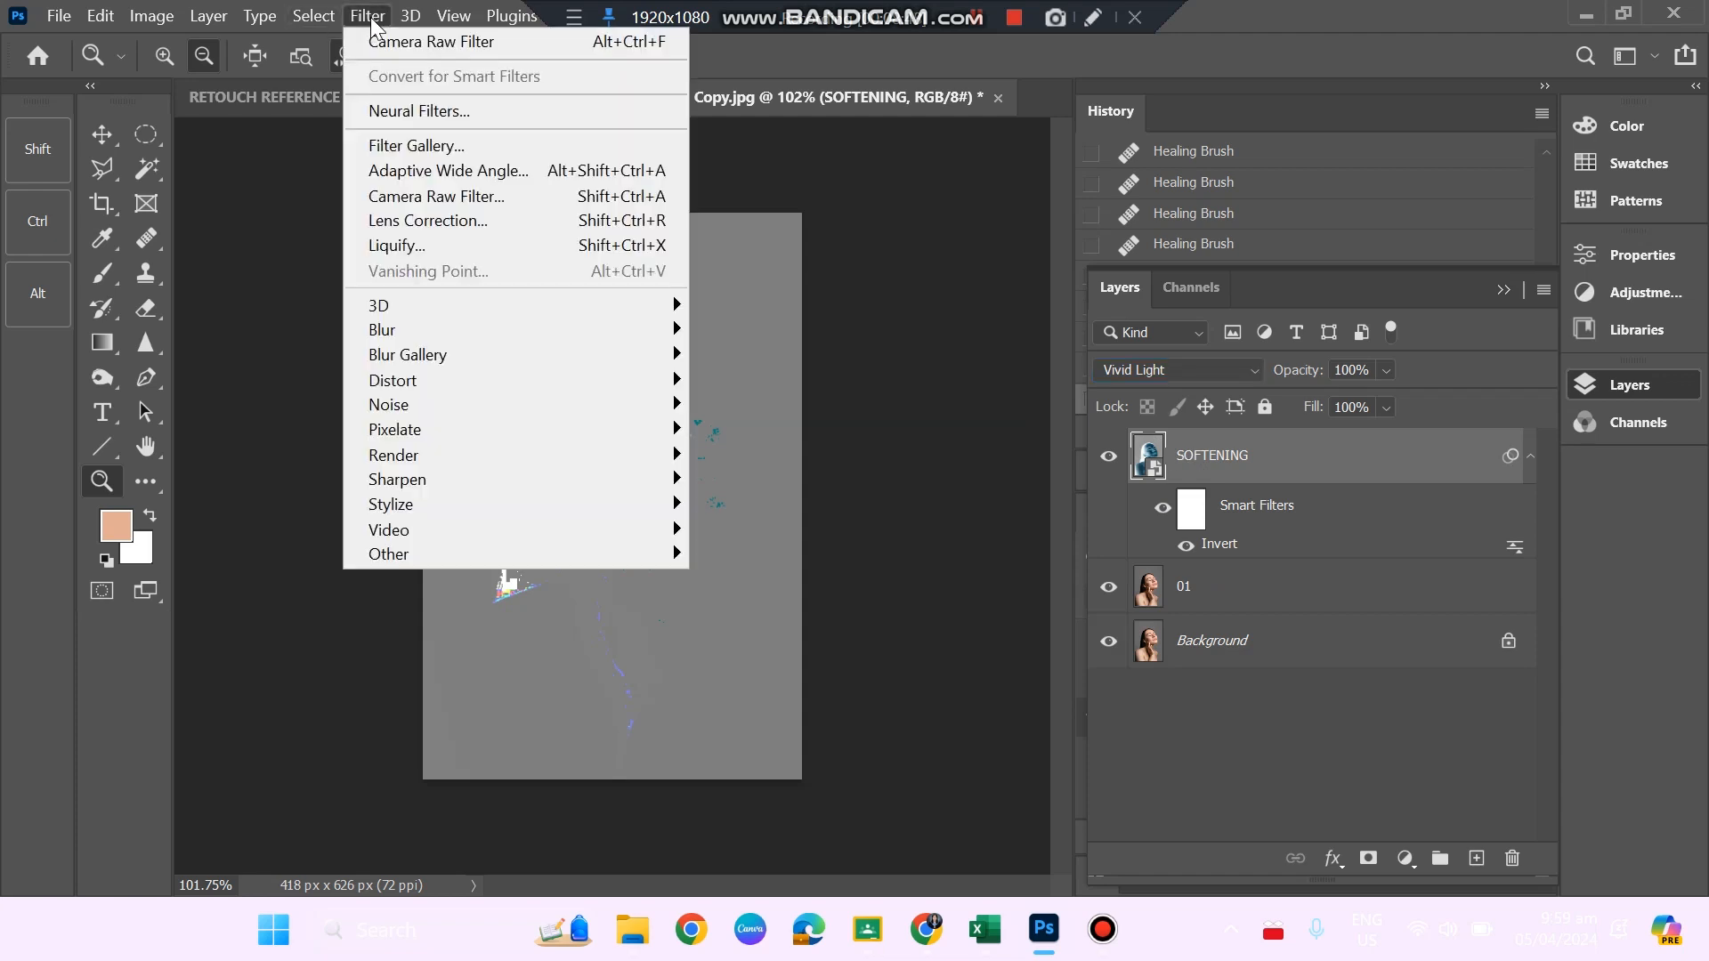
pyautogui.moveTo(496, 559)
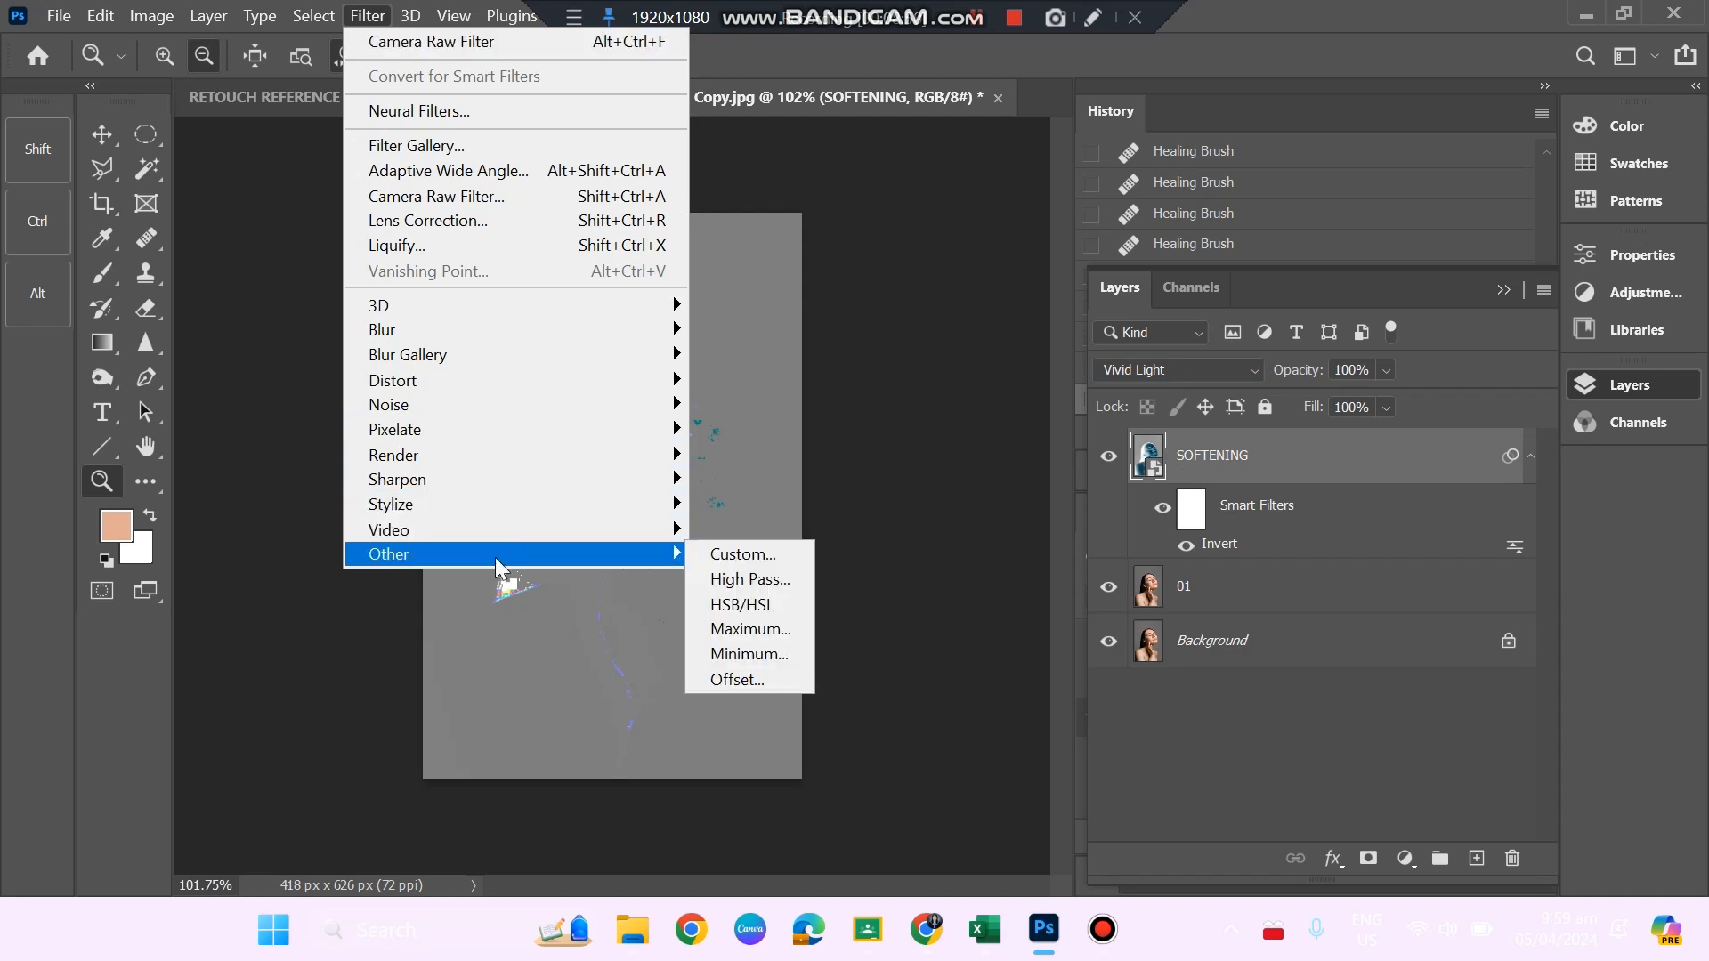
pyautogui.click(753, 579)
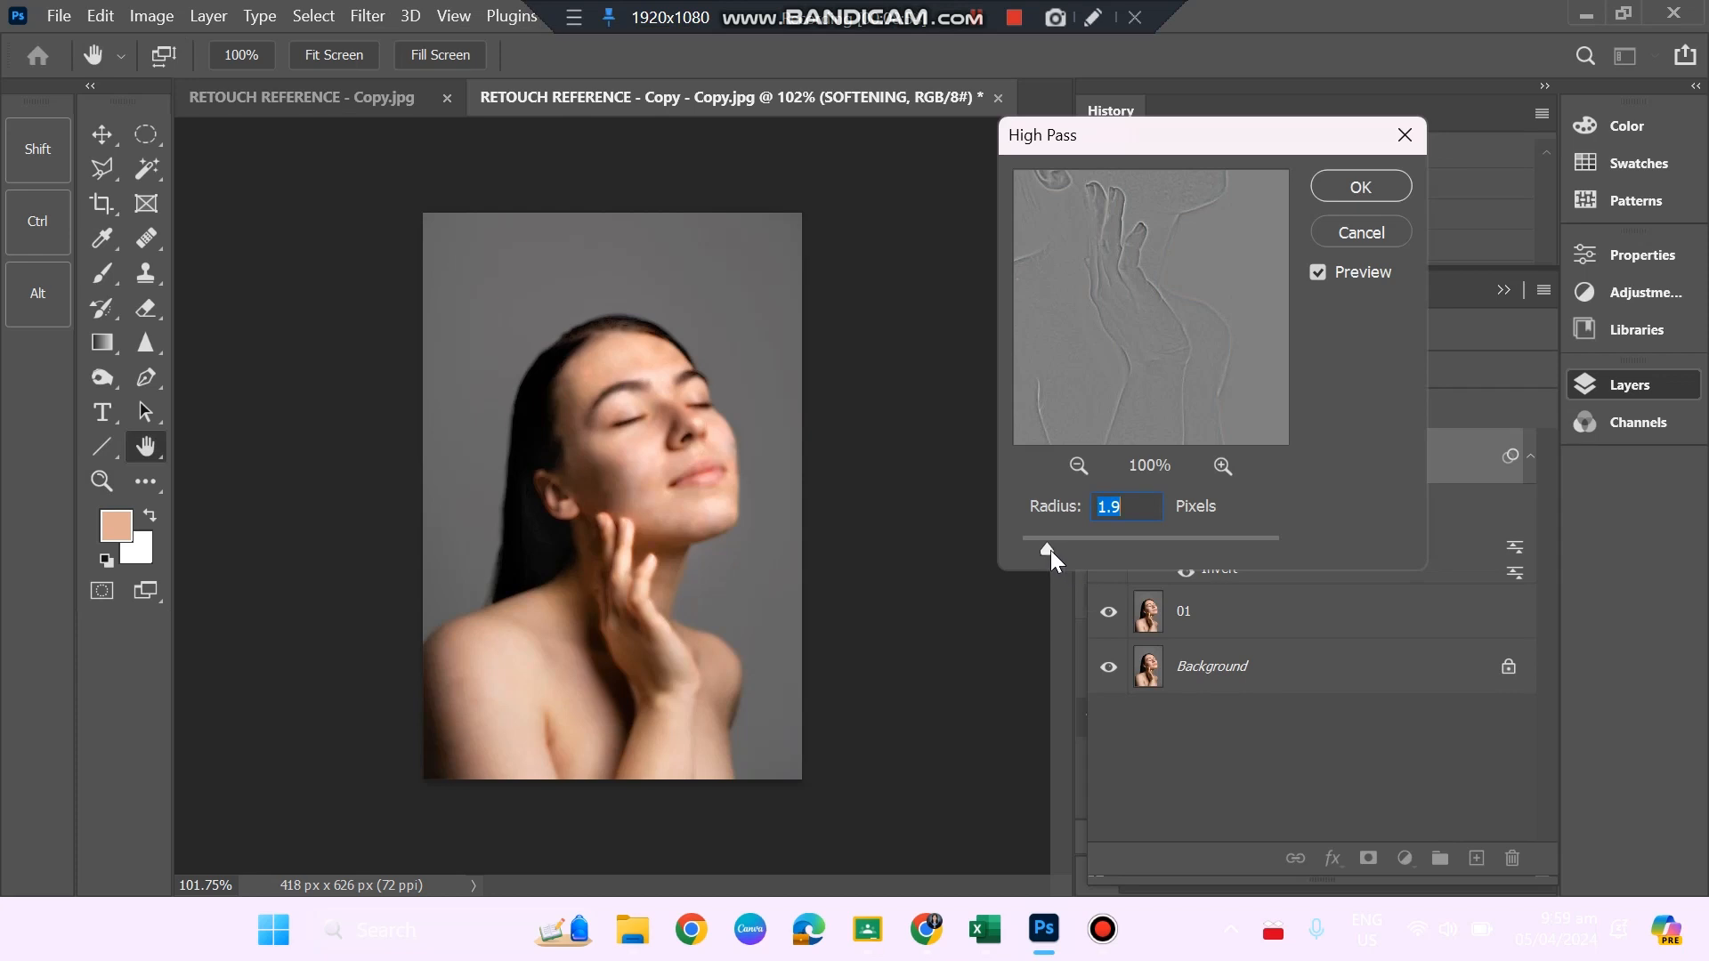
pyautogui.moveTo(1050, 550)
pyautogui.mouseDown()
pyautogui.moveTo(1181, 543)
pyautogui.moveTo(1050, 552)
pyautogui.moveTo(1077, 548)
pyautogui.mouseUp()
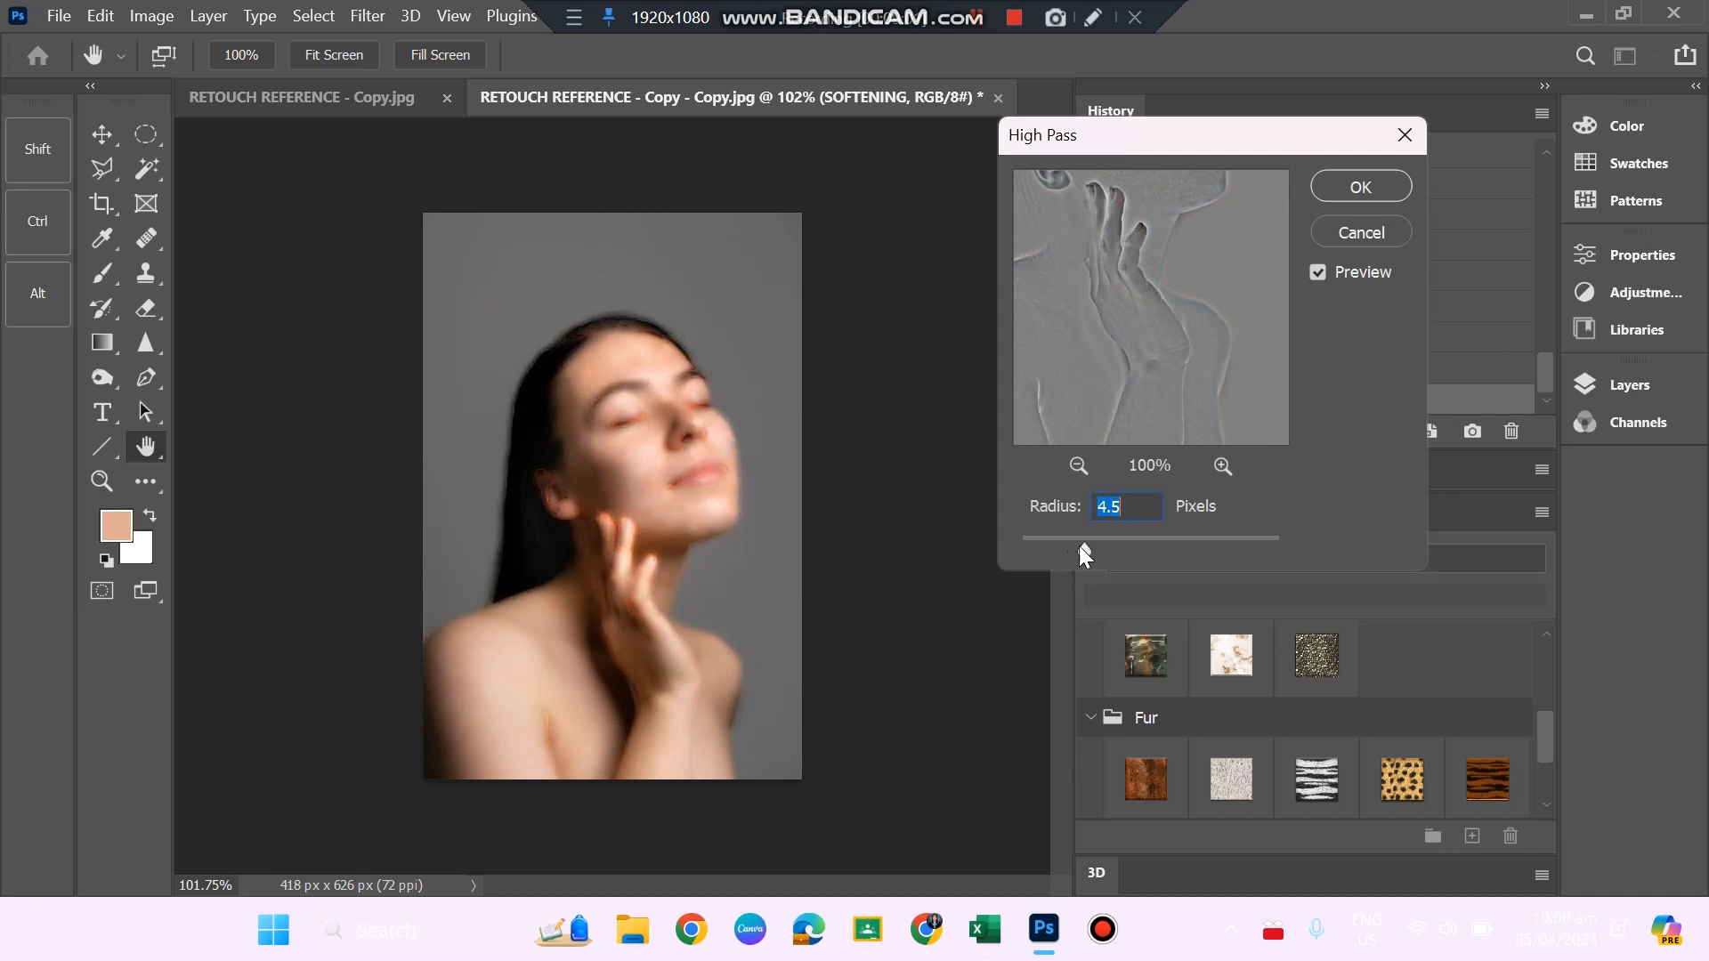
pyautogui.moveTo(1080, 544)
pyautogui.mouseDown()
pyautogui.moveTo(1029, 548)
pyautogui.moveTo(1103, 550)
pyautogui.moveTo(1053, 545)
pyautogui.mouseUp()
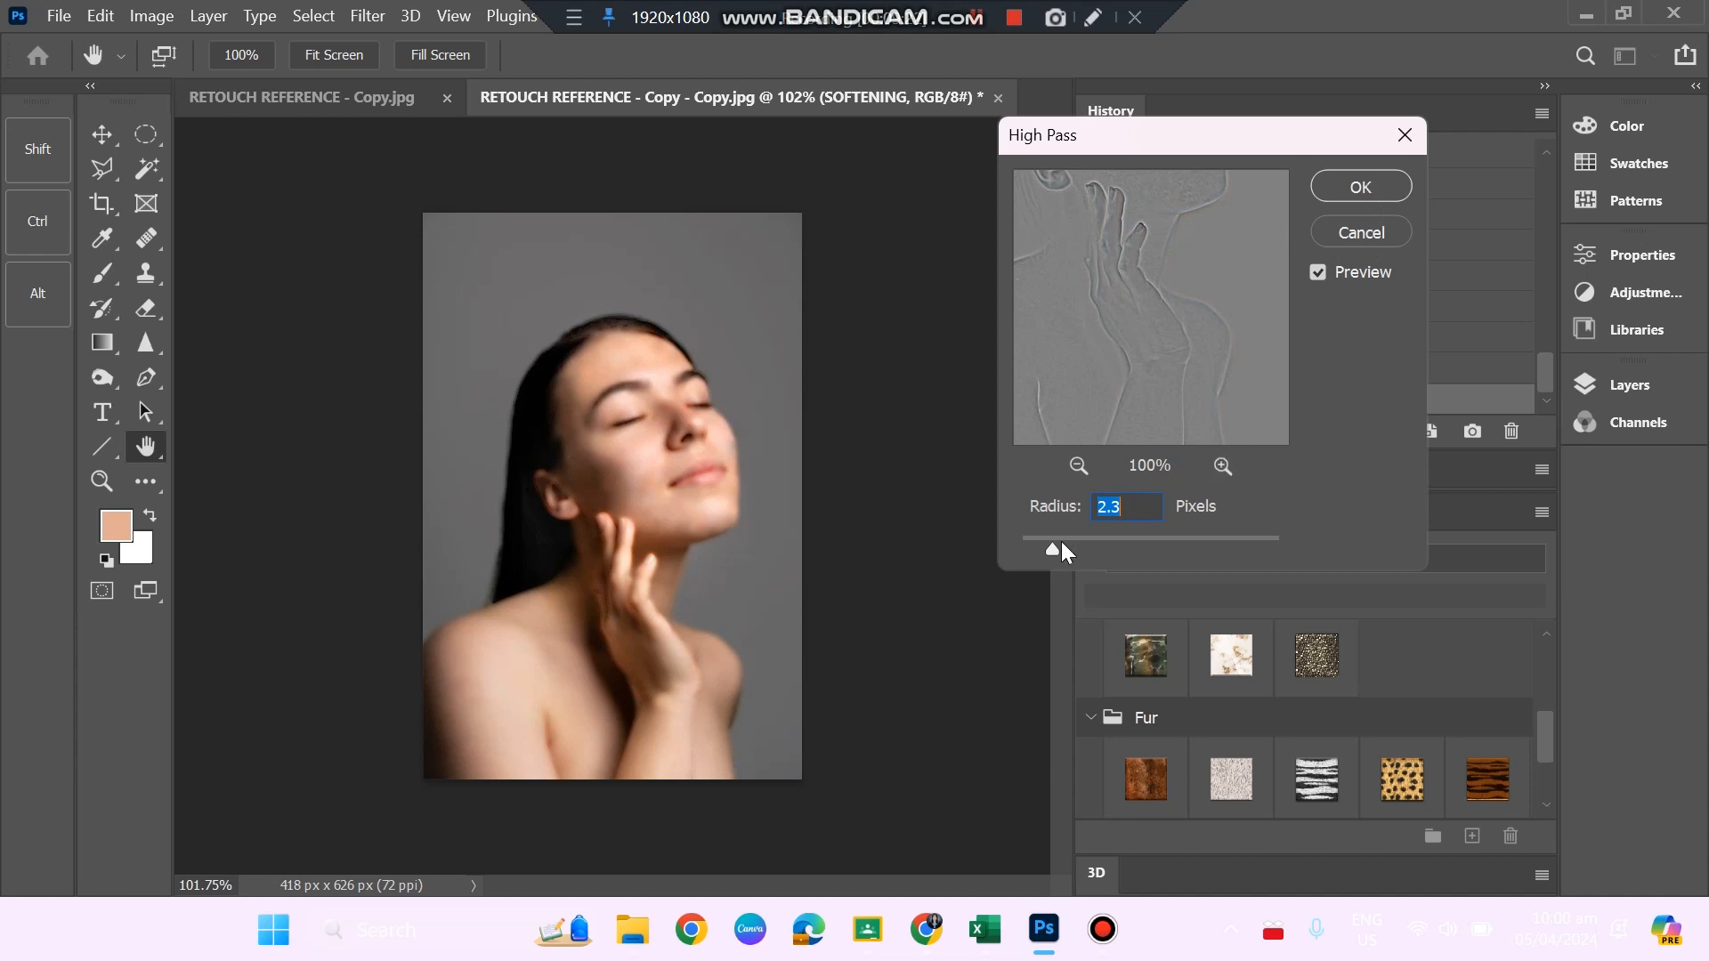
pyautogui.click(1060, 544)
pyautogui.moveTo(1059, 546); pyautogui.dragTo(1052, 541)
pyautogui.click(1356, 189)
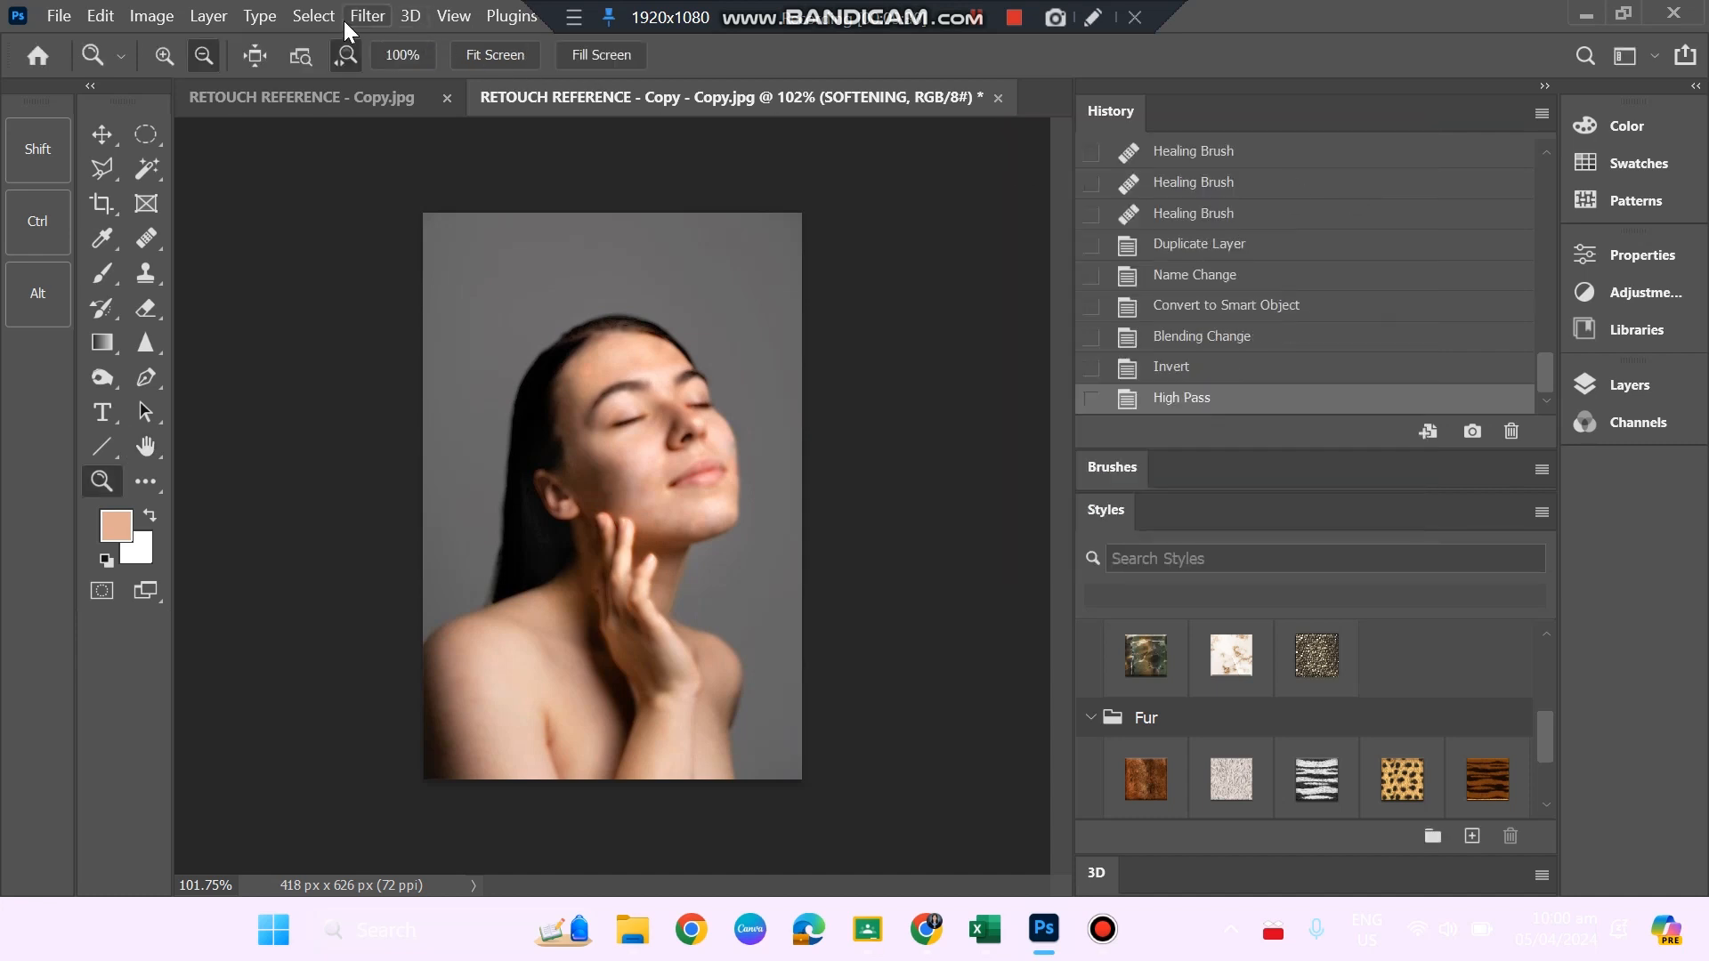
# Apply a Gaussian Blur filter to the SOFTENING layer, reducing its radius to below 1 pixel.
pyautogui.click(347, 20)
pyautogui.moveTo(492, 330)
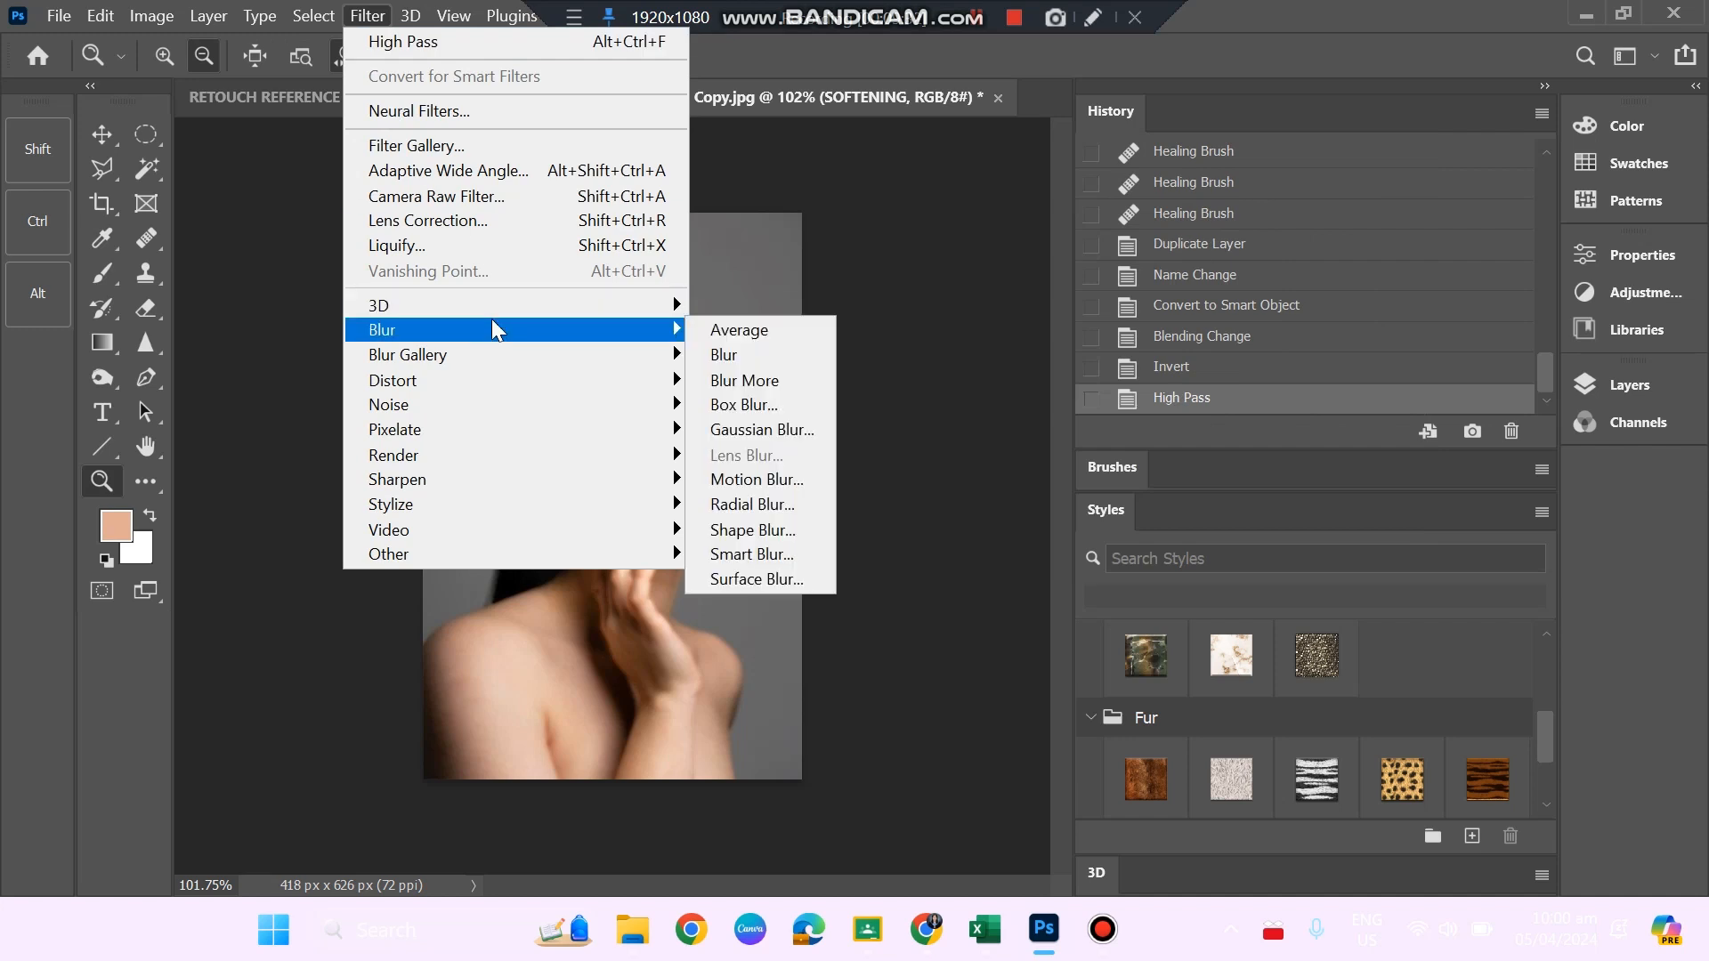
pyautogui.click(763, 430)
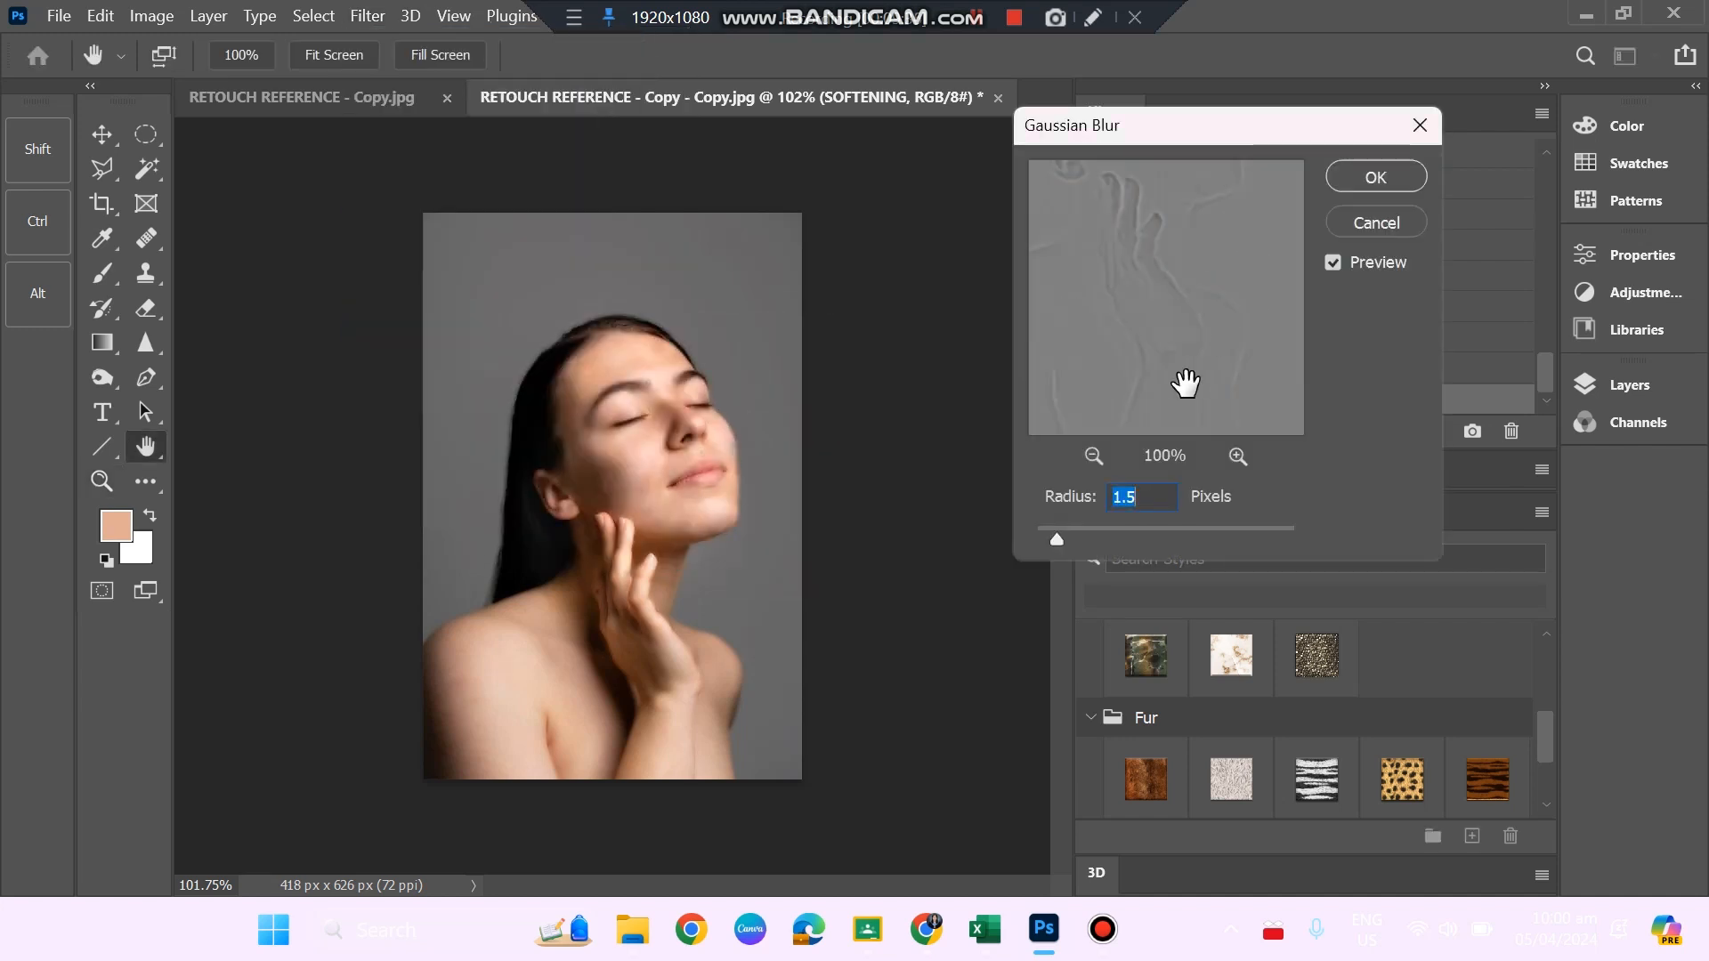
pyautogui.click(1061, 539)
pyautogui.moveTo(1177, 534); pyautogui.dragTo(1355, 530)
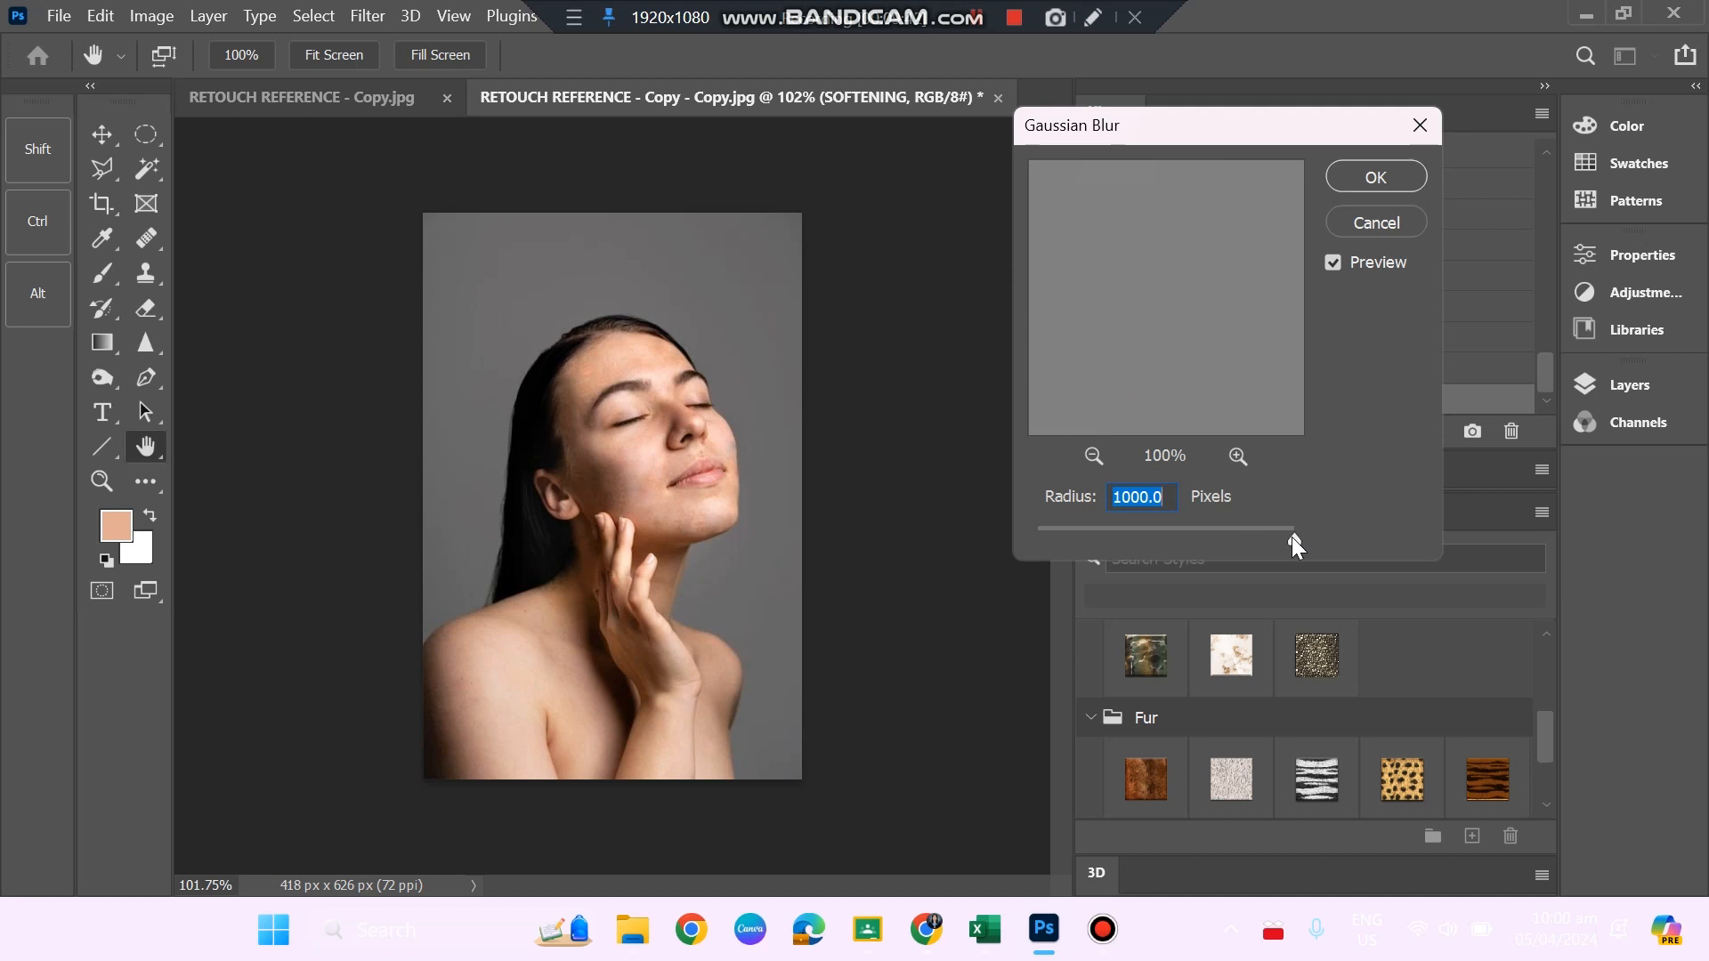
pyautogui.moveTo(1291, 537); pyautogui.dragTo(1059, 534)
pyautogui.click(982, 18)
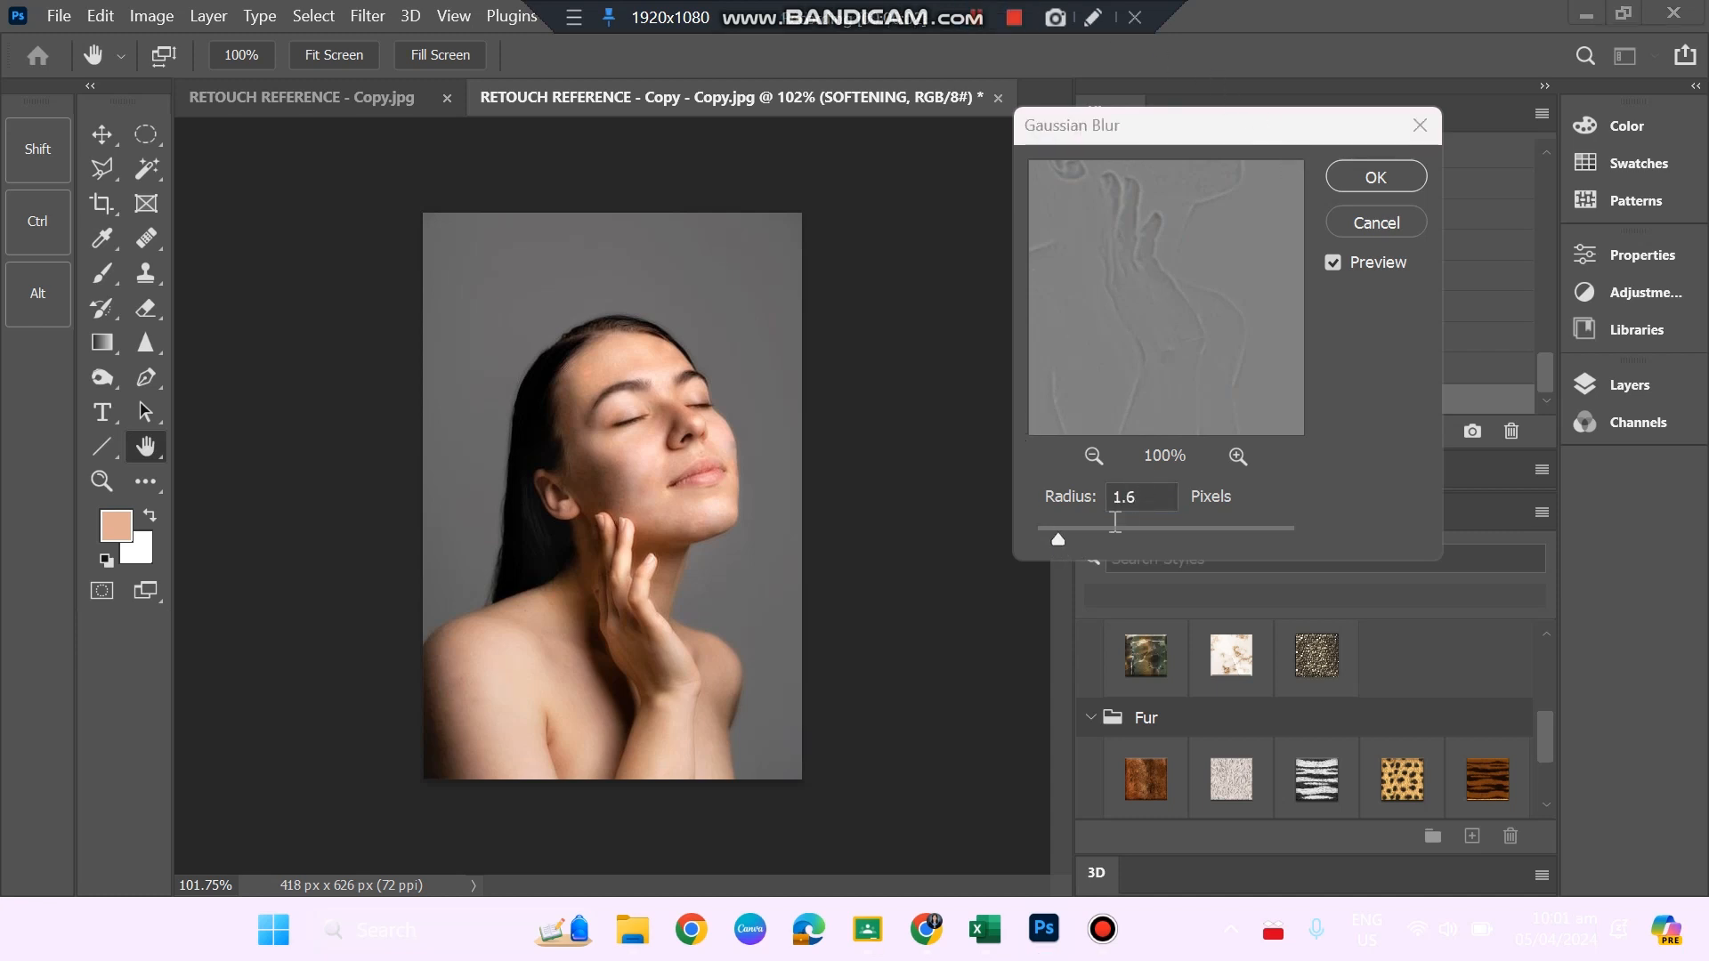
pyautogui.click(1059, 540)
pyautogui.moveTo(1059, 538)
pyautogui.mouseDown()
pyautogui.moveTo(1147, 538)
pyautogui.moveTo(1029, 557)
pyautogui.moveTo(1065, 540)
pyautogui.moveTo(1046, 541)
pyautogui.mouseUp()
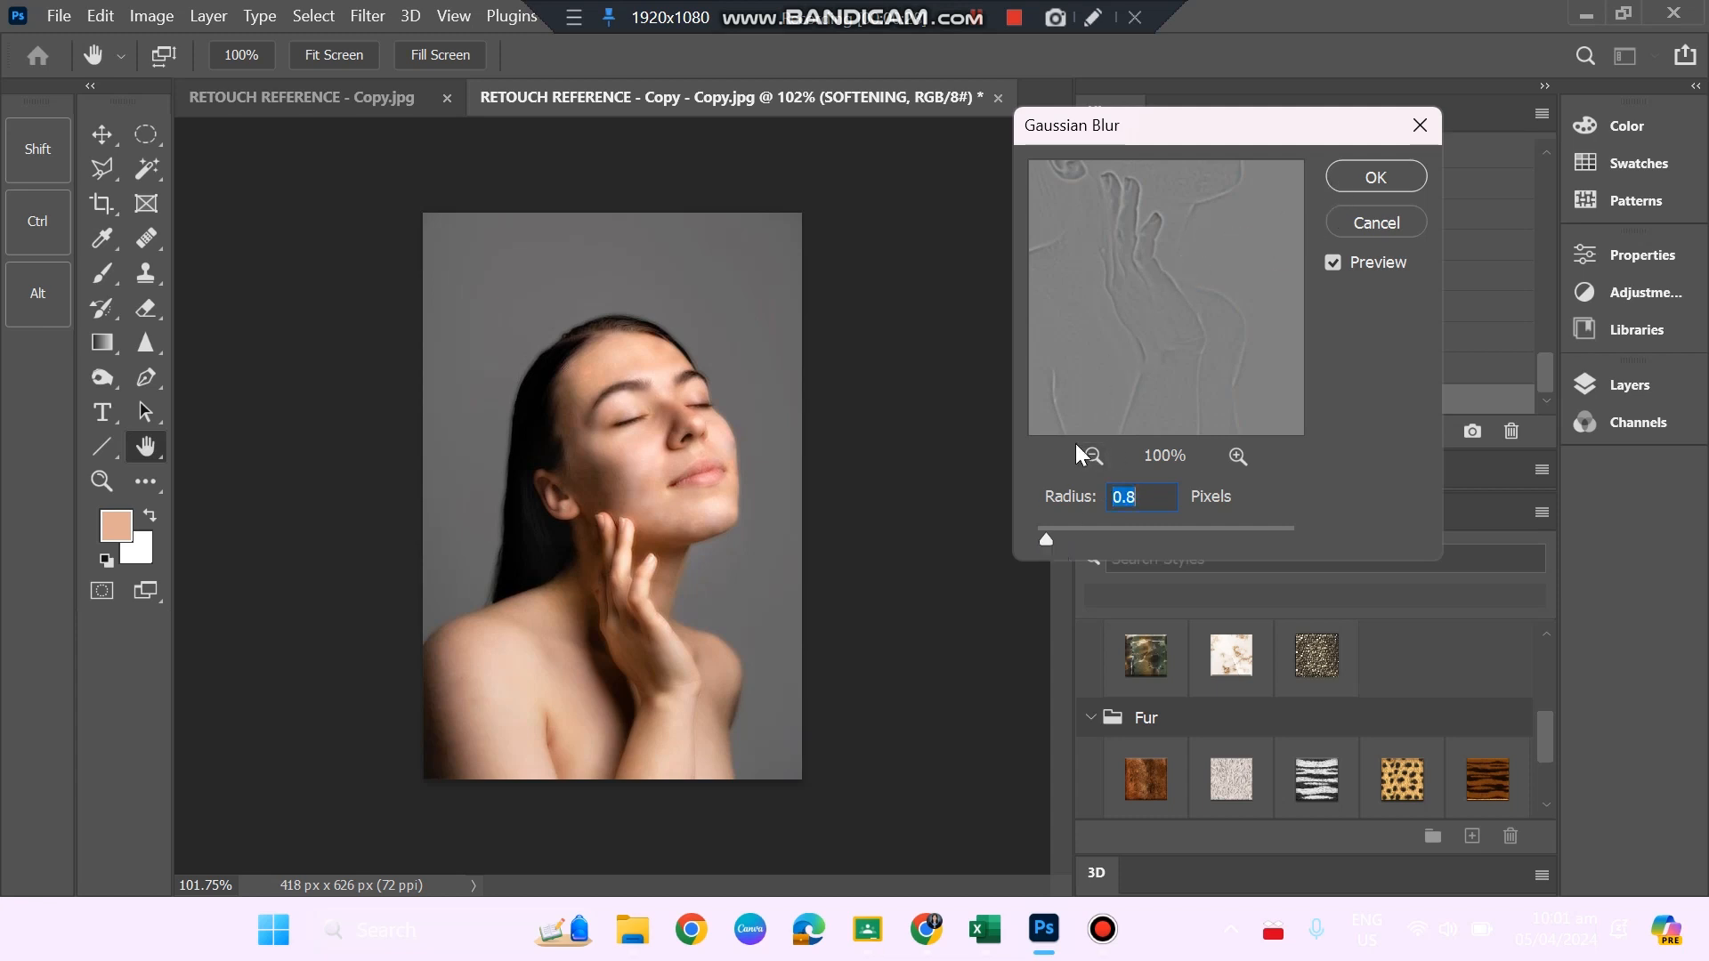
pyautogui.moveTo(1047, 542); pyautogui.dragTo(1012, 537)
pyautogui.moveTo(1036, 538); pyautogui.dragTo(1043, 542)
pyautogui.click(1374, 180)
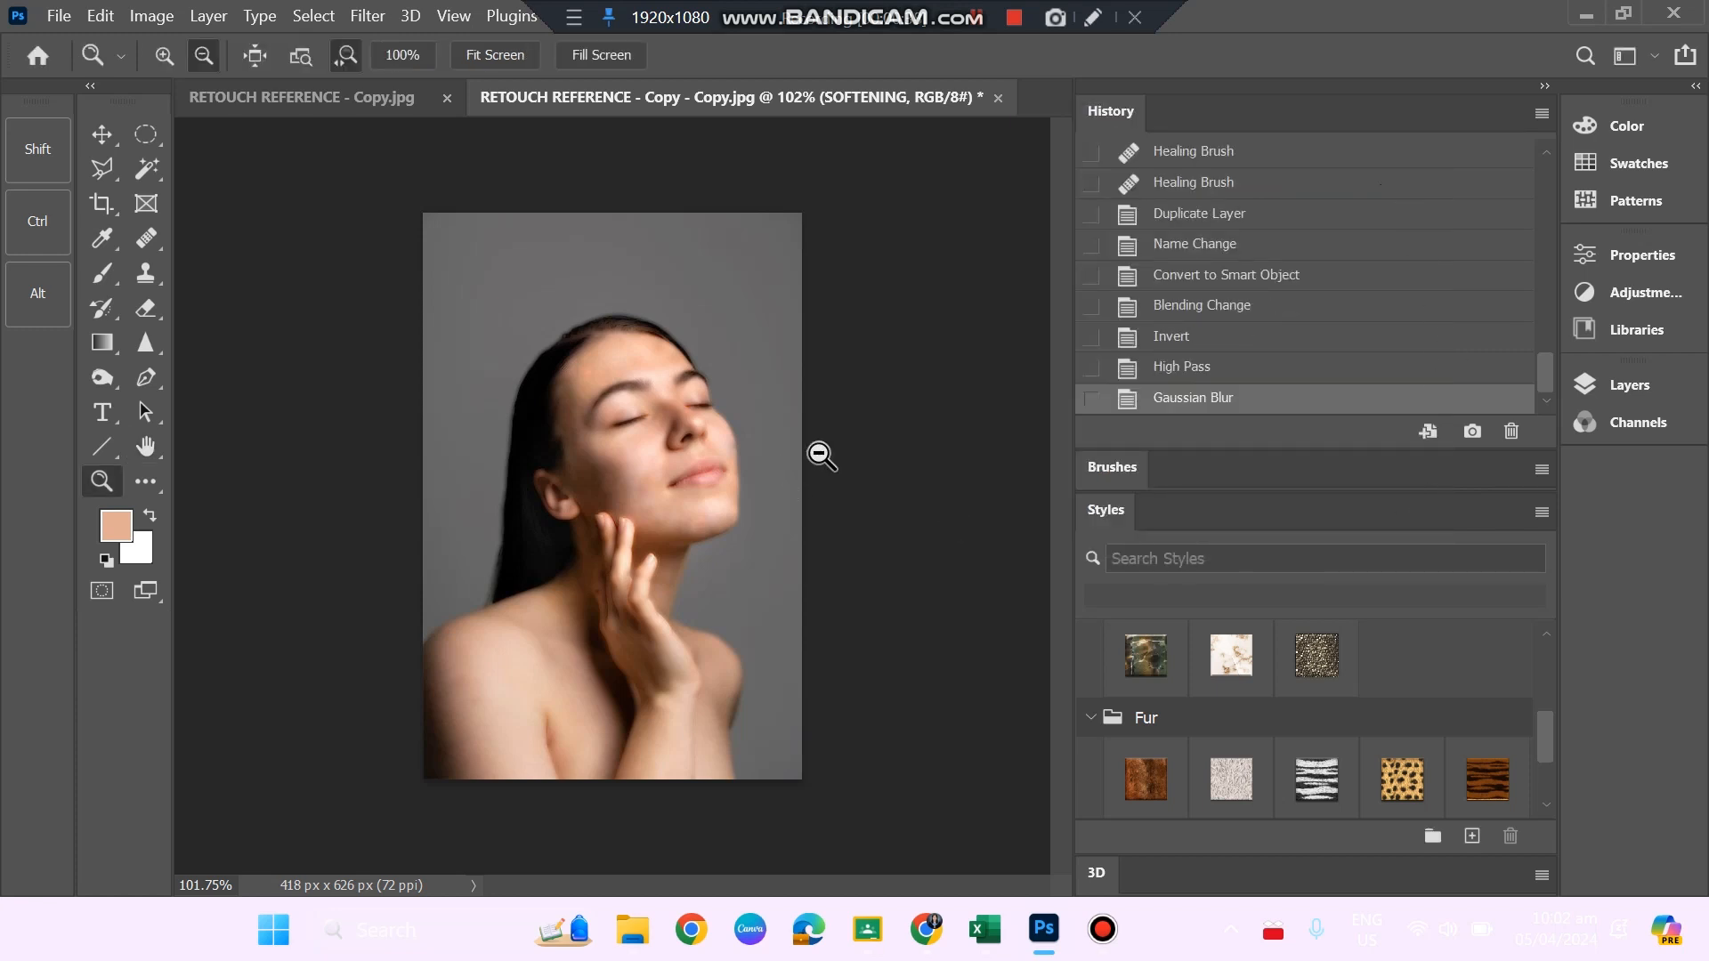
# Add a layer mask to the SOFTENING layer and invert it to black to hide the softening effect.
pyautogui.click(1616, 379)
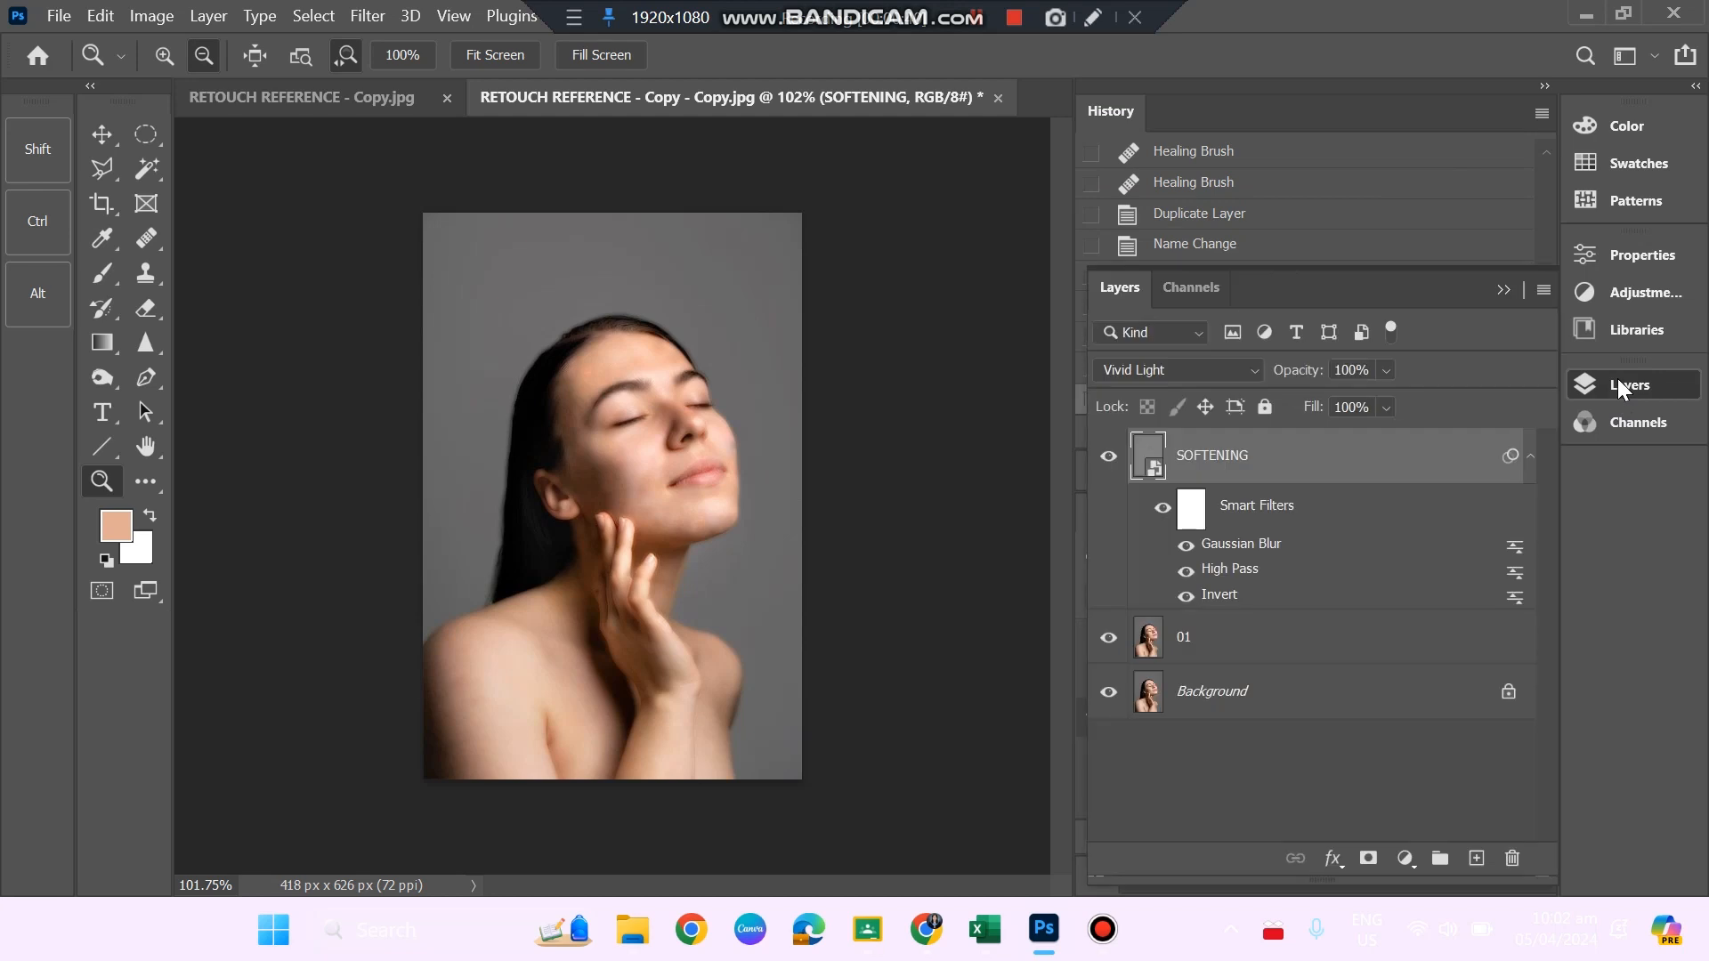
pyautogui.click(1369, 858)
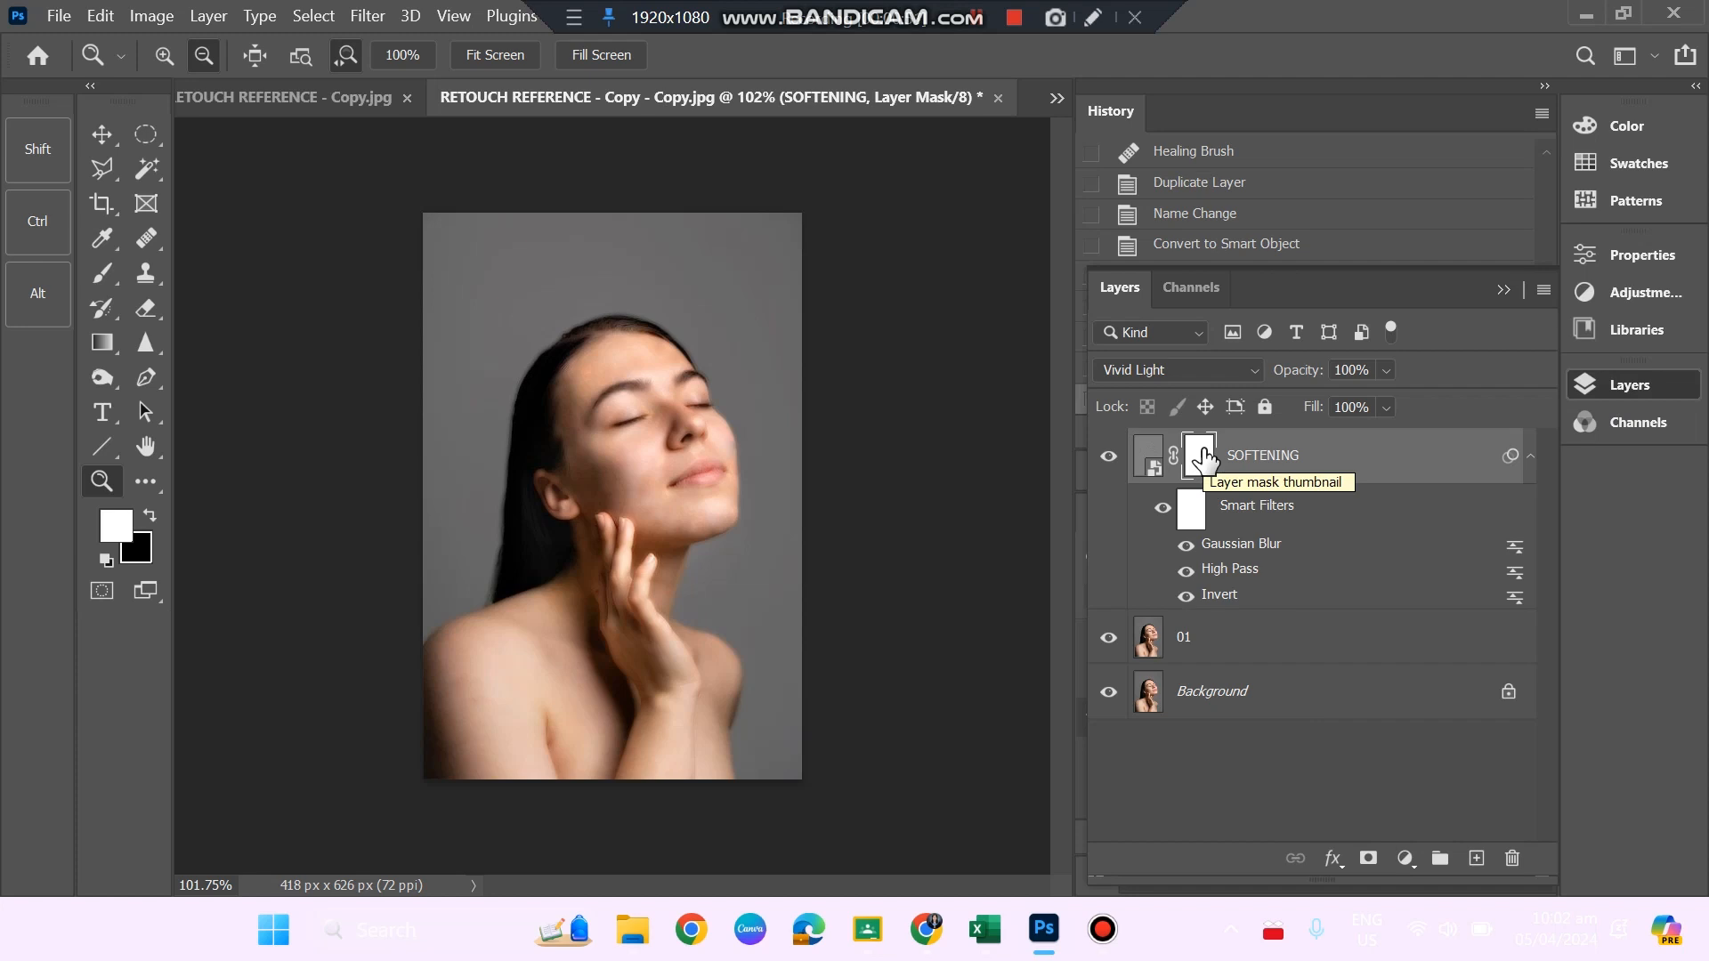
pyautogui.hotkey('ctrl', 'i')
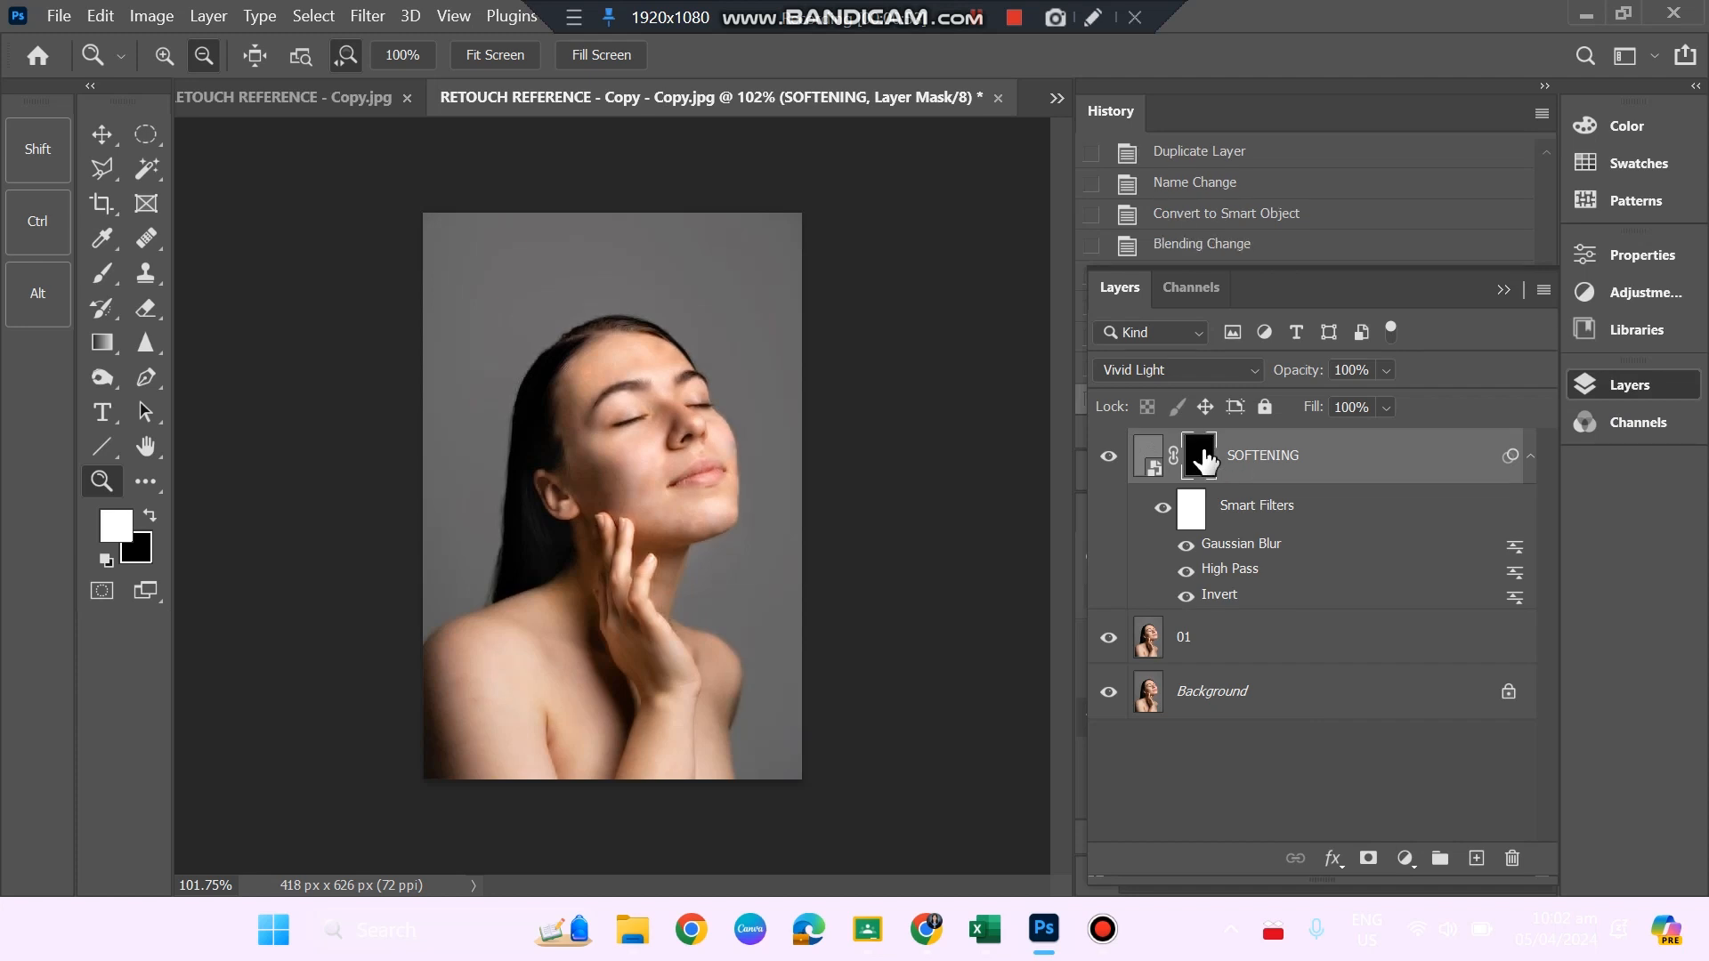
# Paint white on the SOFTENING layer's mask over the forehead and near cheek with a 6 px Brush.
pyautogui.click(93, 272)
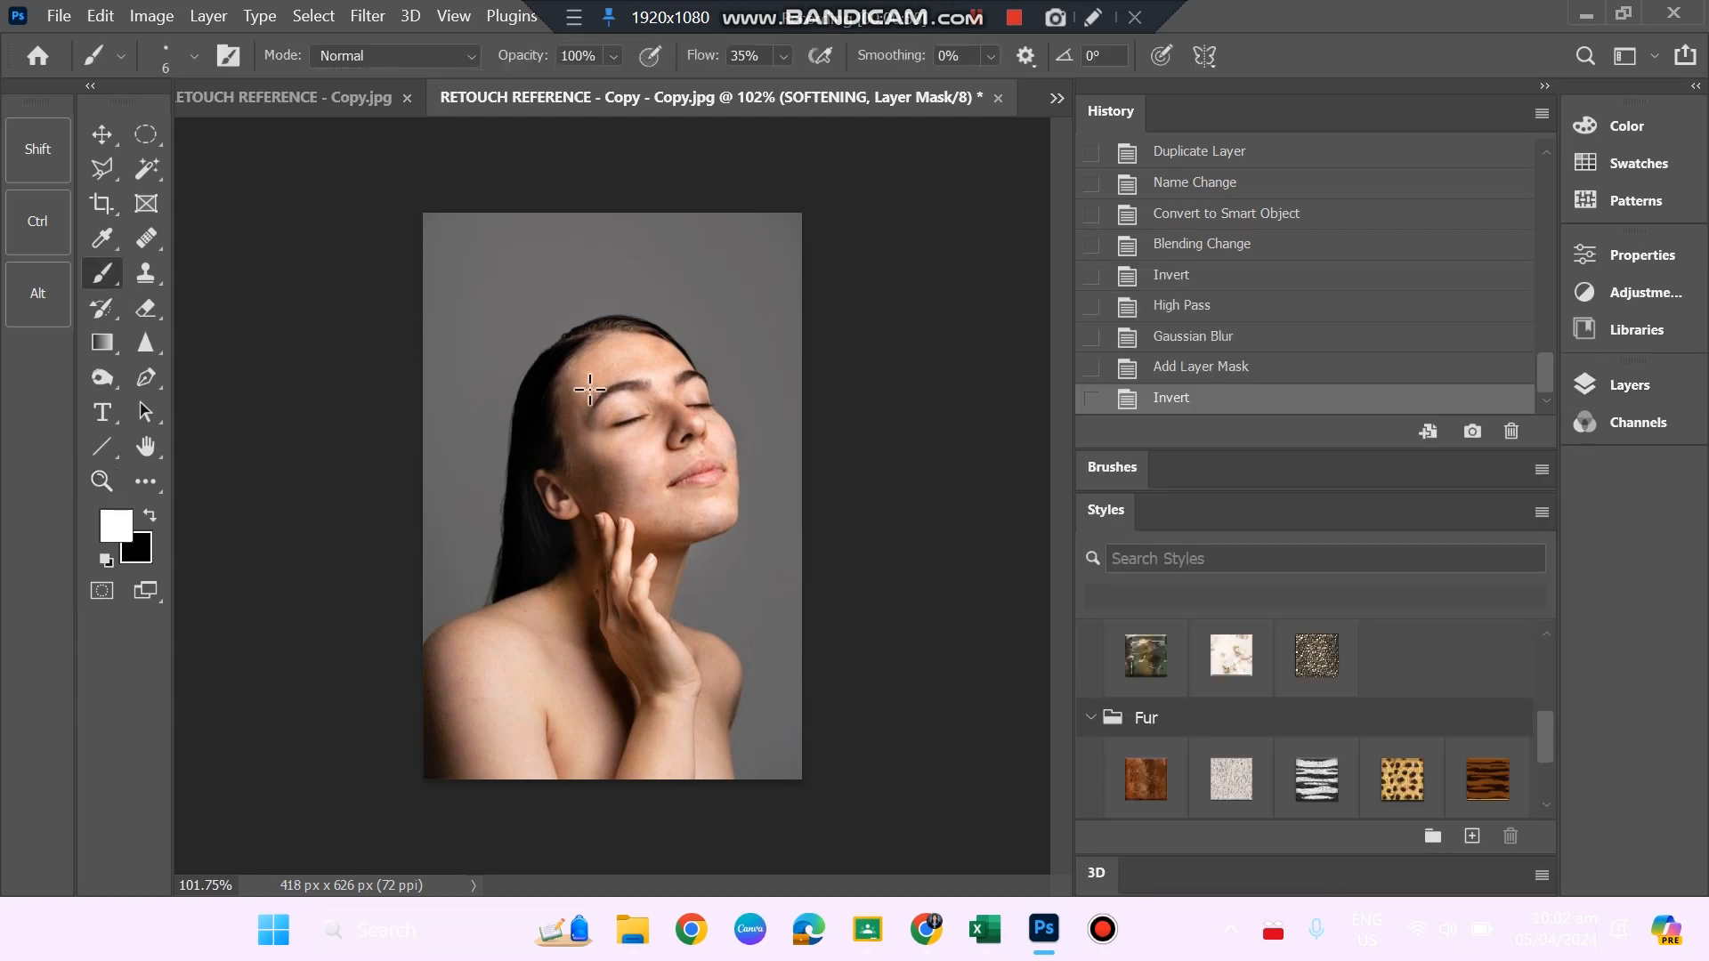
pyautogui.press('z')
pyautogui.moveTo(686, 458); pyautogui.dragTo(695, 506)
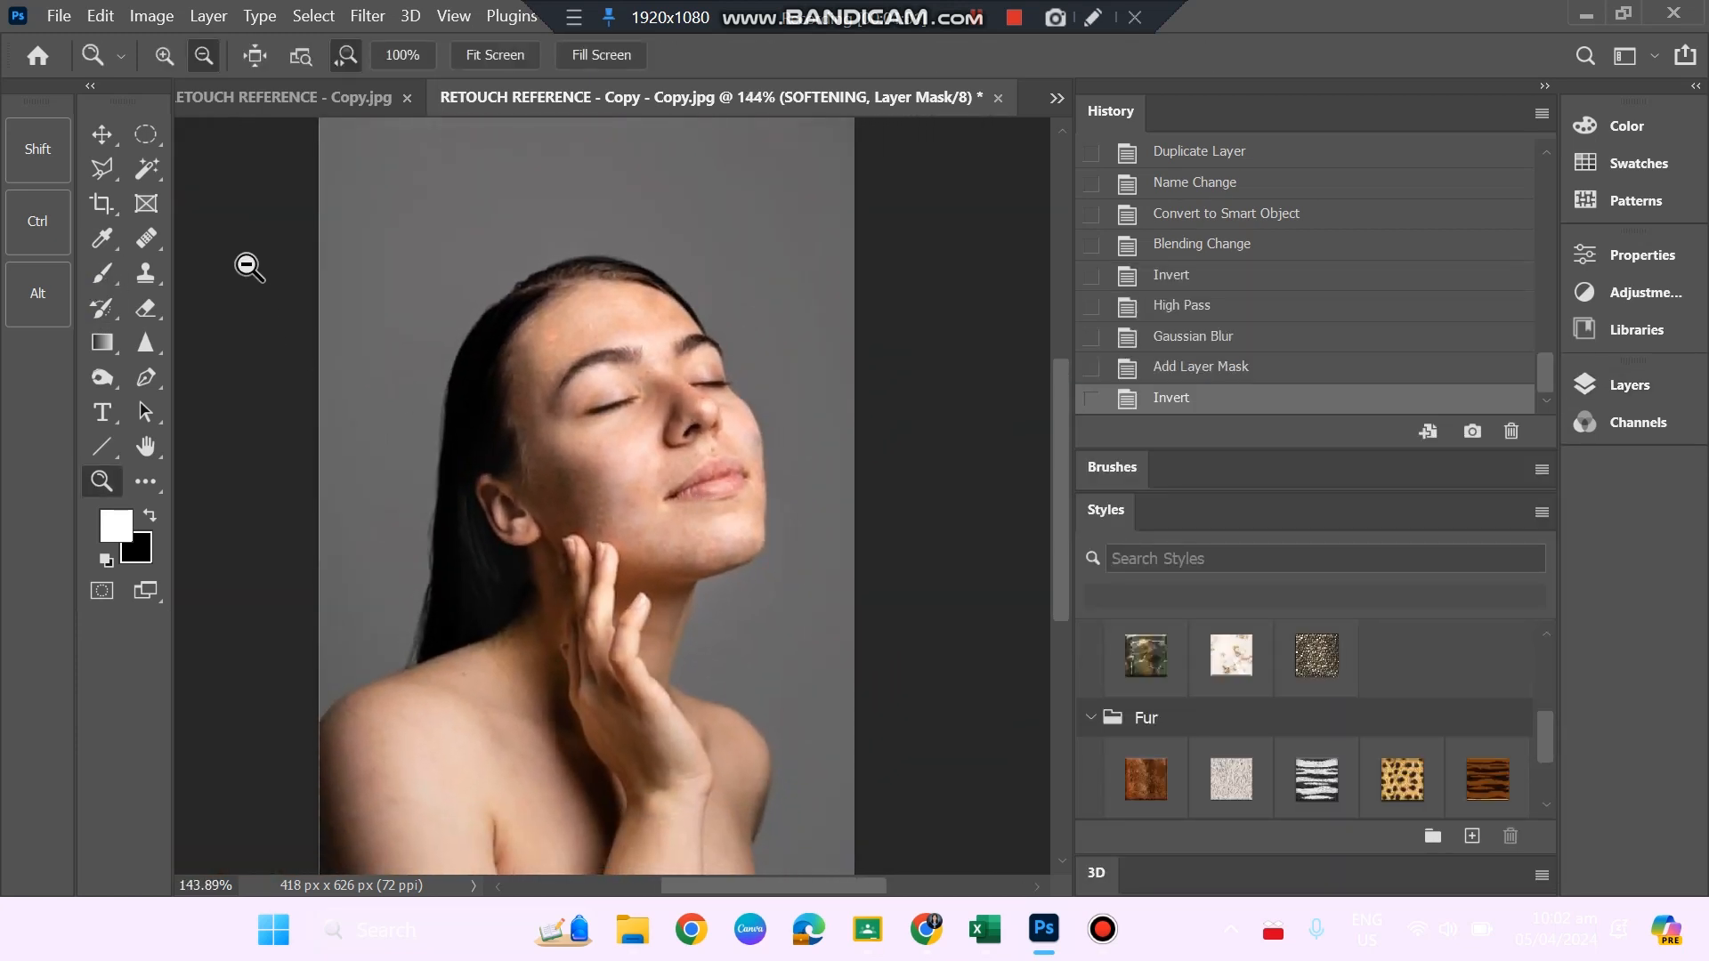
pyautogui.click(103, 273)
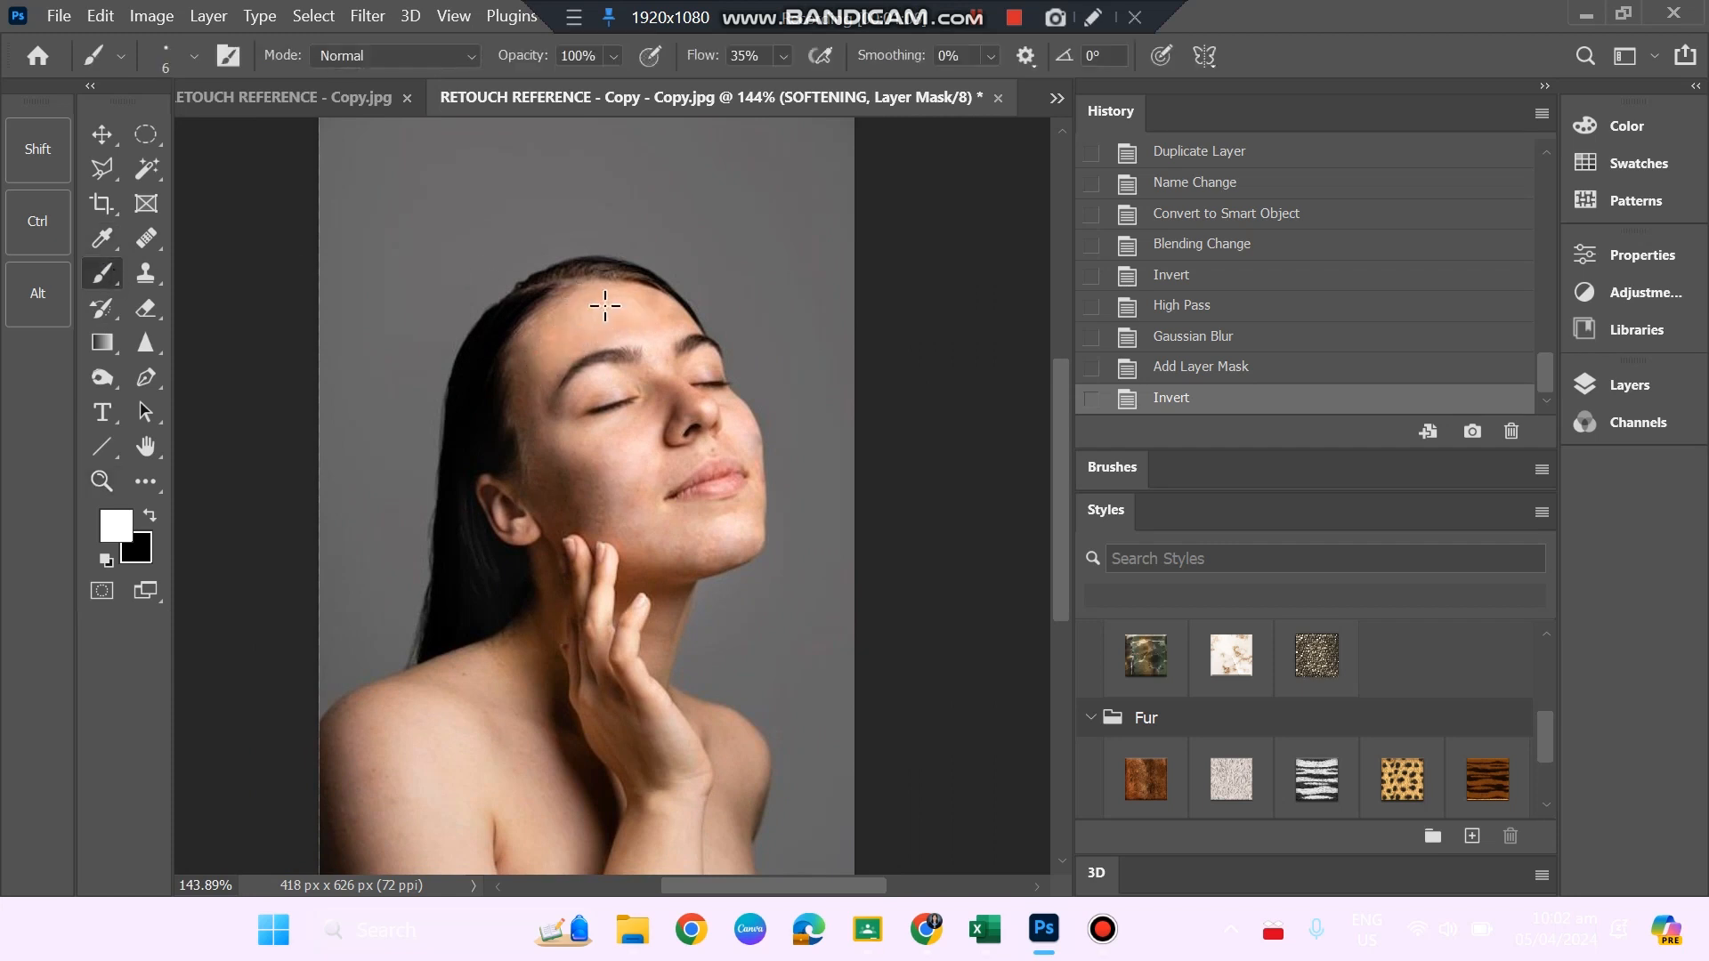
pyautogui.moveTo(653, 333)
pyautogui.mouseDown()
pyautogui.moveTo(599, 313)
pyautogui.moveTo(604, 343)
pyautogui.mouseUp()
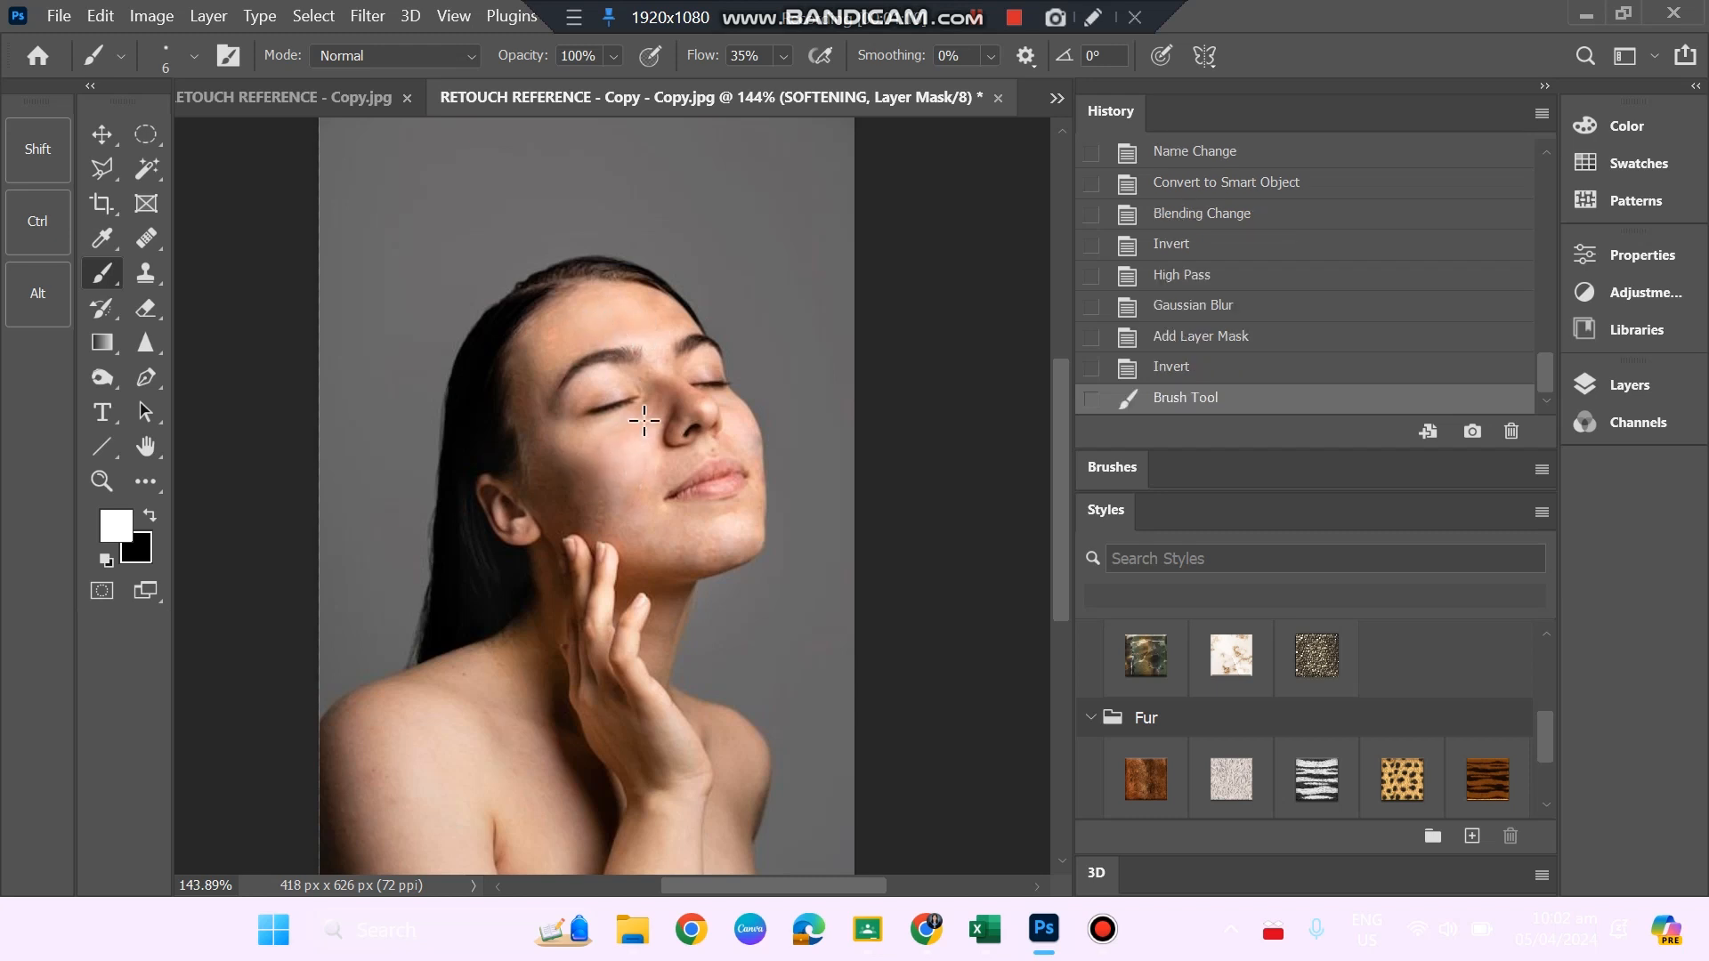
pyautogui.moveTo(648, 504)
pyautogui.mouseDown()
pyautogui.moveTo(778, 584)
pyautogui.moveTo(759, 578)
pyautogui.mouseUp()
# Enlarge the brush to 25 px and paint the SOFTENING mask over the chin, nose and far cheek.
pyautogui.press('z')
pyautogui.press('b')
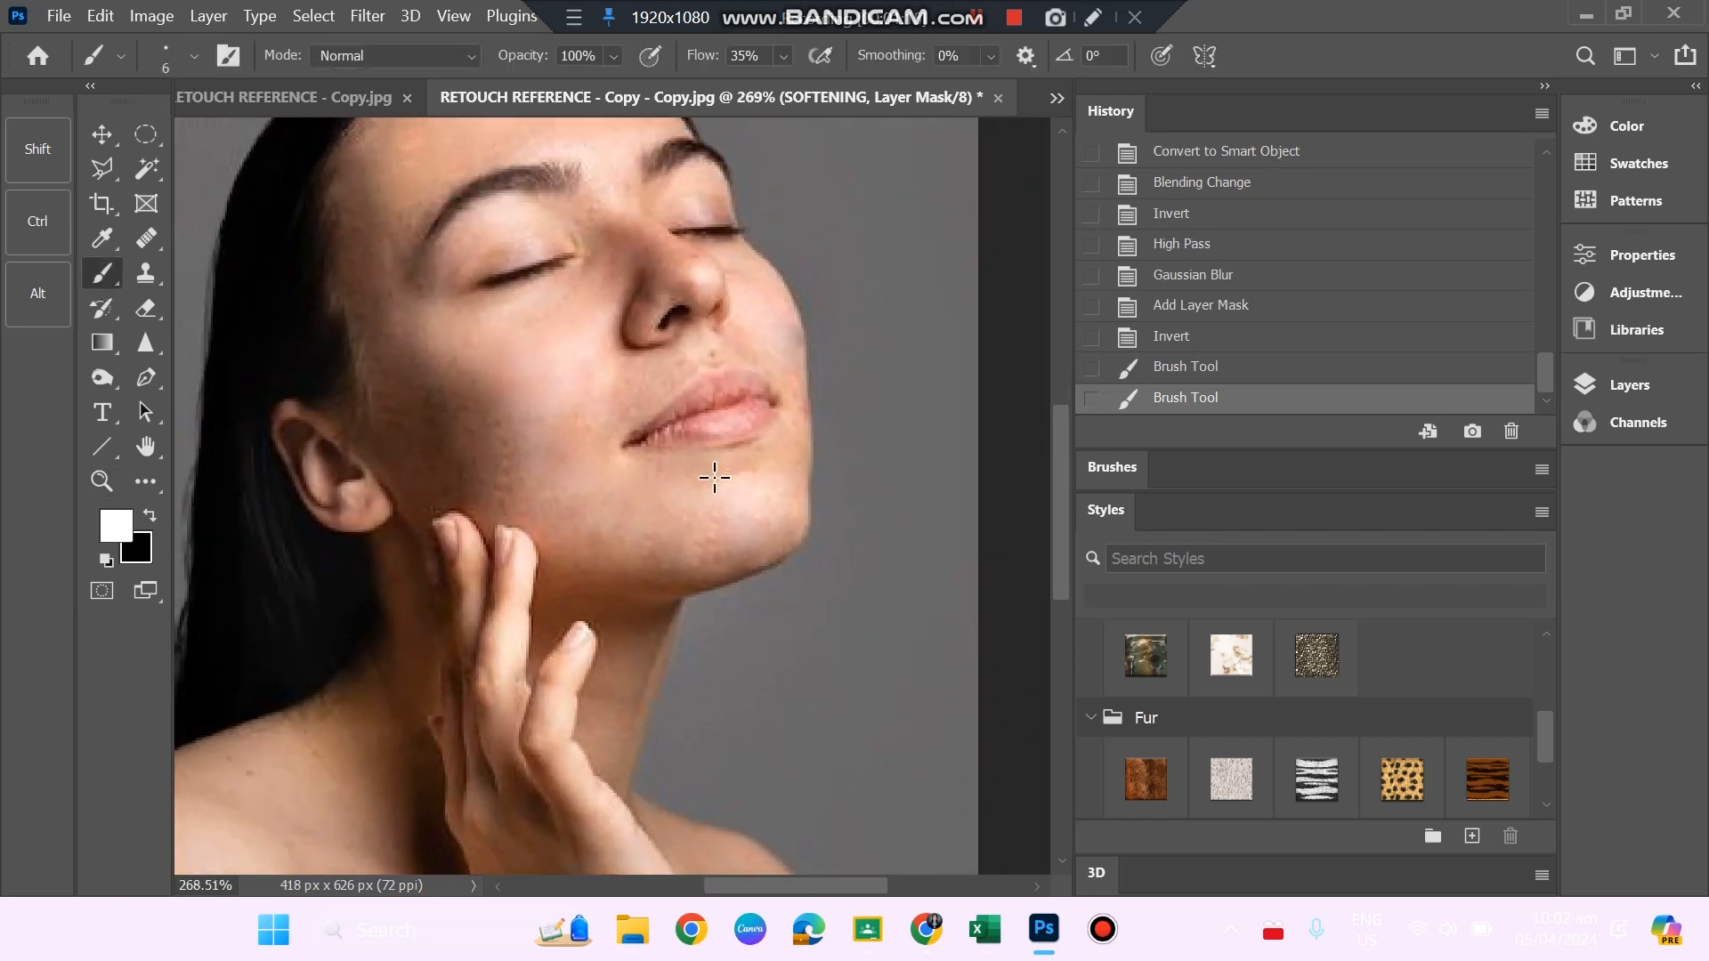
pyautogui.click(167, 49)
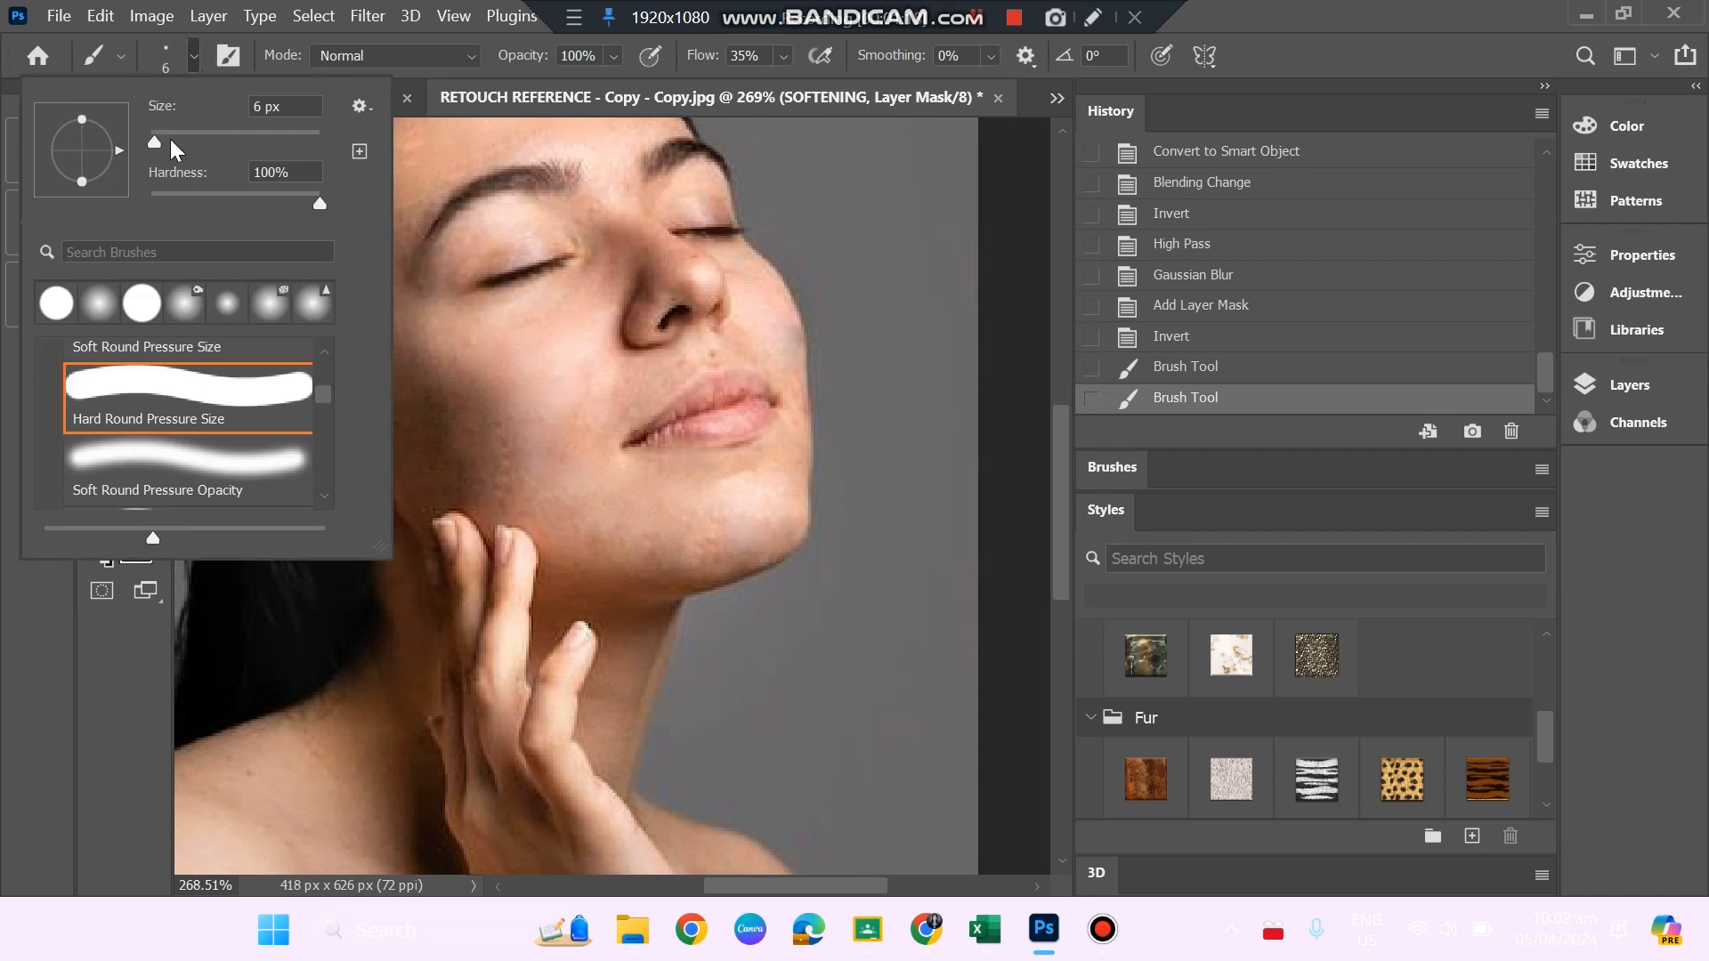
pyautogui.moveTo(169, 139); pyautogui.dragTo(169, 139)
pyautogui.click(653, 493)
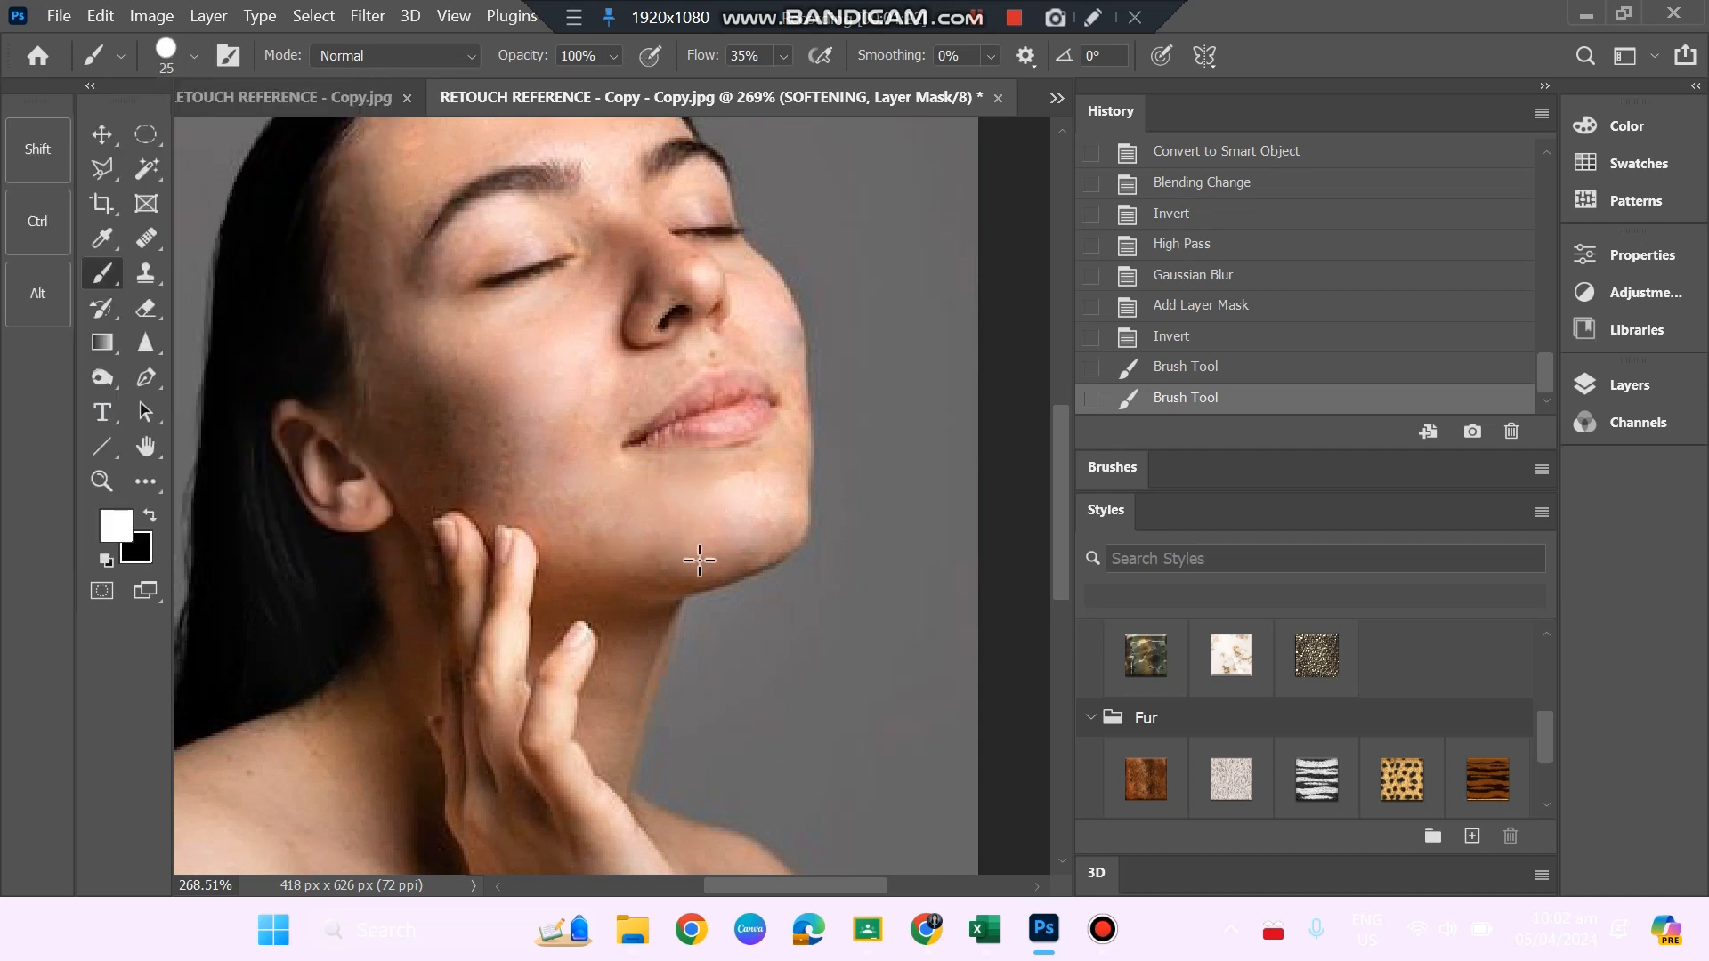
pyautogui.moveTo(716, 504)
pyautogui.mouseDown()
pyautogui.moveTo(783, 458)
pyautogui.moveTo(761, 454)
pyautogui.mouseUp()
pyautogui.moveTo(660, 287)
pyautogui.mouseDown()
pyautogui.moveTo(623, 252)
pyautogui.moveTo(655, 270)
pyautogui.moveTo(655, 243)
pyautogui.moveTo(693, 264)
pyautogui.moveTo(741, 322)
pyautogui.moveTo(763, 311)
pyautogui.moveTo(783, 374)
pyautogui.mouseUp()
pyautogui.moveTo(743, 288); pyautogui.dragTo(766, 297)
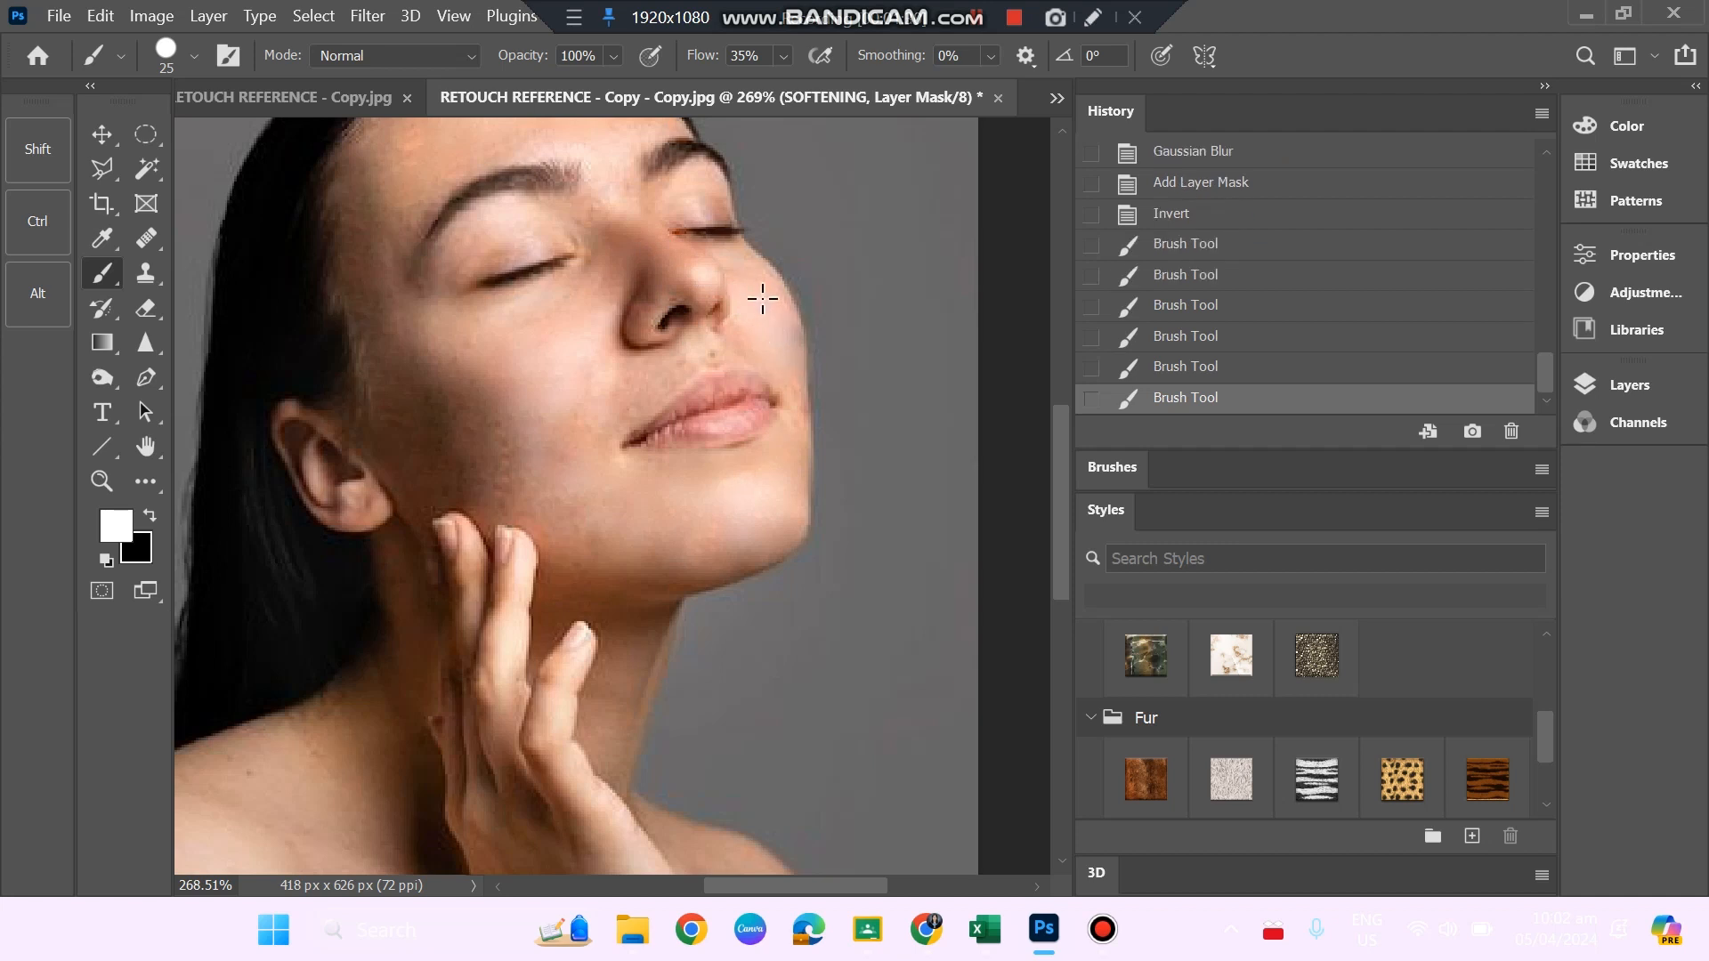
# Undo the last two mask strokes and repaint the far cheek beside the nose.
pyautogui.hotkey('ctrl', 'z')
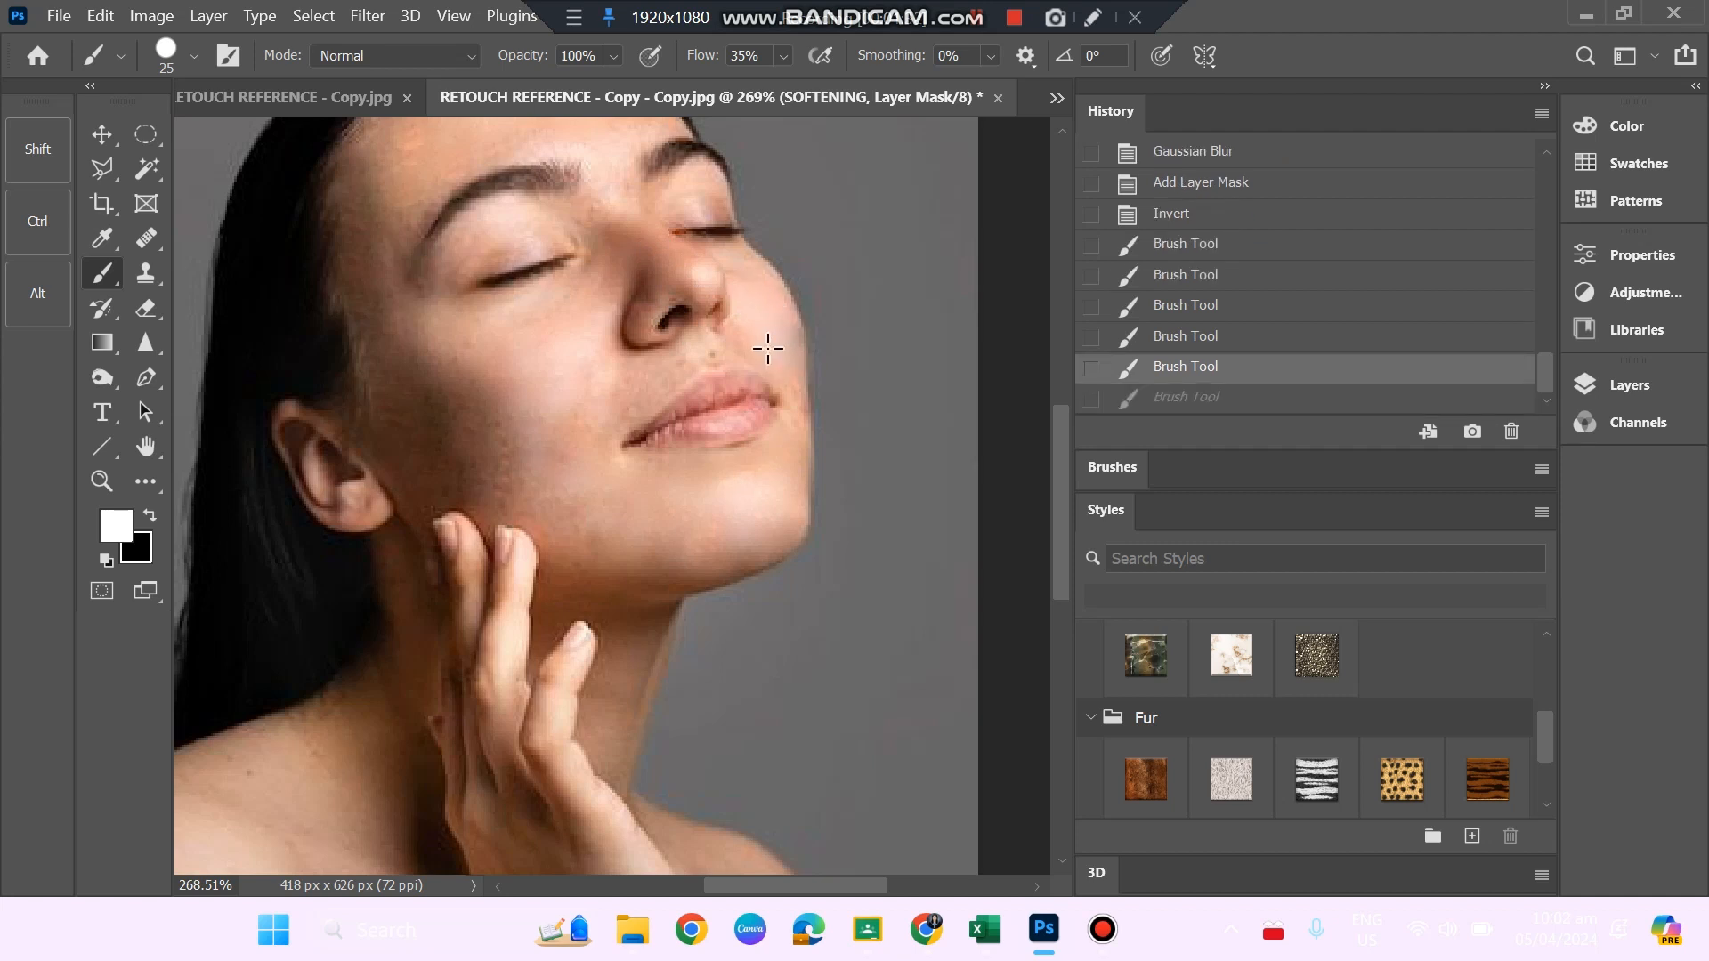
pyautogui.press('z')
pyautogui.moveTo(782, 355); pyautogui.dragTo(836, 436)
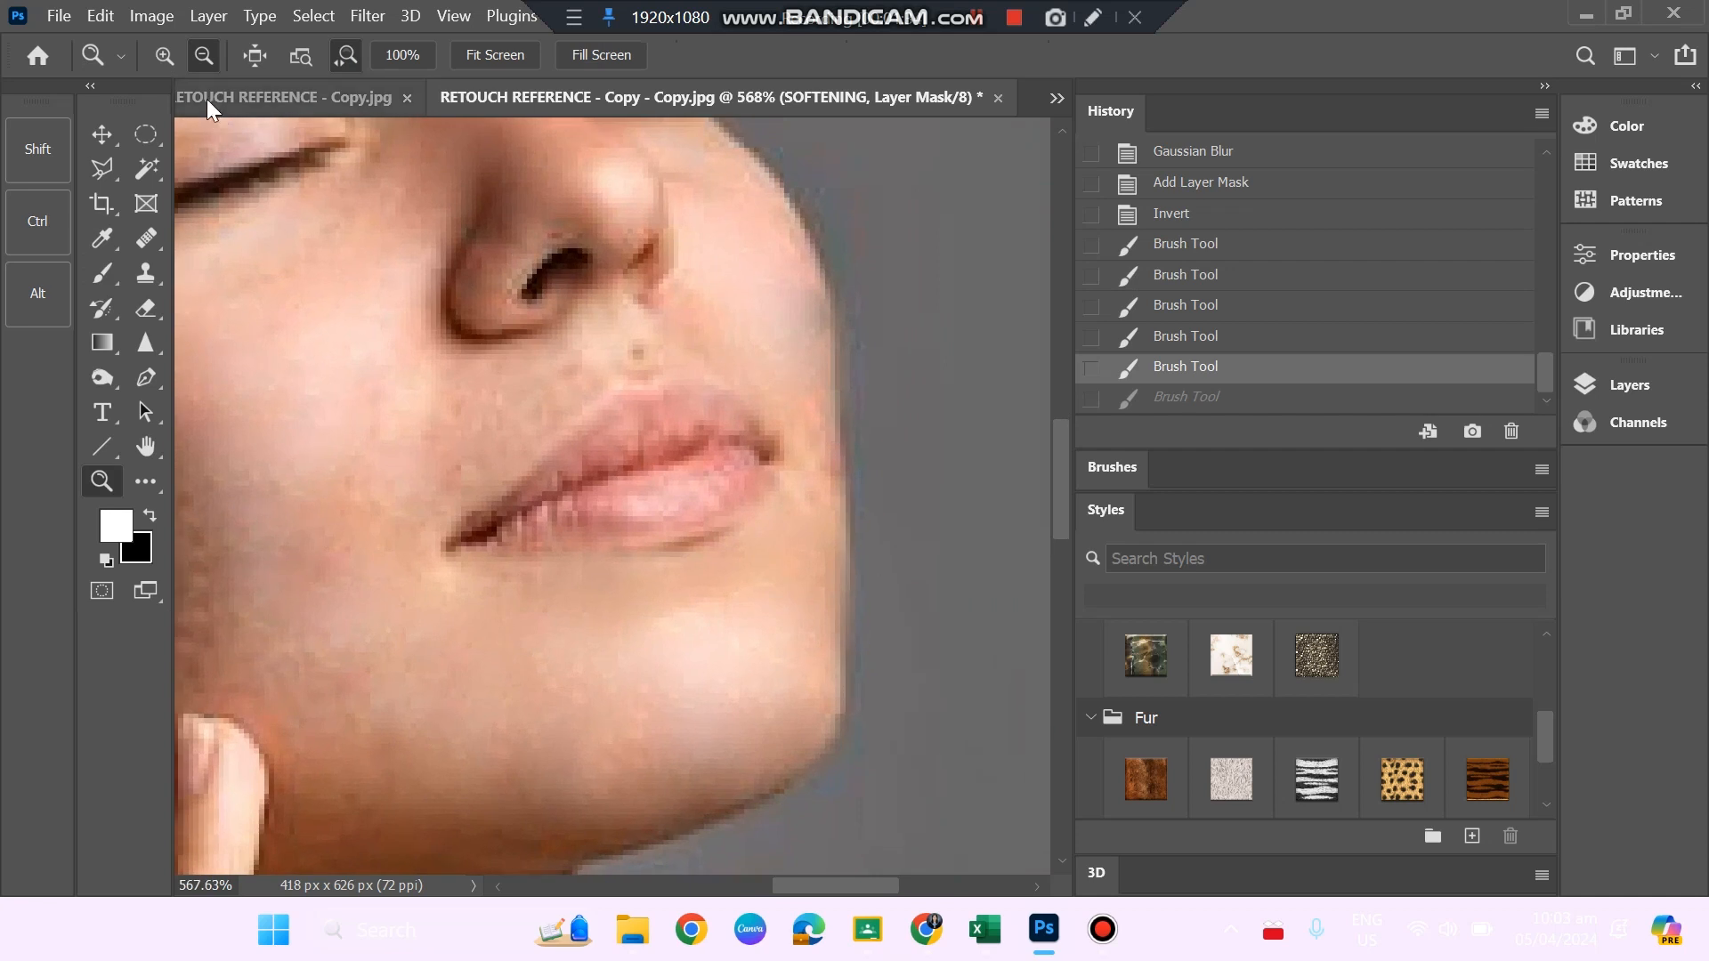
pyautogui.hotkey('ctrl', 'z')
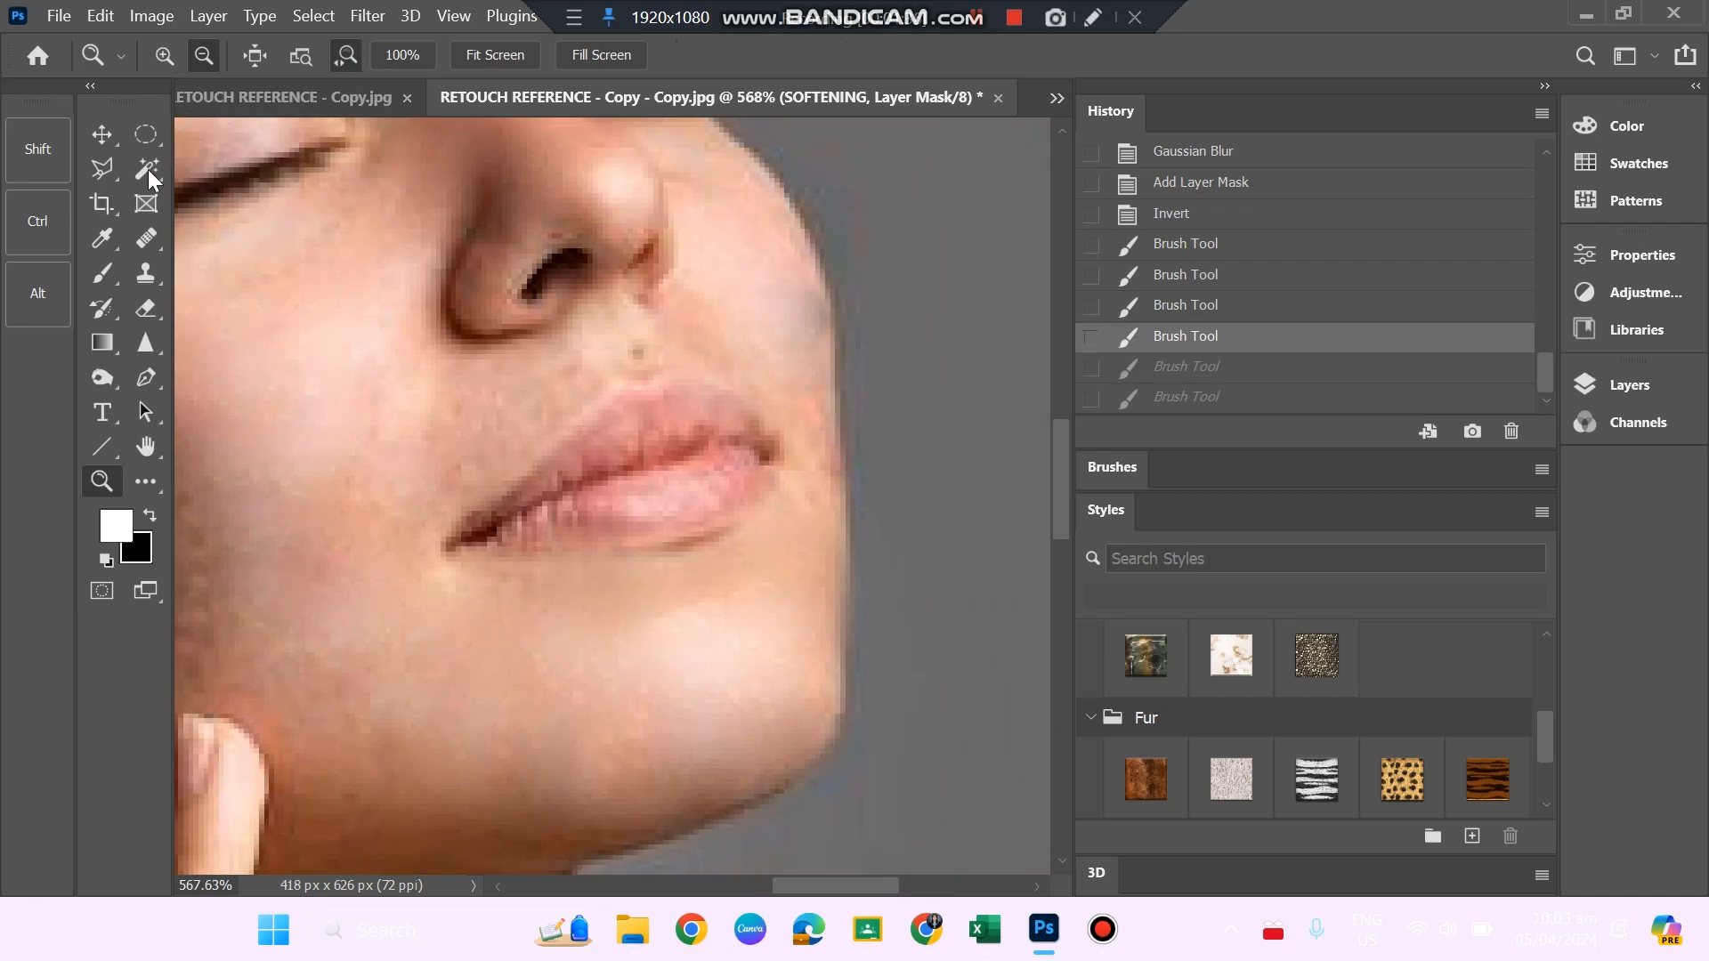
pyautogui.click(102, 273)
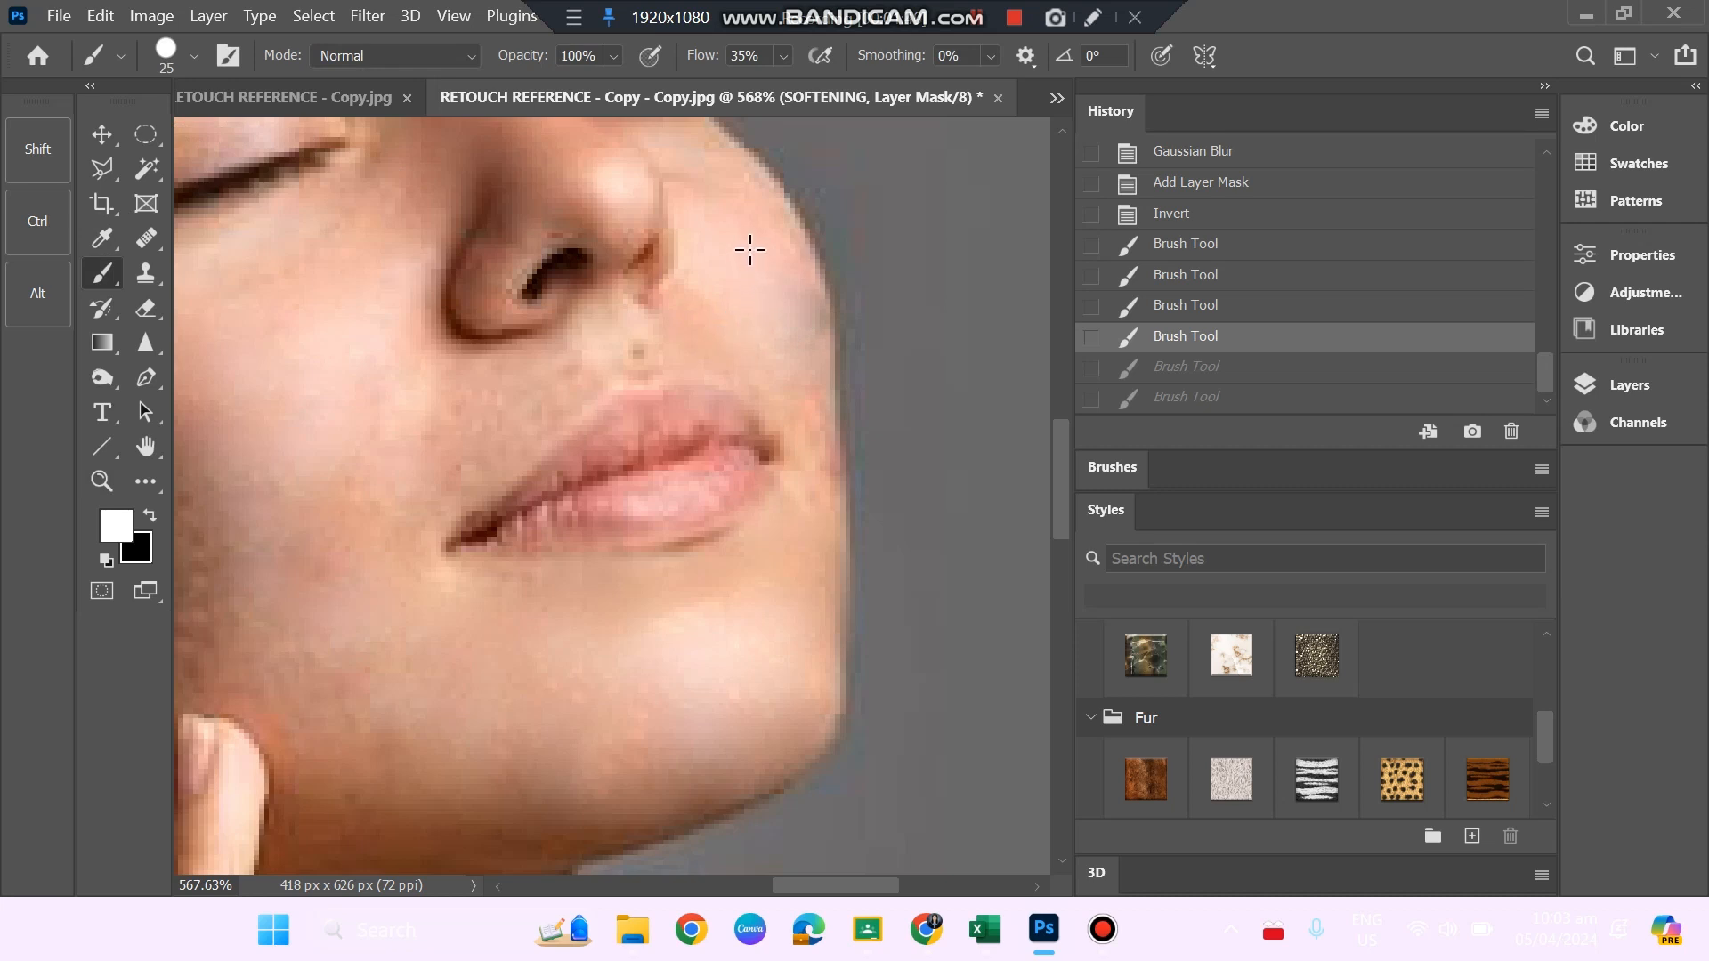
pyautogui.moveTo(751, 250); pyautogui.dragTo(751, 269)
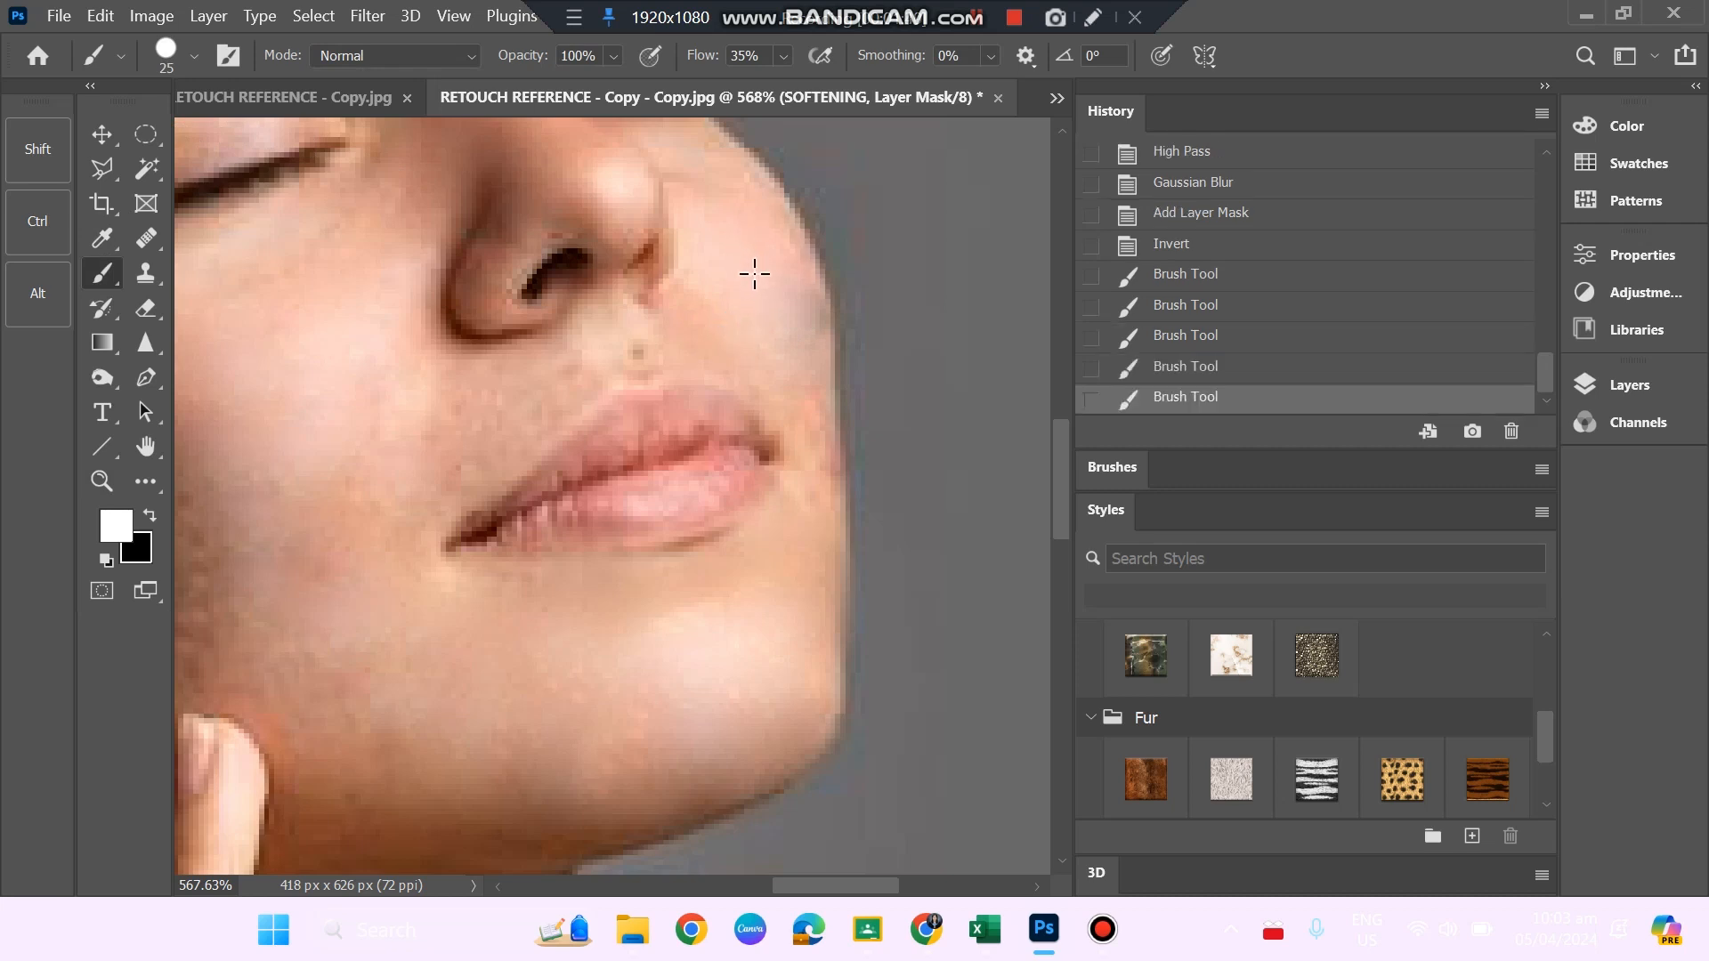
pyautogui.click(790, 397)
pyautogui.click(293, 96)
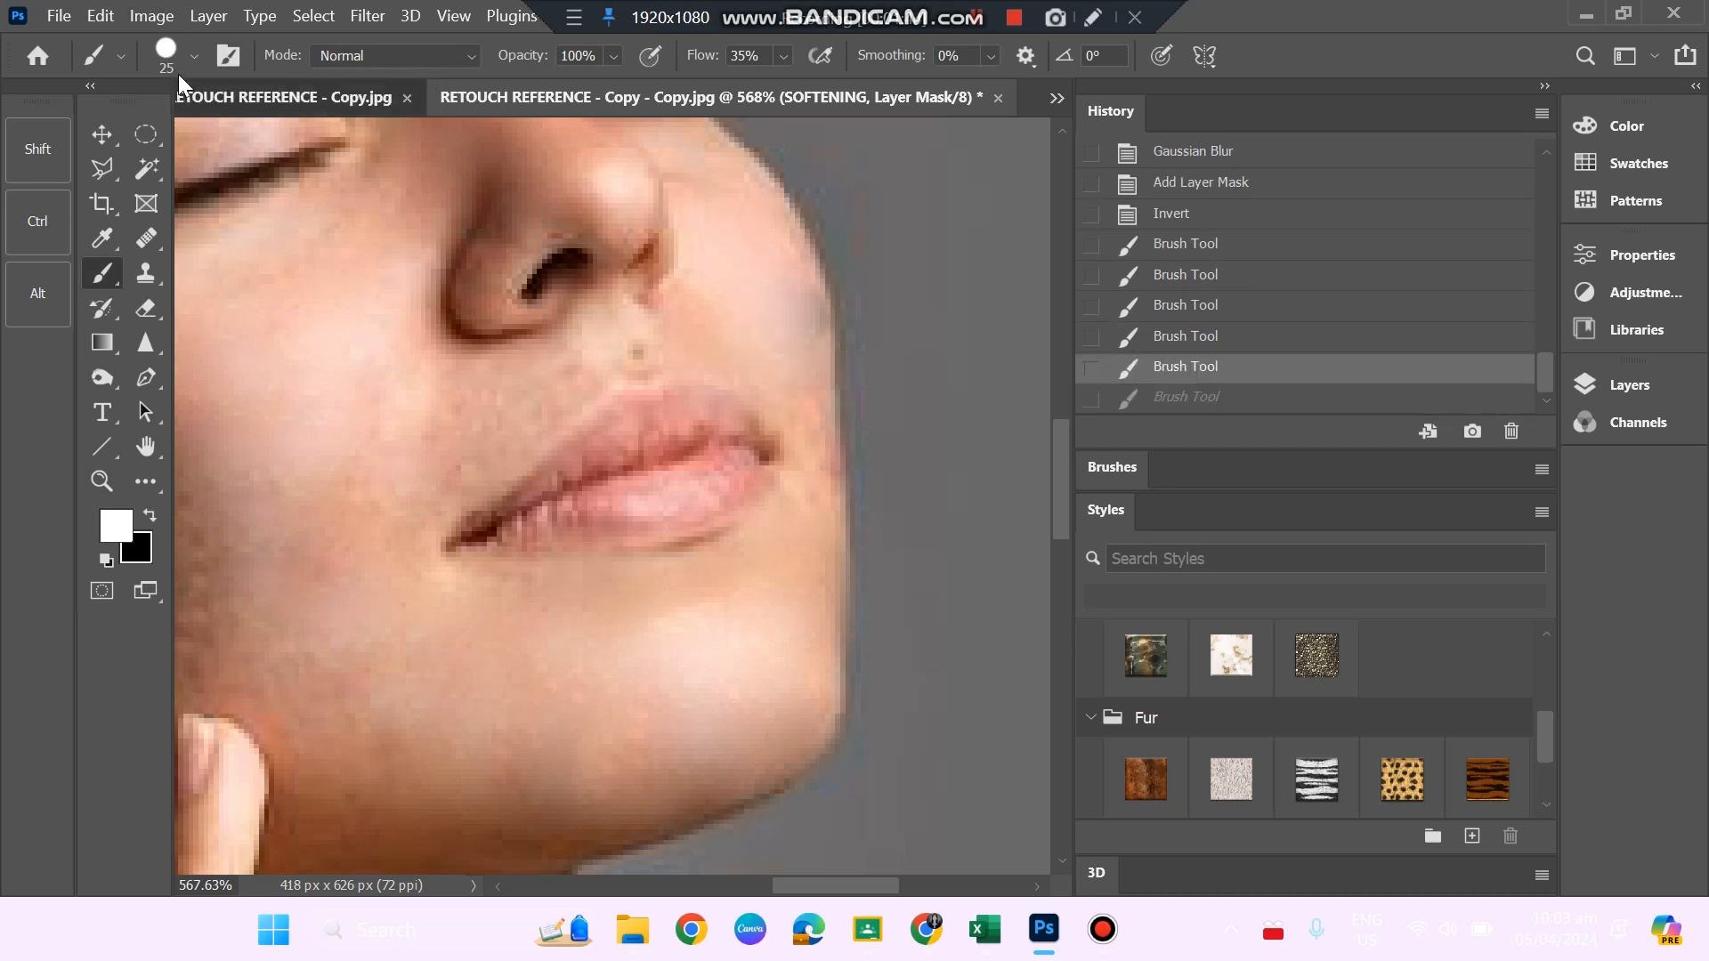
pyautogui.click(180, 55)
pyautogui.click(831, 103)
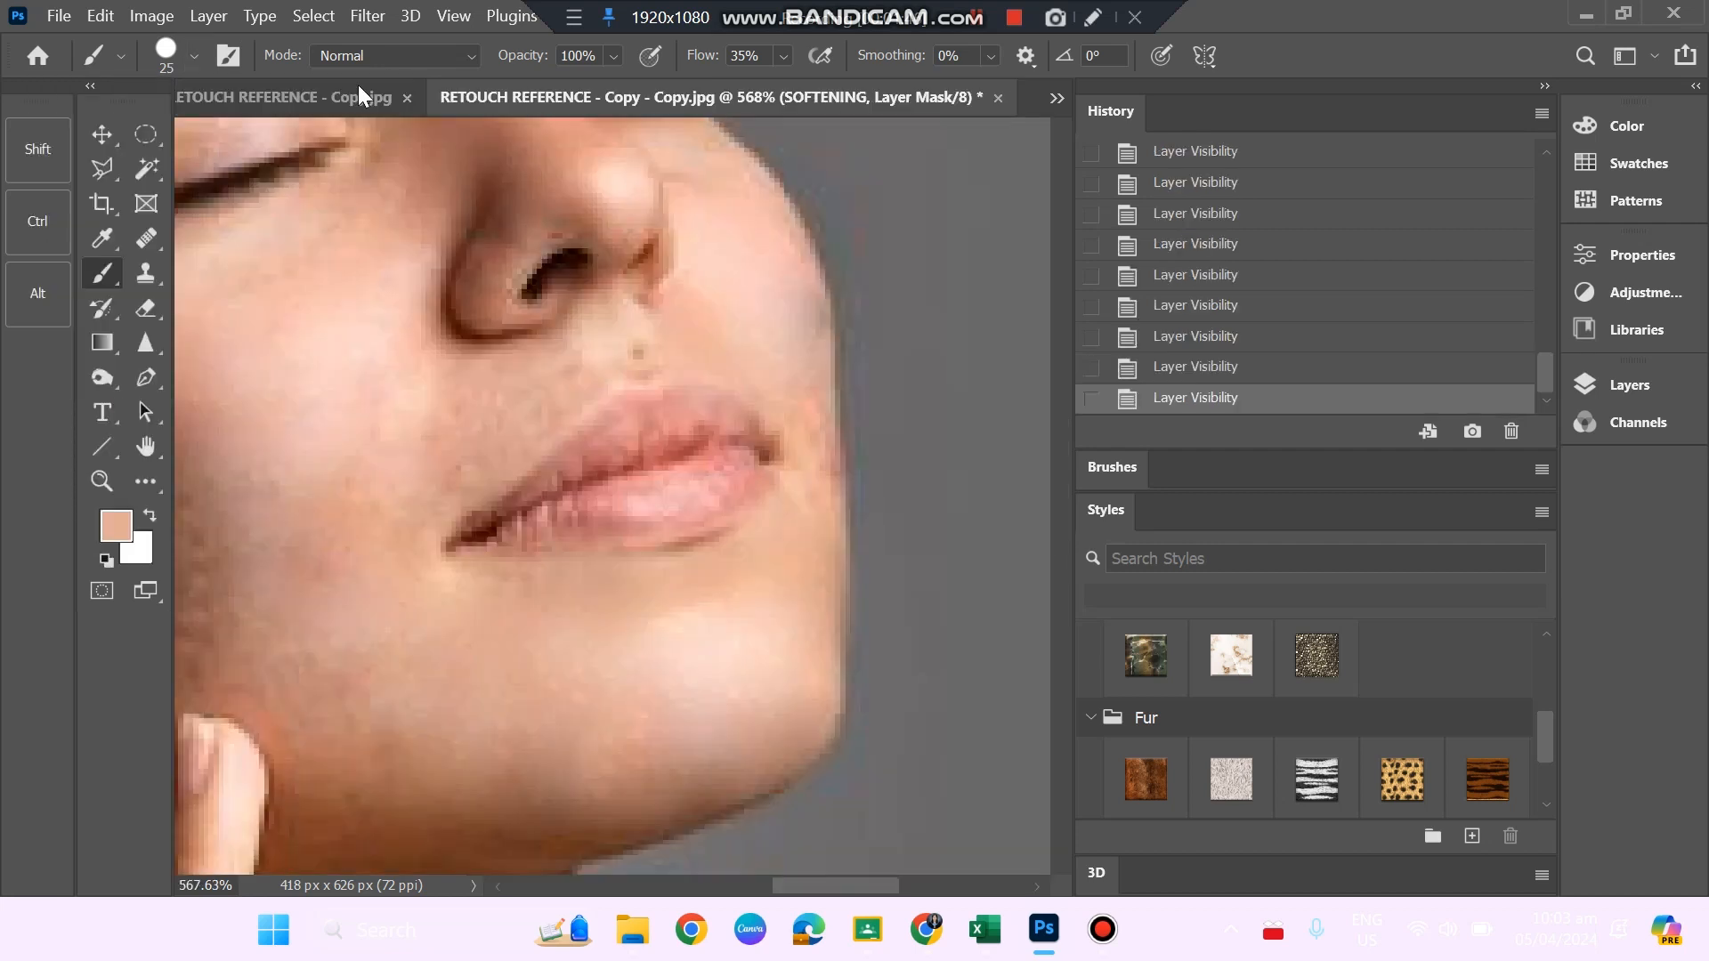
# Reduce the brush to 15 px and paint the mask over the skin around the mouth, undoing strokes that miss.
pyautogui.click(174, 55)
pyautogui.moveTo(180, 139); pyautogui.dragTo(162, 139)
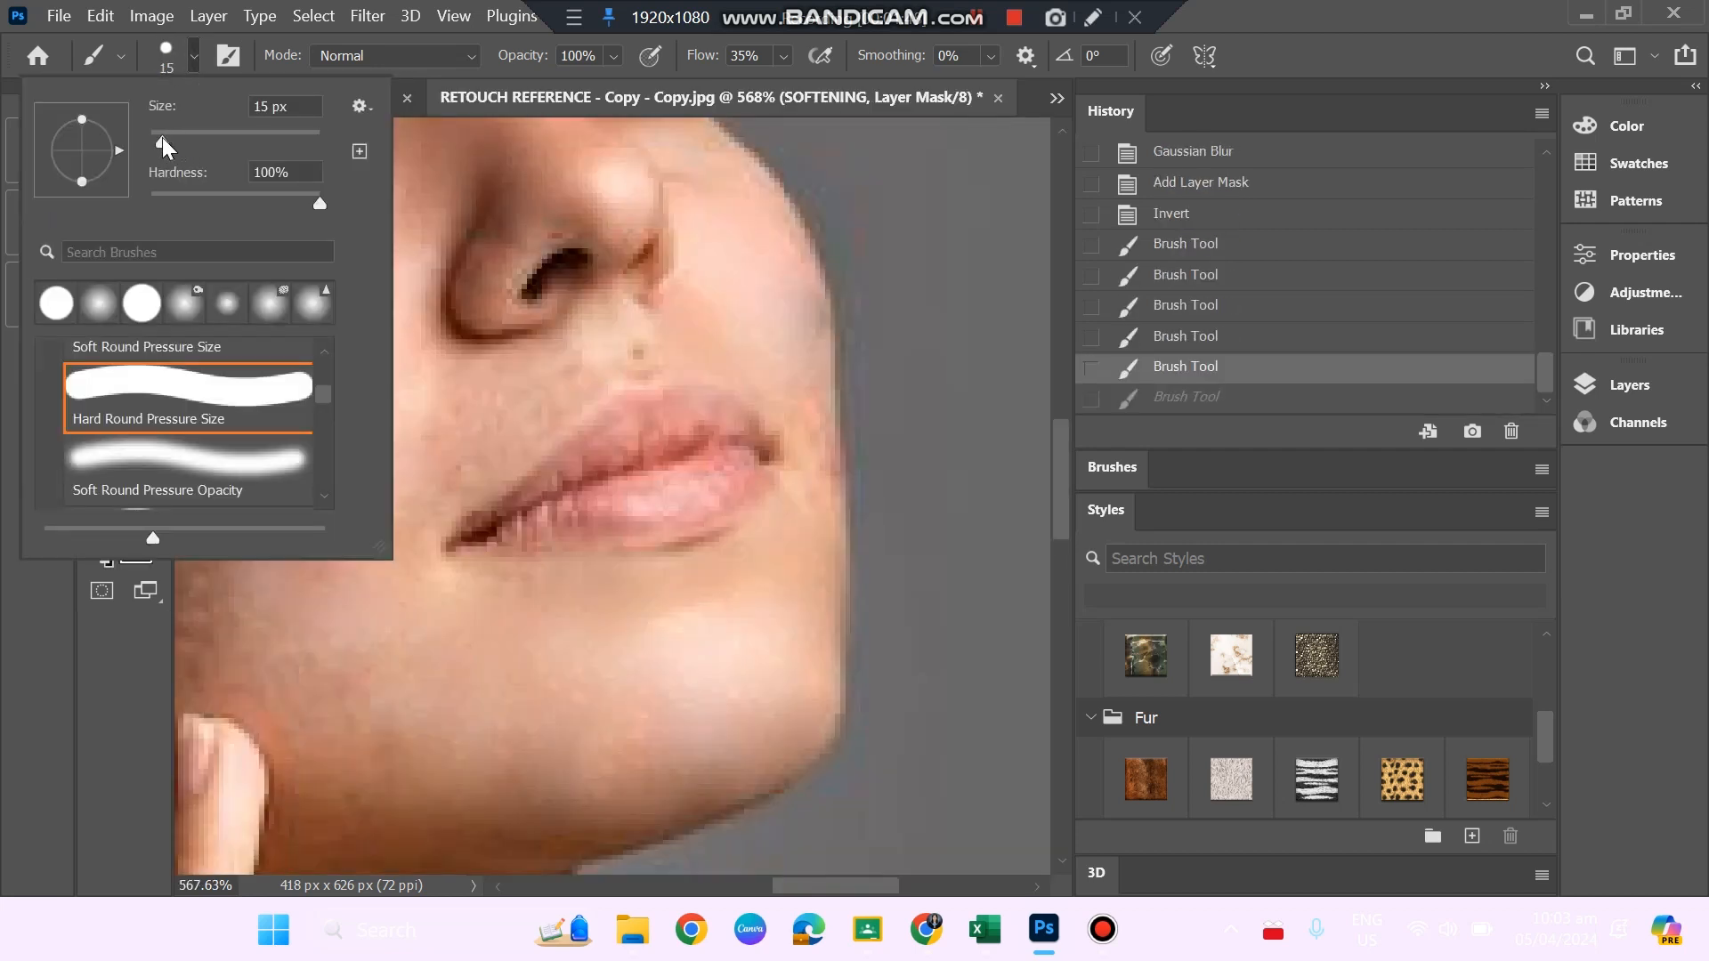
pyautogui.click(778, 354)
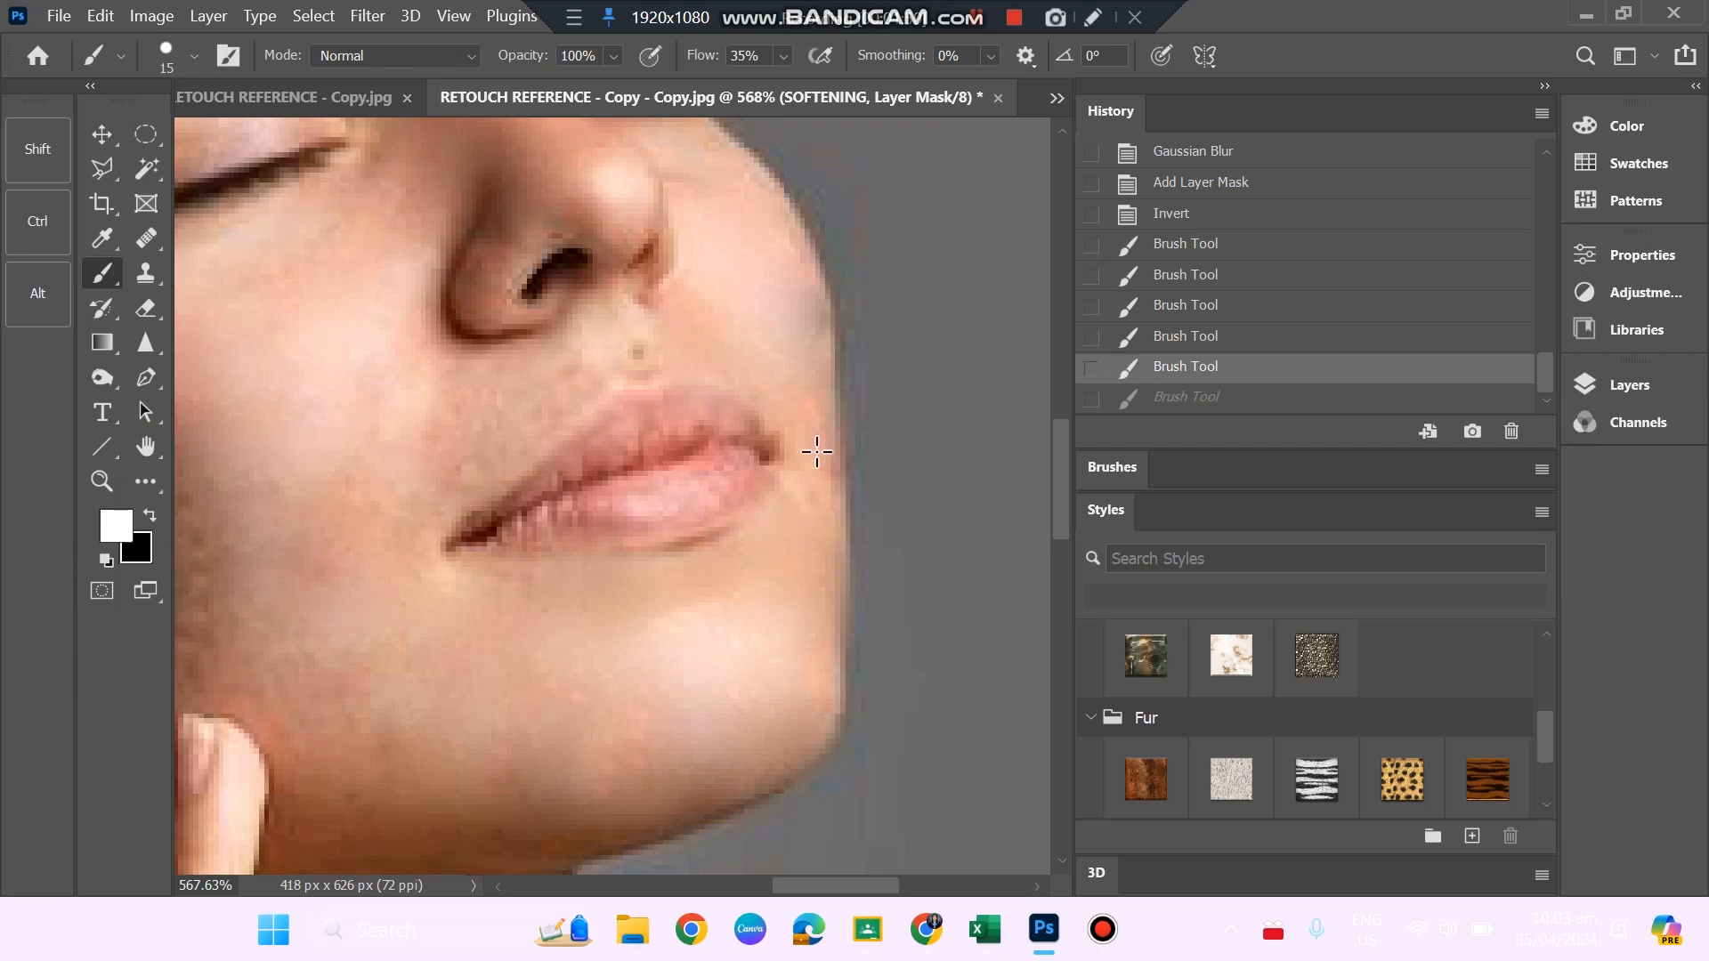
pyautogui.click(816, 448)
pyautogui.hotkey('ctrl', 'z')
pyautogui.click(826, 485)
pyautogui.hotkey('ctrl', 'z')
pyautogui.click(766, 442)
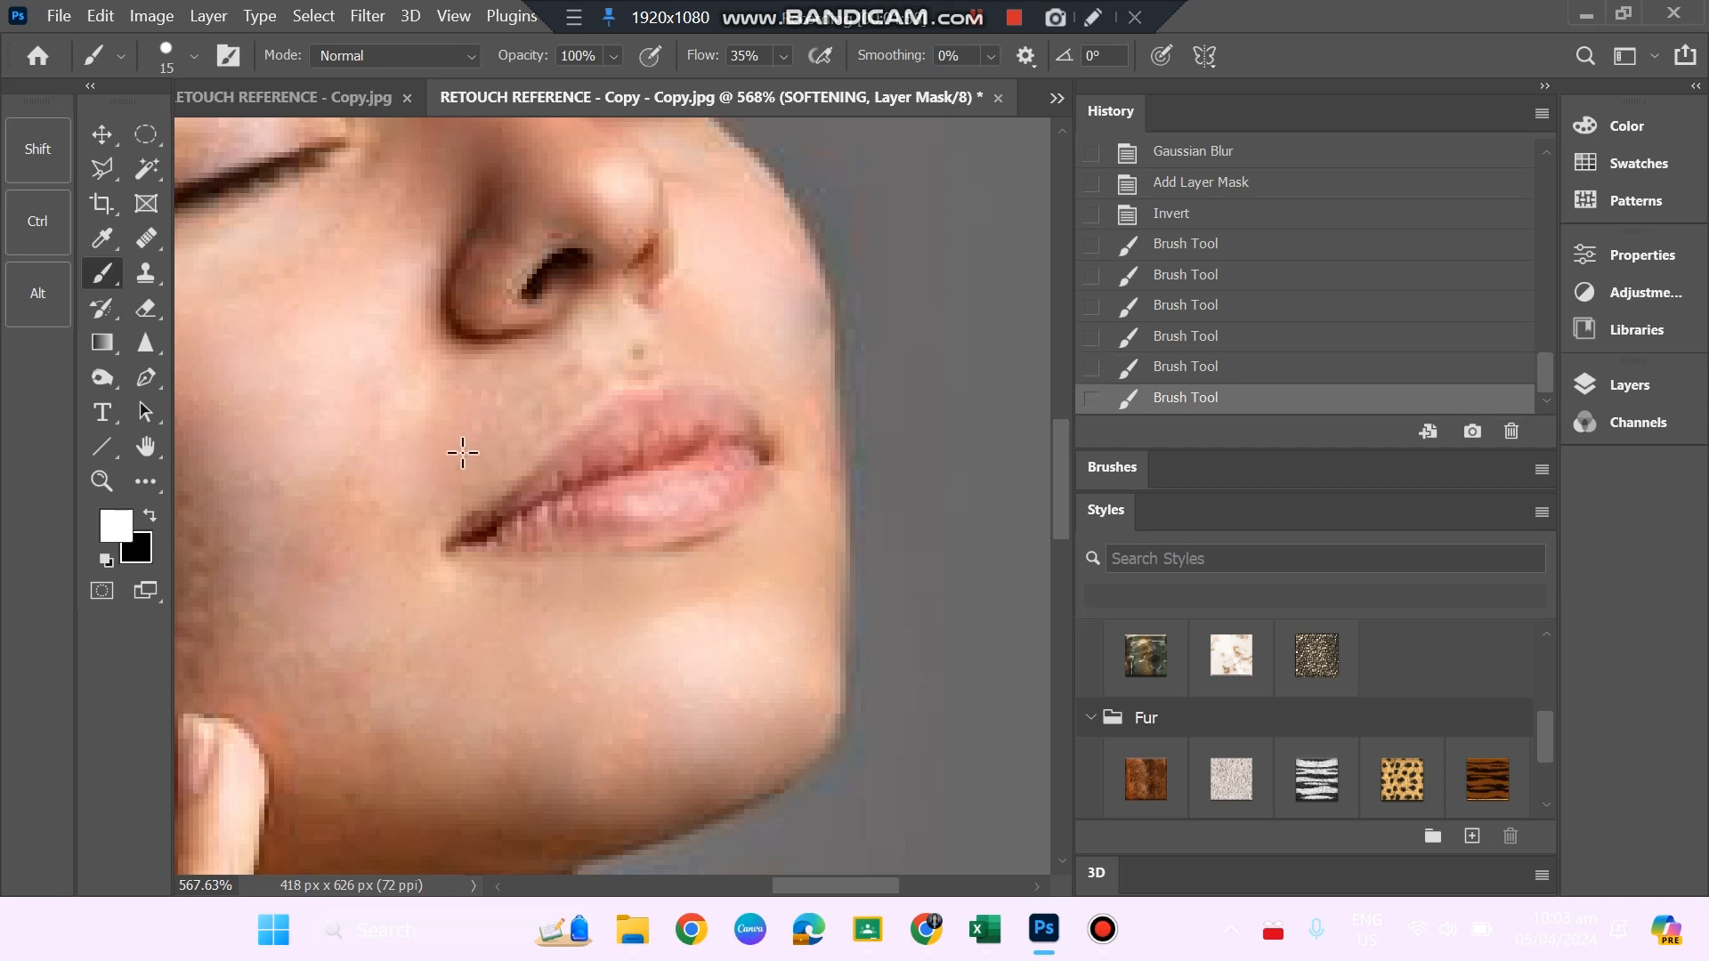
pyautogui.moveTo(453, 412); pyautogui.dragTo(480, 392)
# Paint the SOFTENING mask over the near cheek between the nose and the ear with the 15 px brush.
pyautogui.press('z')
pyautogui.moveTo(483, 480); pyautogui.dragTo(374, 496)
pyautogui.moveTo(432, 599); pyautogui.dragTo(454, 610)
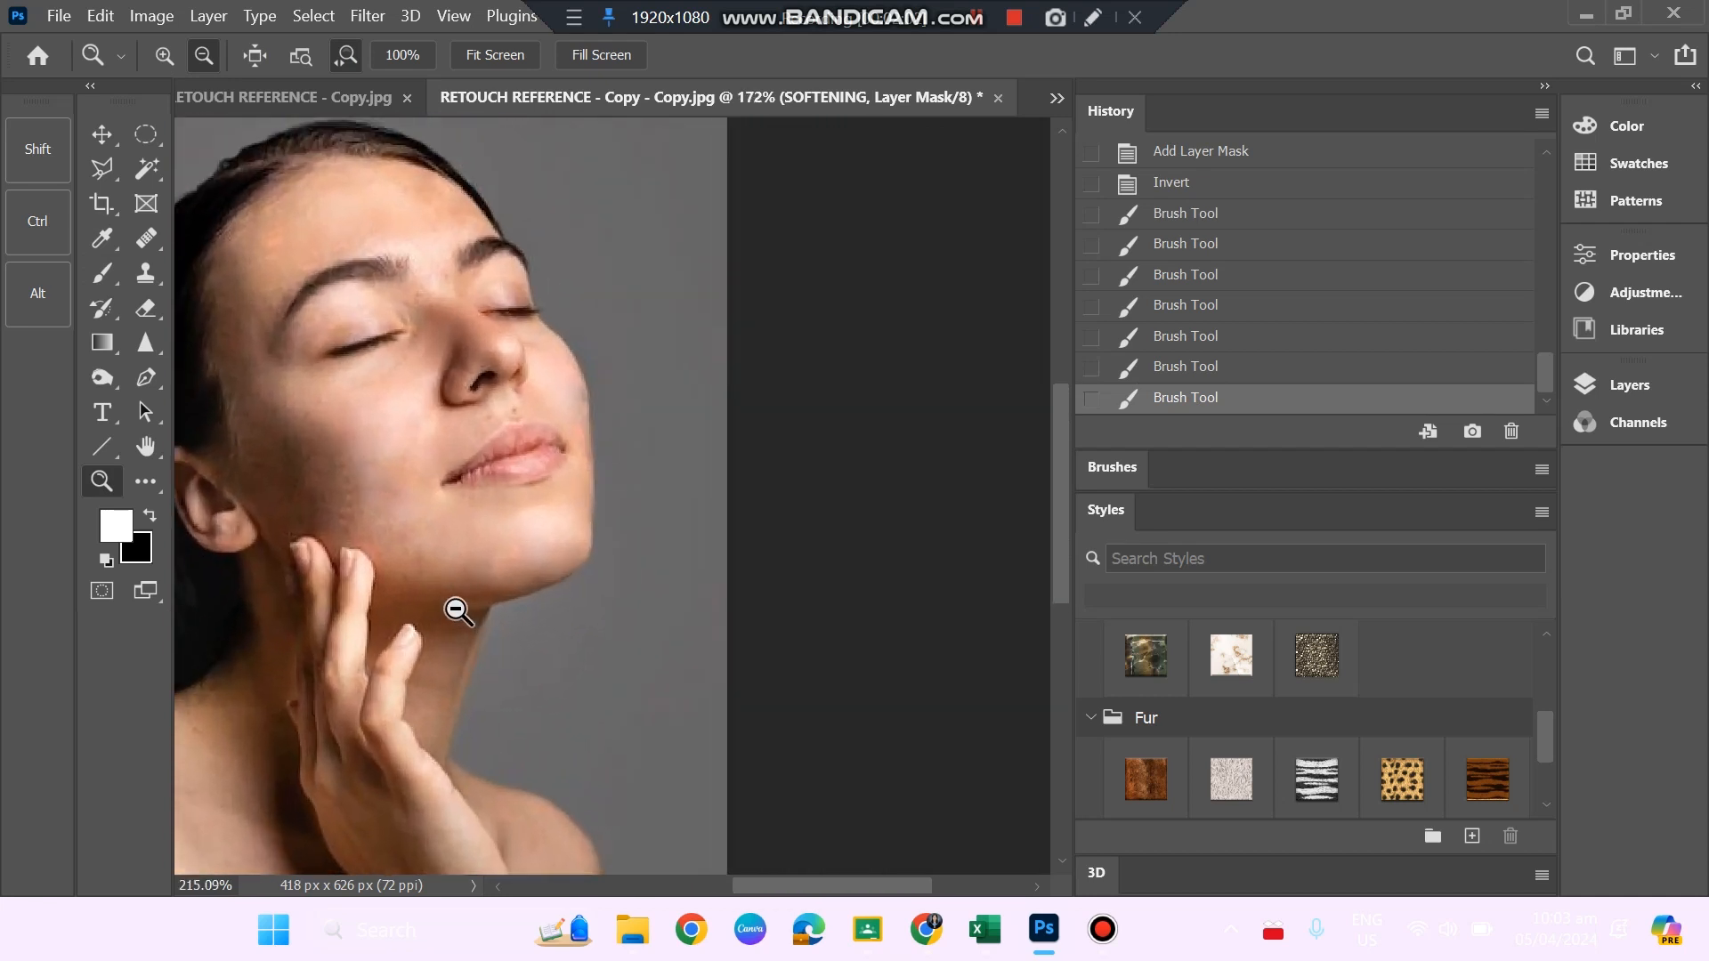
pyautogui.moveTo(850, 886)
pyautogui.mouseDown()
pyautogui.moveTo(763, 902)
pyautogui.moveTo(779, 897)
pyautogui.mouseUp()
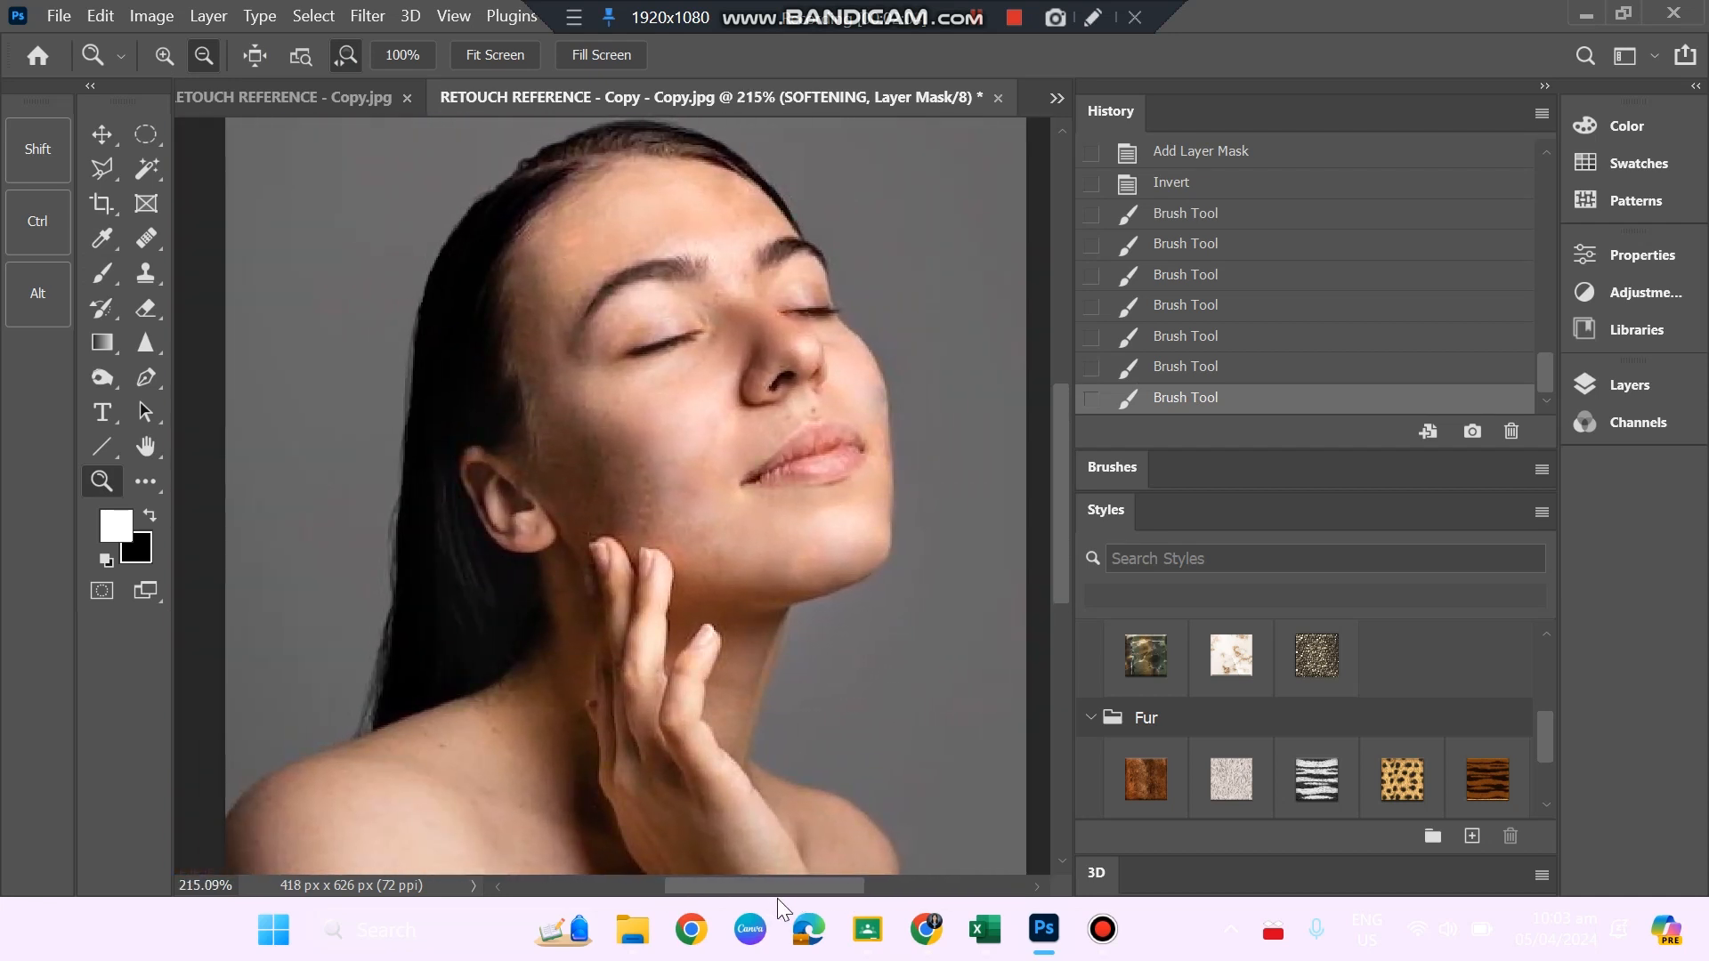
pyautogui.click(106, 274)
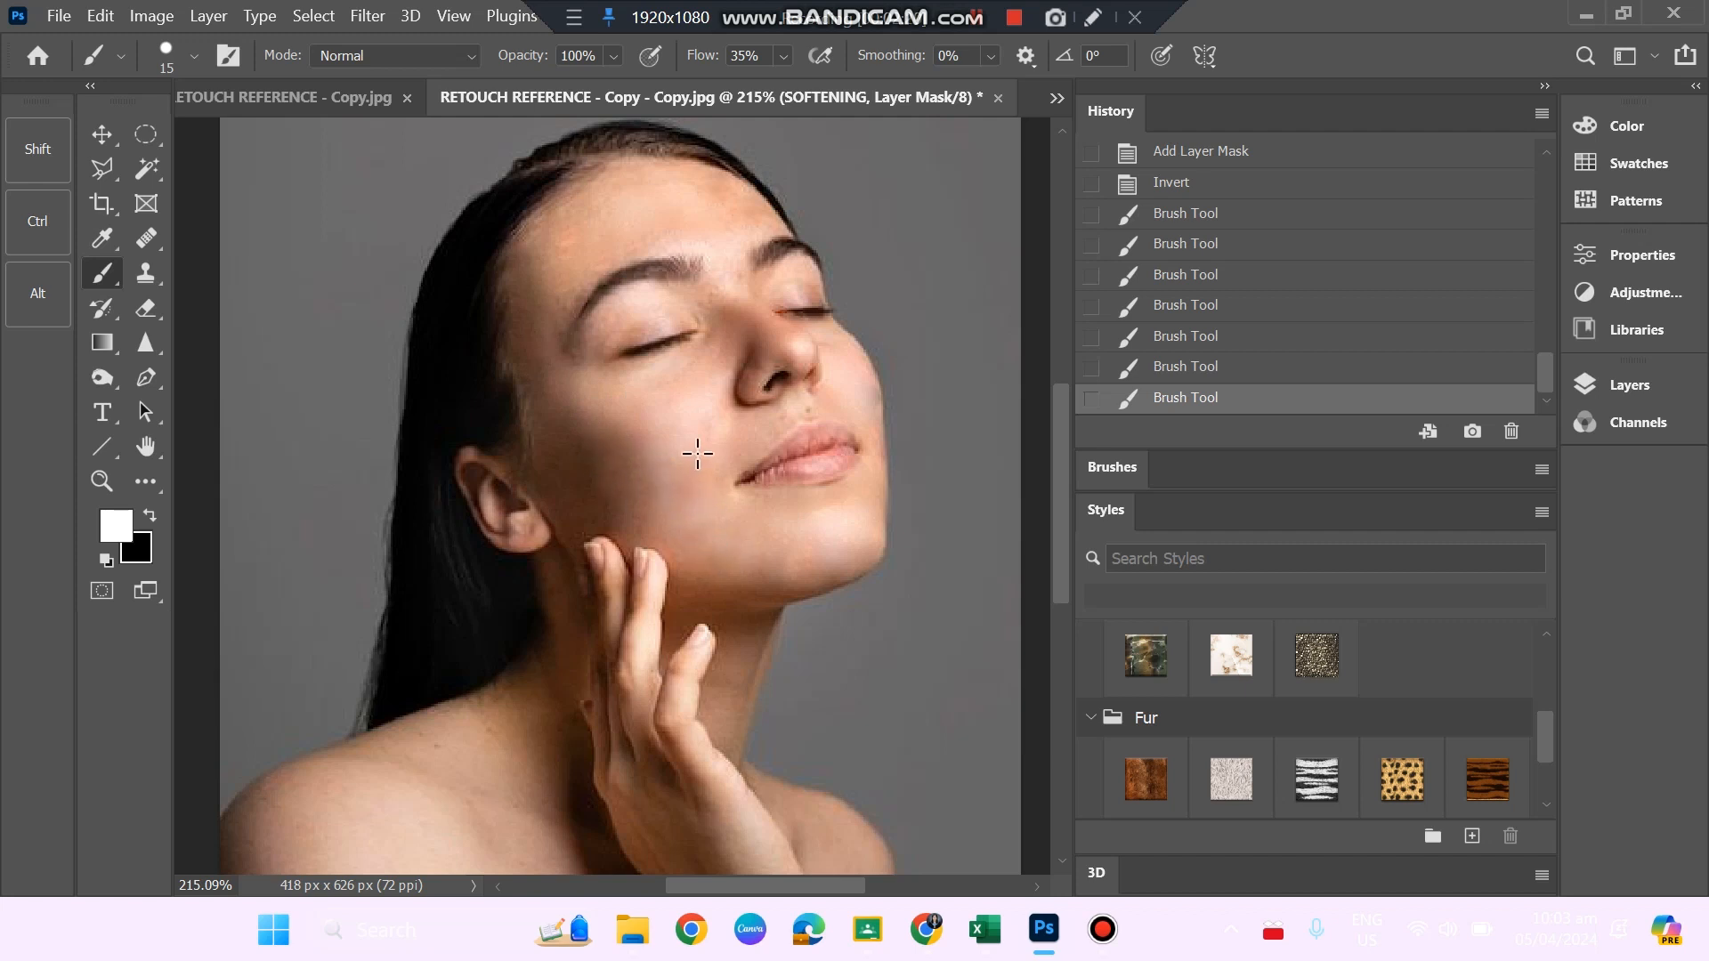
pyautogui.moveTo(701, 415); pyautogui.dragTo(703, 452)
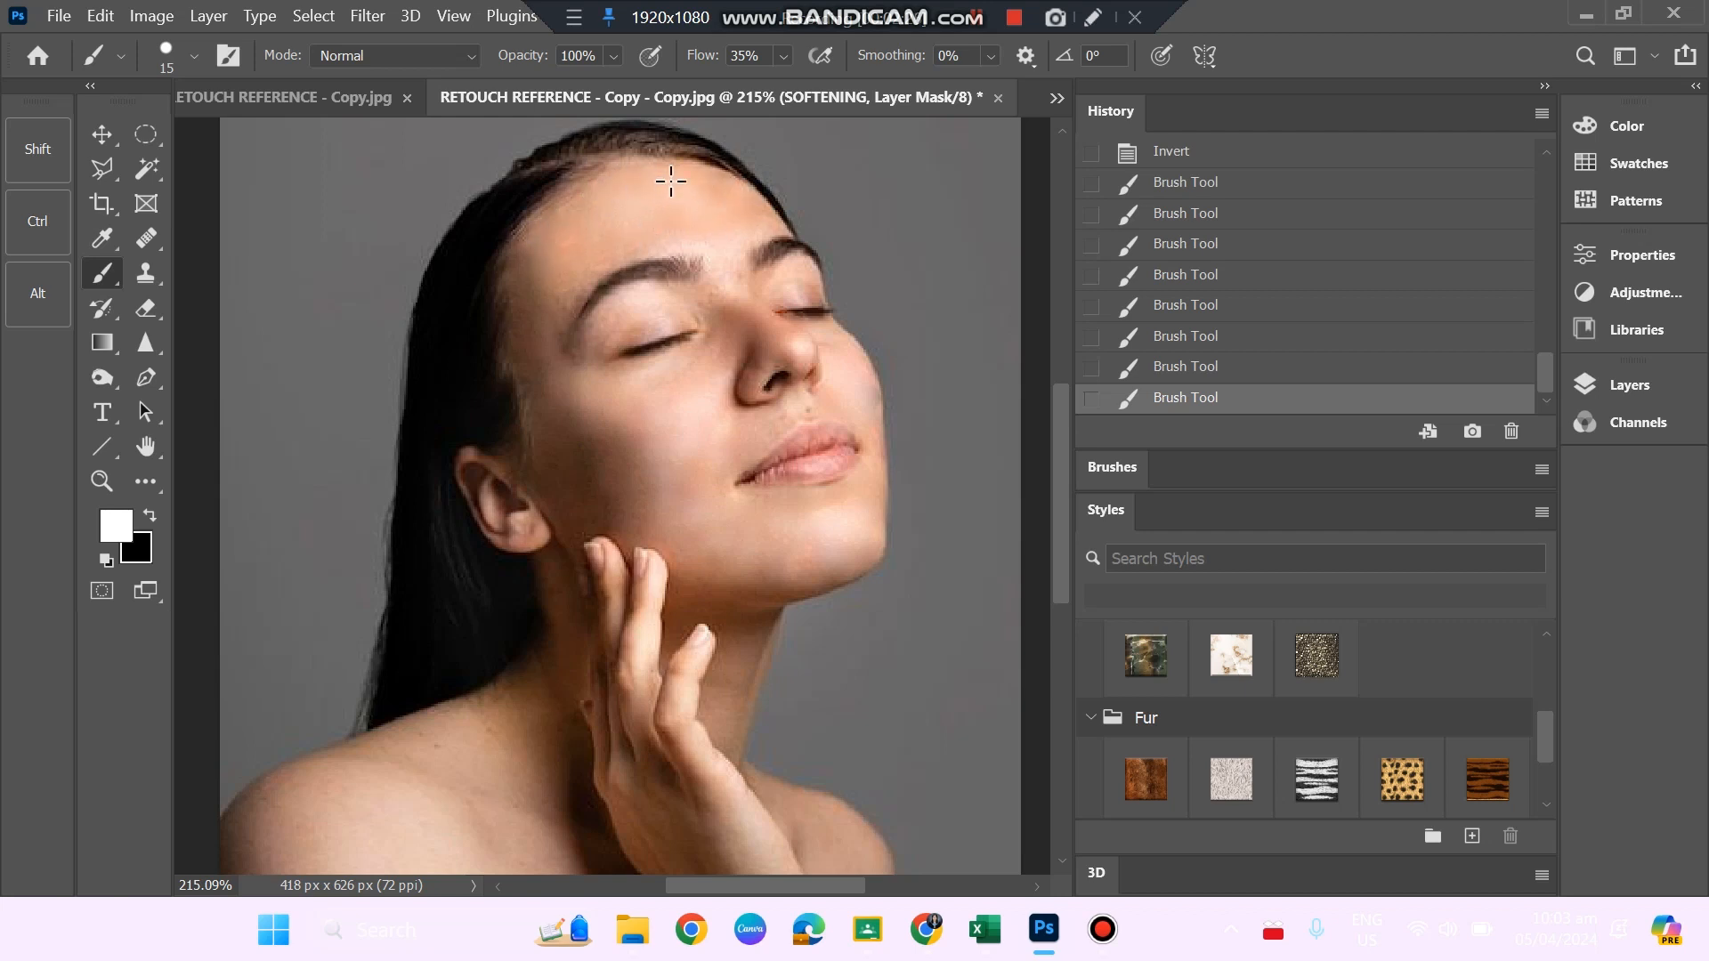
# Paint the mask over the forehead, undo the last stroke, and brush over the far eyelid.
pyautogui.moveTo(667, 171); pyautogui.dragTo(689, 218)
pyautogui.hotkey('ctrl', 'z')
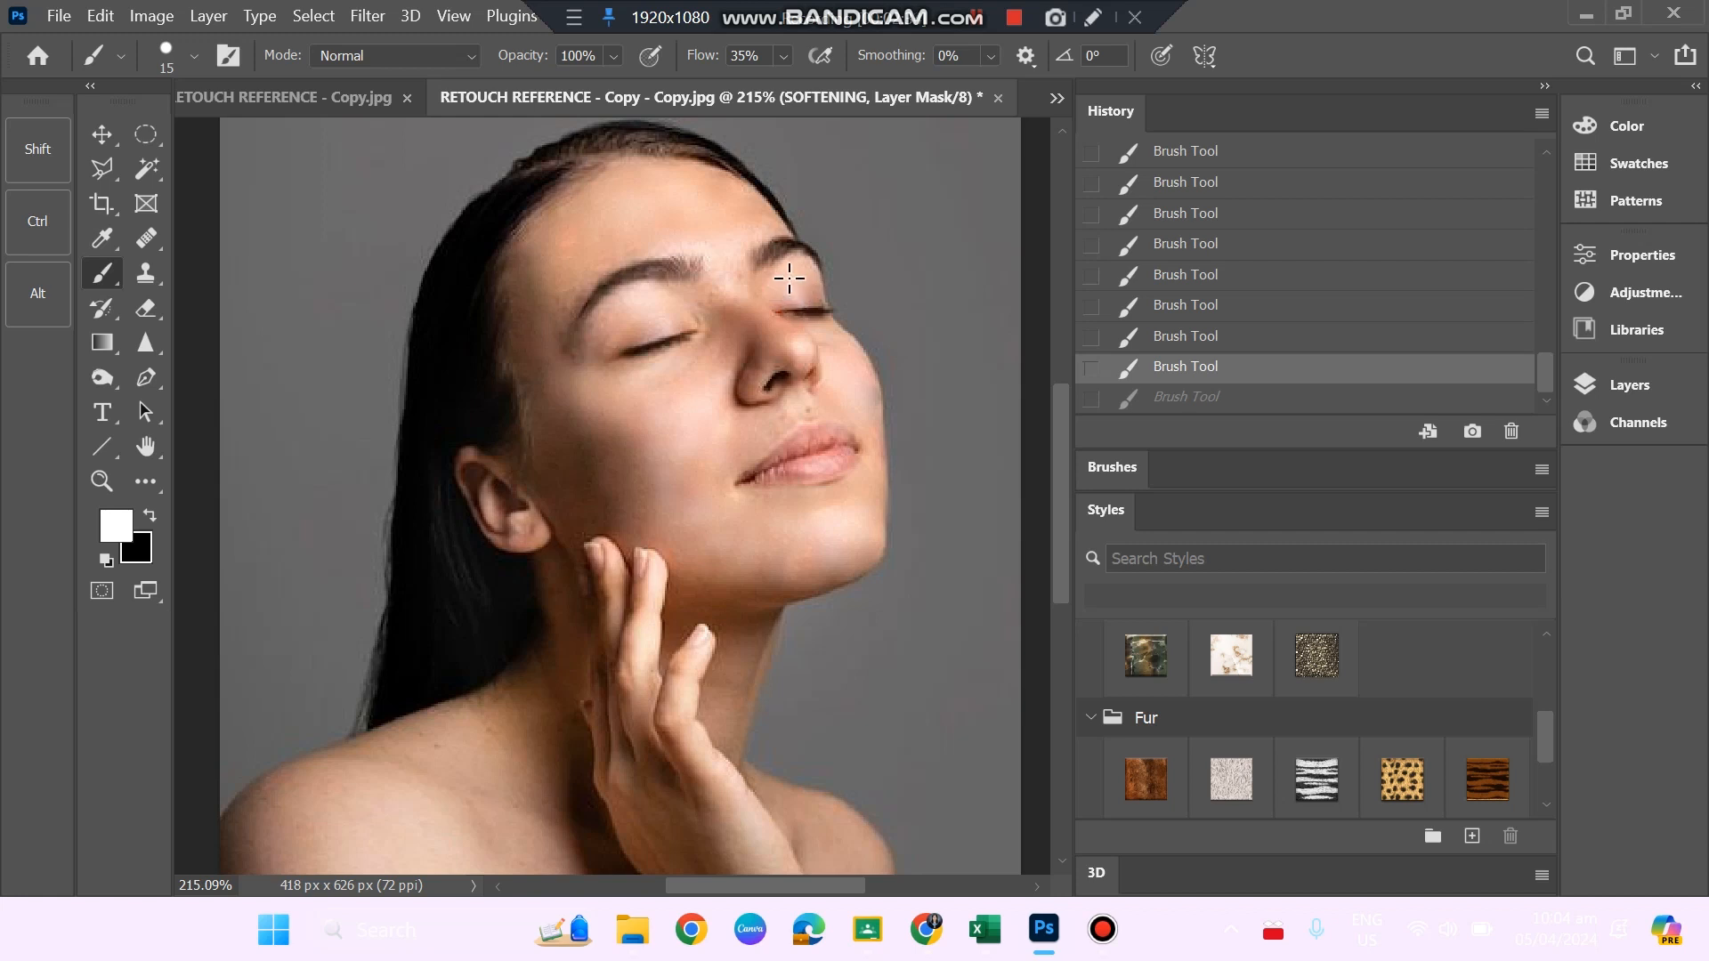
pyautogui.moveTo(770, 282); pyautogui.dragTo(827, 294)
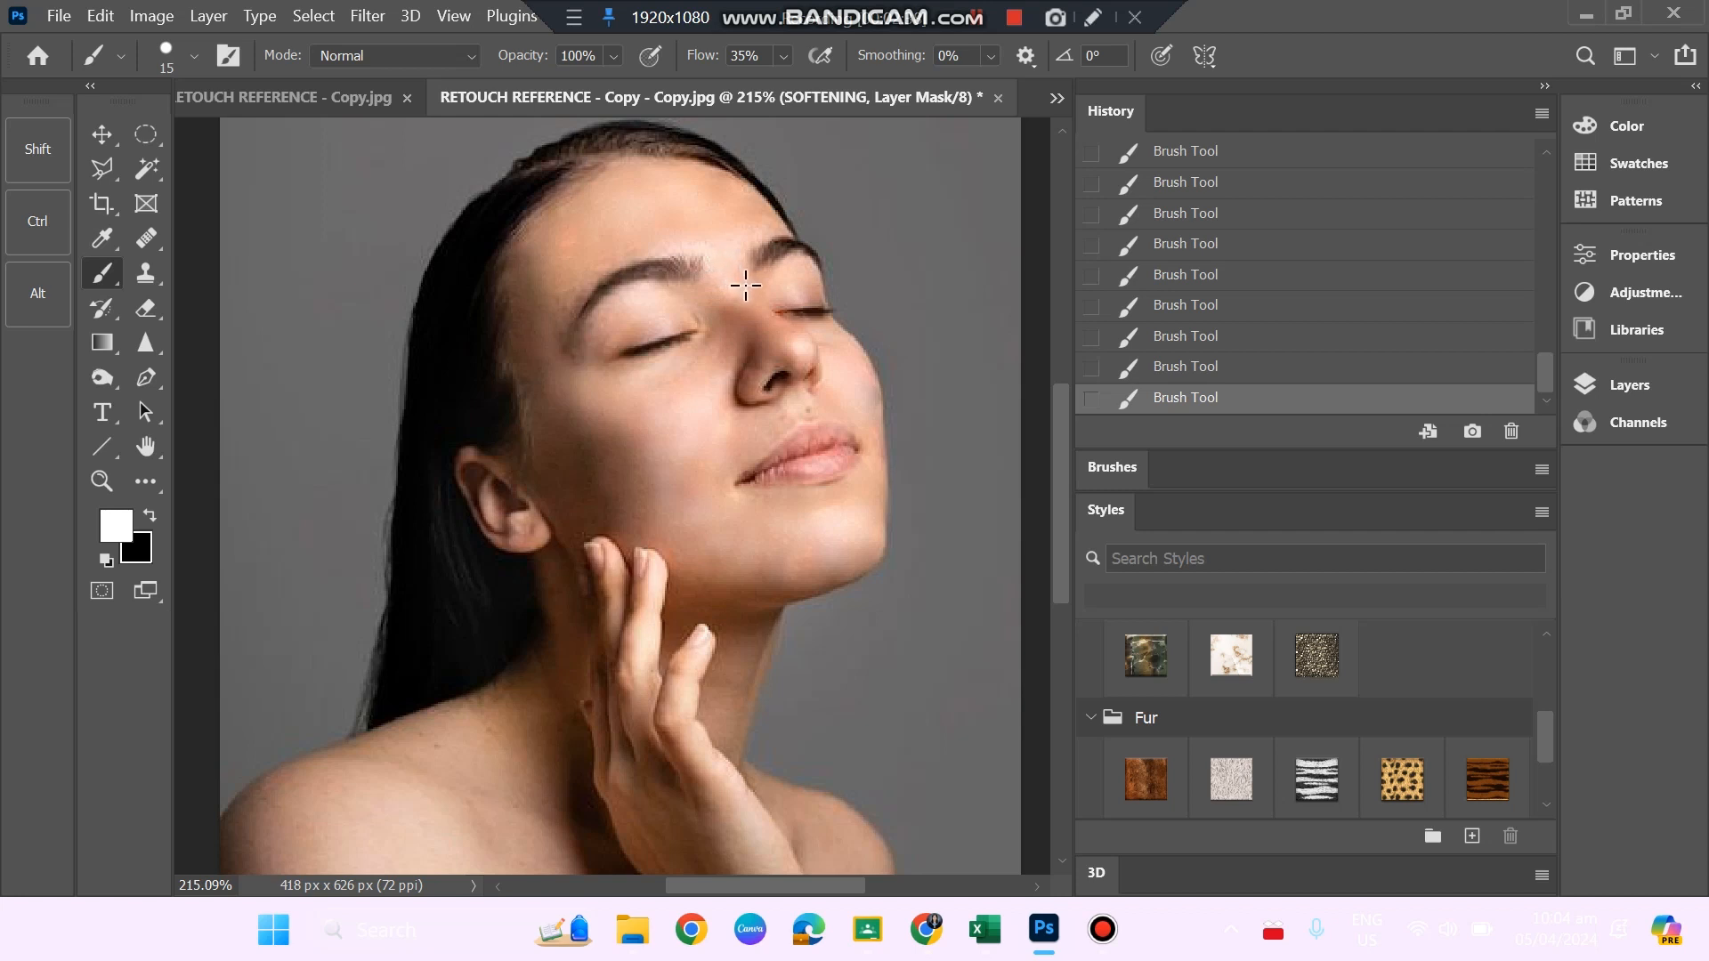
# Enlarge the brush to 53 px and paint the mask over the near shoulder, undoing and redoing strokes to compare.
pyautogui.scroll(-2, 703, 364)
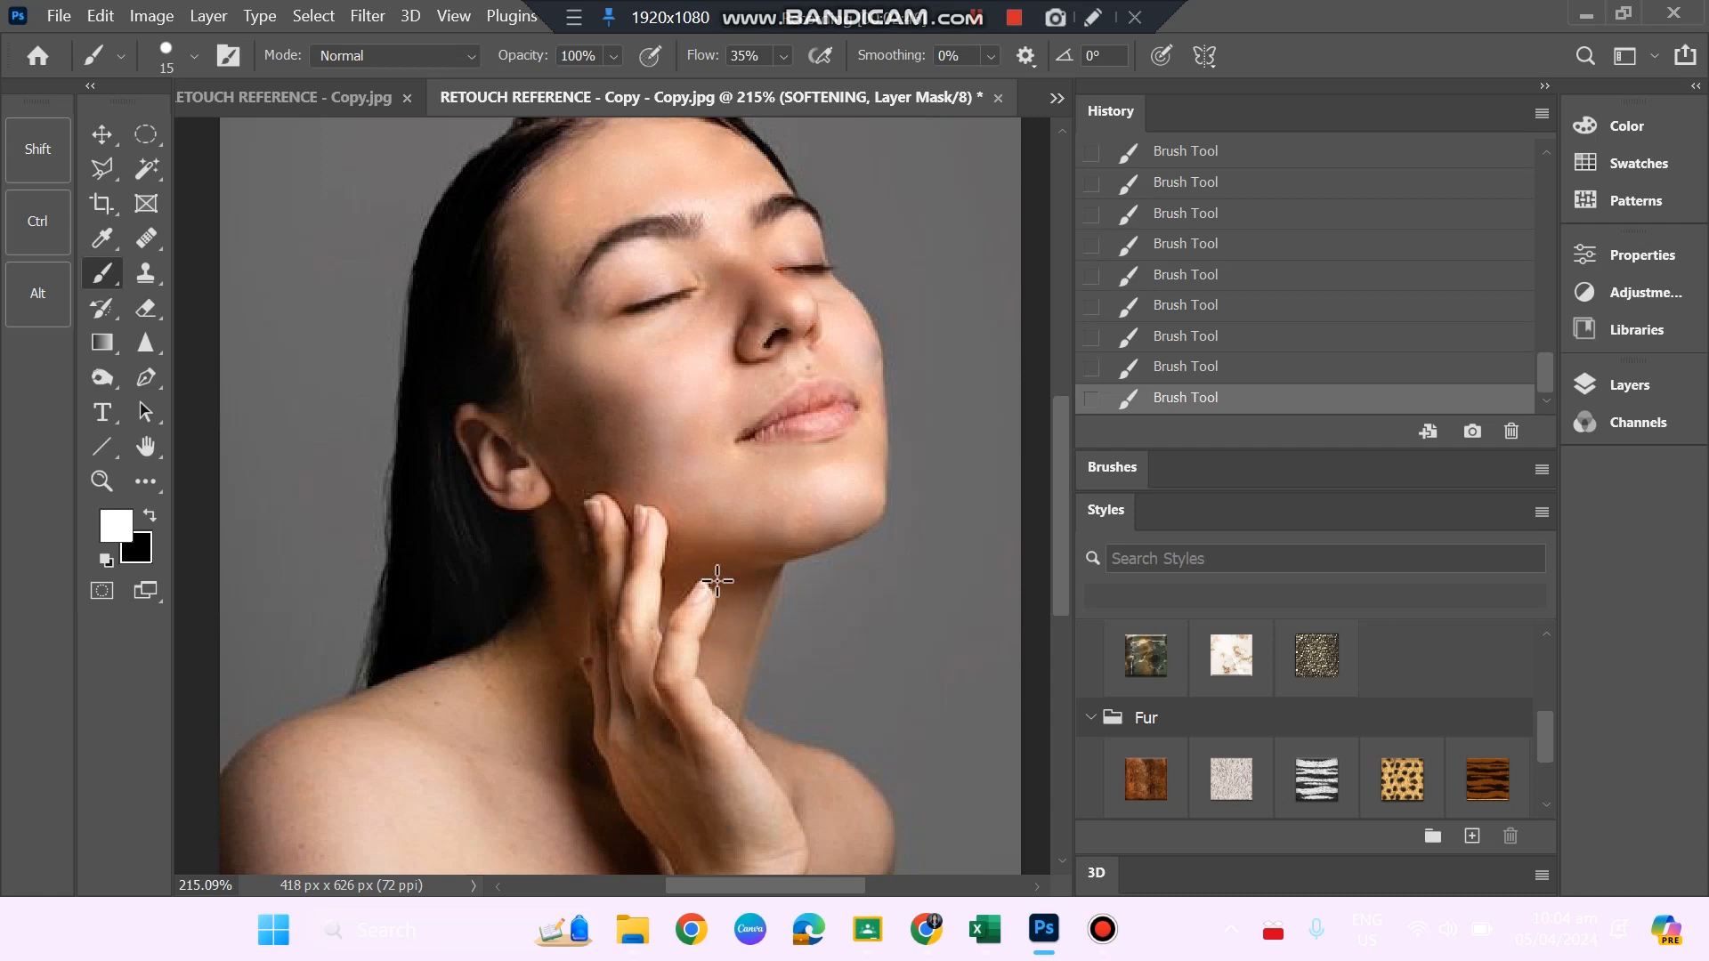
pyautogui.scroll(-2, 731, 457)
pyautogui.scroll(-5, 732, 457)
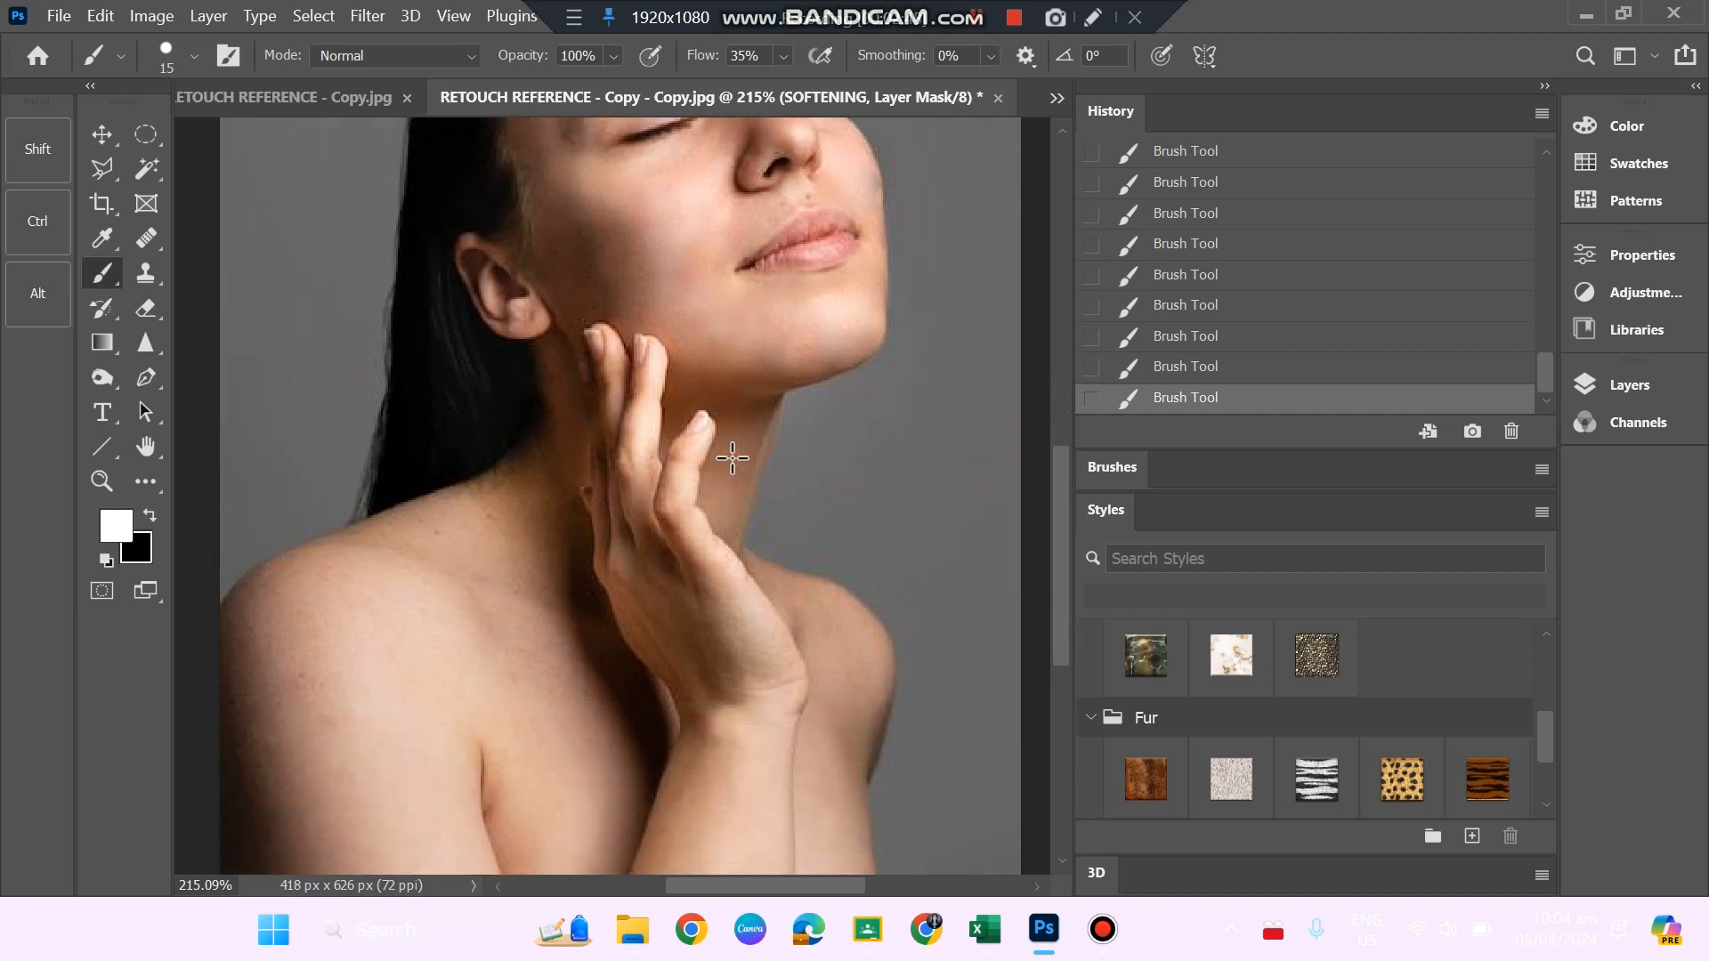
pyautogui.click(178, 50)
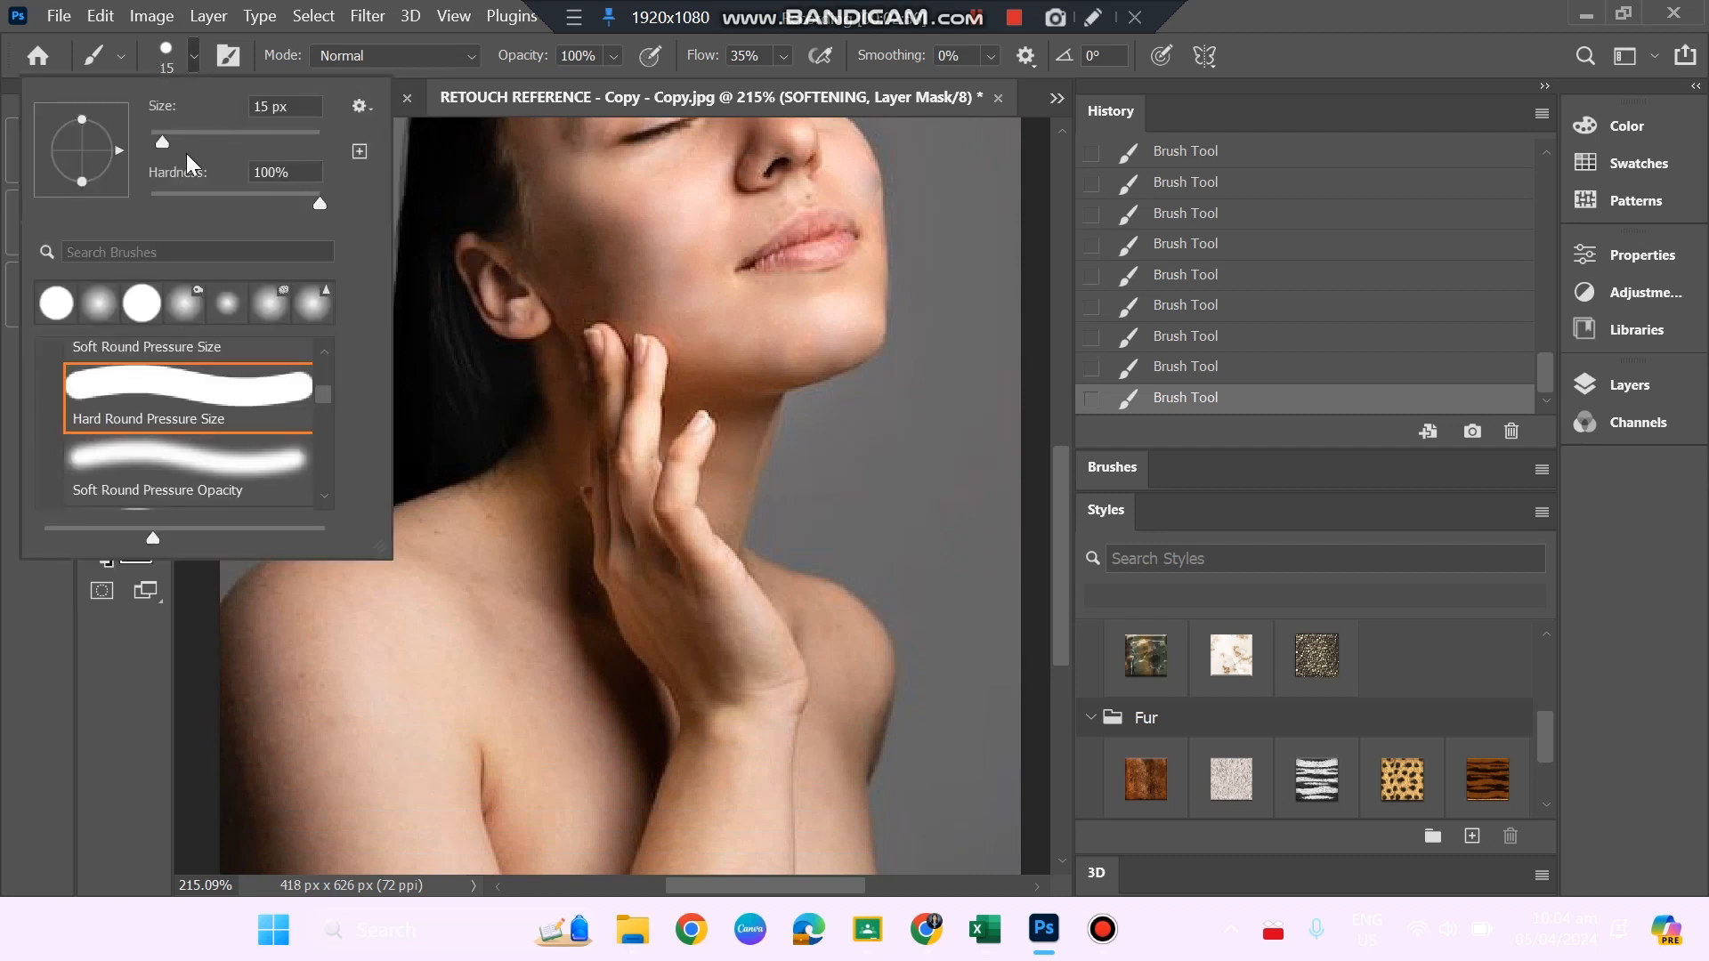
pyautogui.moveTo(162, 142); pyautogui.dragTo(194, 137)
pyautogui.click(344, 687)
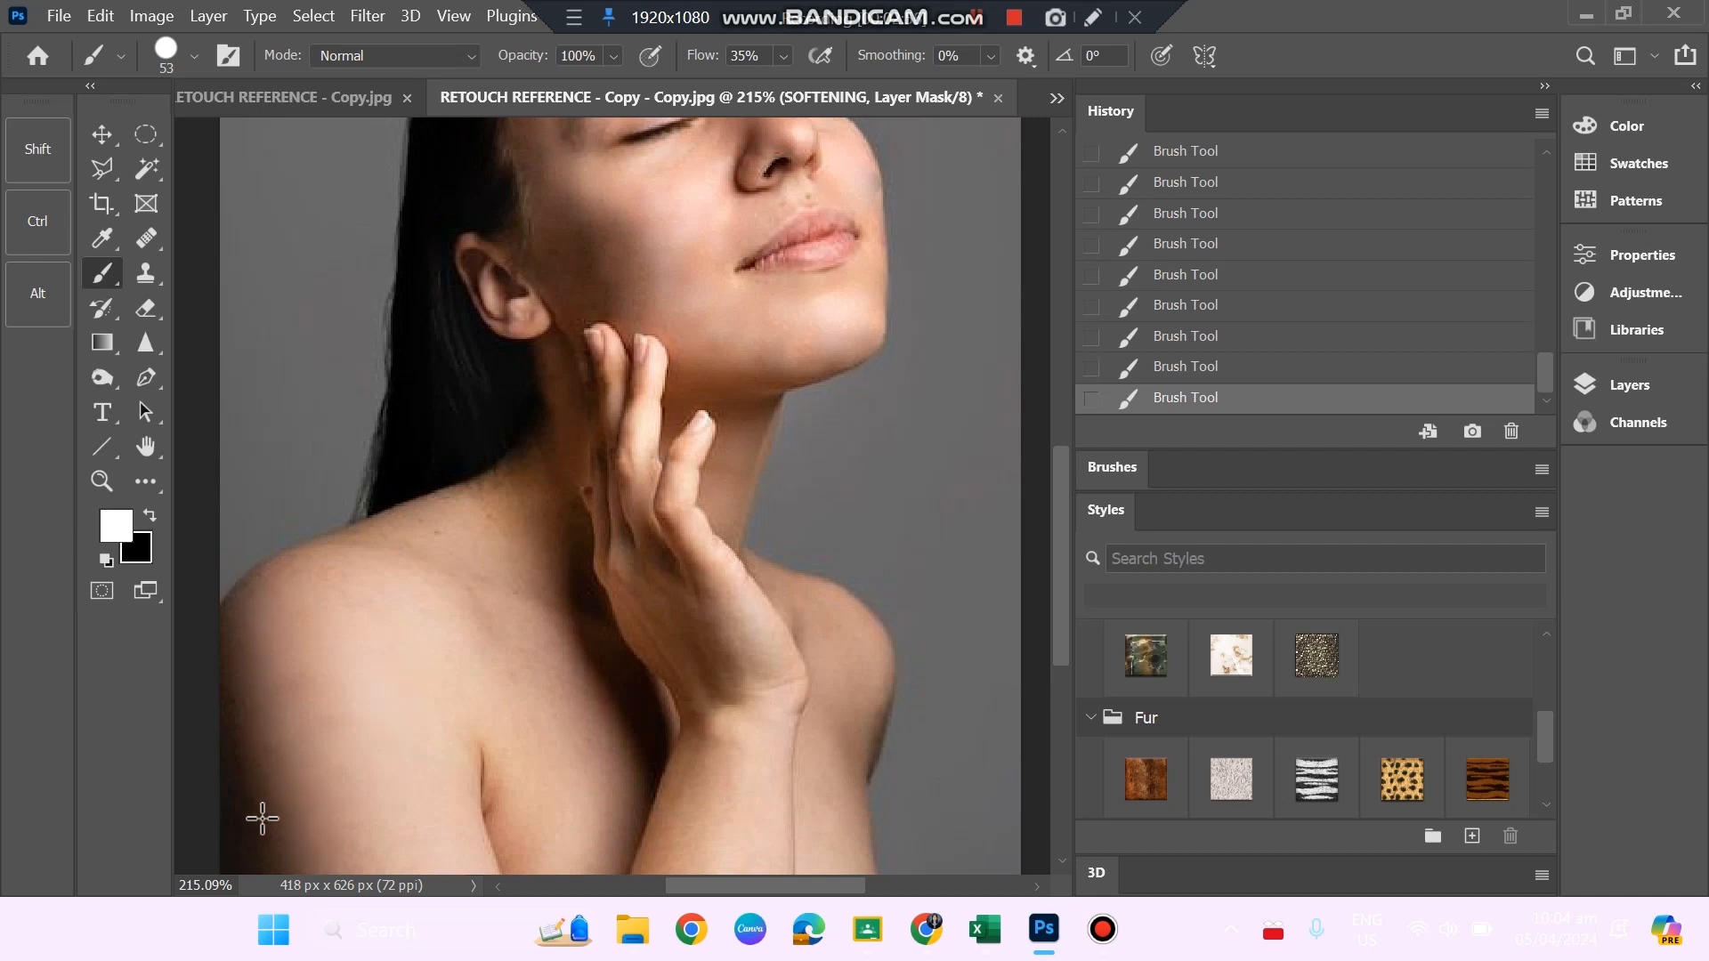
pyautogui.hotkey('ctrl', 'z')
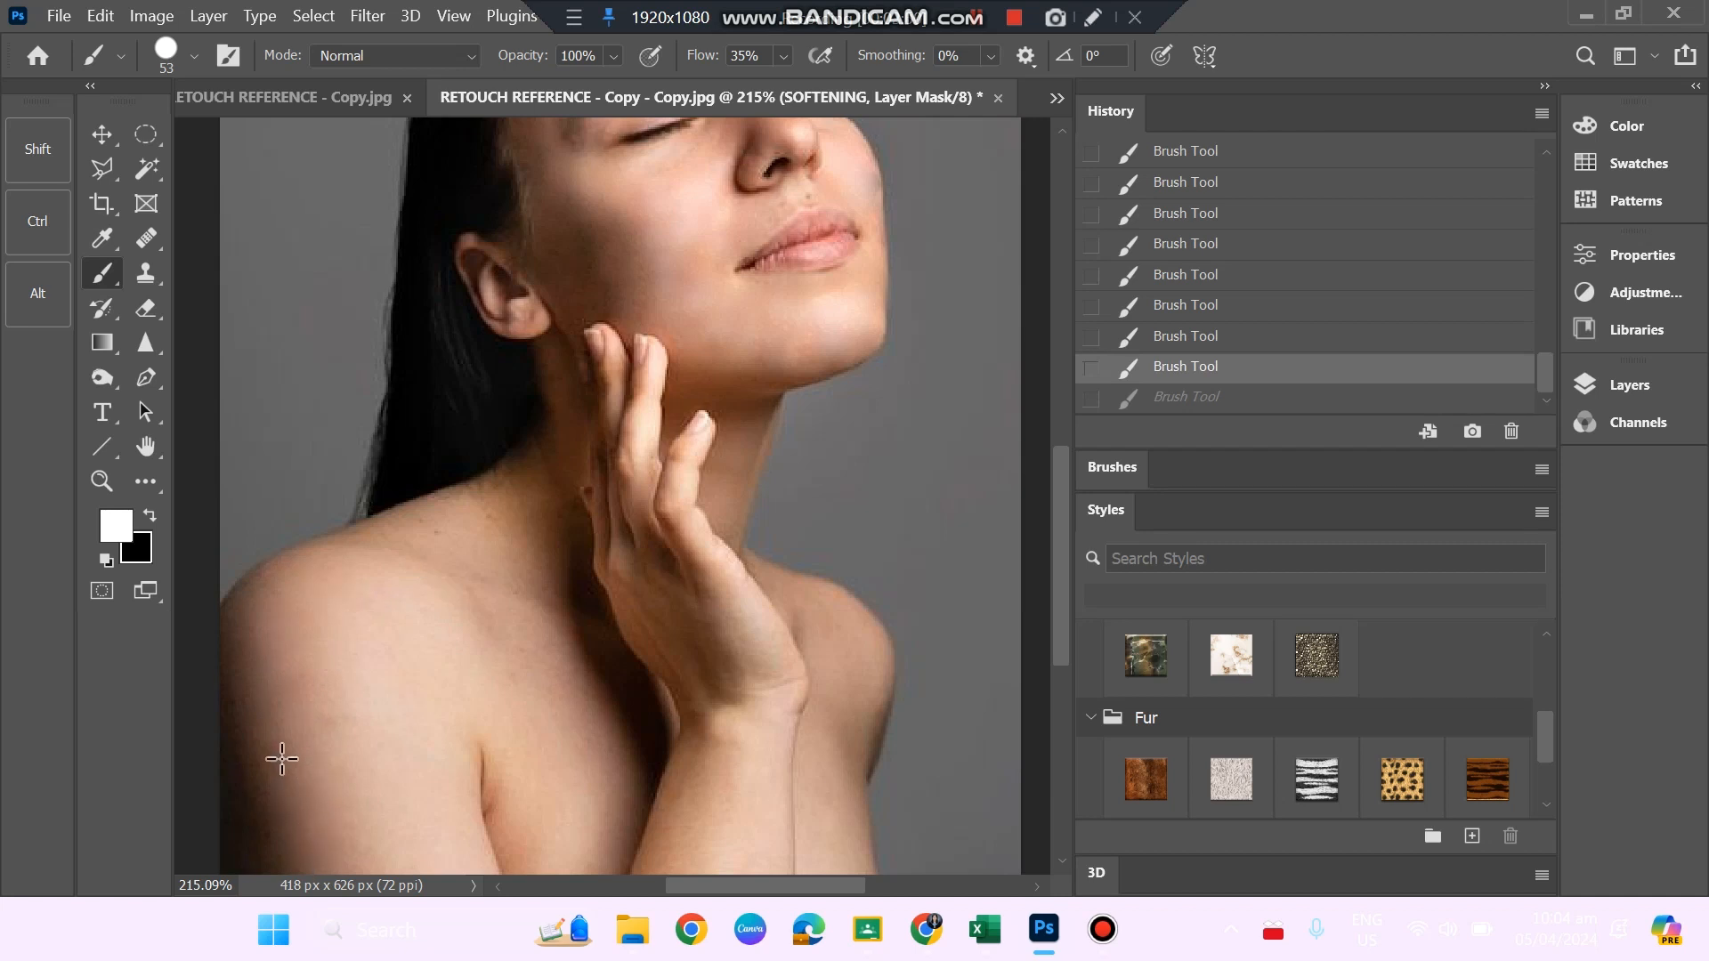
pyautogui.hotkey('ctrl', 'shift', 'z')
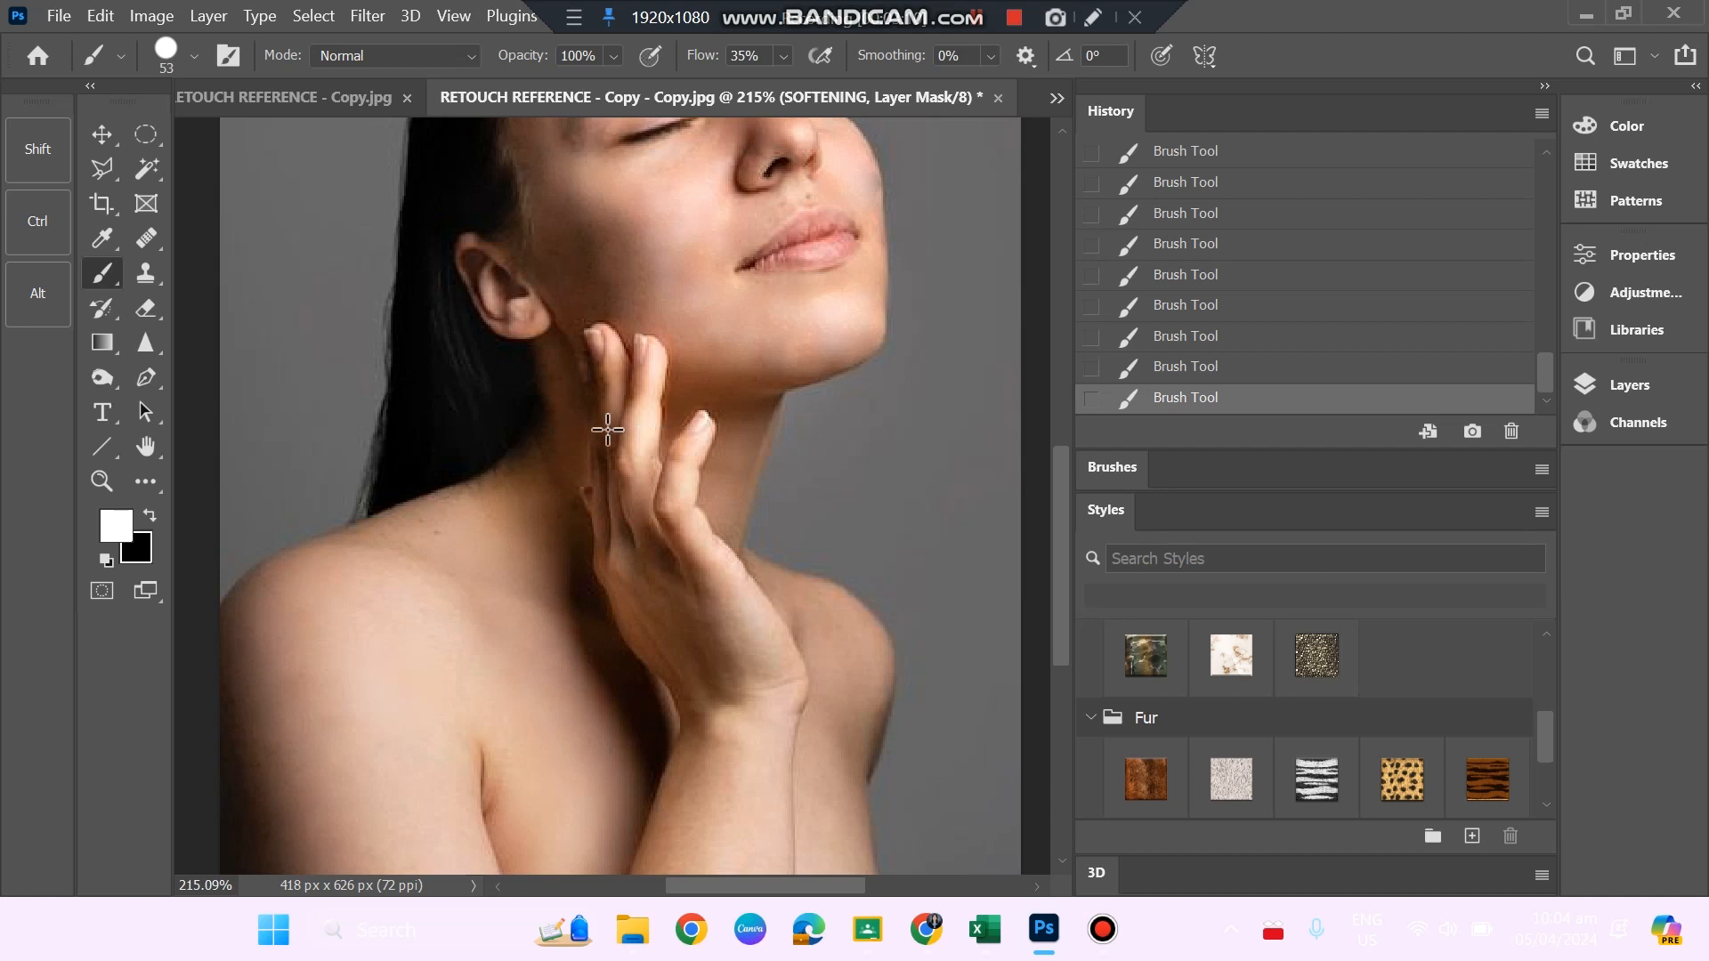
# Try the mask brush over the raised fingers, stepping back and forward through the latest strokes to compare them.
pyautogui.hotkey('ctrl', 'z')
pyautogui.moveTo(618, 394); pyautogui.dragTo(615, 395)
pyautogui.hotkey('ctrl', 'z')
pyautogui.hotkey('ctrl', 'z')
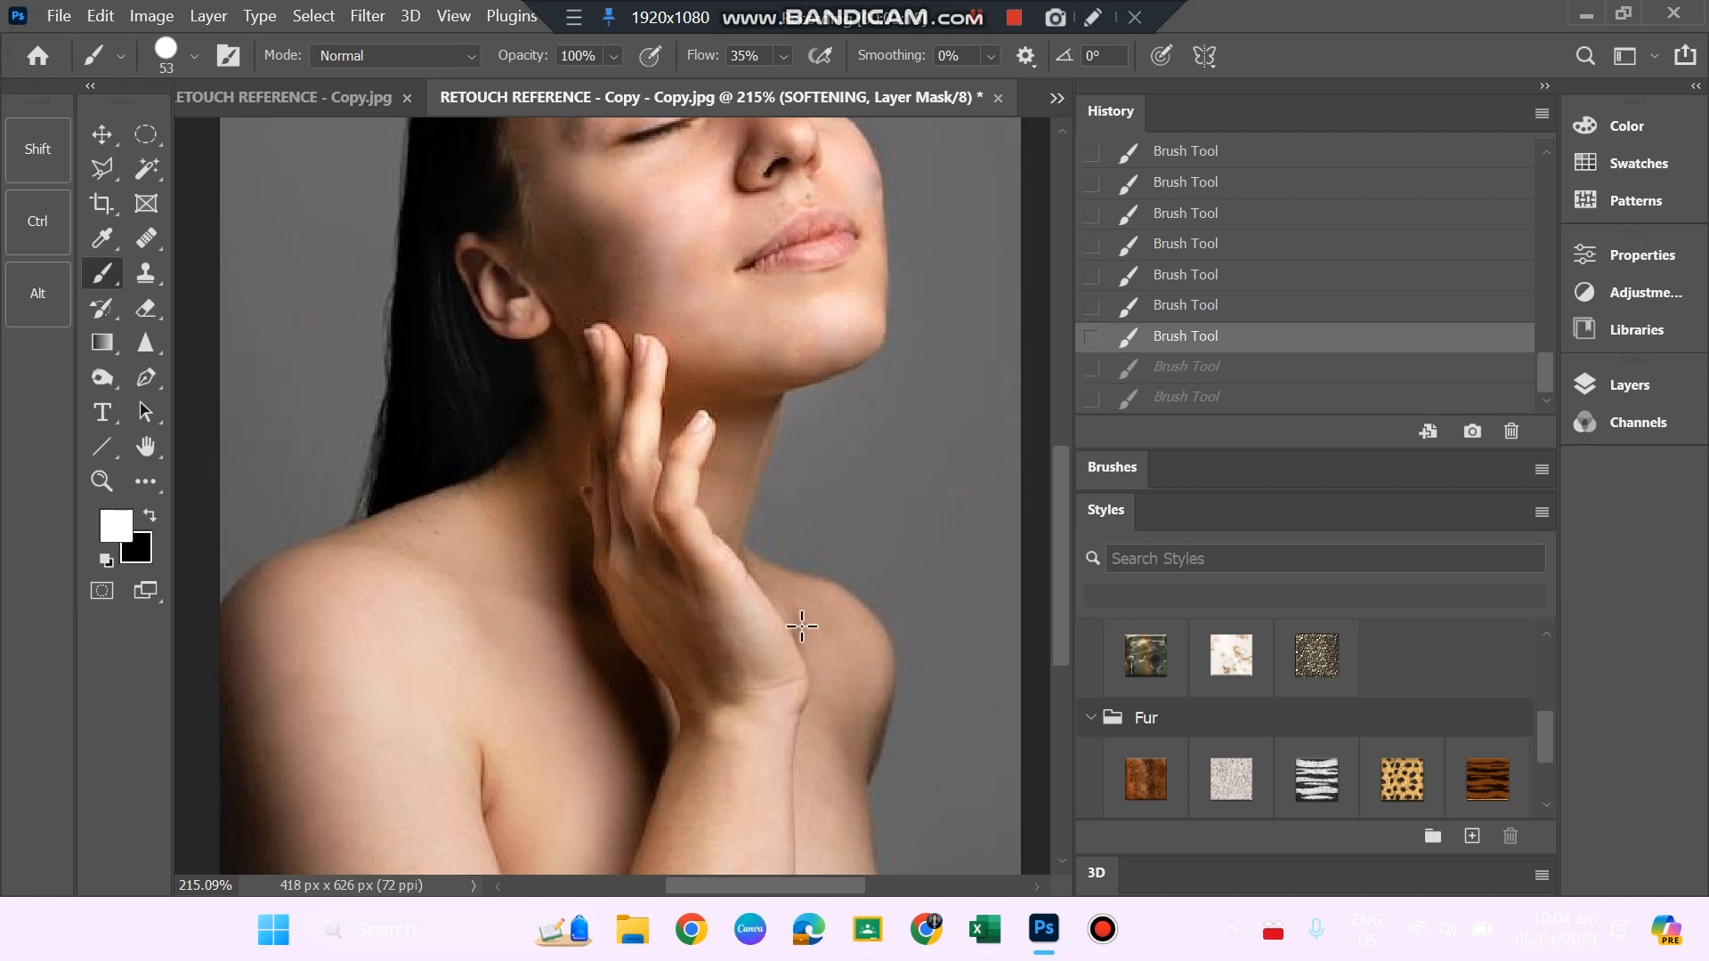
pyautogui.hotkey('ctrl', 'shift', 'z')
pyautogui.hotkey('ctrl', 'shift', 'z')
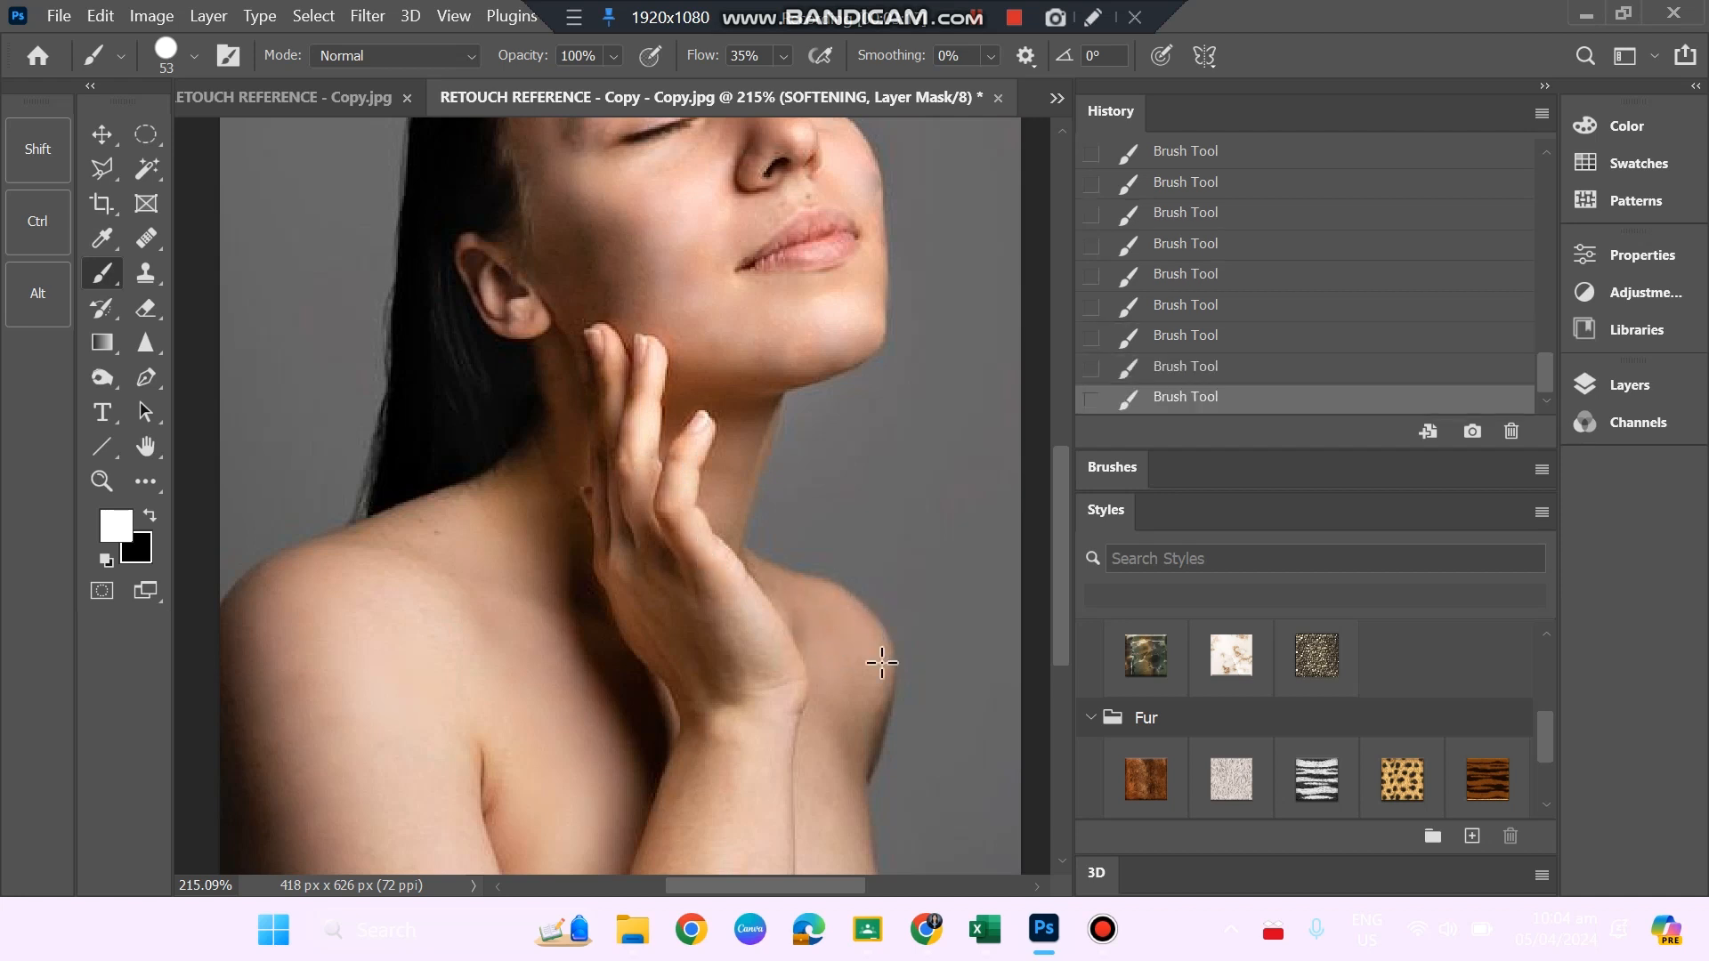
# Paint the SOFTENING mask over the far shoulder and upper arm, undoing one stroke and repainting the arm's lower part.
pyautogui.scroll(-2, 872, 632)
pyautogui.moveTo(867, 608)
pyautogui.mouseDown()
pyautogui.moveTo(835, 715)
pyautogui.moveTo(832, 688)
pyautogui.mouseUp()
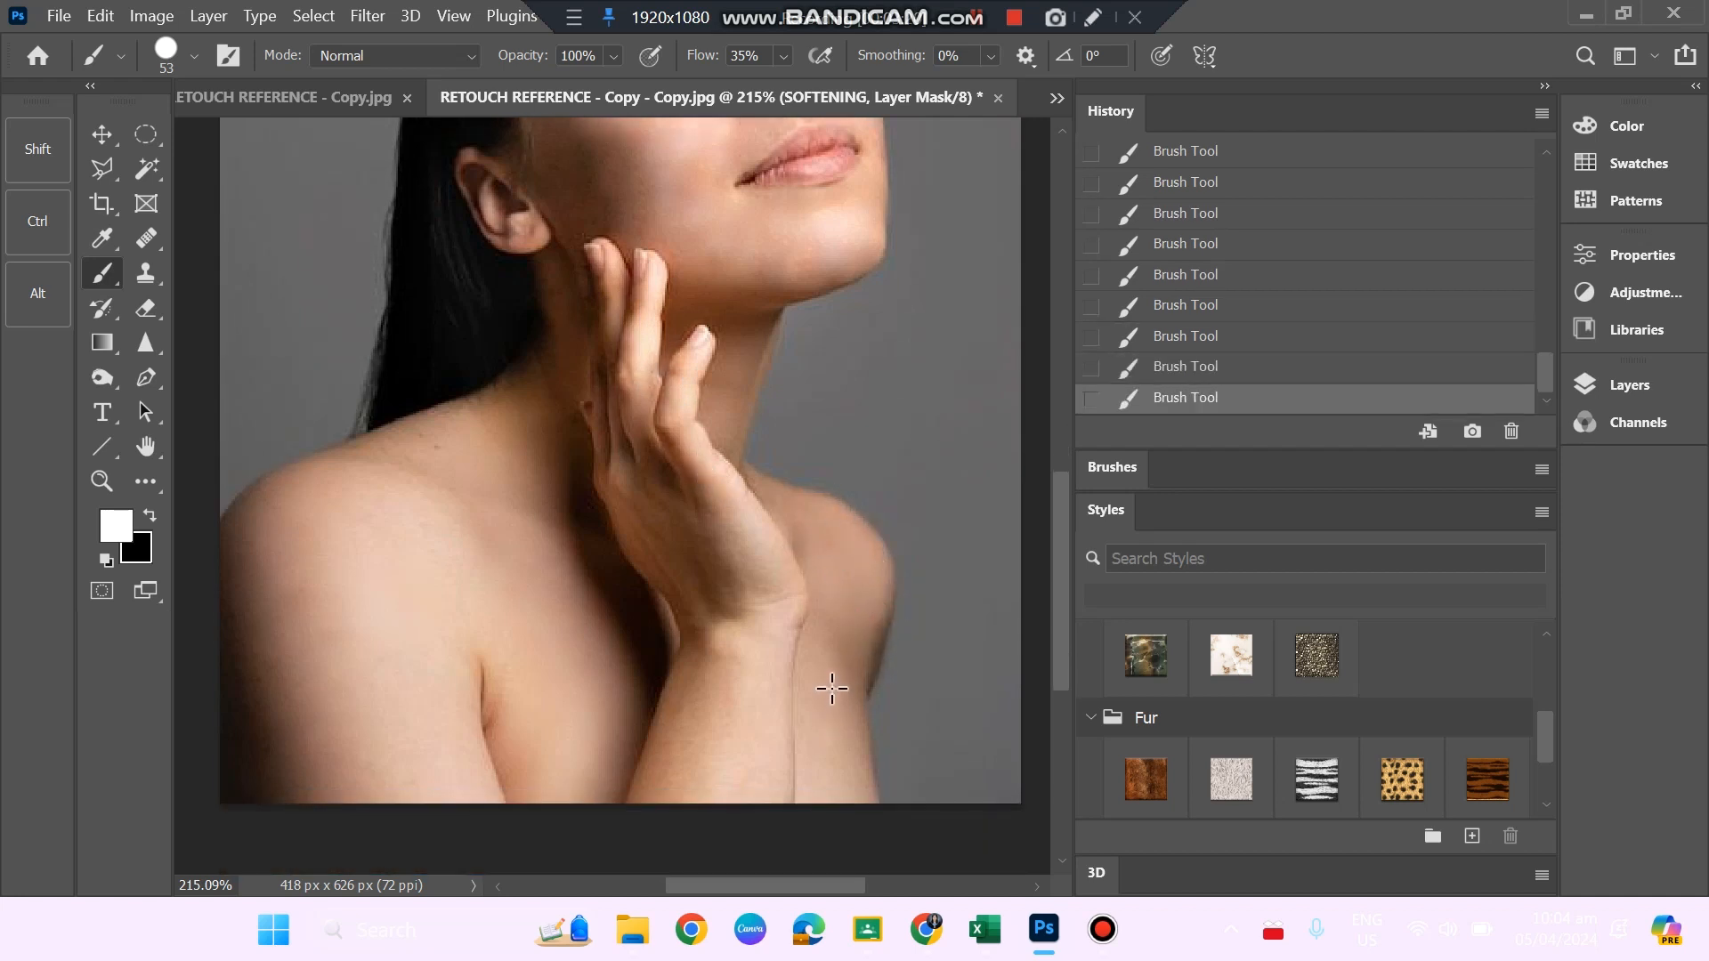
pyautogui.hotkey('ctrl', 'z')
pyautogui.moveTo(817, 788); pyautogui.dragTo(823, 727)
pyautogui.scroll(4, 667, 641)
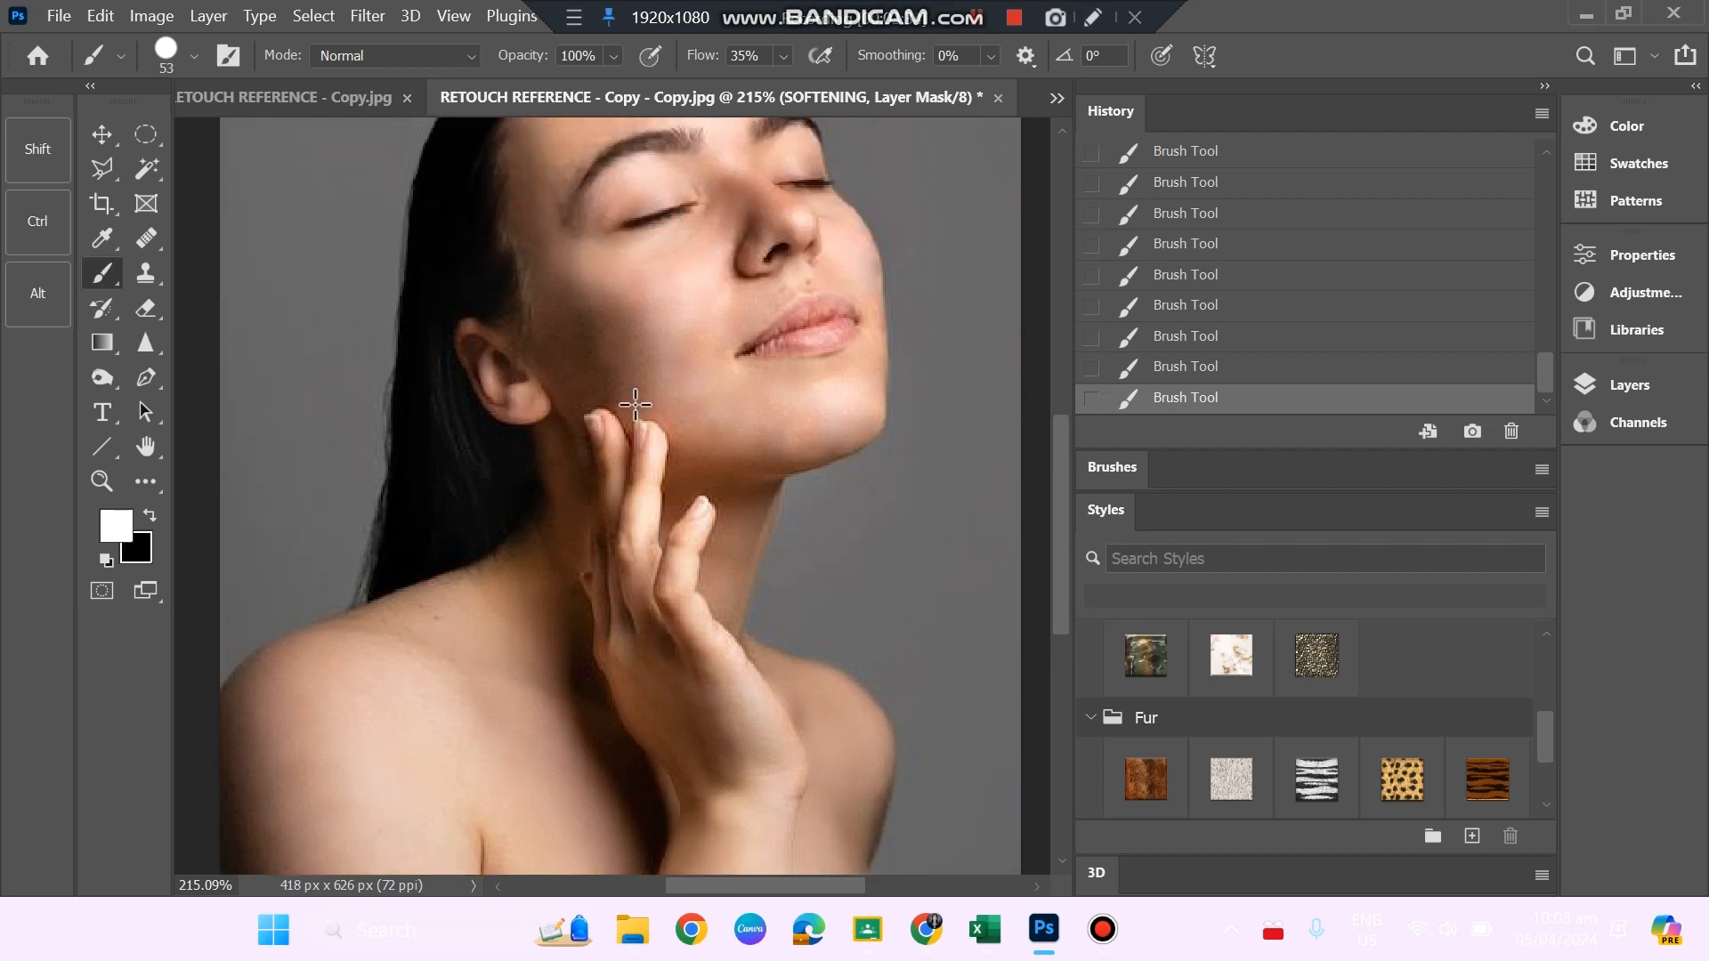
pyautogui.scroll(3, 635, 405)
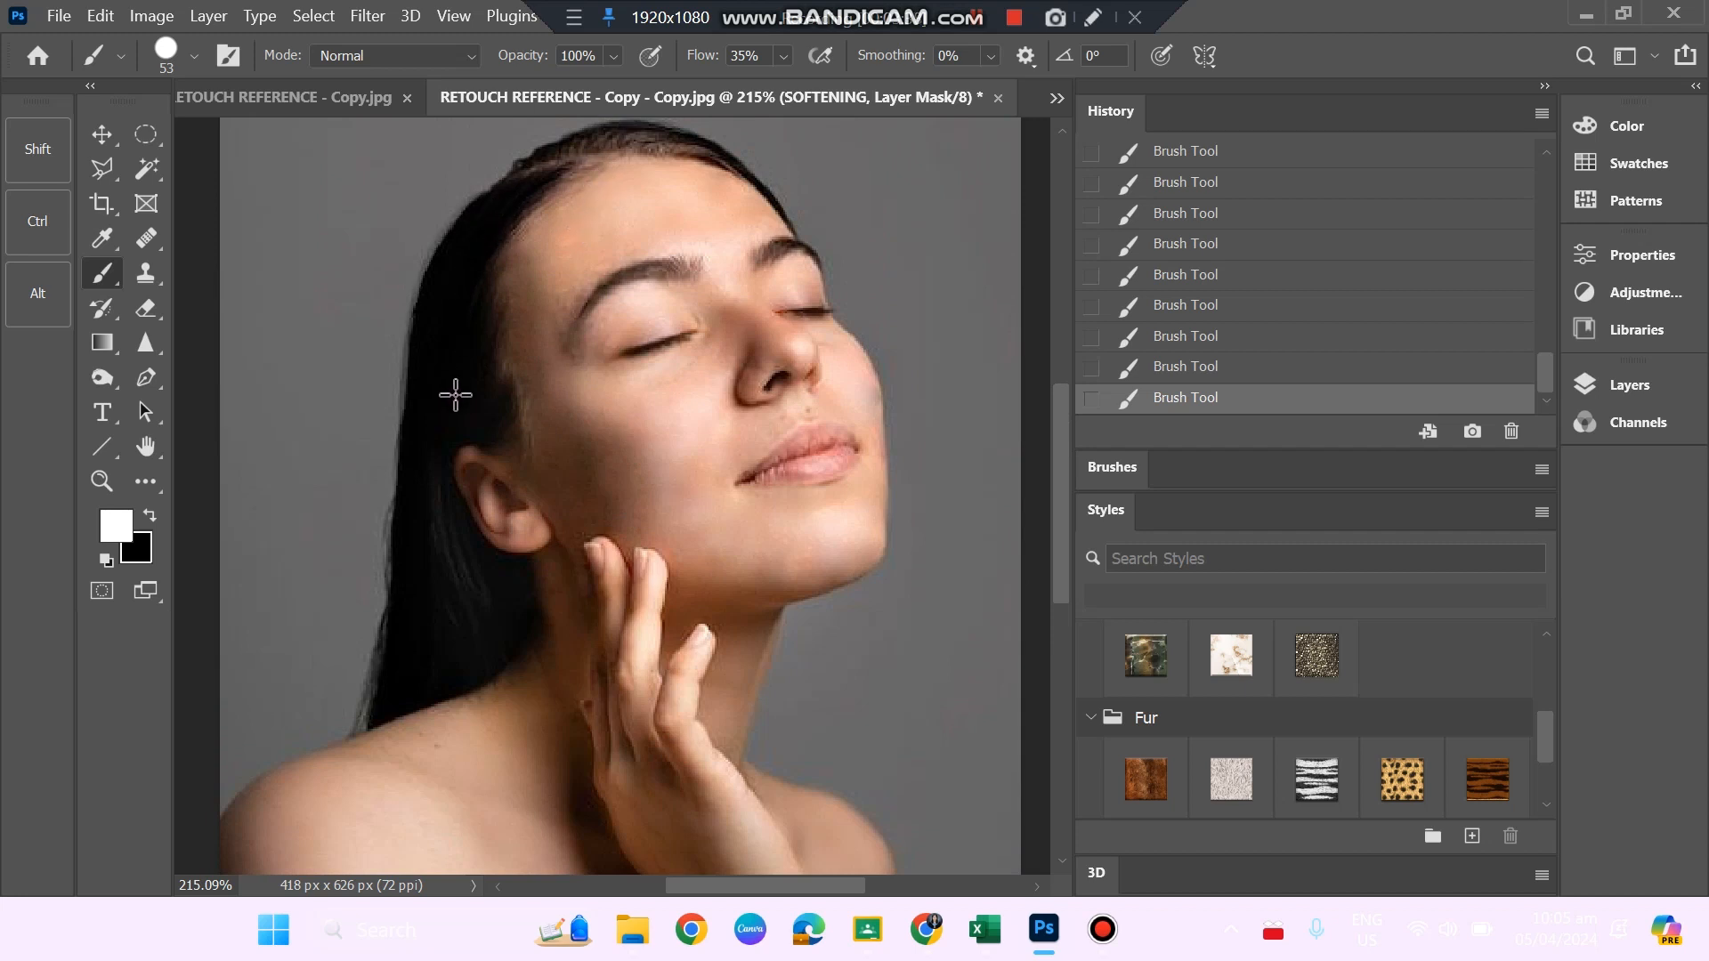
# Undo the last two brush strokes on the SOFTENING mask and undo the accidental move of the layer.
pyautogui.hotkey('ctrl', 'z')
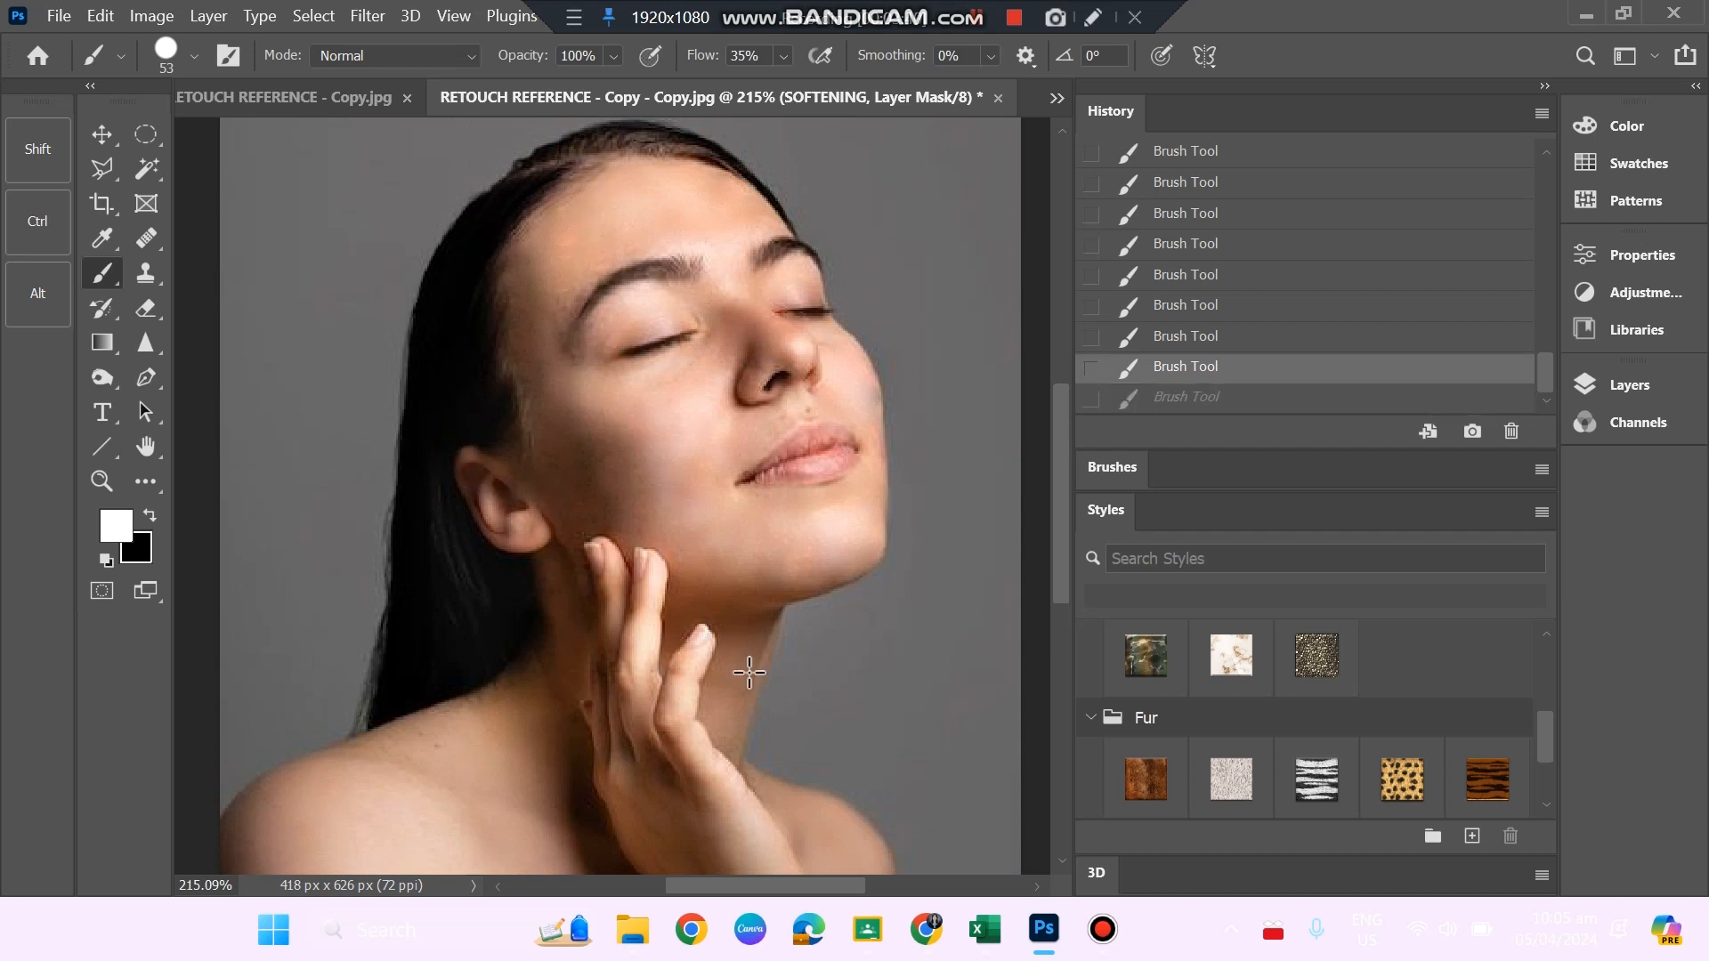
pyautogui.hotkey('alt', 'space')
pyautogui.moveTo(760, 696)
pyautogui.mouseDown()
pyautogui.moveTo(697, 657)
pyautogui.moveTo(756, 686)
pyautogui.mouseUp()
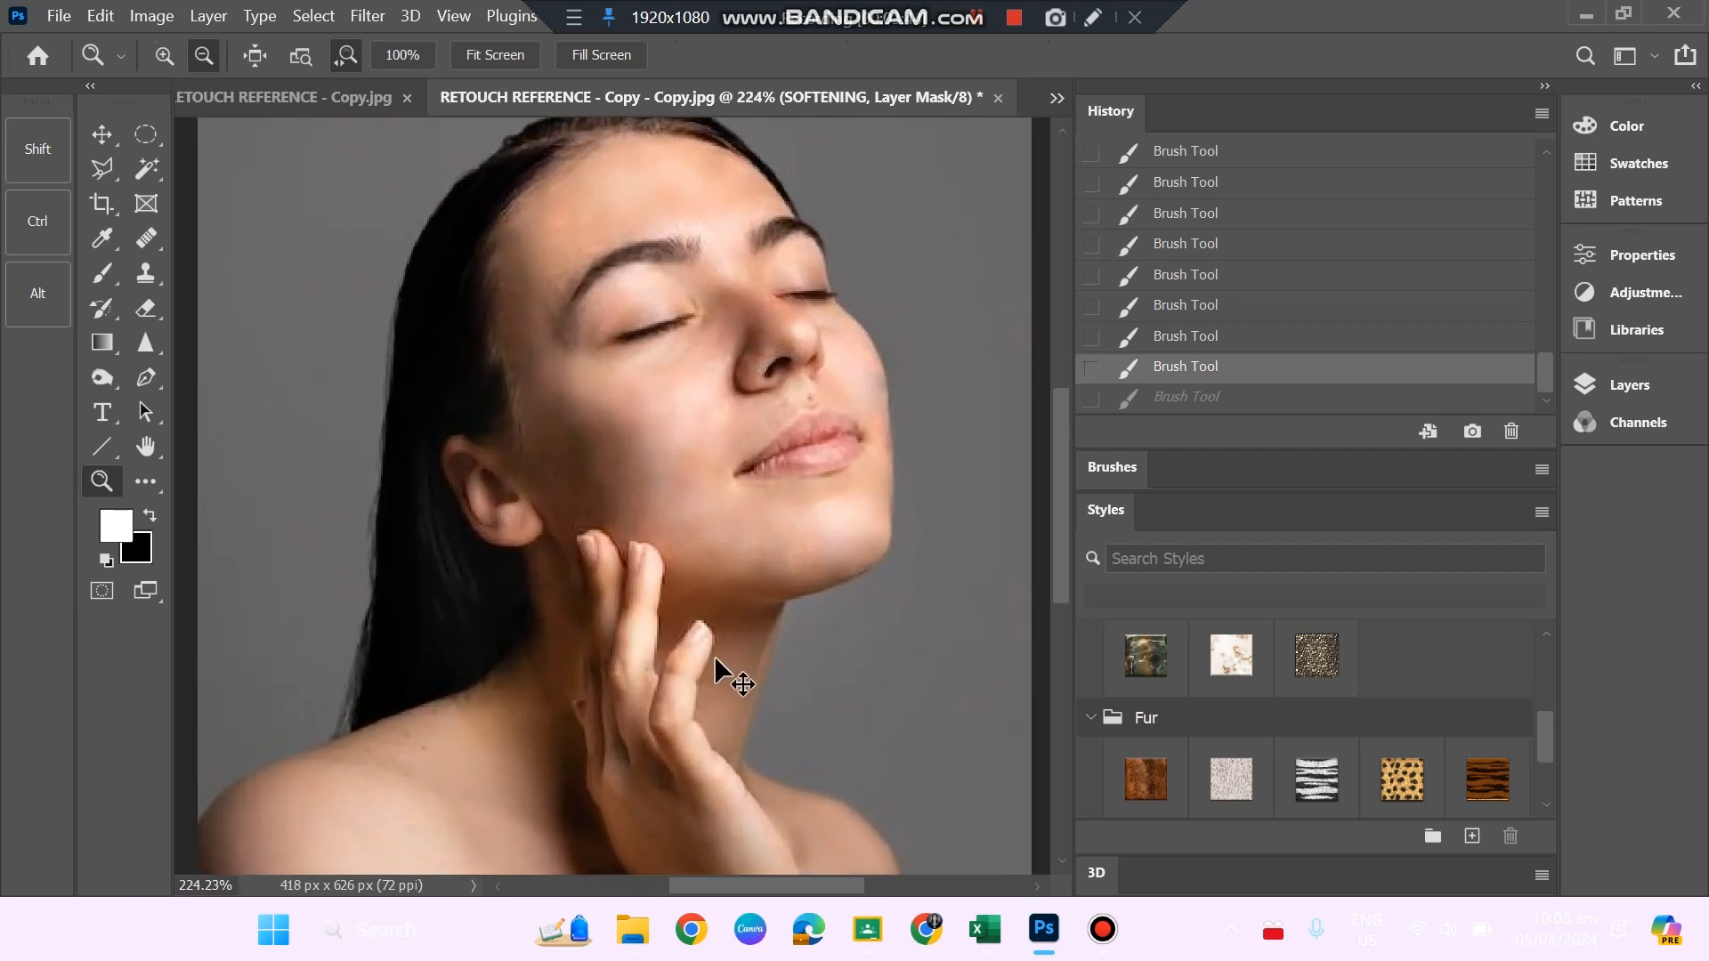
pyautogui.hotkey('ctrl', 'z')
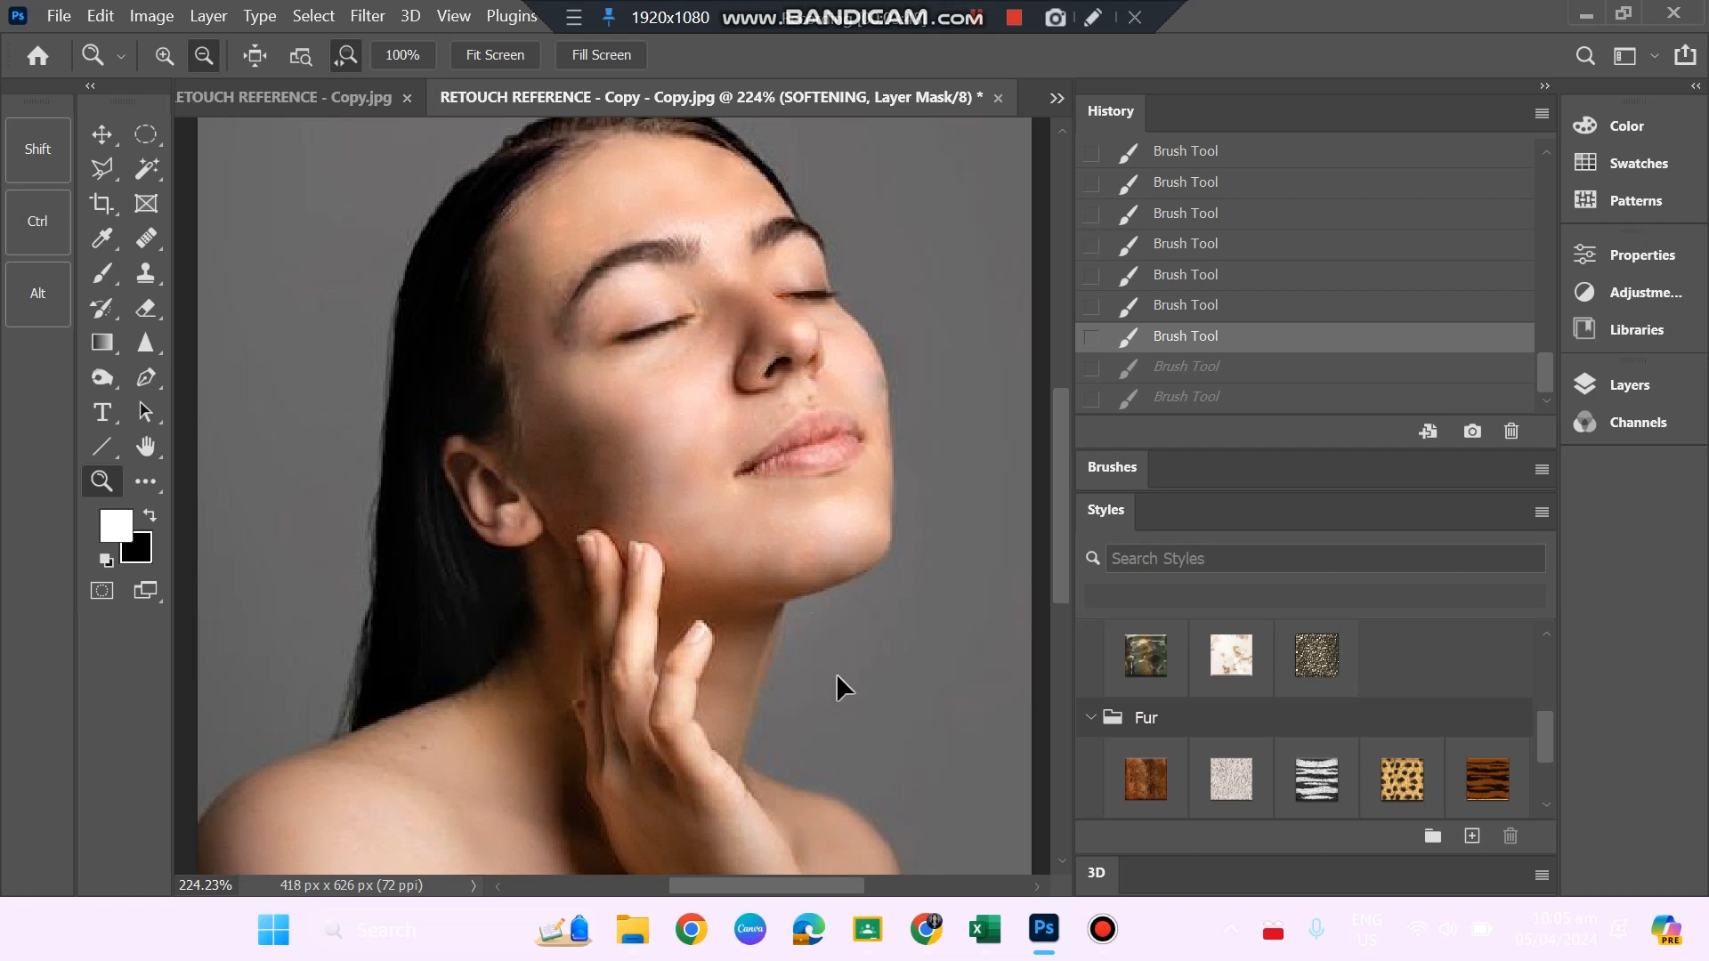
pyautogui.moveTo(839, 687); pyautogui.dragTo(838, 695)
pyautogui.hotkey('ctrl', 'z')
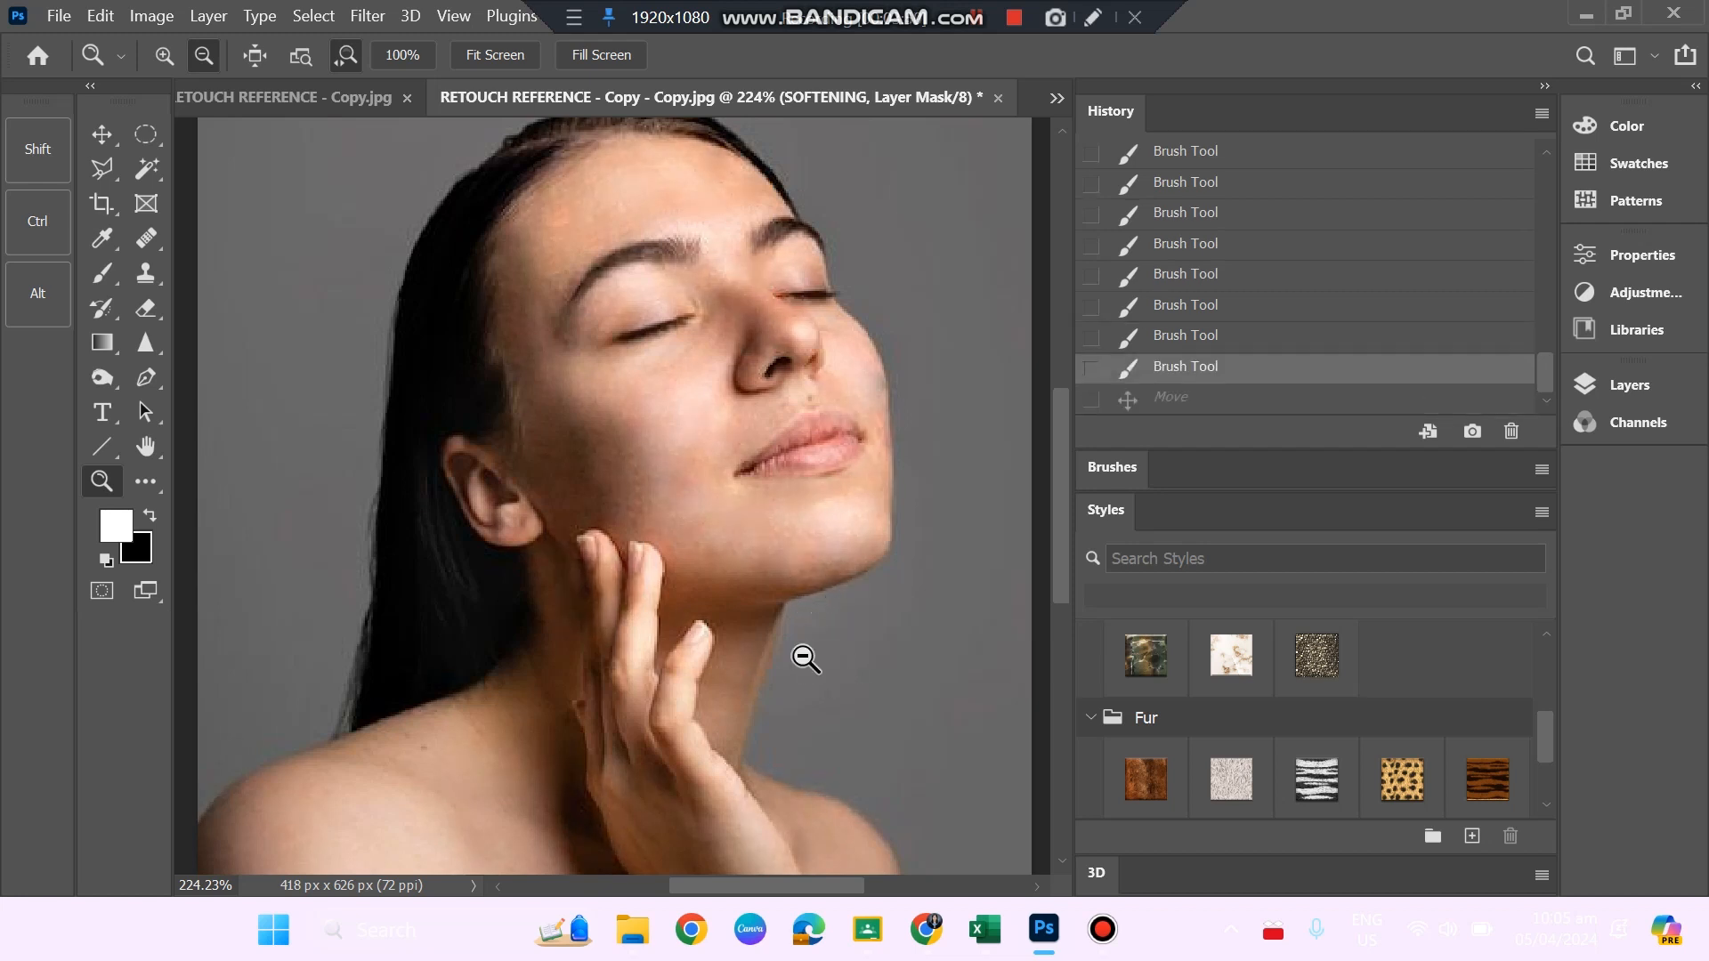
# Stamp all visible layers into a new merged layer above the SOFTENING layer.
pyautogui.moveTo(841, 696); pyautogui.dragTo(656, 580)
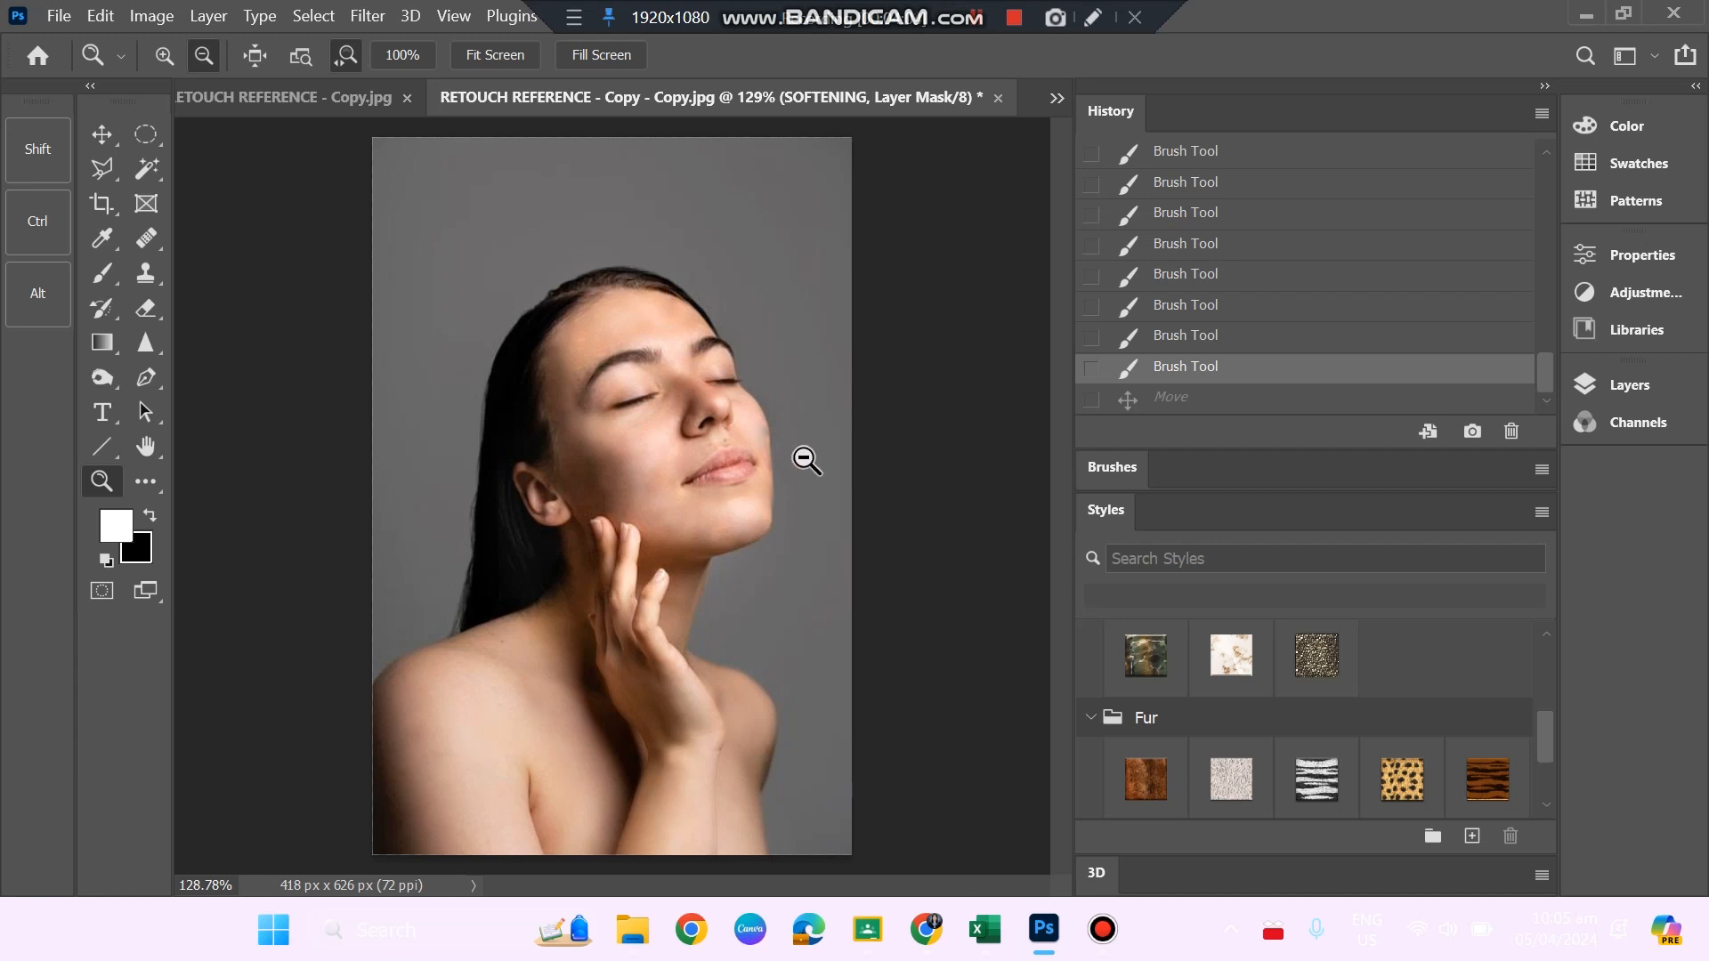
pyautogui.moveTo(801, 457); pyautogui.dragTo(695, 568)
pyautogui.click(695, 568)
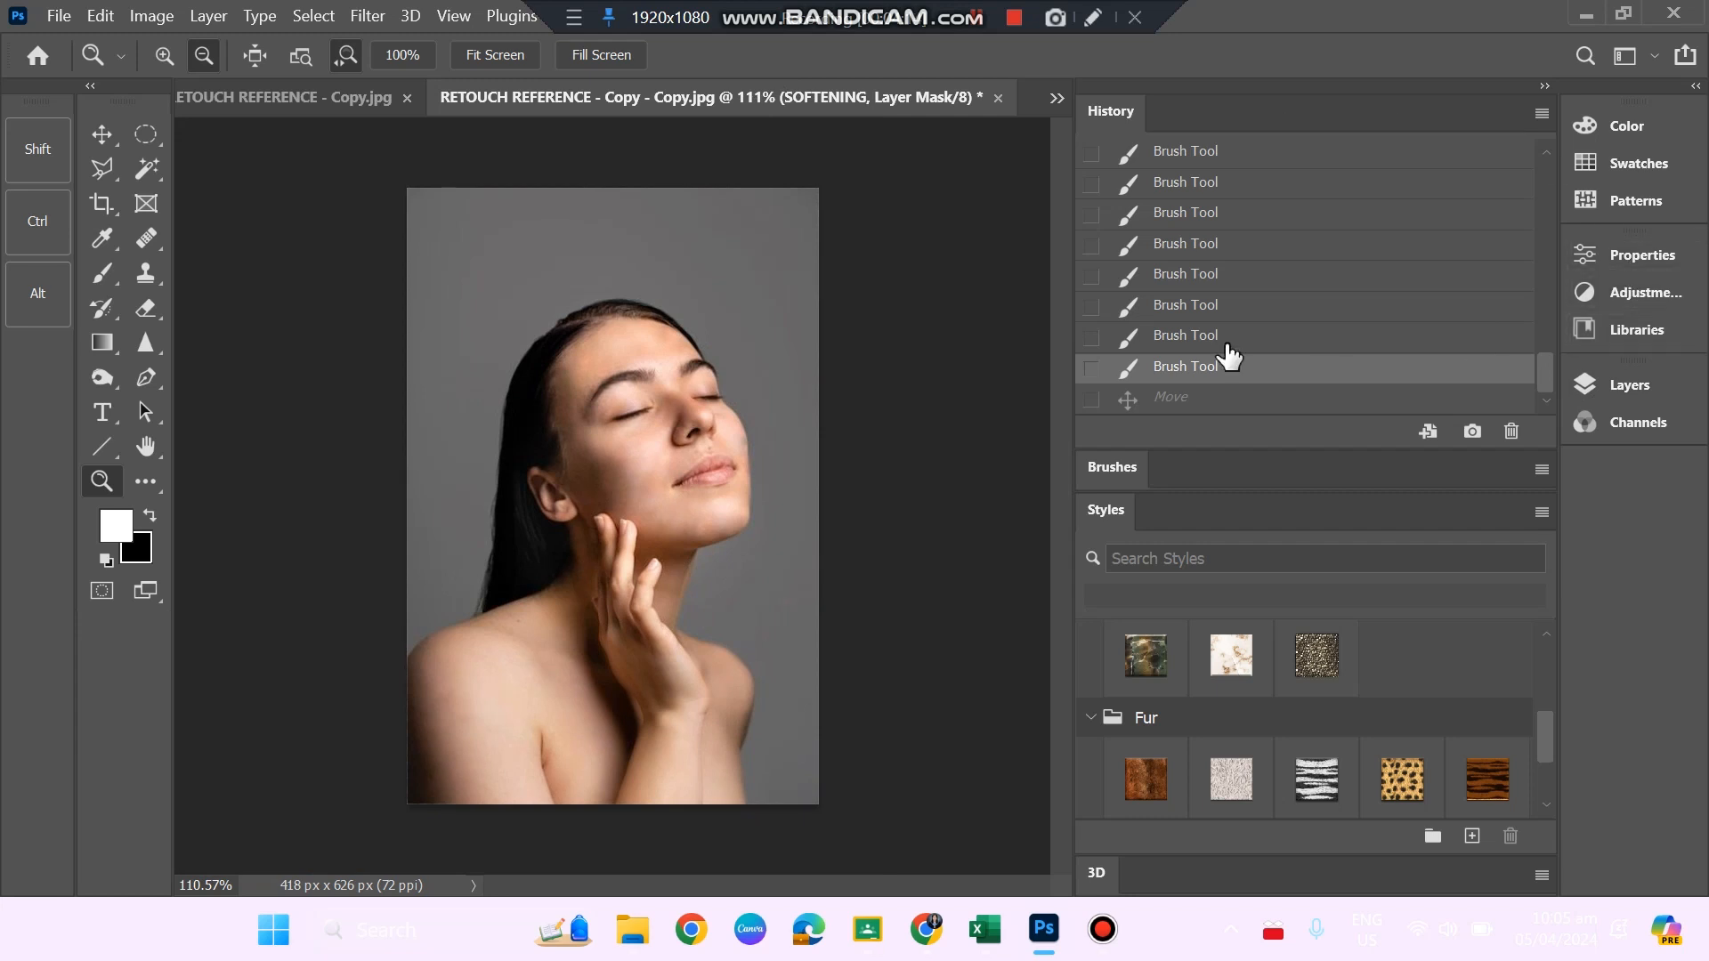
pyautogui.click(370, 21)
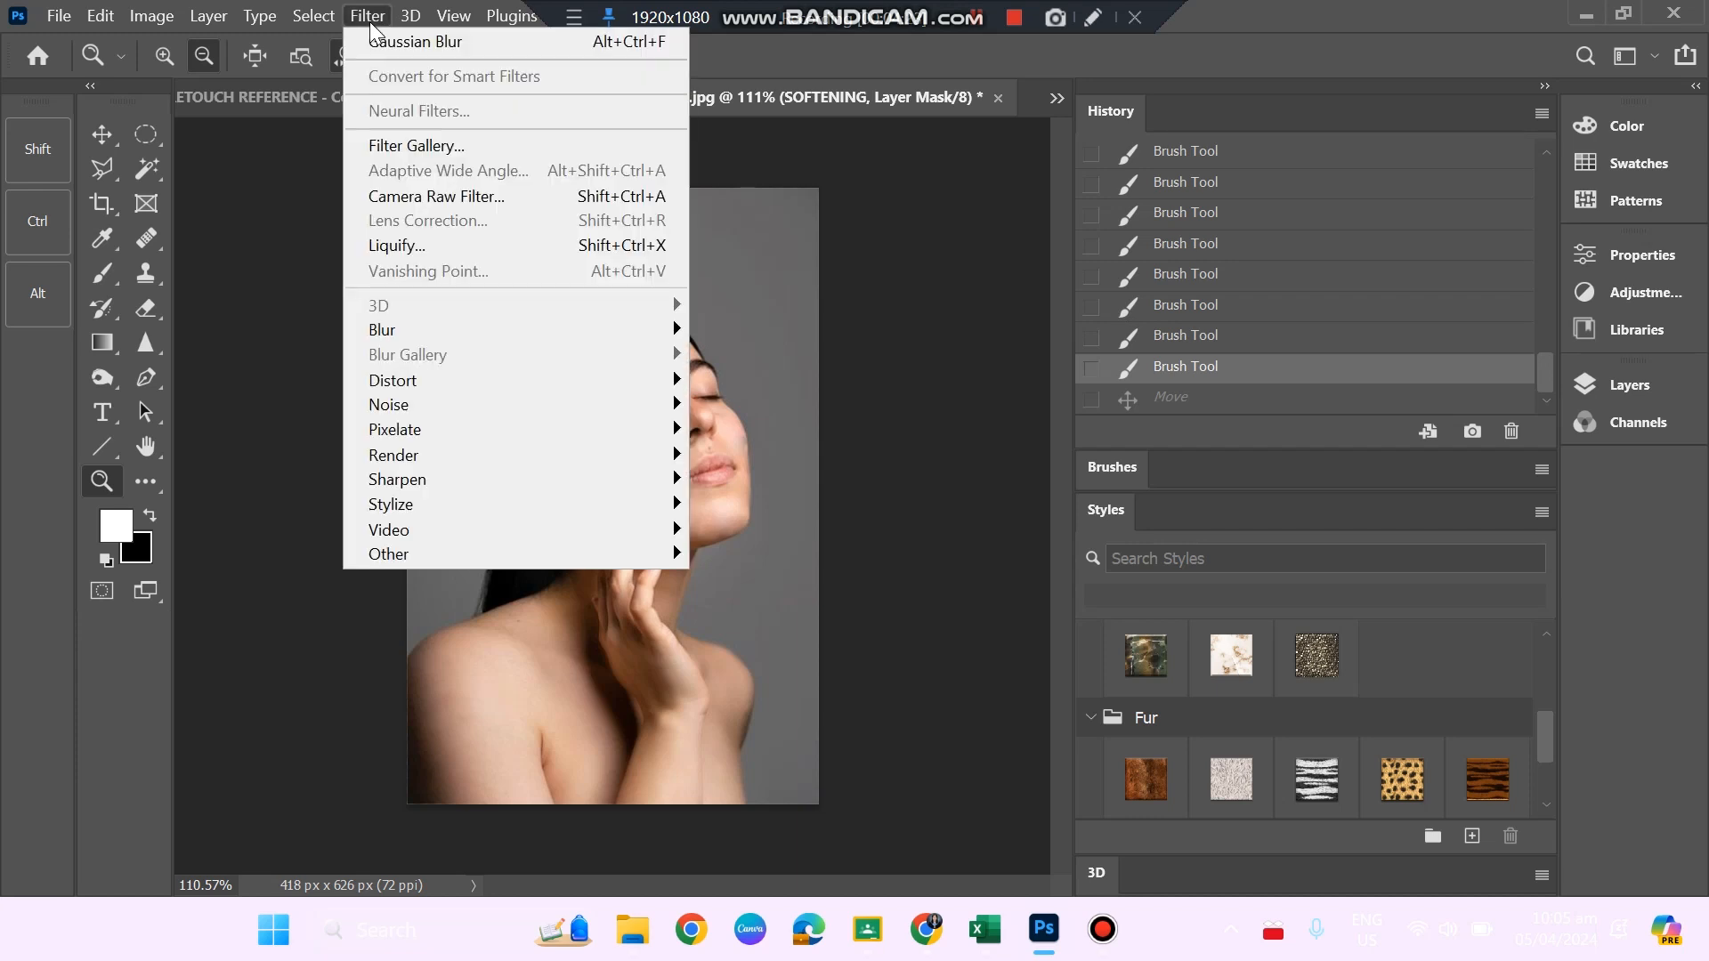
pyautogui.click(370, 21)
pyautogui.click(1627, 384)
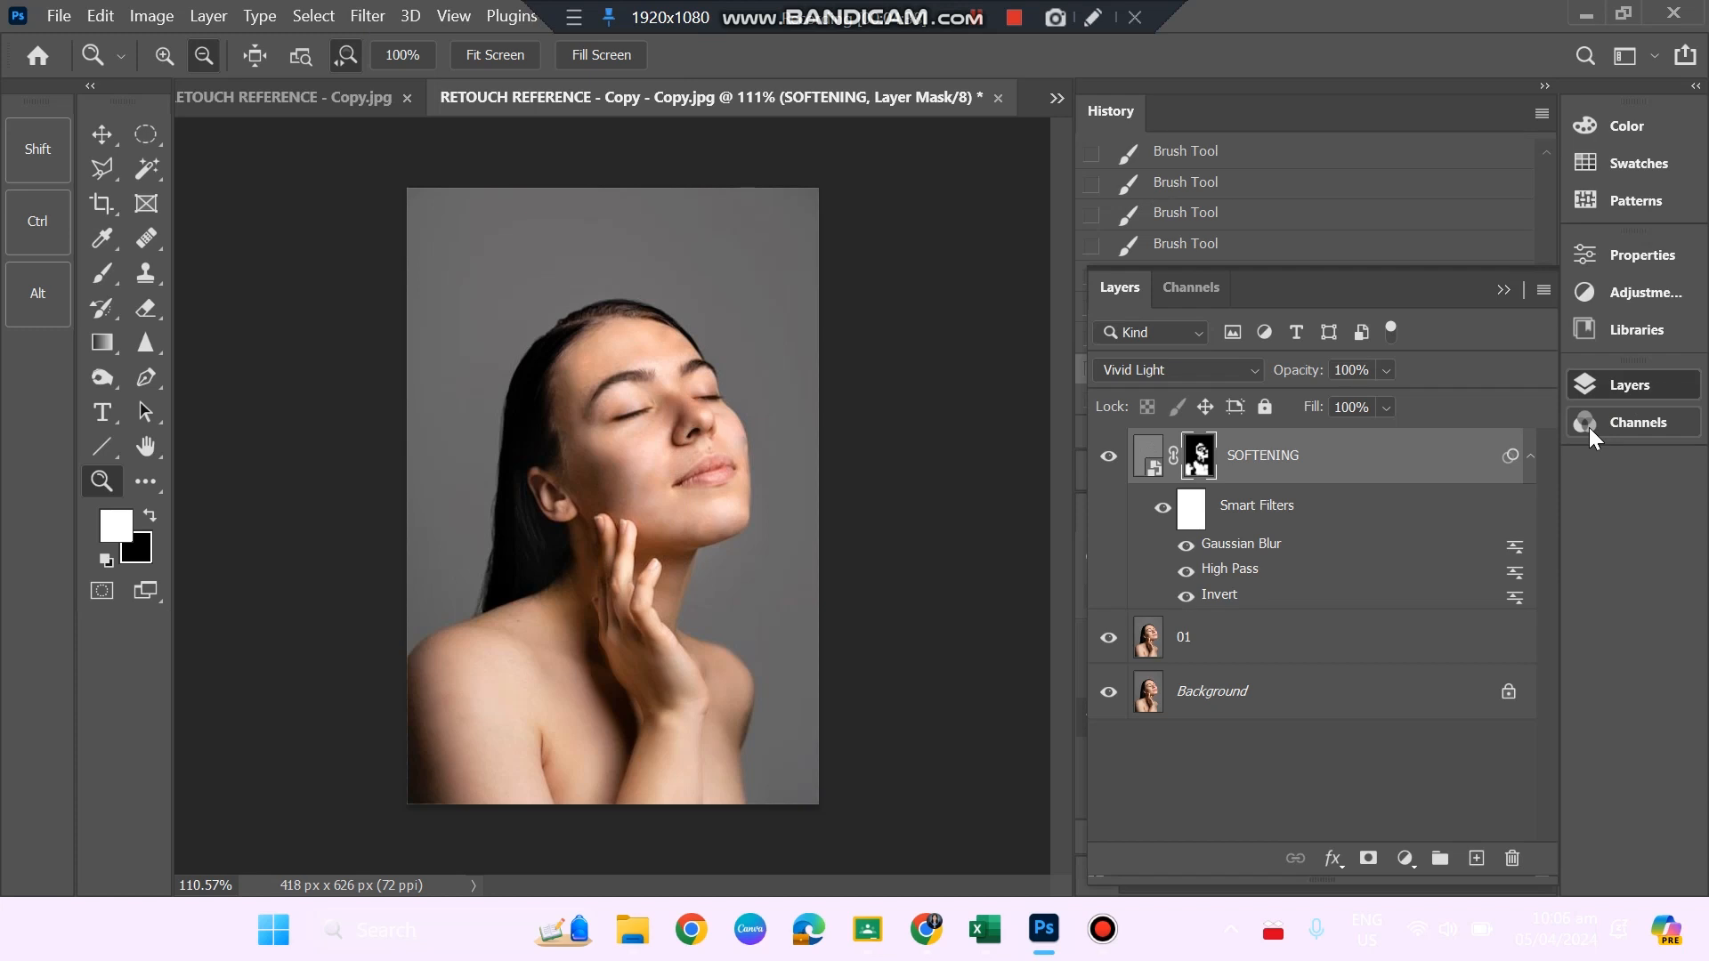
pyautogui.hotkey('ctrl', 'alt', 'shift', 'e')
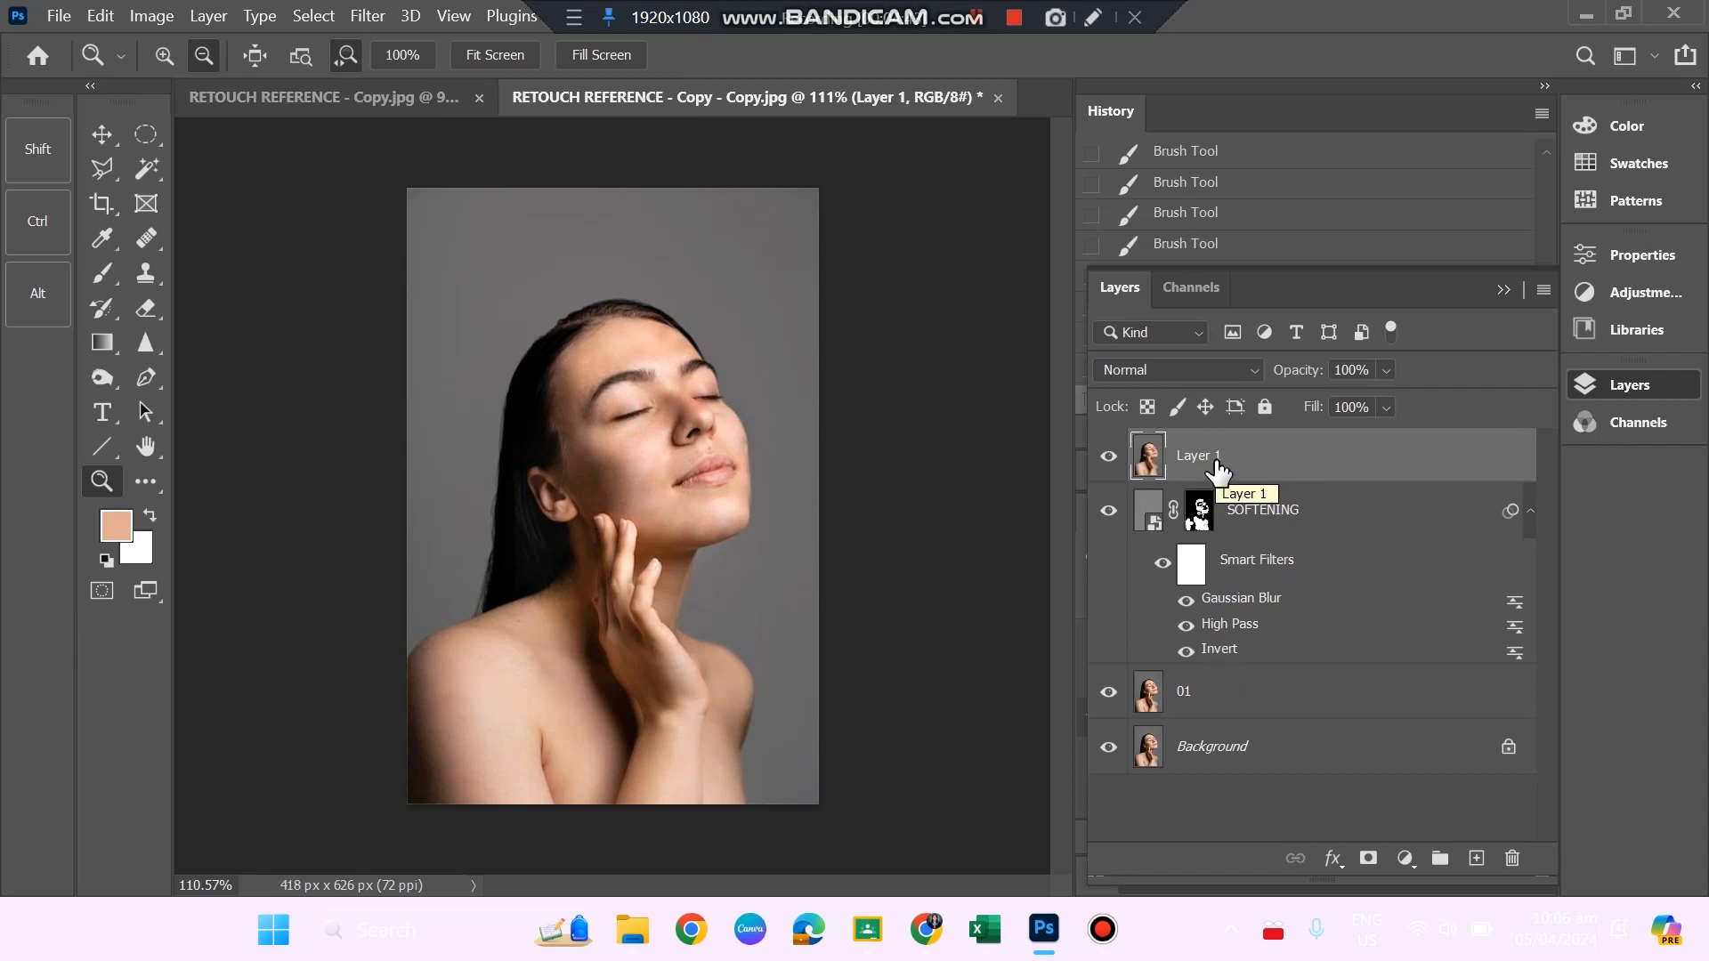
# Open the stamped layer in the Camera Raw Filter and set Texture to -49 in the Basic adjustments.
pyautogui.click(365, 16)
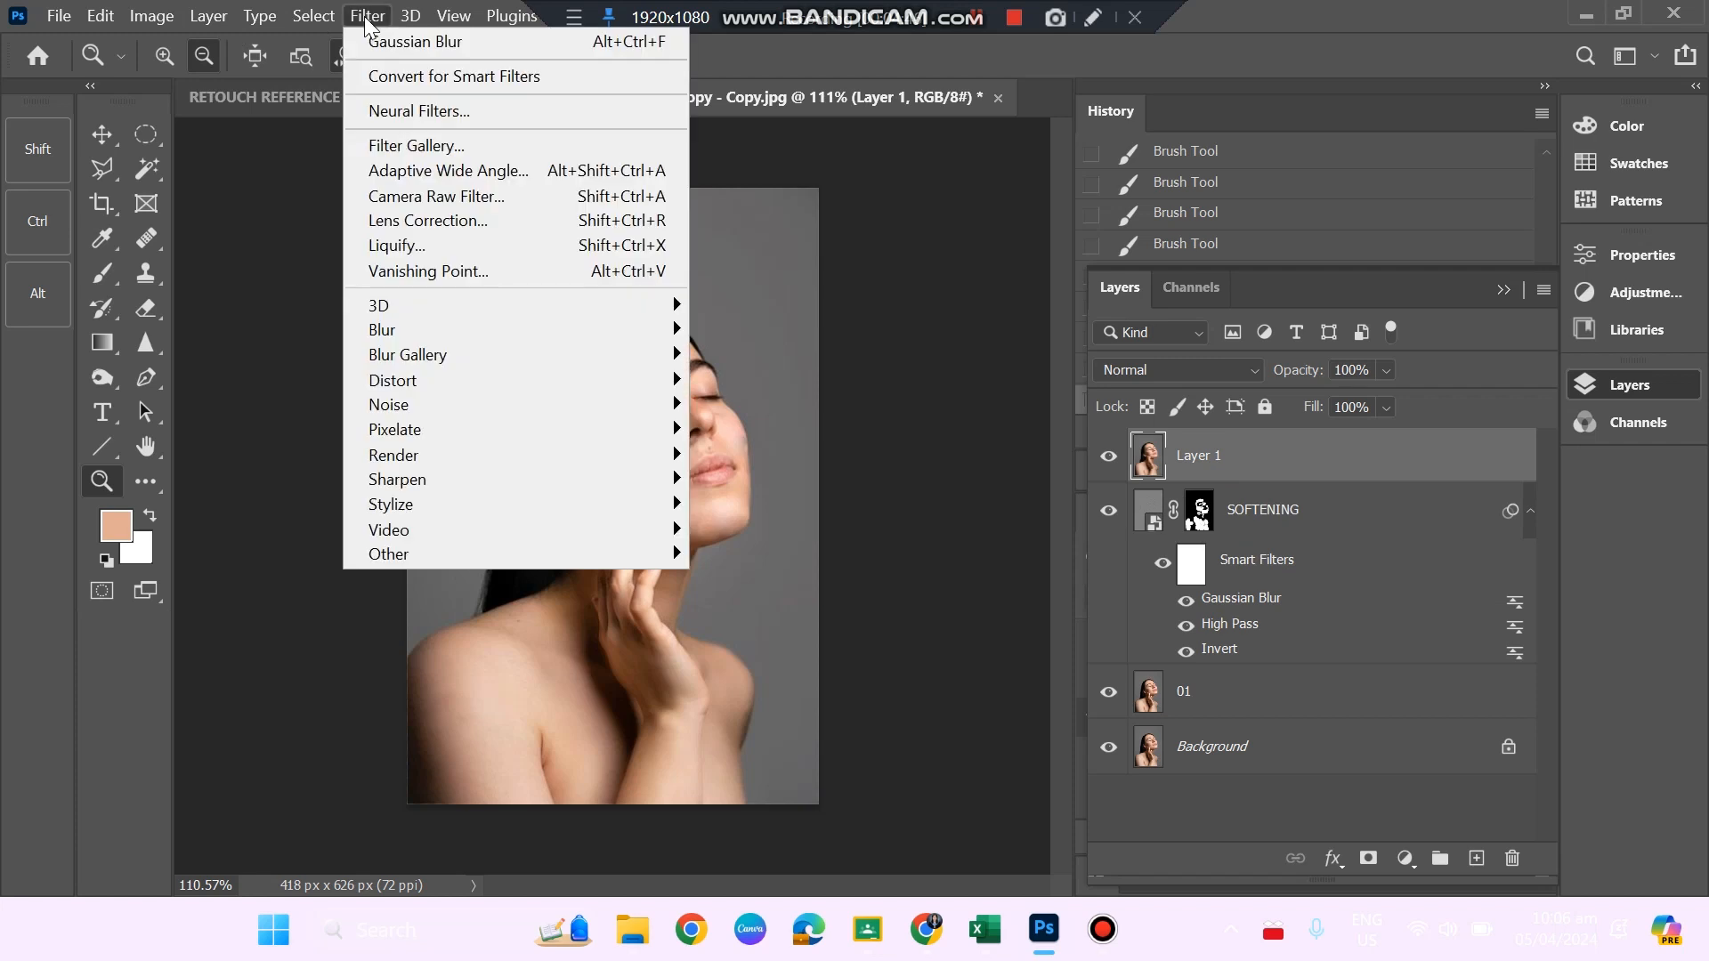
pyautogui.click(403, 201)
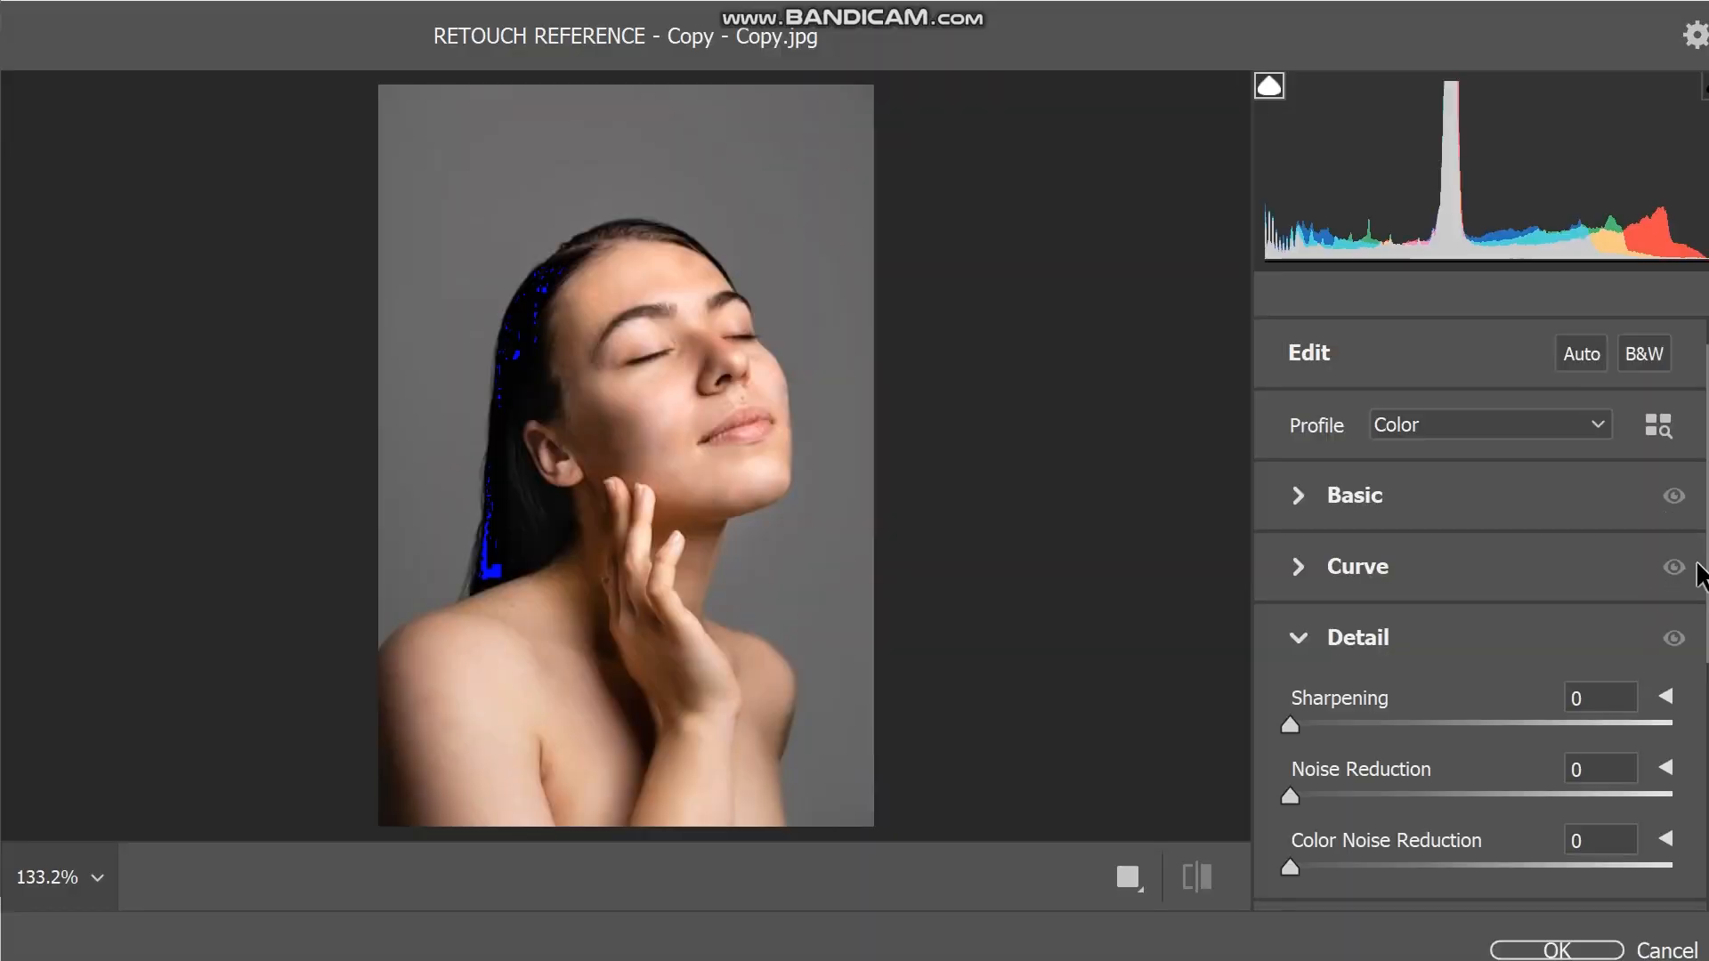
pyautogui.click(1300, 500)
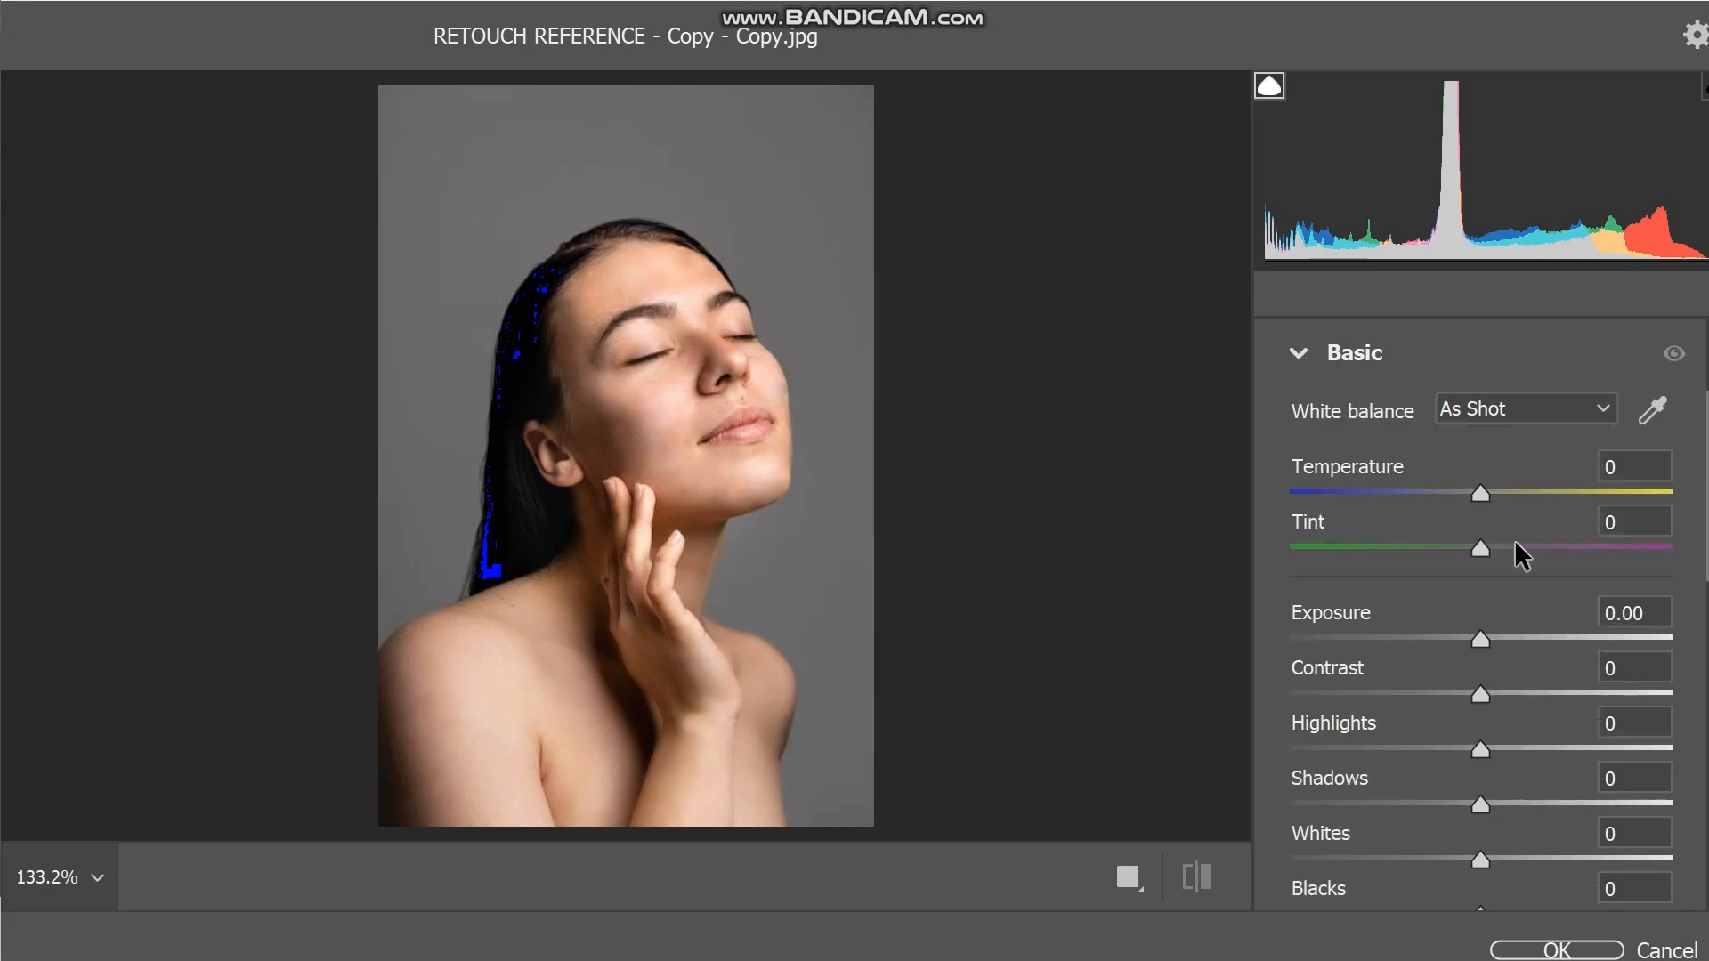
pyautogui.scroll(-1, 1544, 639)
pyautogui.scroll(-1, 1540, 637)
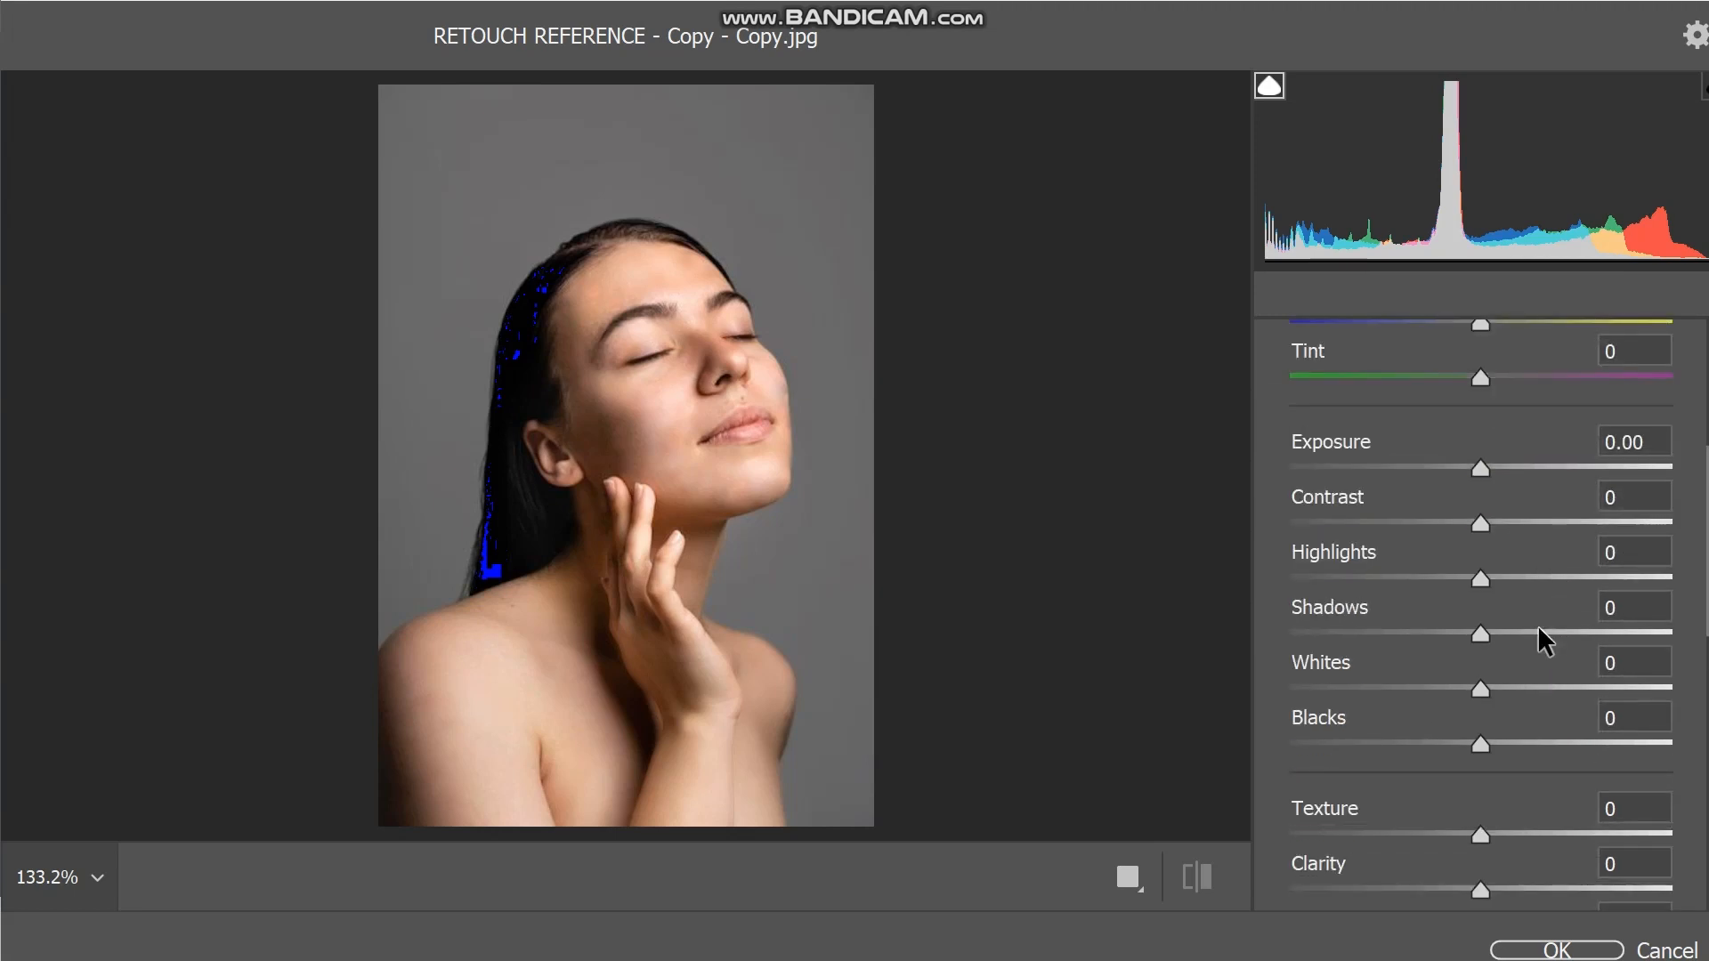
pyautogui.scroll(-1, 1525, 579)
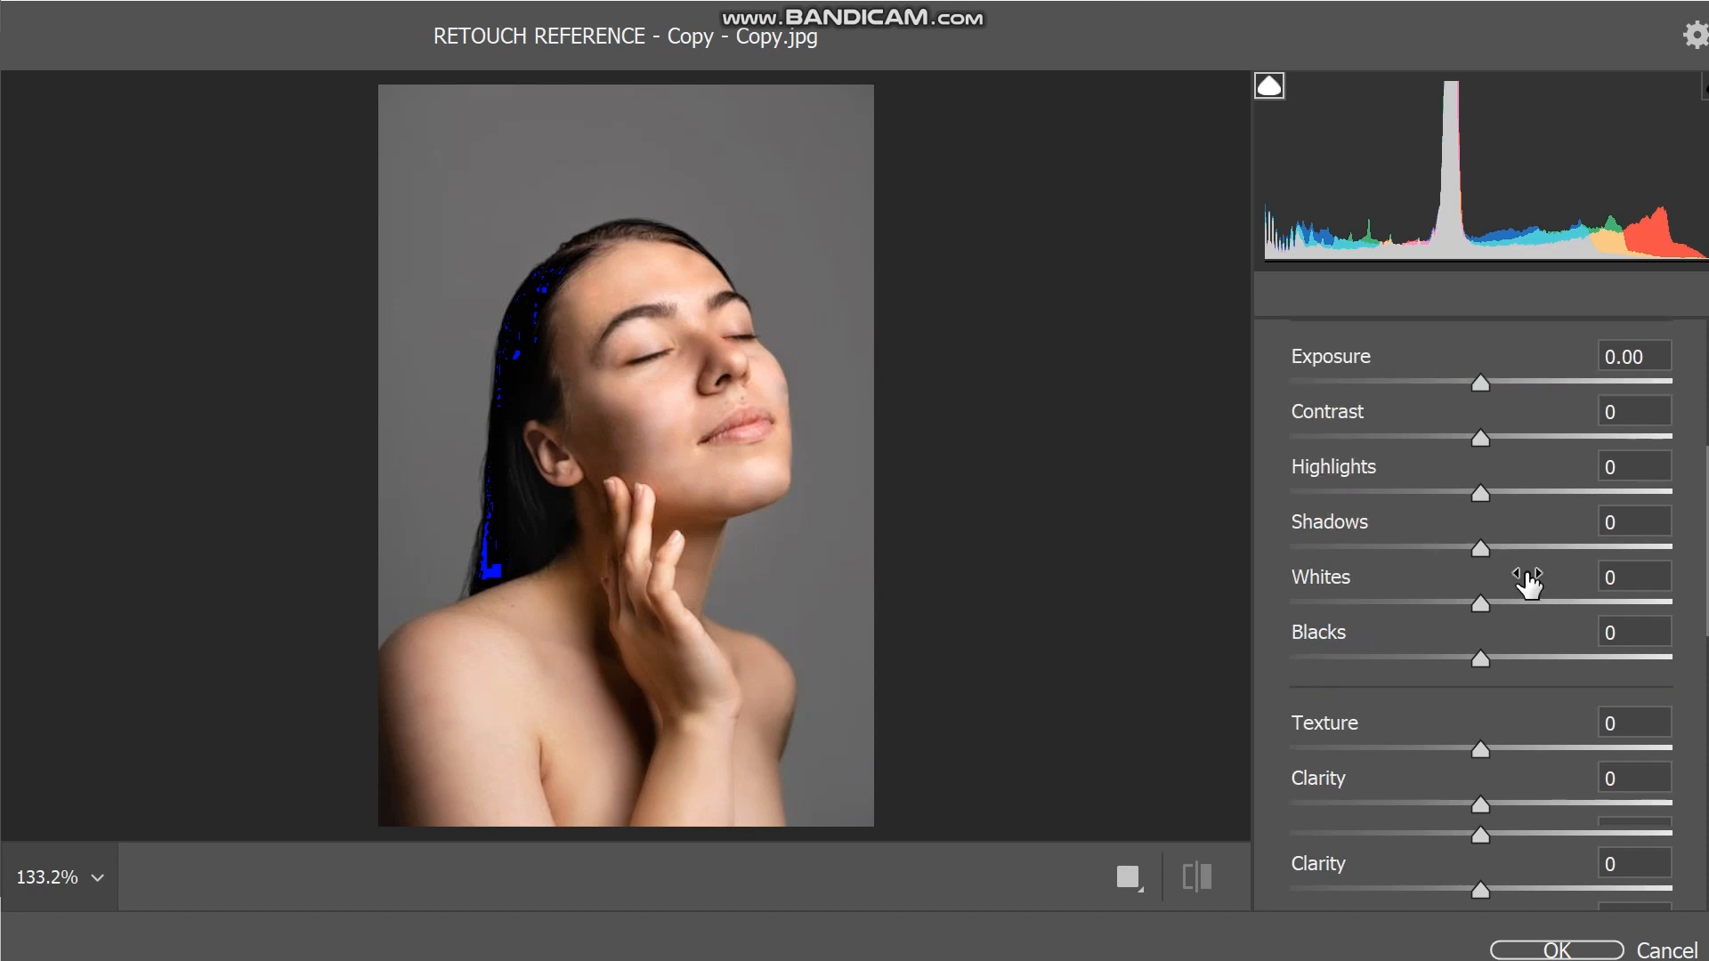
pyautogui.scroll(-4, 1522, 614)
pyautogui.scroll(1, 1516, 630)
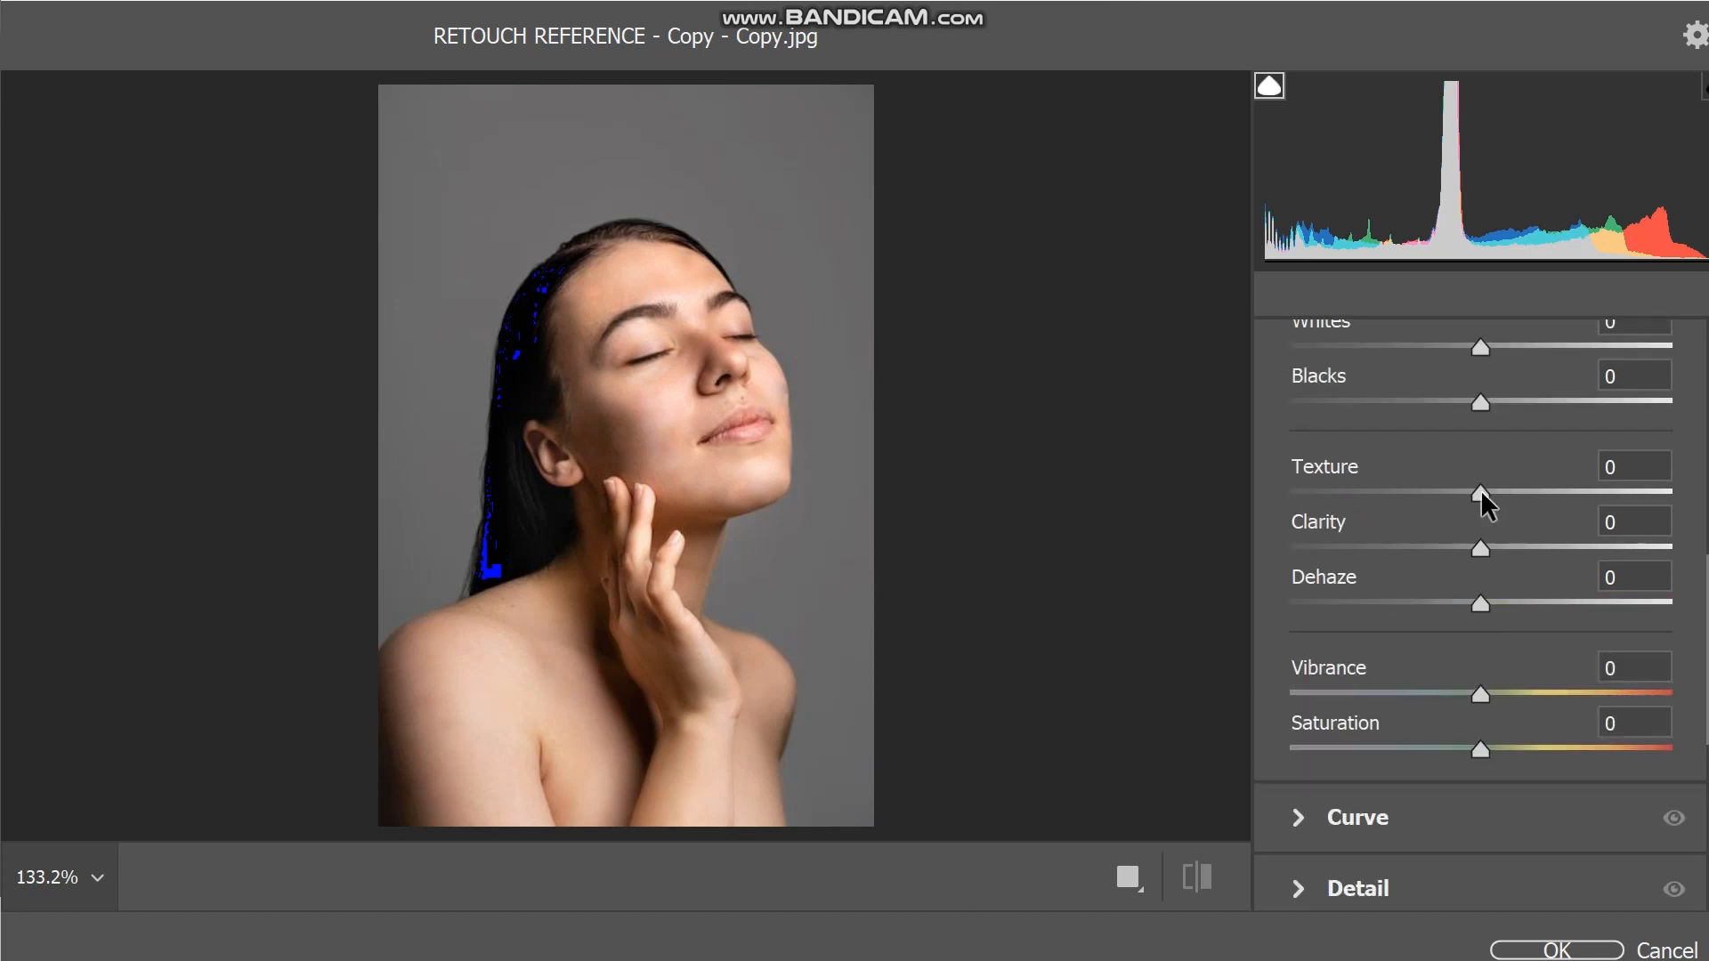
pyautogui.moveTo(1481, 490); pyautogui.dragTo(1427, 511)
pyautogui.moveTo(1396, 510); pyautogui.dragTo(1287, 505)
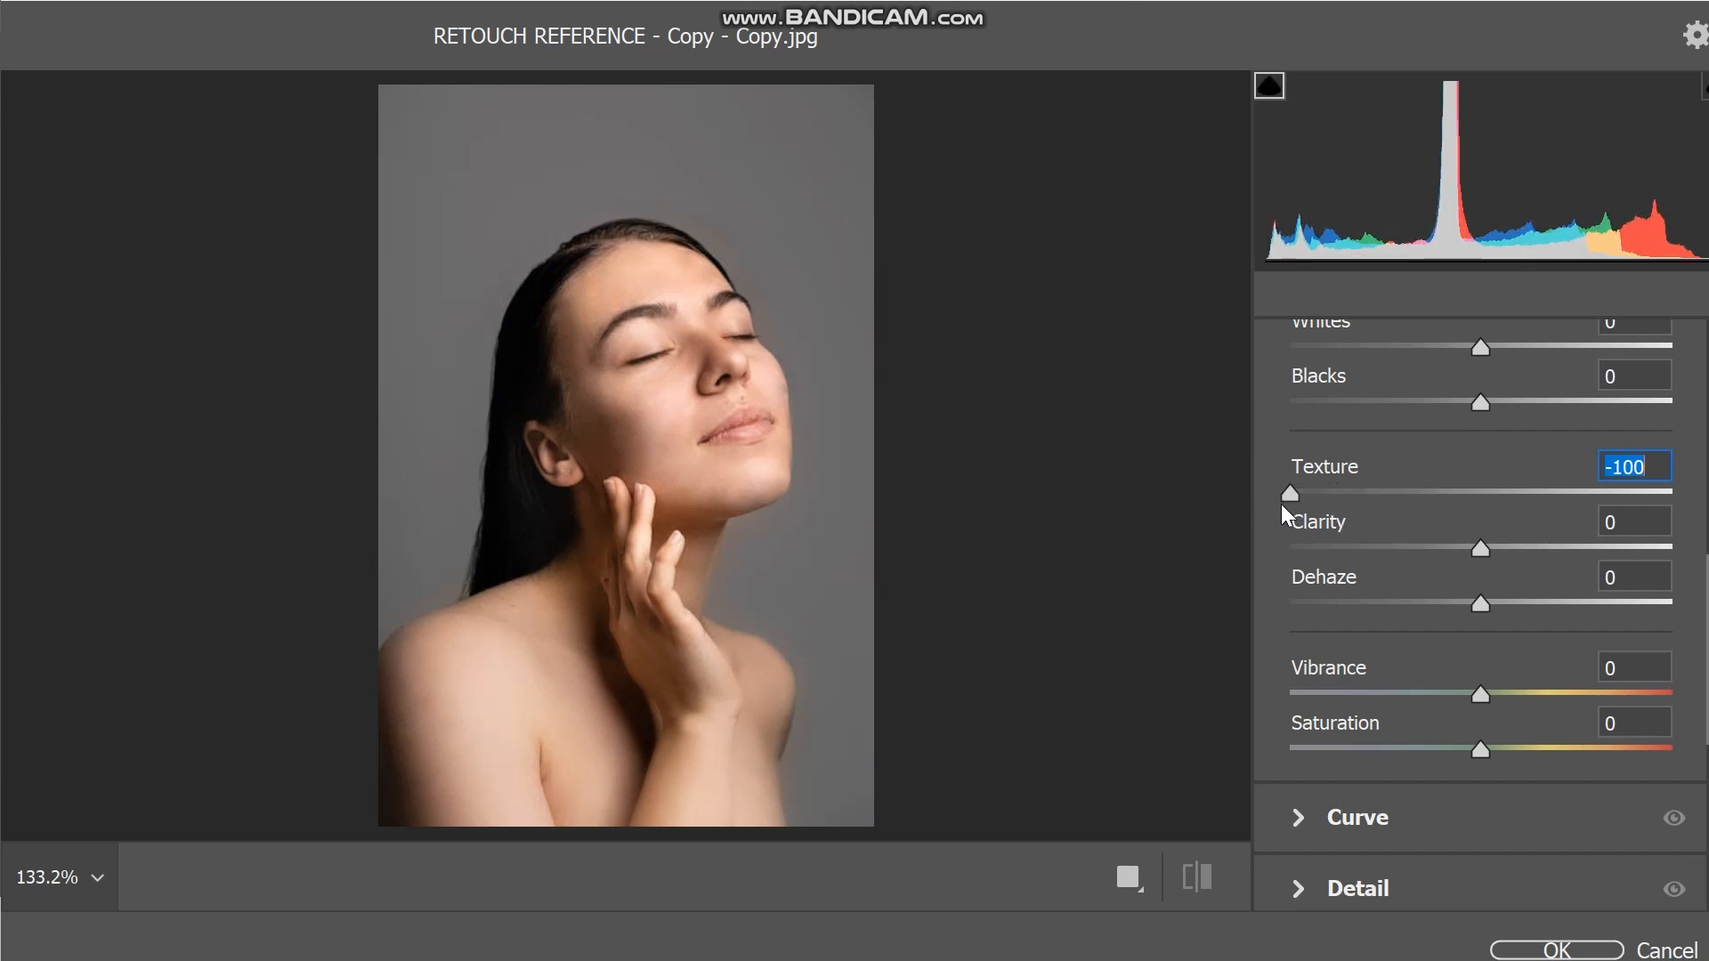
pyautogui.moveTo(1282, 506); pyautogui.dragTo(1388, 496)
# Try several negative Clarity values, settling on Clarity -8 with Texture set to -29.
pyautogui.click(1483, 547)
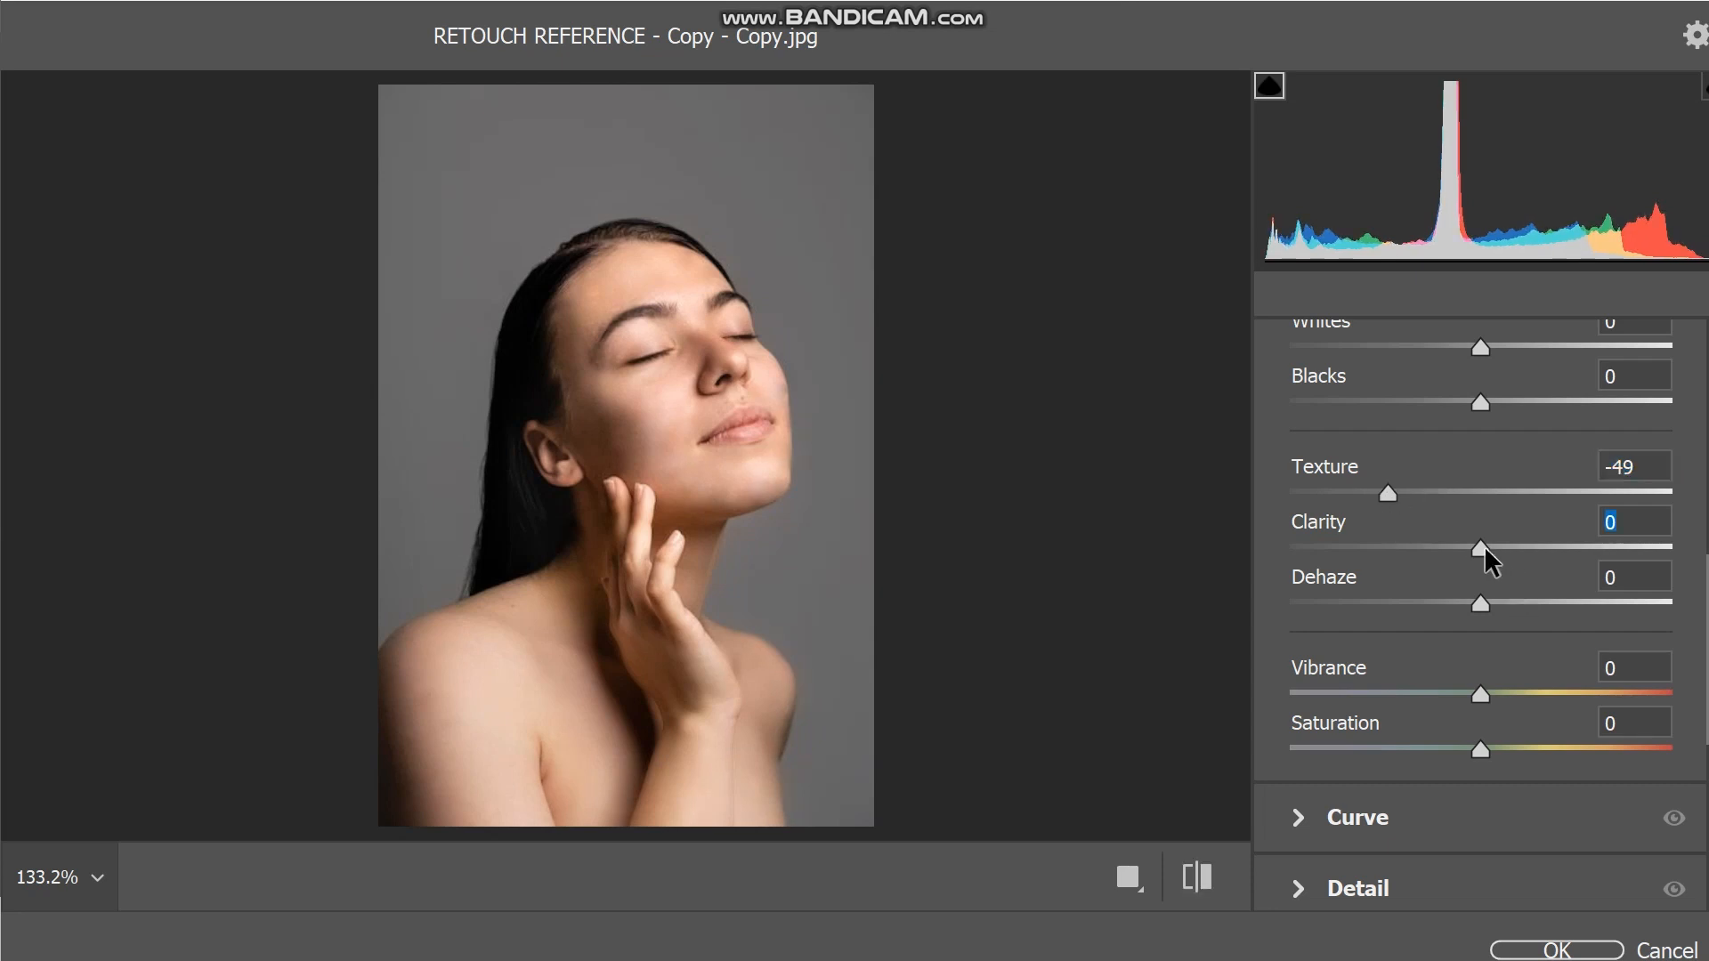
pyautogui.moveTo(1482, 546)
pyautogui.mouseDown()
pyautogui.moveTo(1699, 554)
pyautogui.moveTo(1341, 546)
pyautogui.moveTo(1588, 547)
pyautogui.moveTo(1455, 549)
pyautogui.mouseUp()
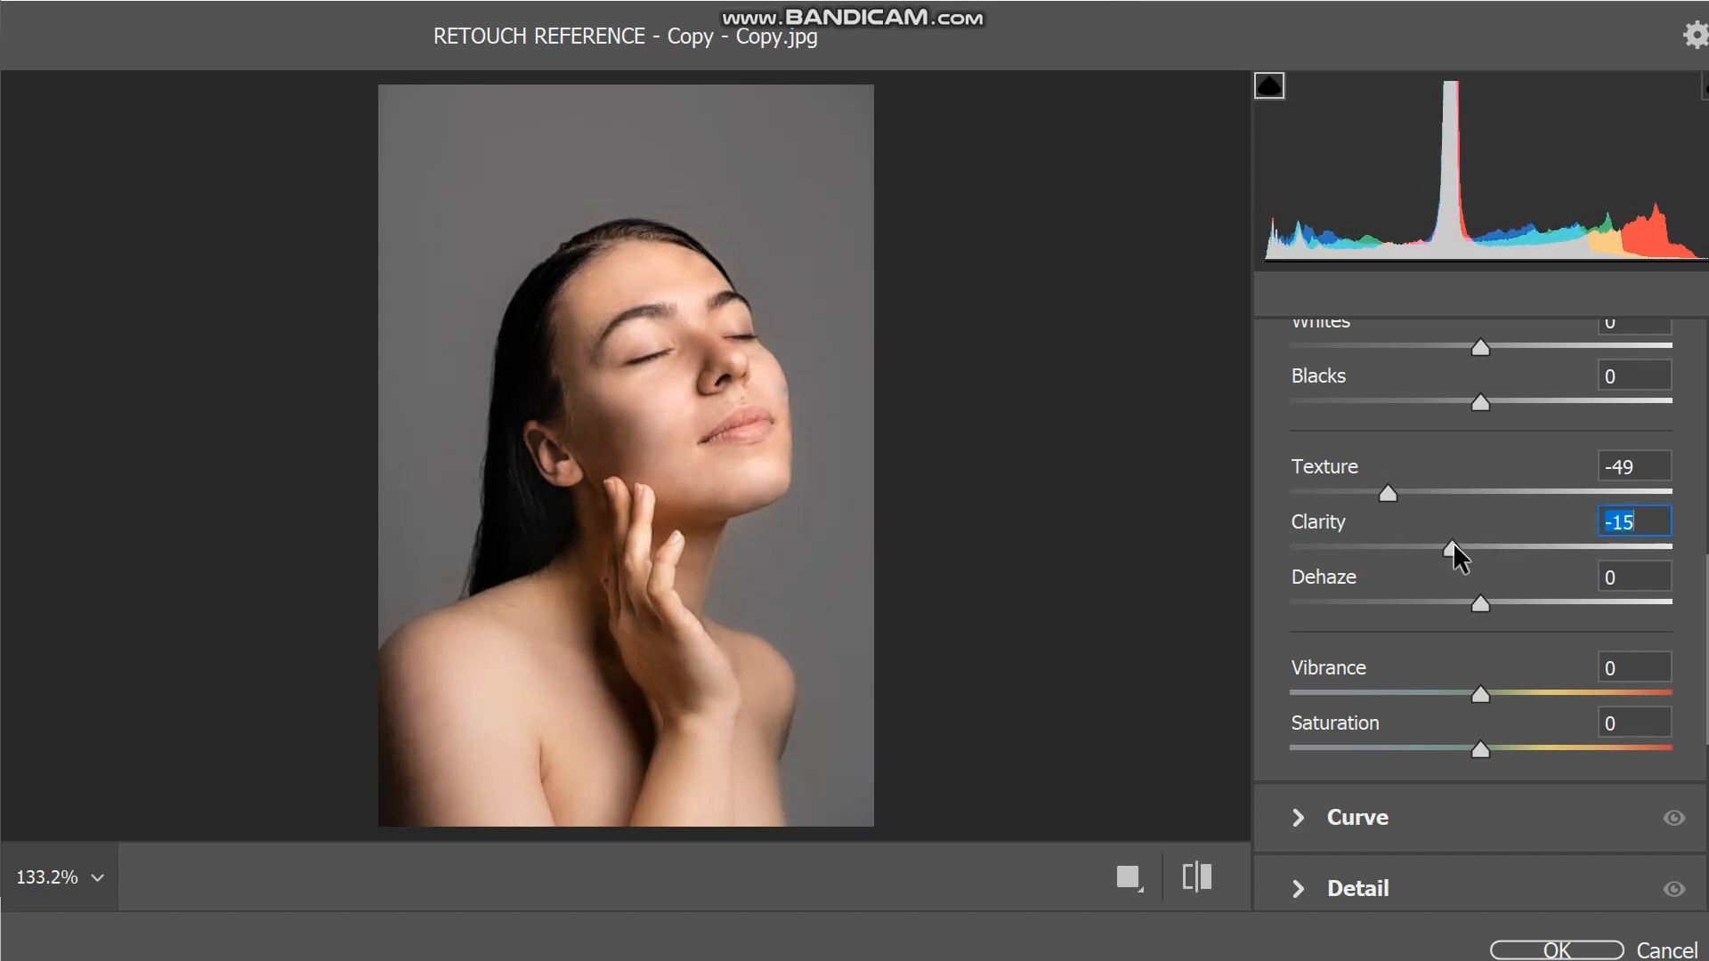
pyautogui.write('-20')
pyautogui.press('Return')
pyautogui.click(1480, 545)
pyautogui.moveTo(1480, 543)
pyautogui.mouseDown()
pyautogui.moveTo(1445, 552)
pyautogui.moveTo(1529, 539)
pyautogui.moveTo(1476, 544)
pyautogui.mouseUp()
pyautogui.moveTo(1390, 493); pyautogui.dragTo(1425, 493)
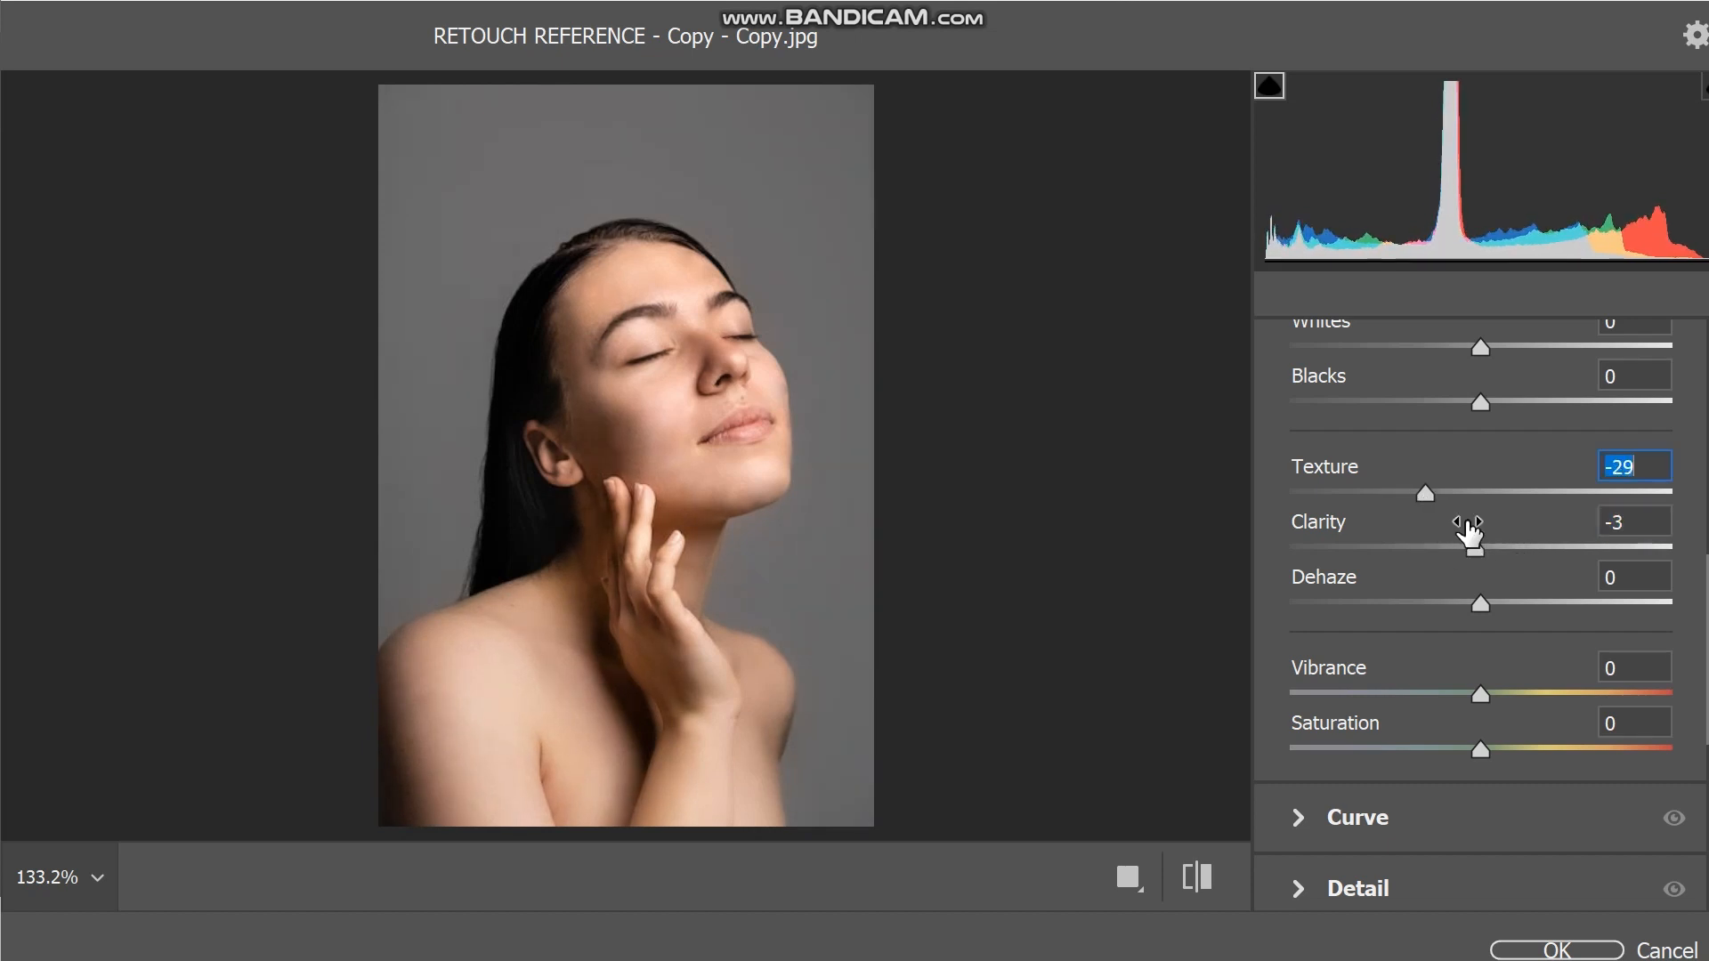
pyautogui.moveTo(1477, 544)
pyautogui.mouseDown()
pyautogui.moveTo(1418, 548)
pyautogui.moveTo(1524, 550)
pyautogui.moveTo(1467, 554)
pyautogui.mouseUp()
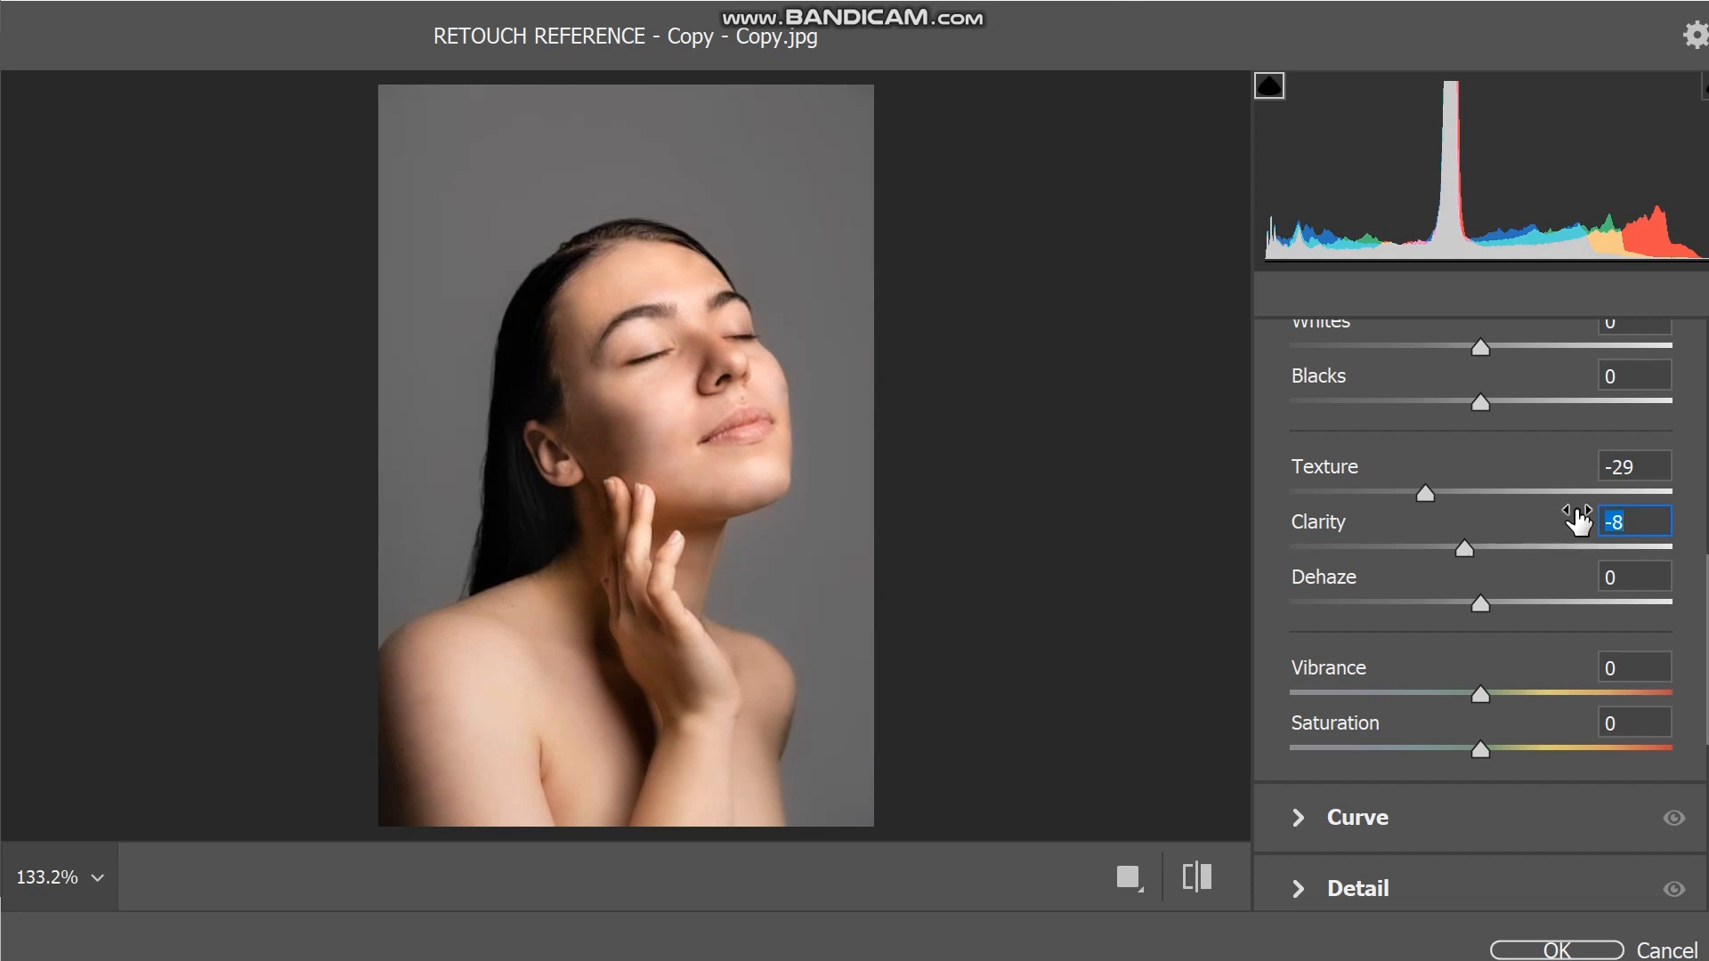
# Try strong sharpening in the Detail adjustments, then reduce Sharpening to 18.
pyautogui.scroll(1, 1511, 473)
pyautogui.scroll(5, 1511, 473)
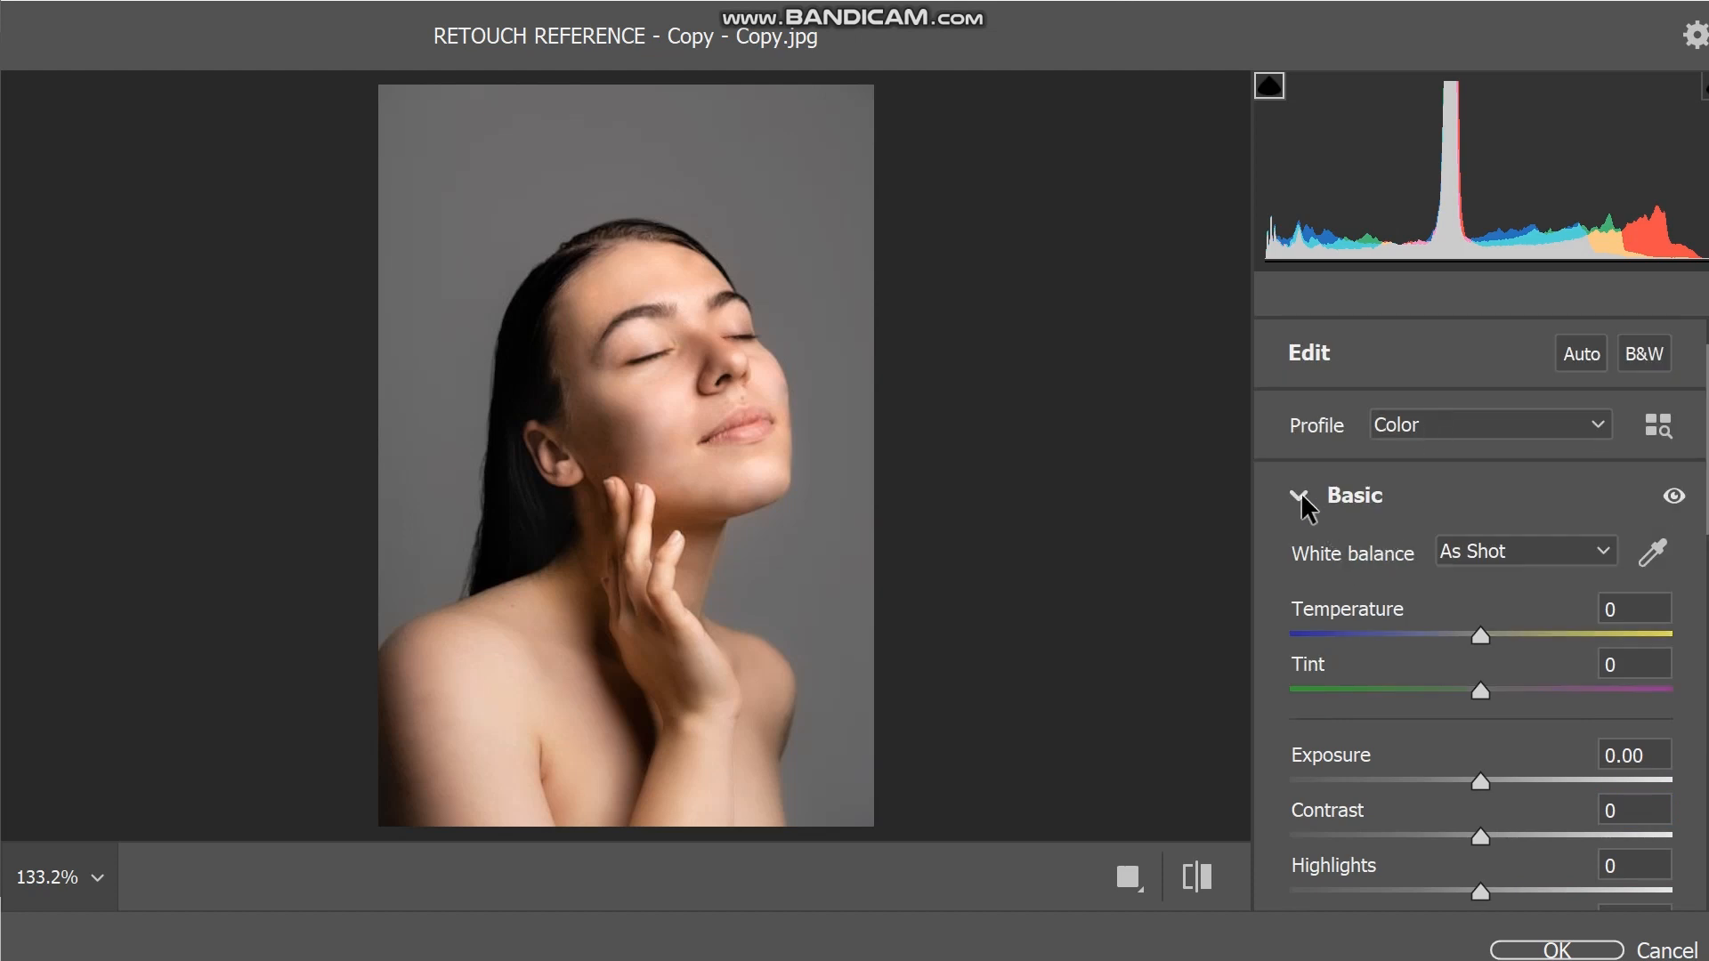
pyautogui.click(1299, 492)
pyautogui.scroll(-1, 1473, 535)
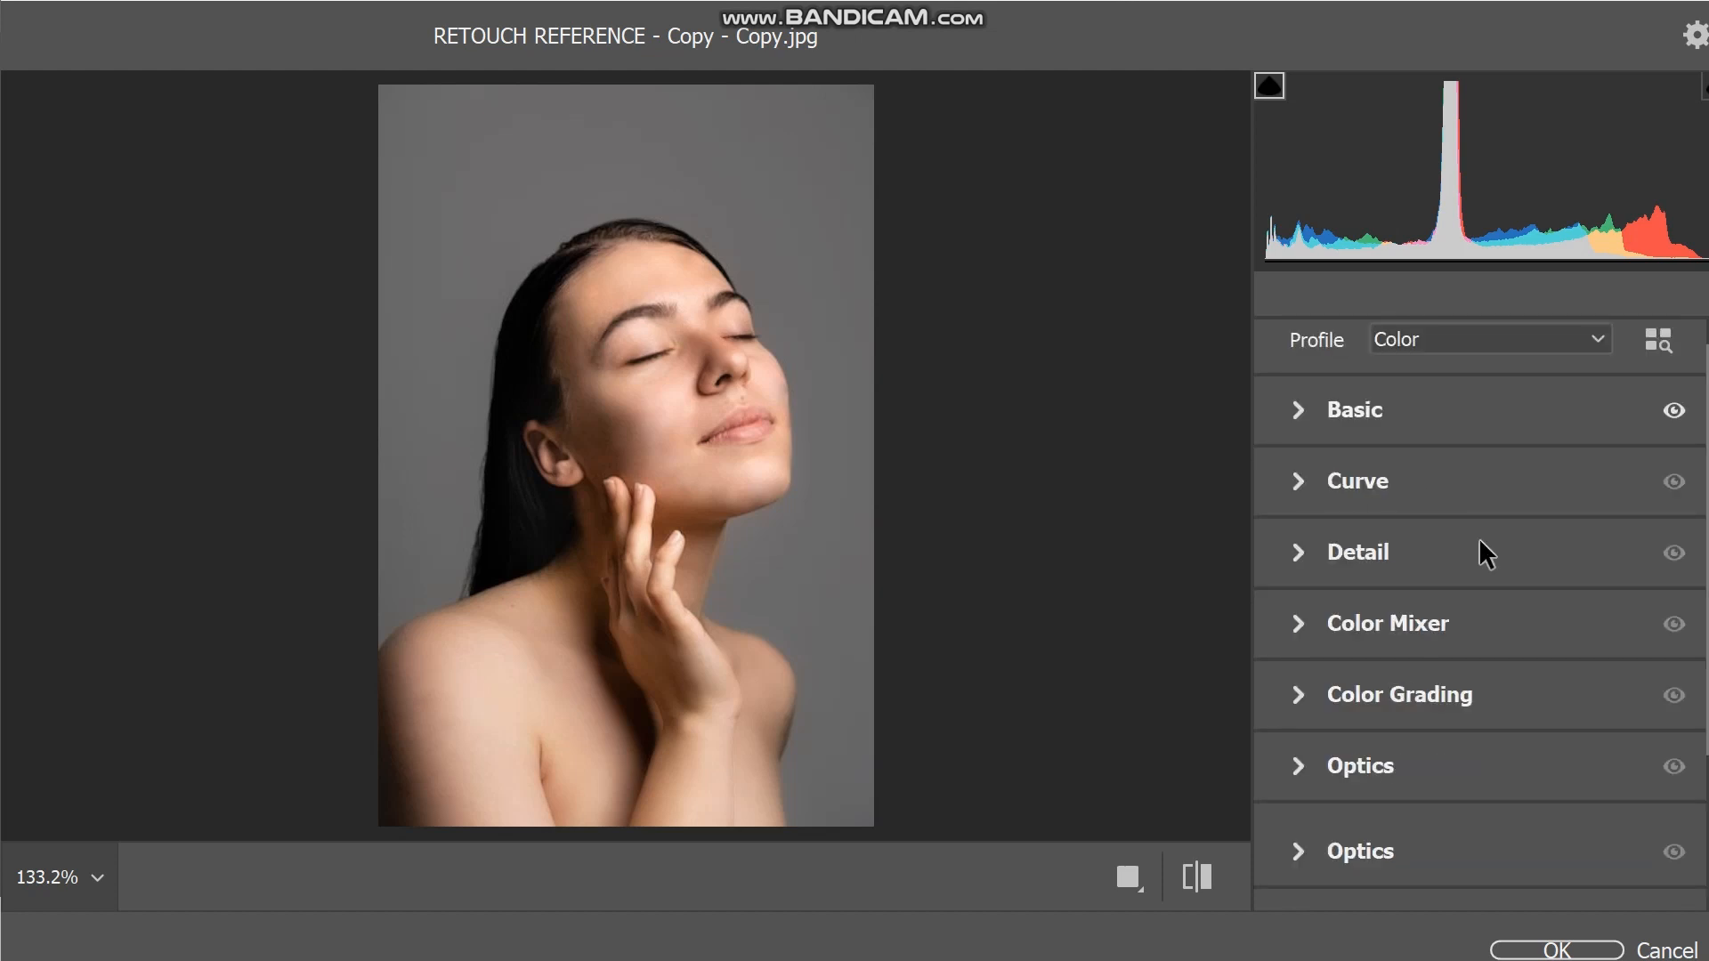
pyautogui.click(1299, 553)
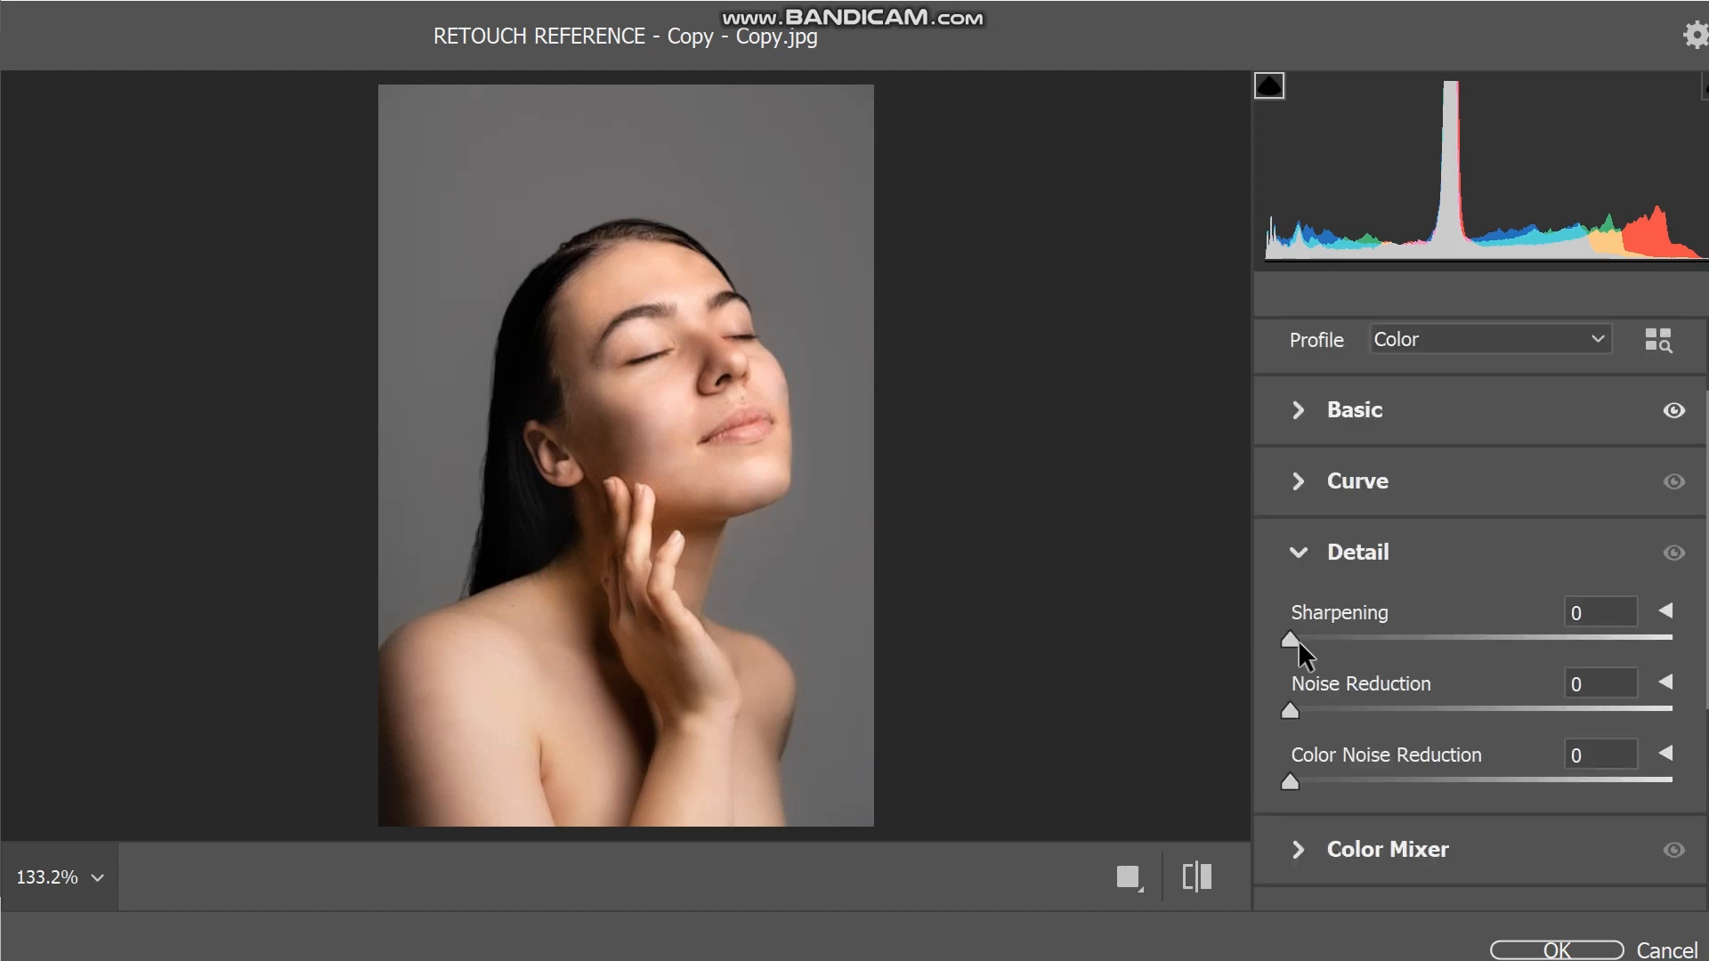
pyautogui.moveTo(1289, 639); pyautogui.dragTo(1610, 628)
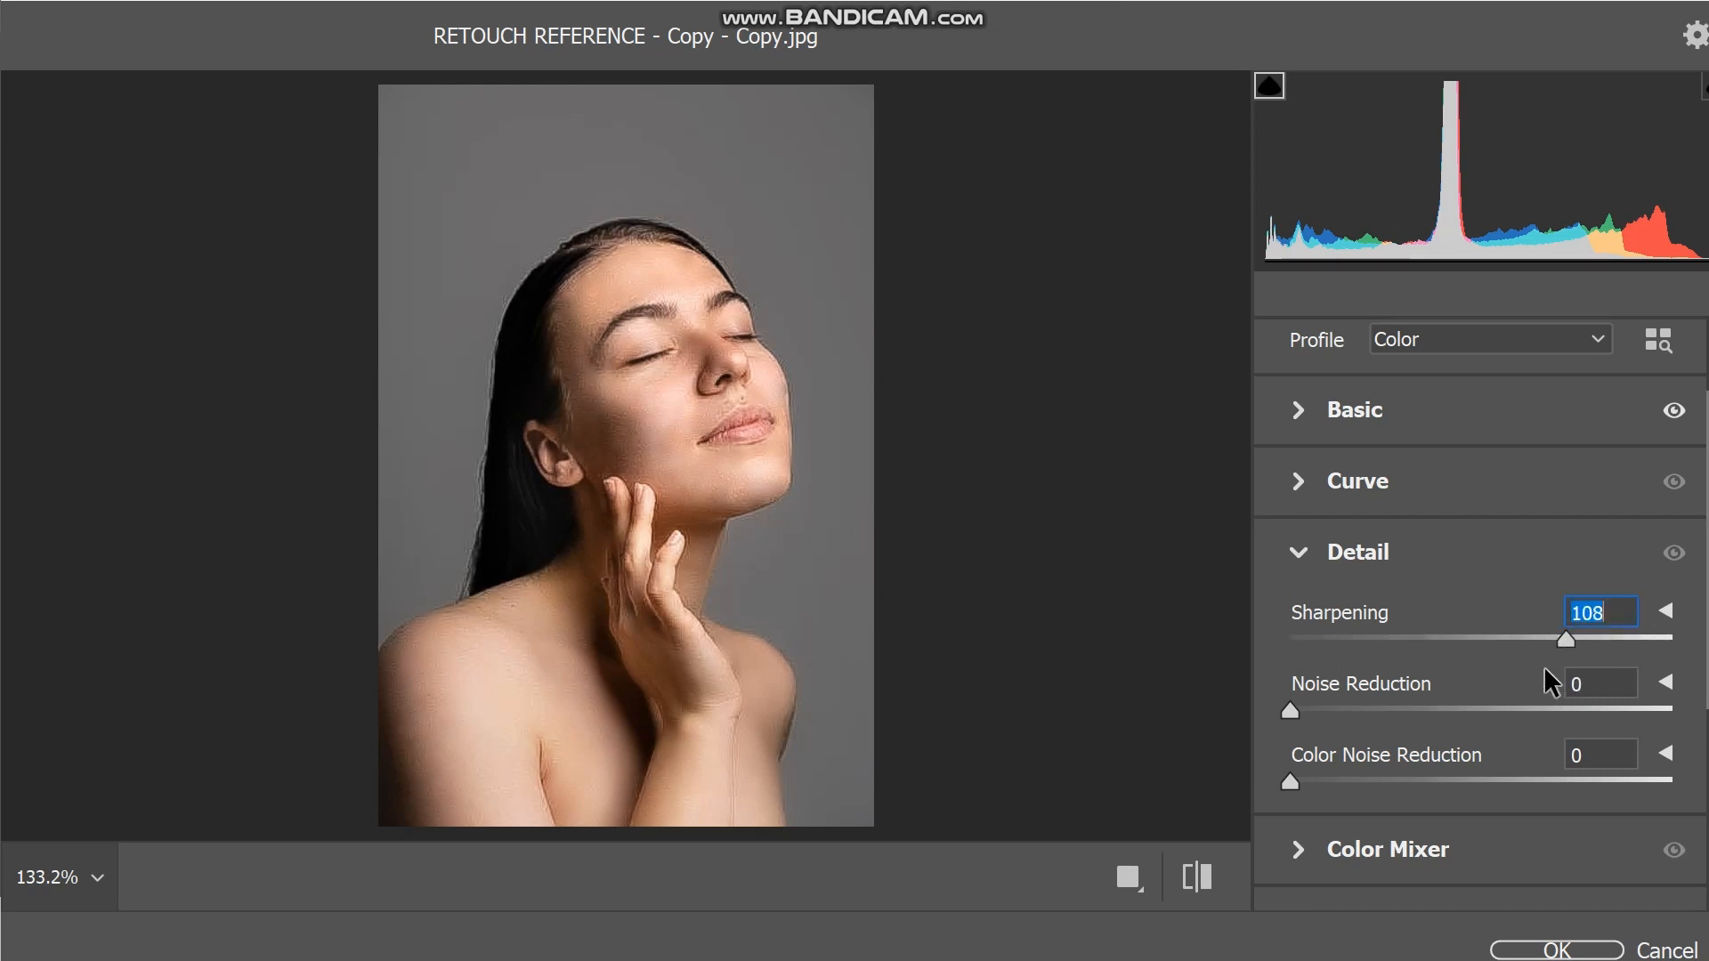
pyautogui.moveTo(1545, 677); pyautogui.dragTo(1354, 651)
pyautogui.moveTo(1499, 644); pyautogui.dragTo(1343, 628)
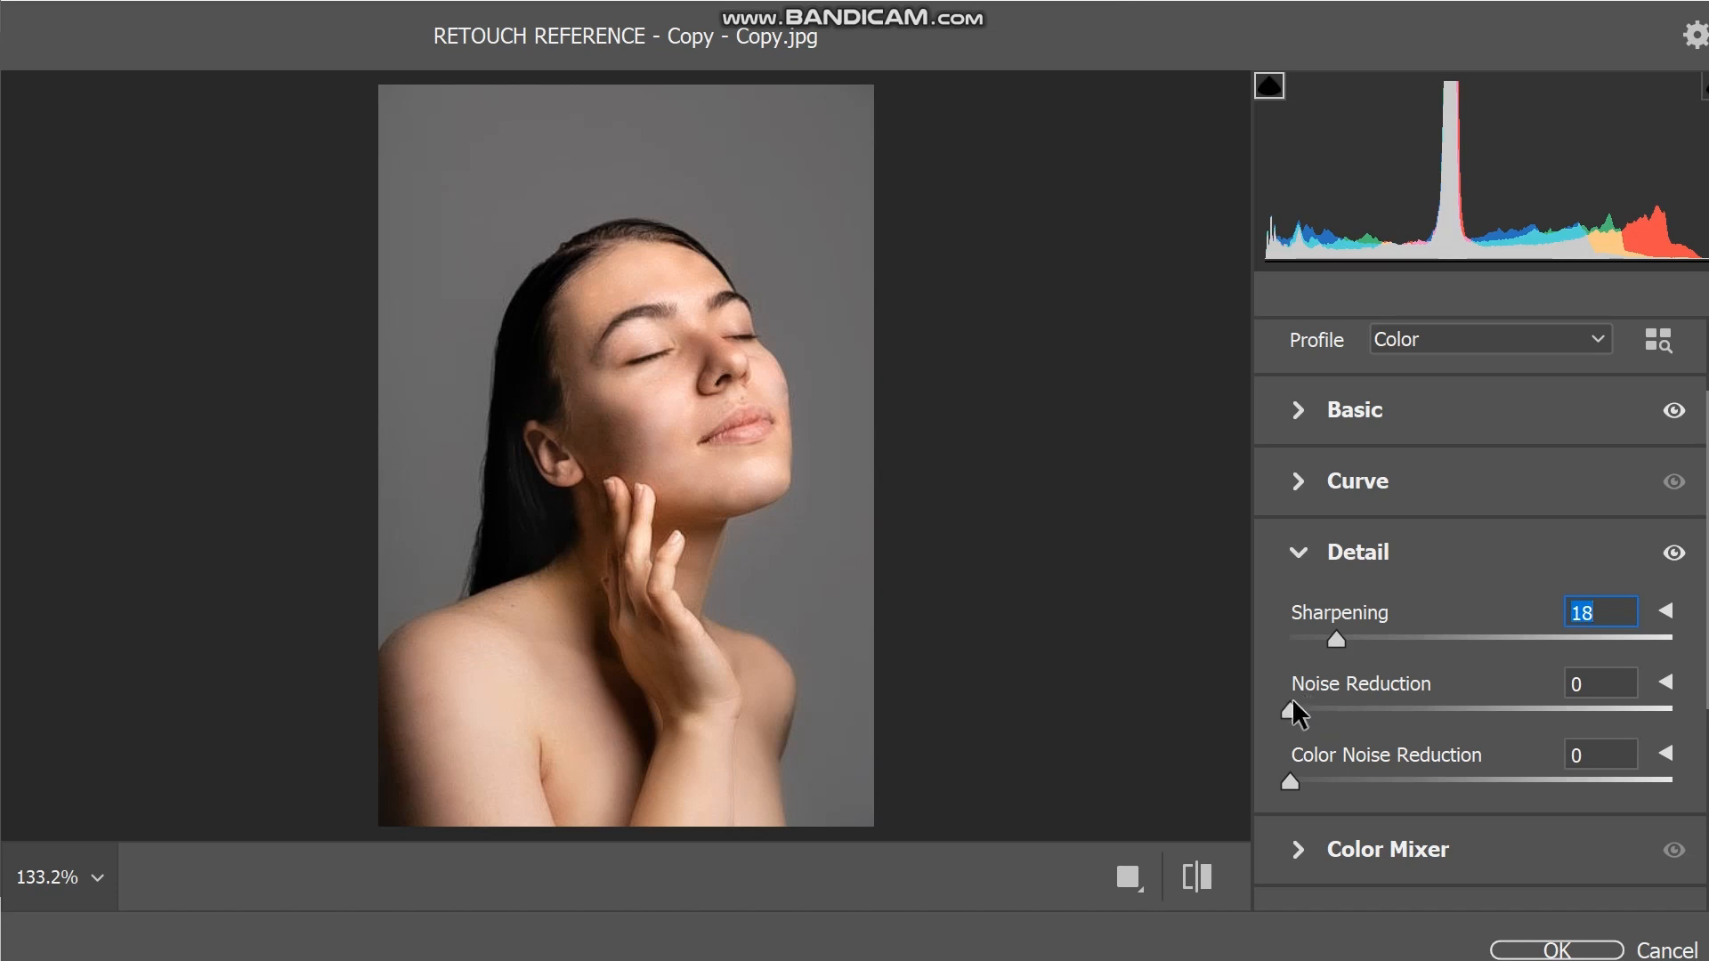
# Set Noise Reduction to 7 and Sharpening to 37, and apply the Camera Raw Filter to the stamped layer.
pyautogui.moveTo(1293, 699)
pyautogui.mouseDown()
pyautogui.moveTo(1668, 701)
pyautogui.moveTo(1313, 712)
pyautogui.mouseUp()
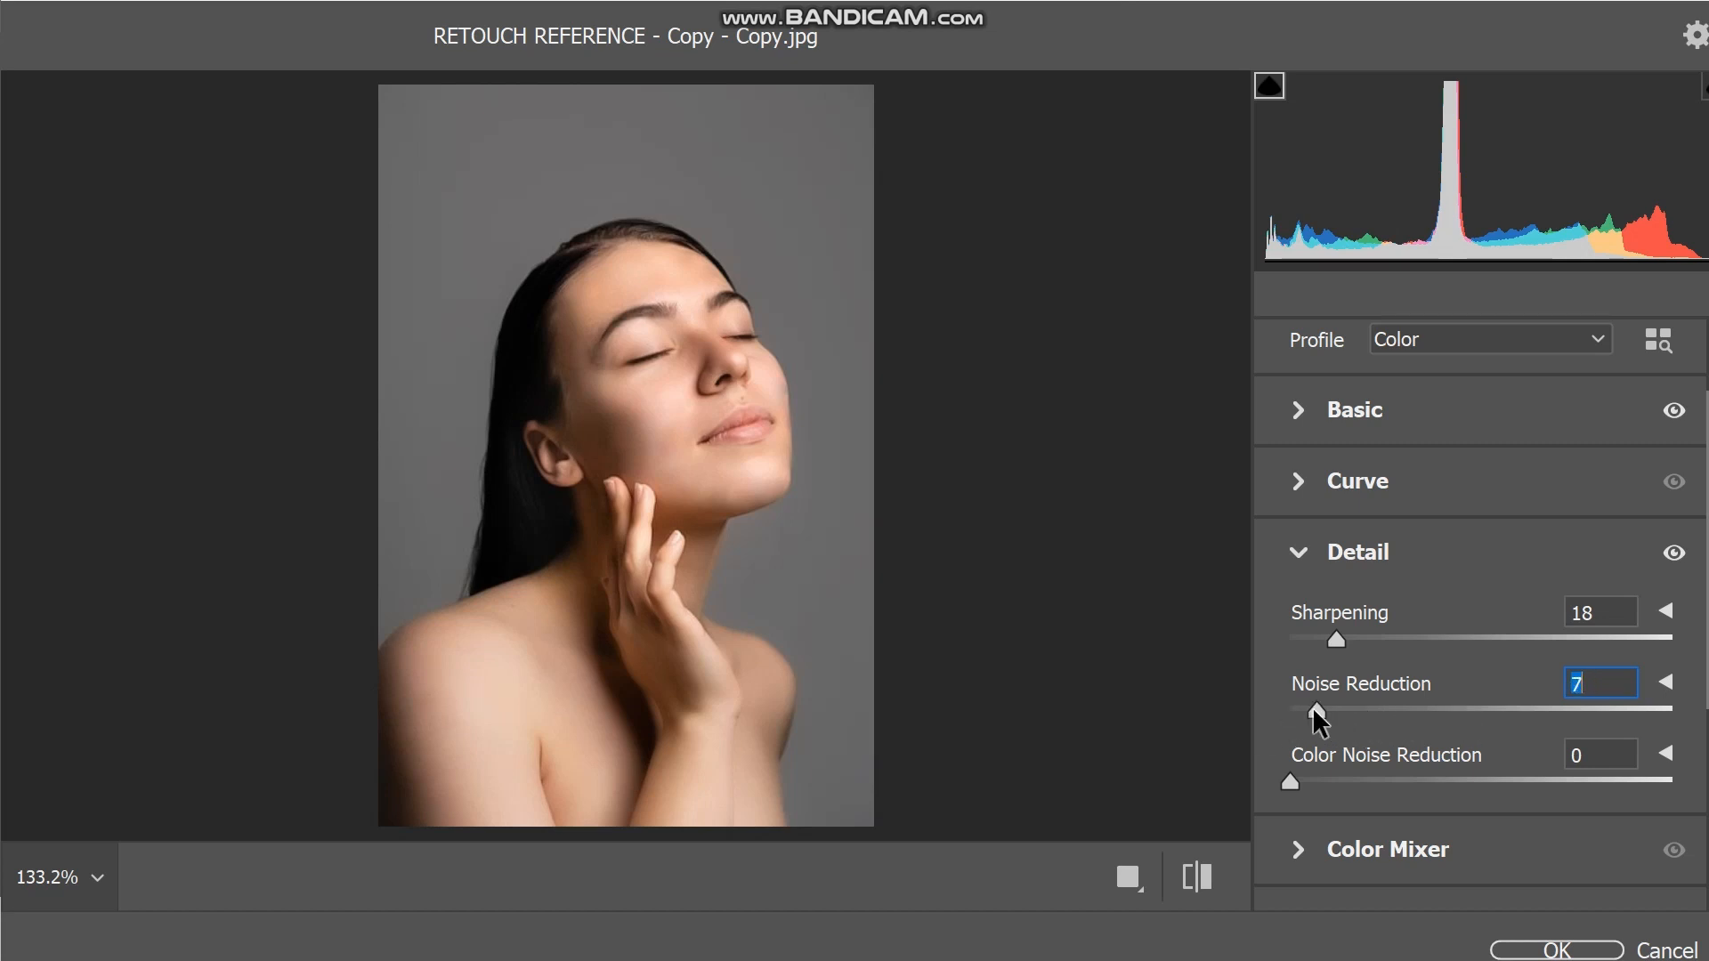
pyautogui.moveTo(1337, 639); pyautogui.dragTo(1386, 656)
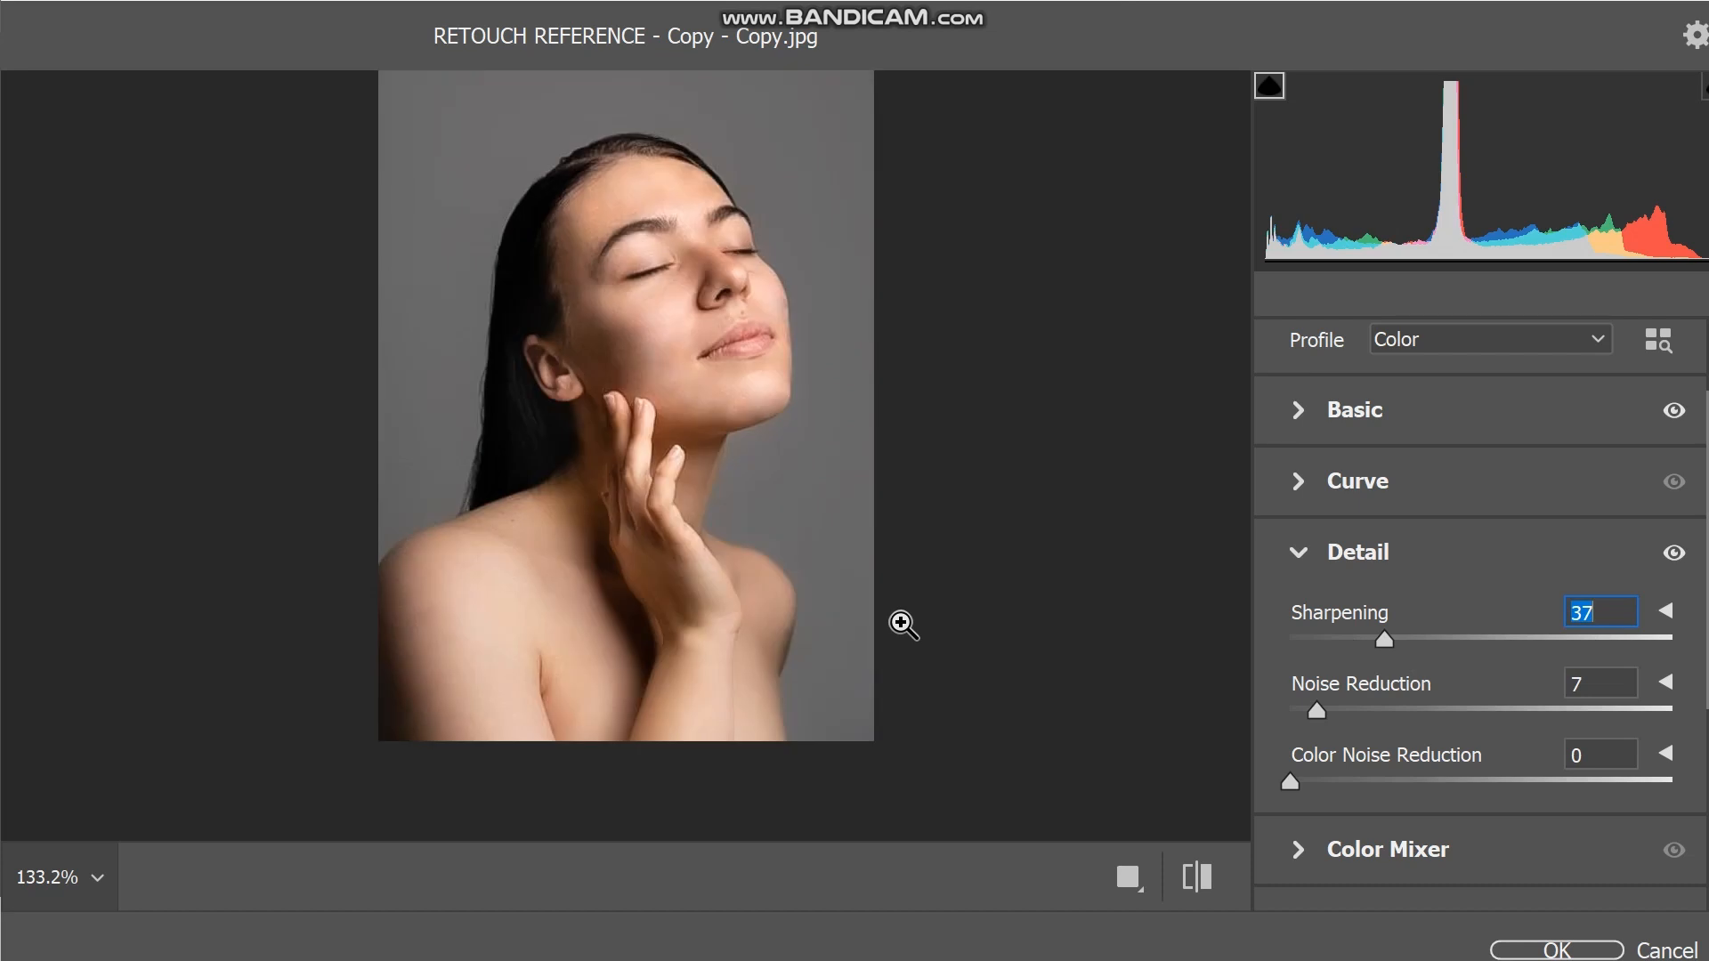
pyautogui.click(1555, 951)
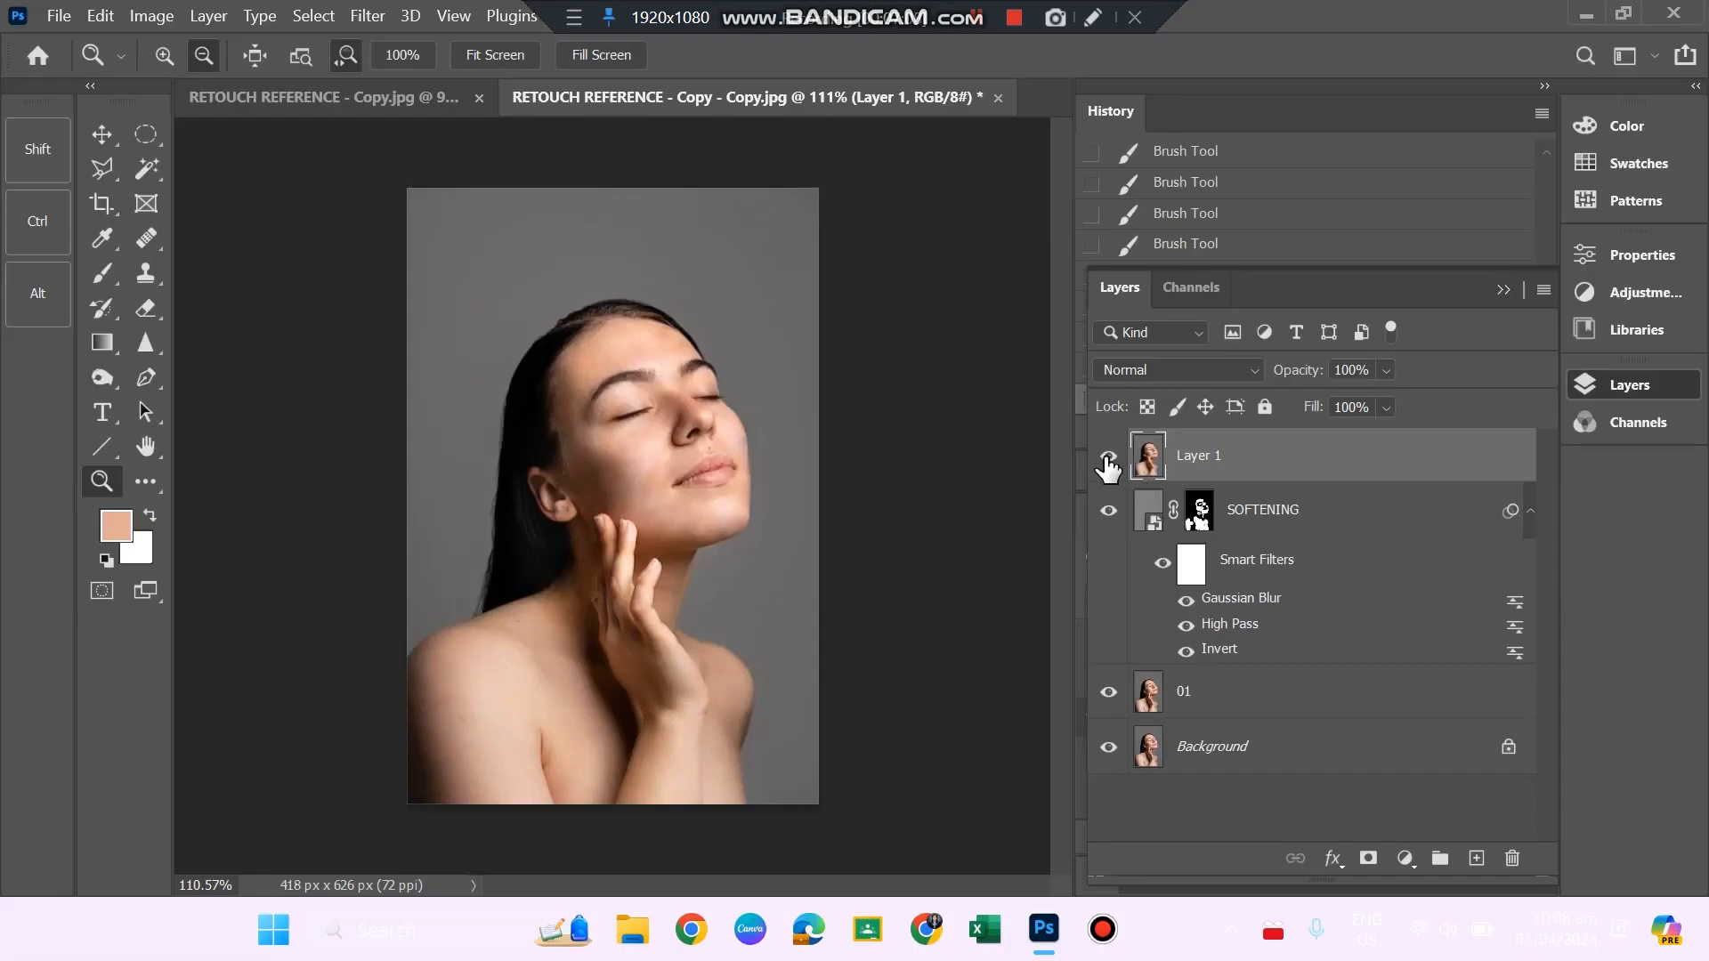
# Compare the retouch before and after by hiding and reshowing Layer 1, the SOFTENING layer and layer 01.
pyautogui.click(1108, 459)
pyautogui.click(1113, 461)
pyautogui.click(1109, 459)
pyautogui.click(1109, 459)
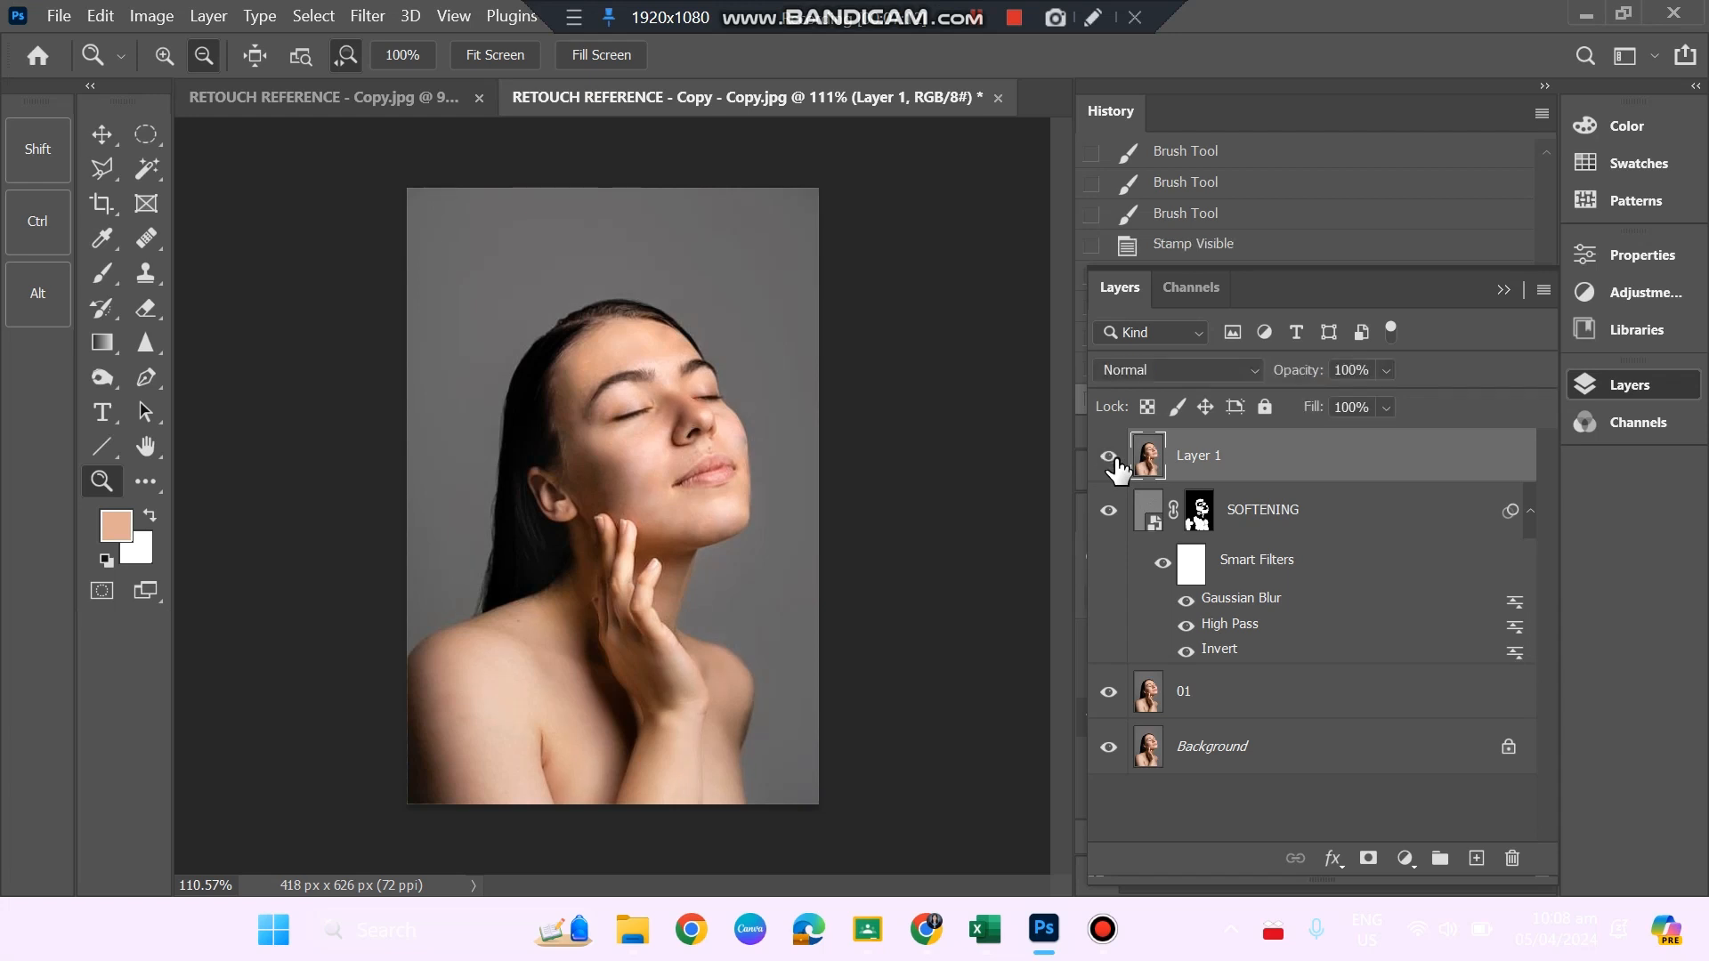
pyautogui.click(1110, 458)
pyautogui.click(1109, 457)
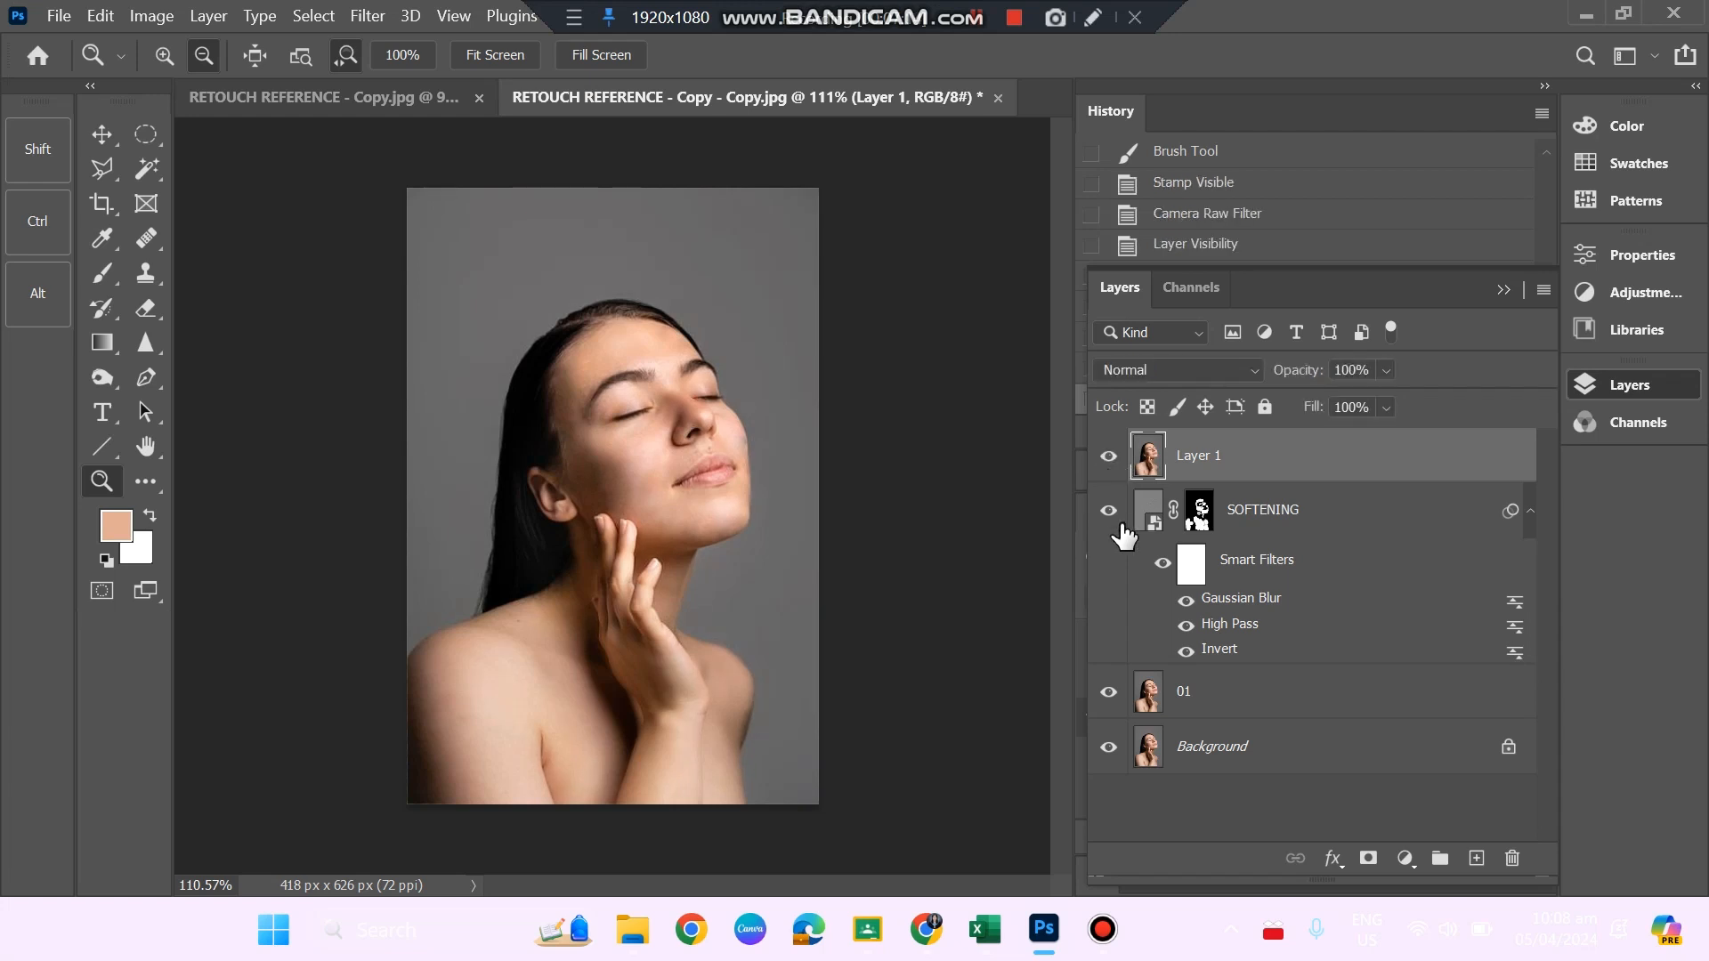
pyautogui.click(1109, 457)
pyautogui.click(1109, 511)
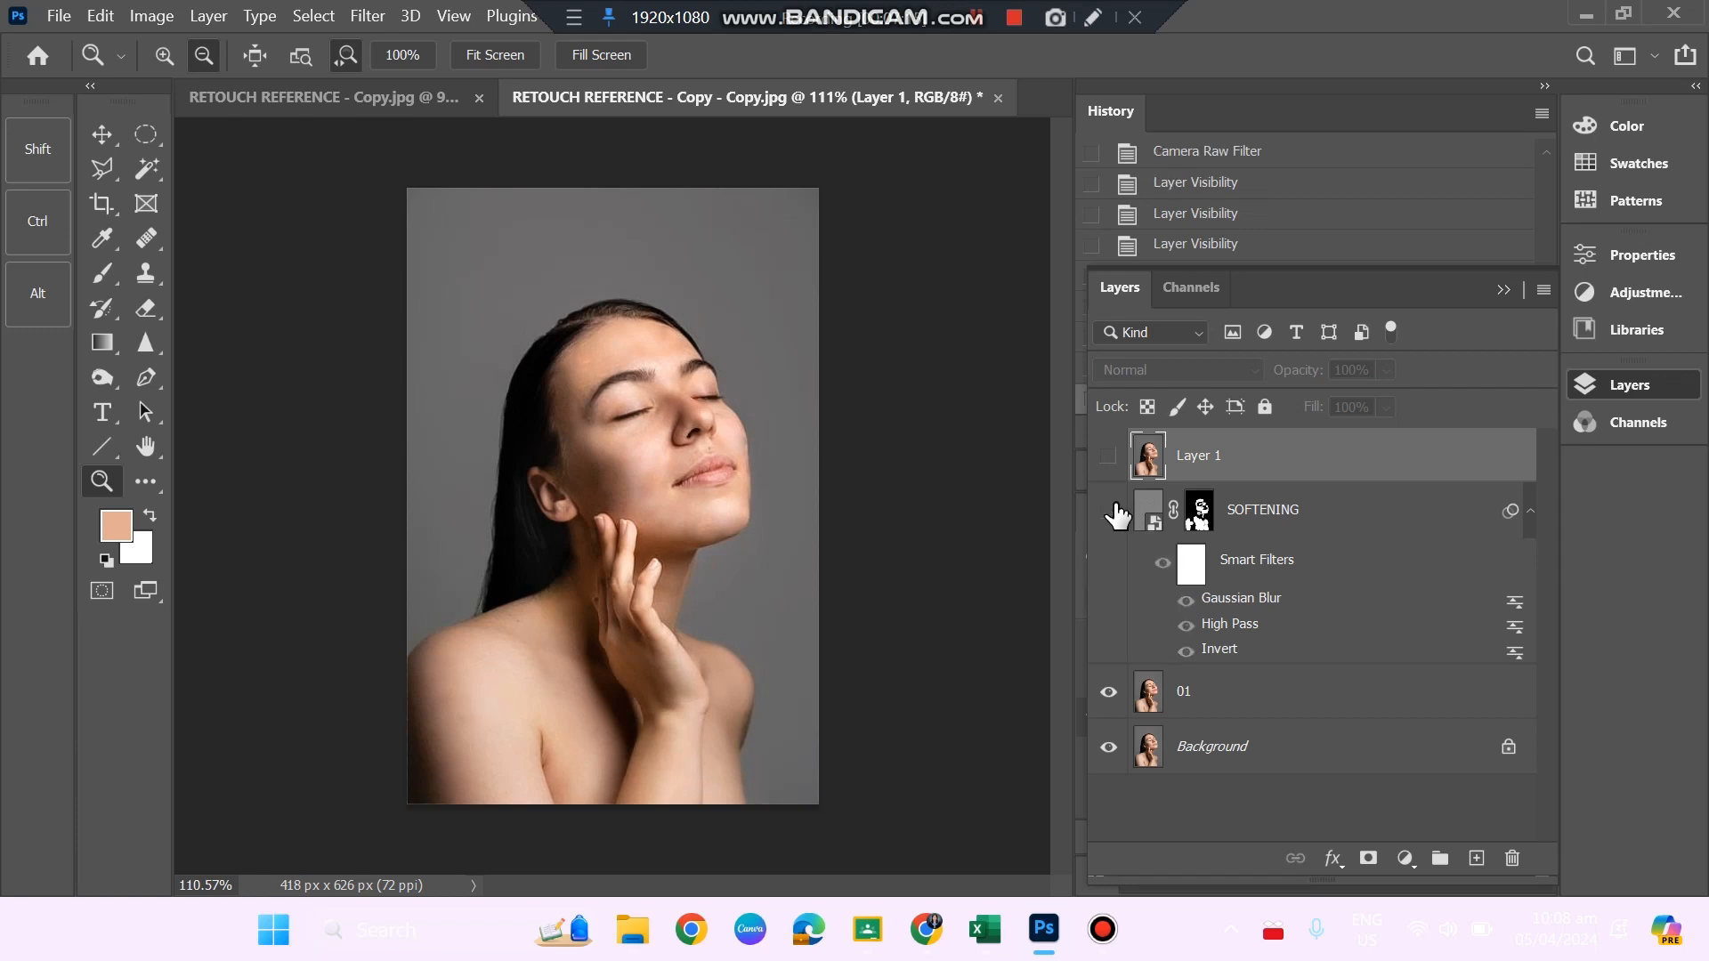
pyautogui.click(1110, 693)
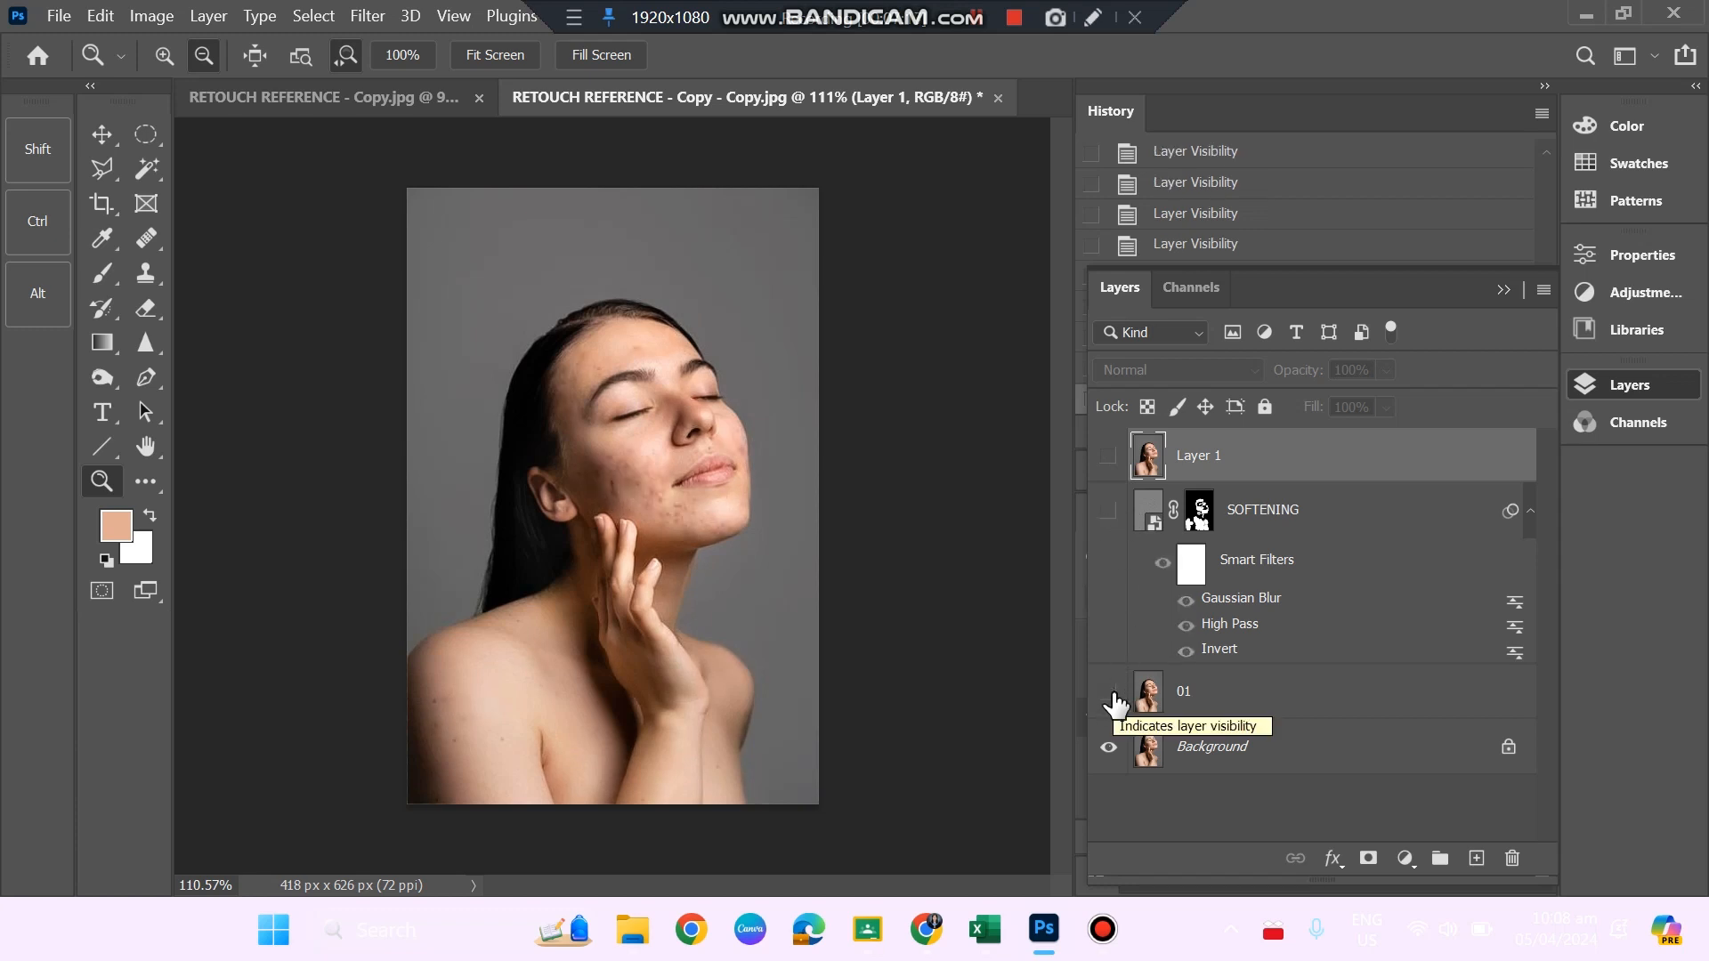
pyautogui.click(1108, 693)
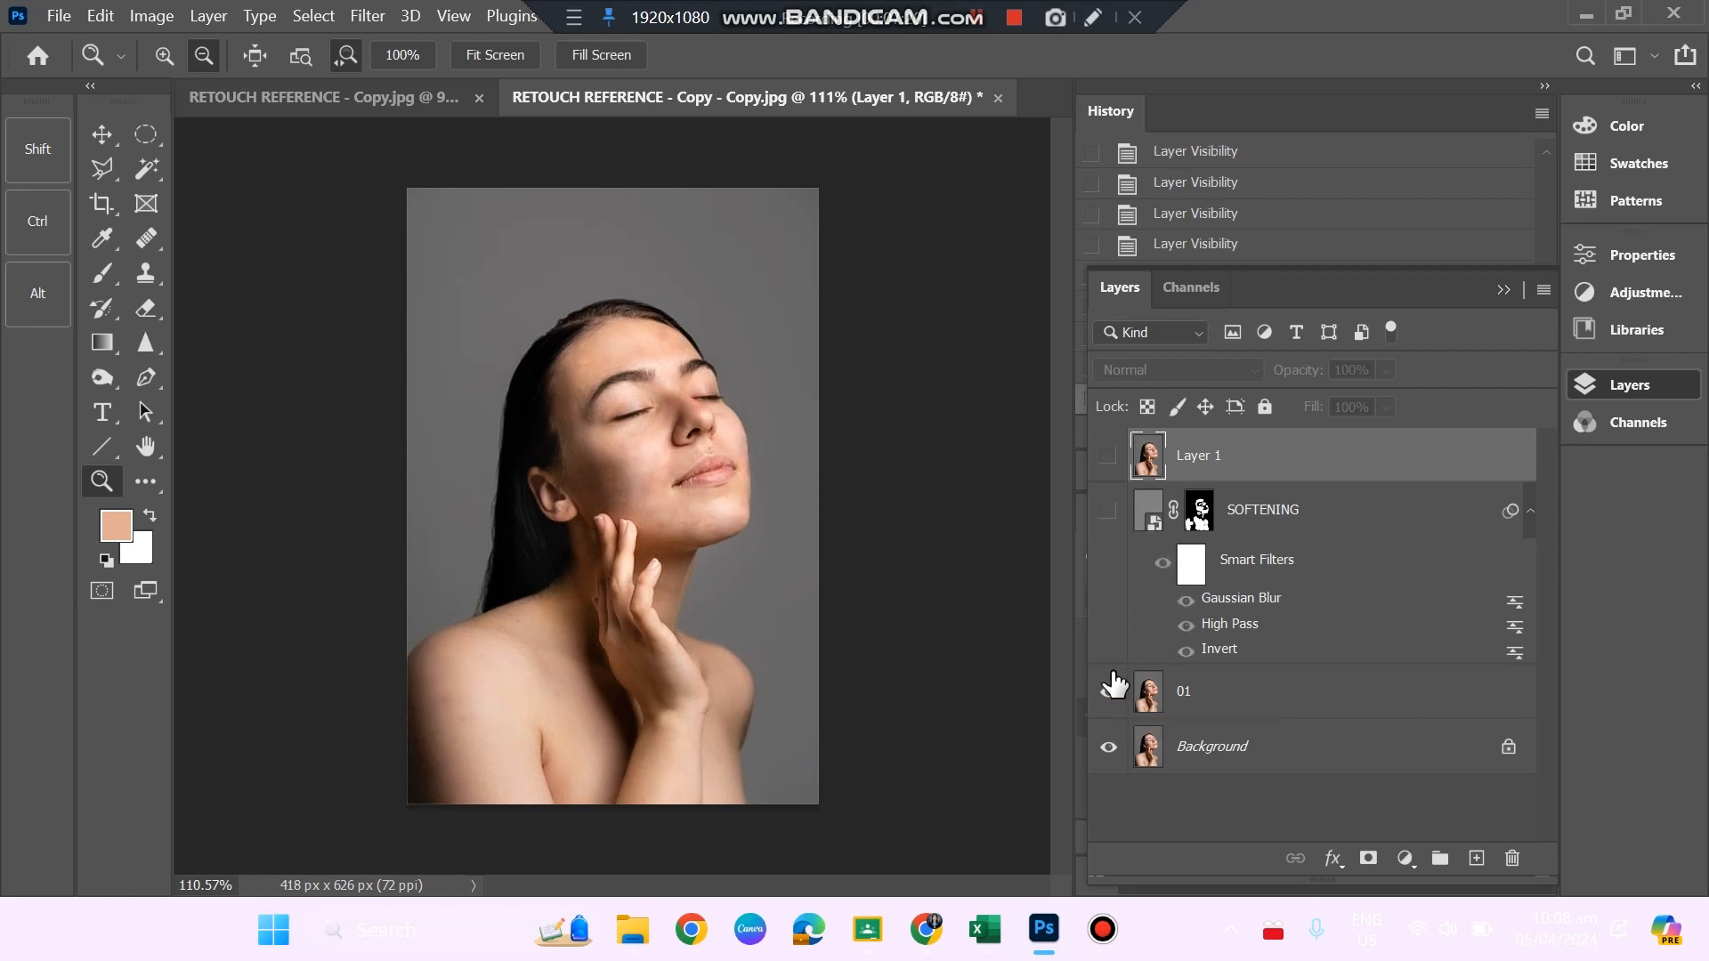
pyautogui.click(1109, 511)
pyautogui.click(1109, 457)
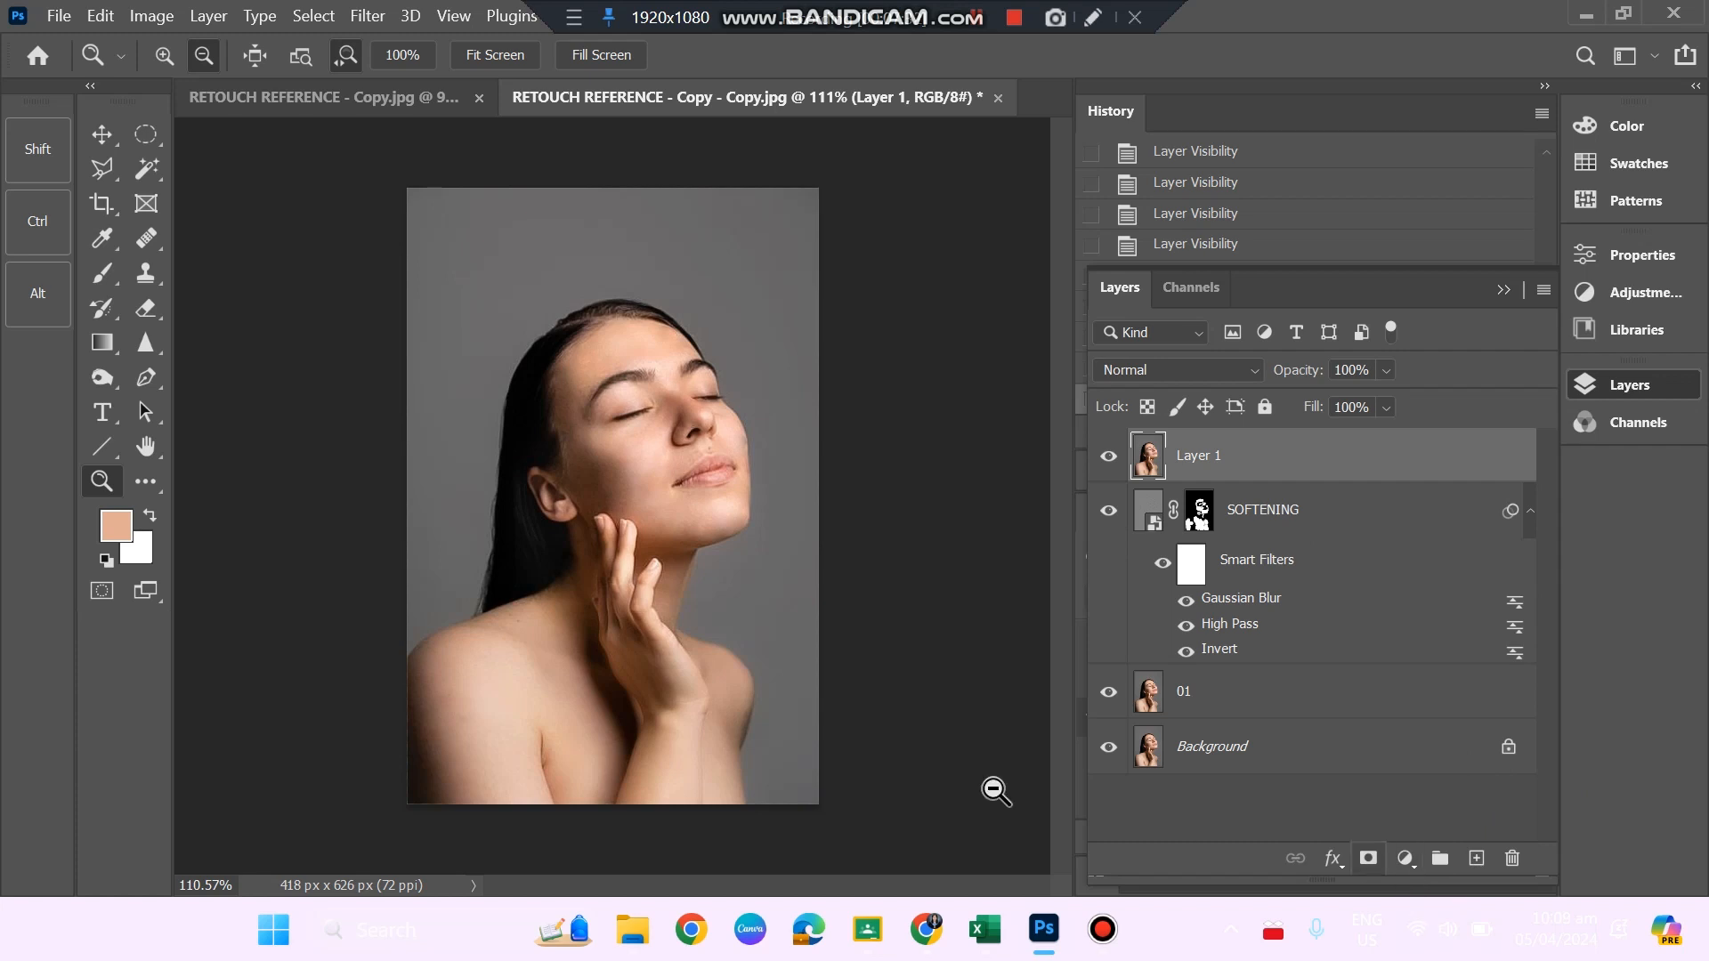
# Add a Solid Color fill layer above Layer 1 in coral red, hex f85e70.
pyautogui.moveTo(710, 527); pyautogui.dragTo(721, 576)
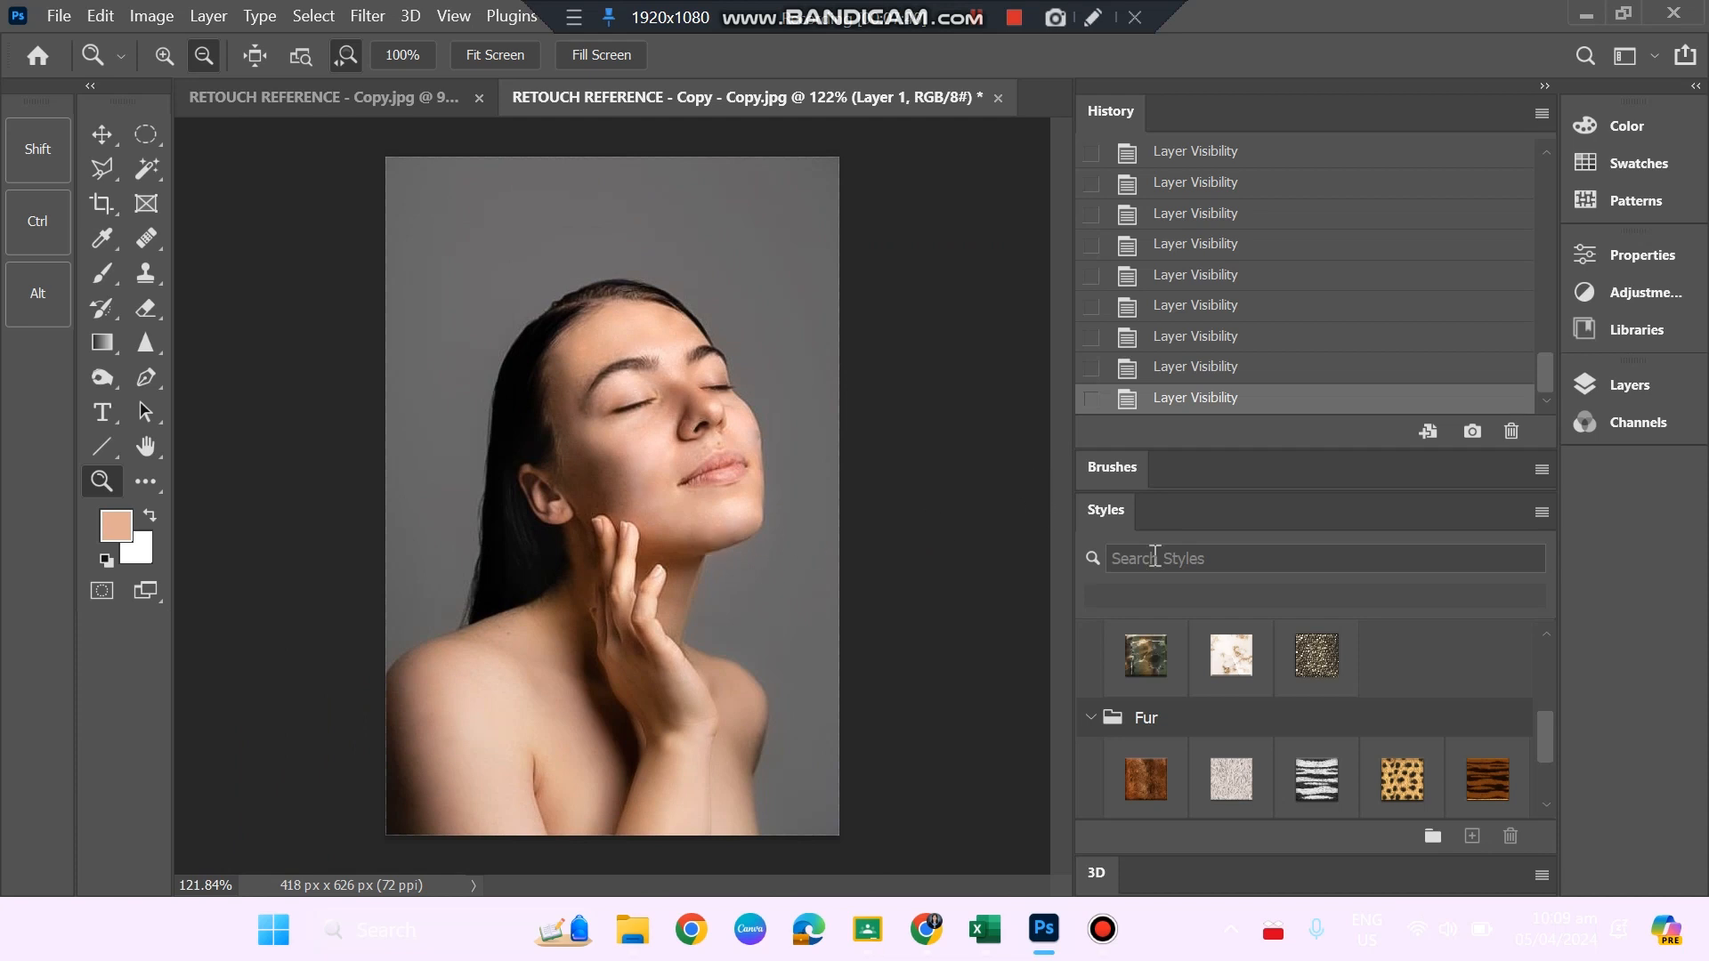
pyautogui.click(1614, 376)
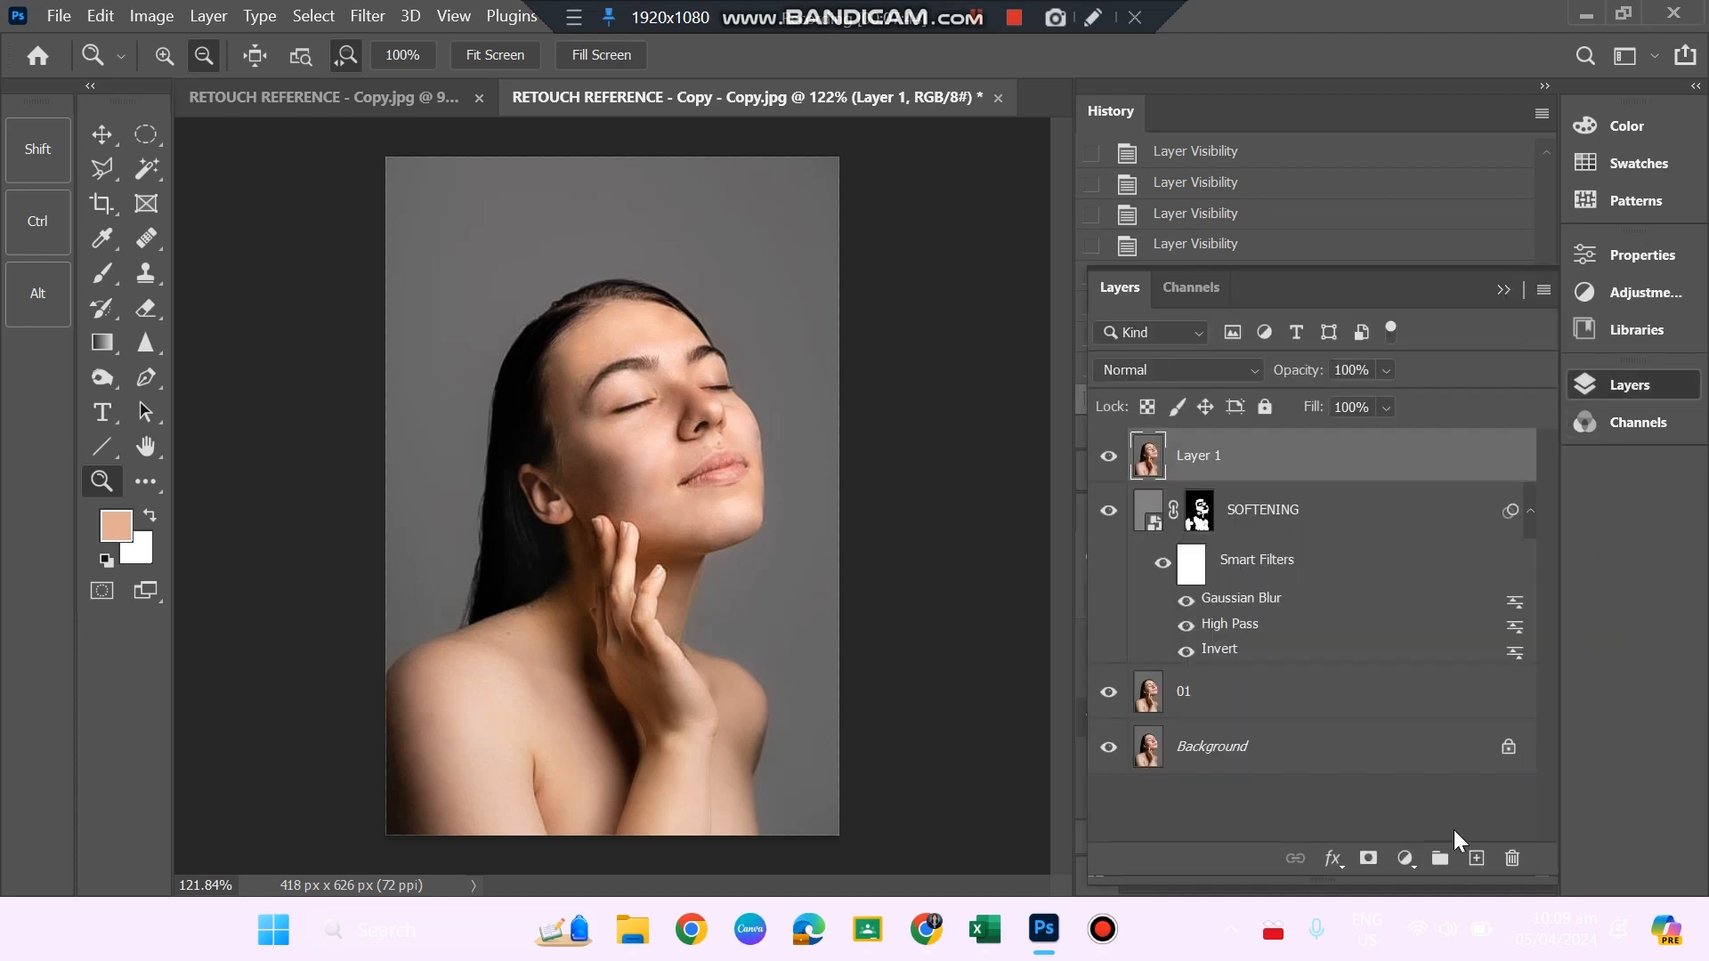
pyautogui.click(1404, 863)
pyautogui.click(1454, 381)
pyautogui.press('Escape')
pyautogui.click(1406, 858)
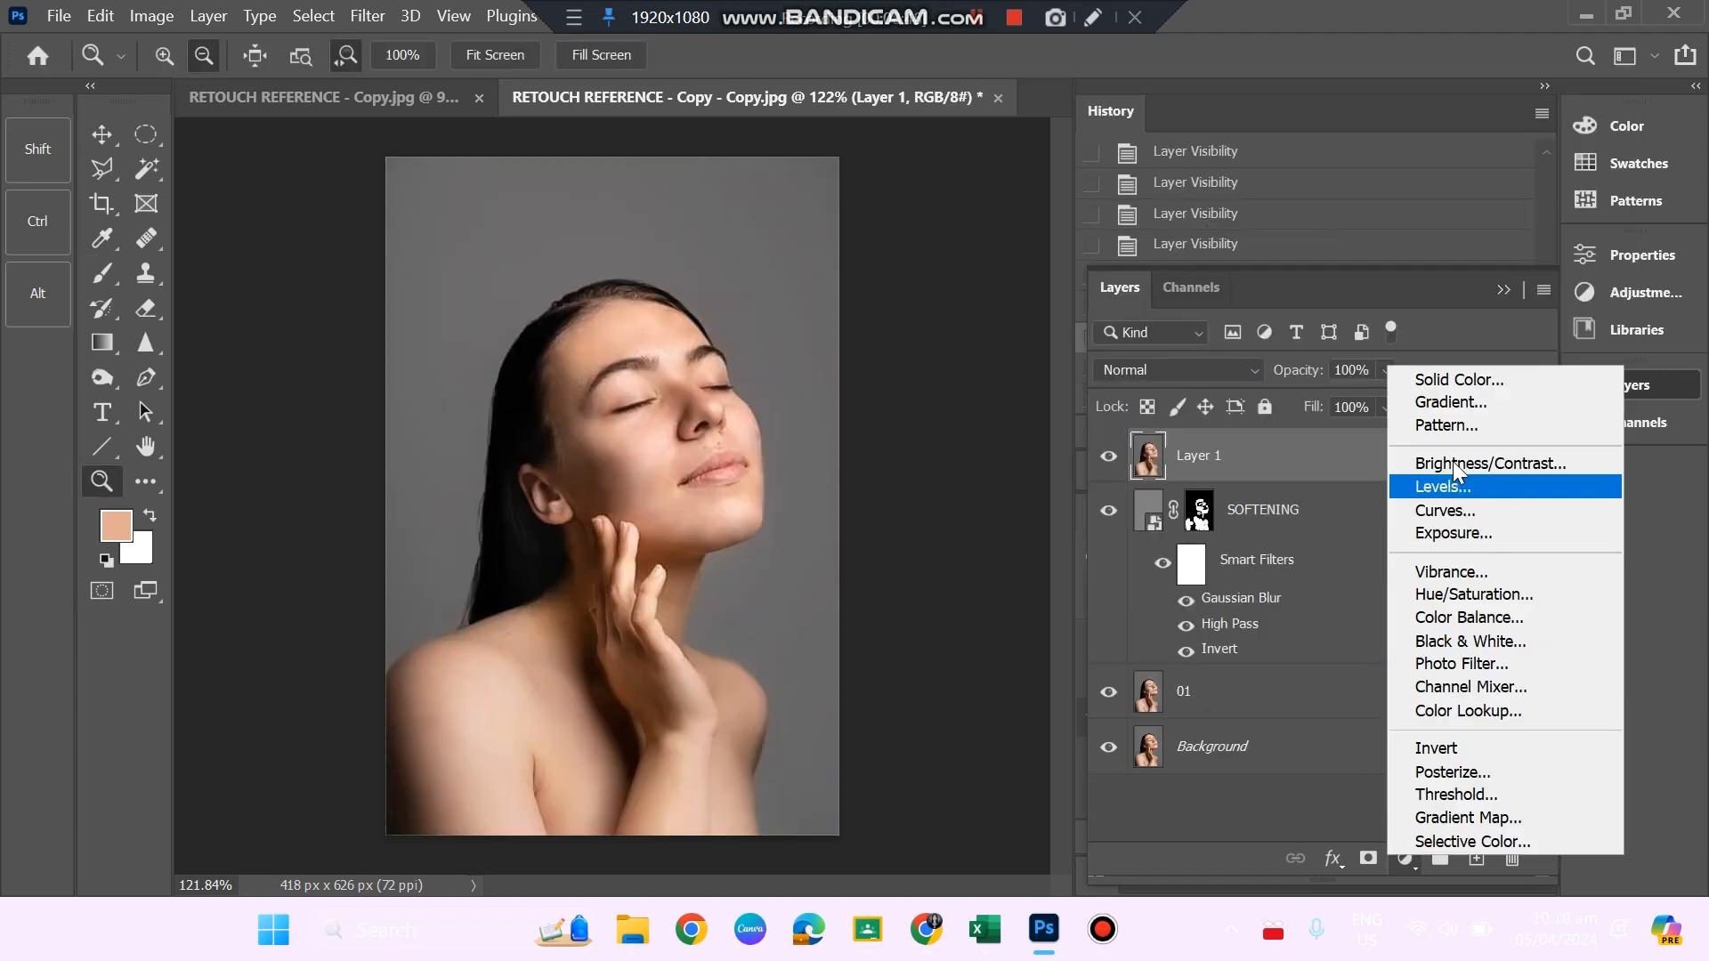
pyautogui.click(1467, 376)
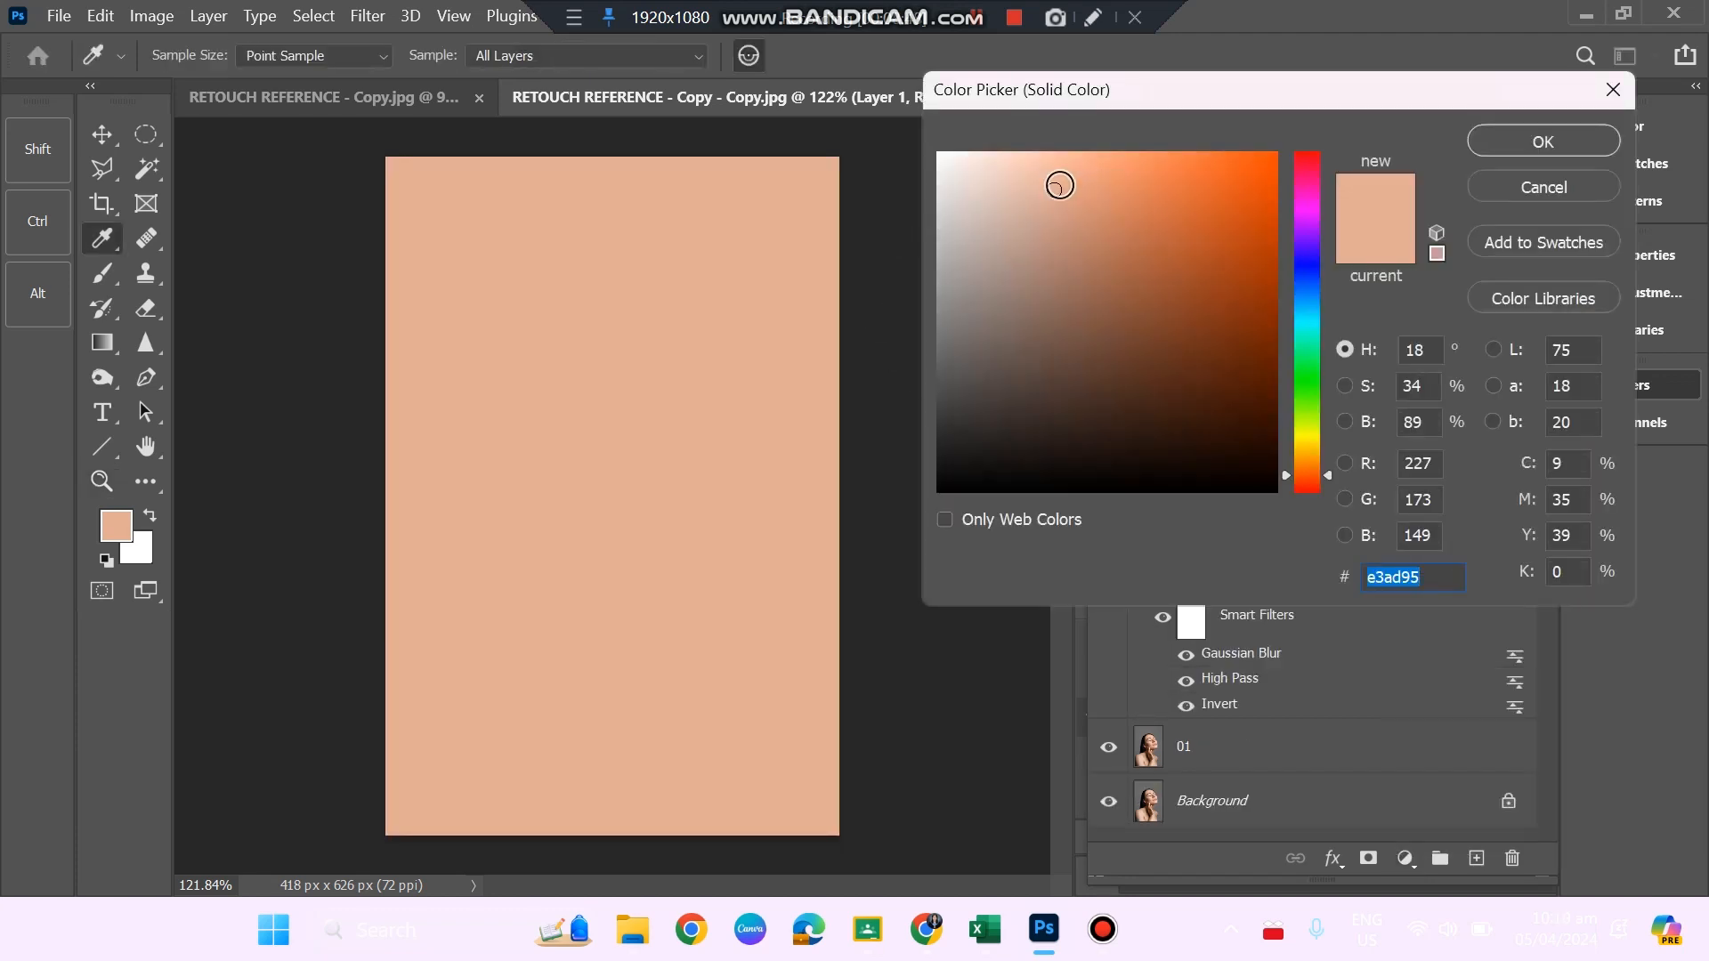
pyautogui.moveTo(1059, 185)
pyautogui.mouseDown()
pyautogui.moveTo(1124, 157)
pyautogui.moveTo(1236, 167)
pyautogui.moveTo(1125, 164)
pyautogui.moveTo(1183, 161)
pyautogui.moveTo(1147, 161)
pyautogui.mouseUp()
pyautogui.click(1300, 159)
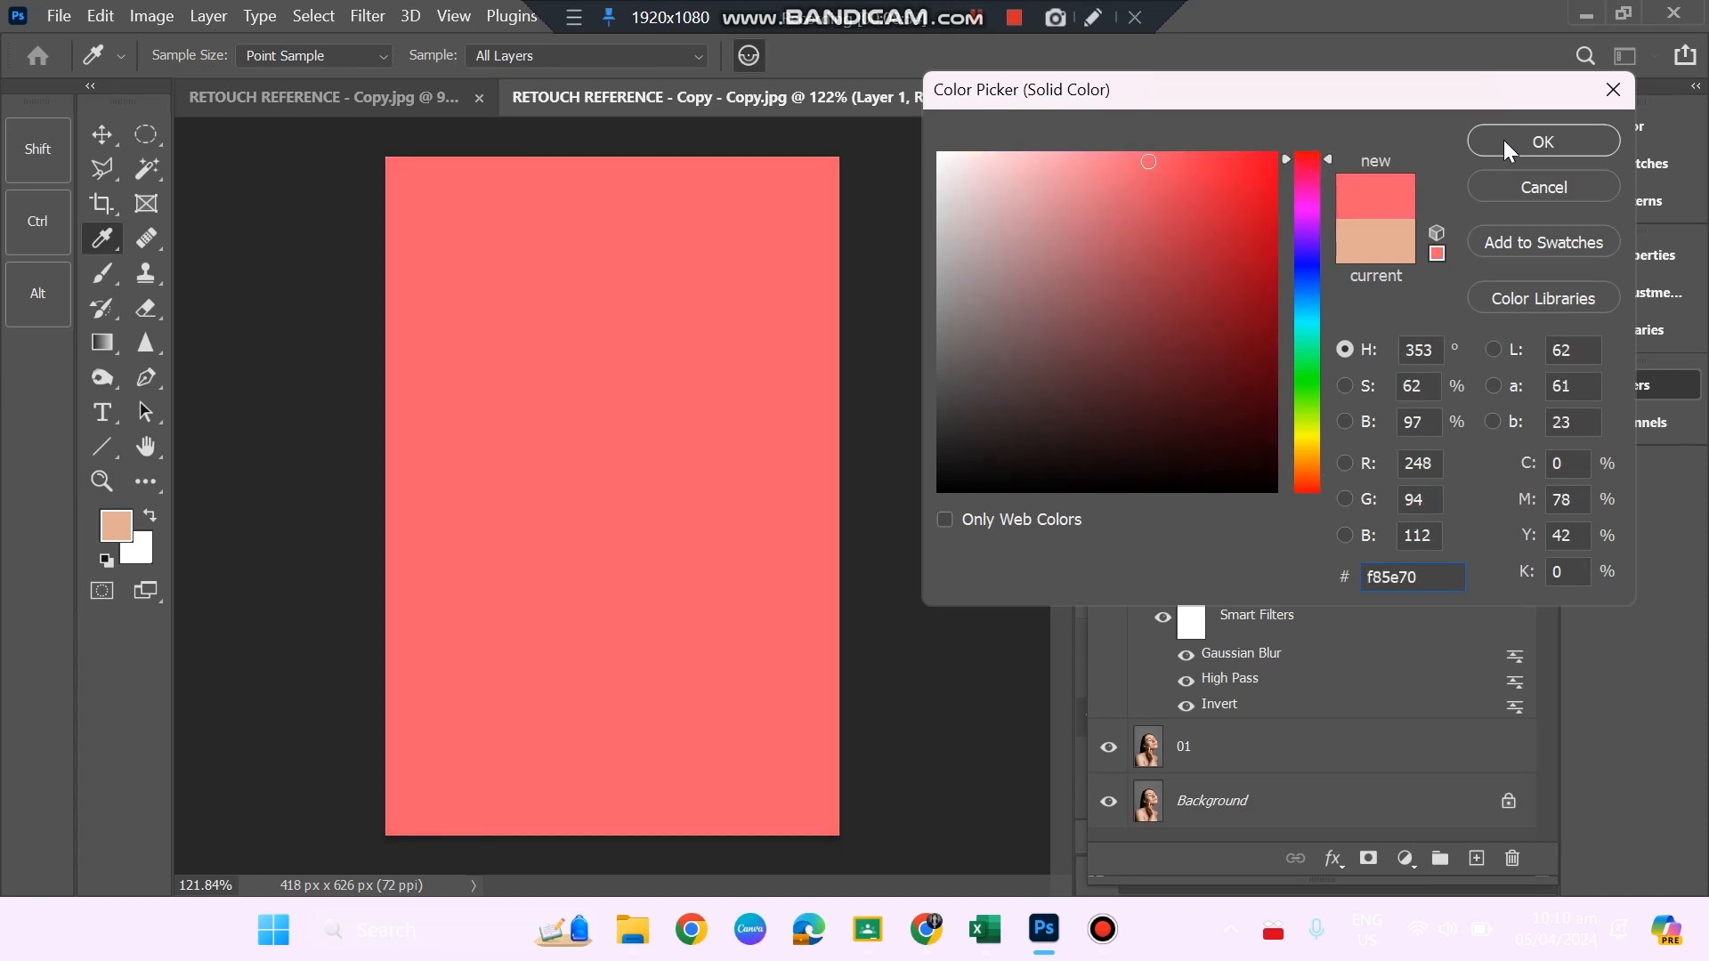
pyautogui.click(1506, 142)
pyautogui.press('z')
# Set the colour fill layer's blend mode to Multiply and its opacity to 72%.
pyautogui.click(1196, 365)
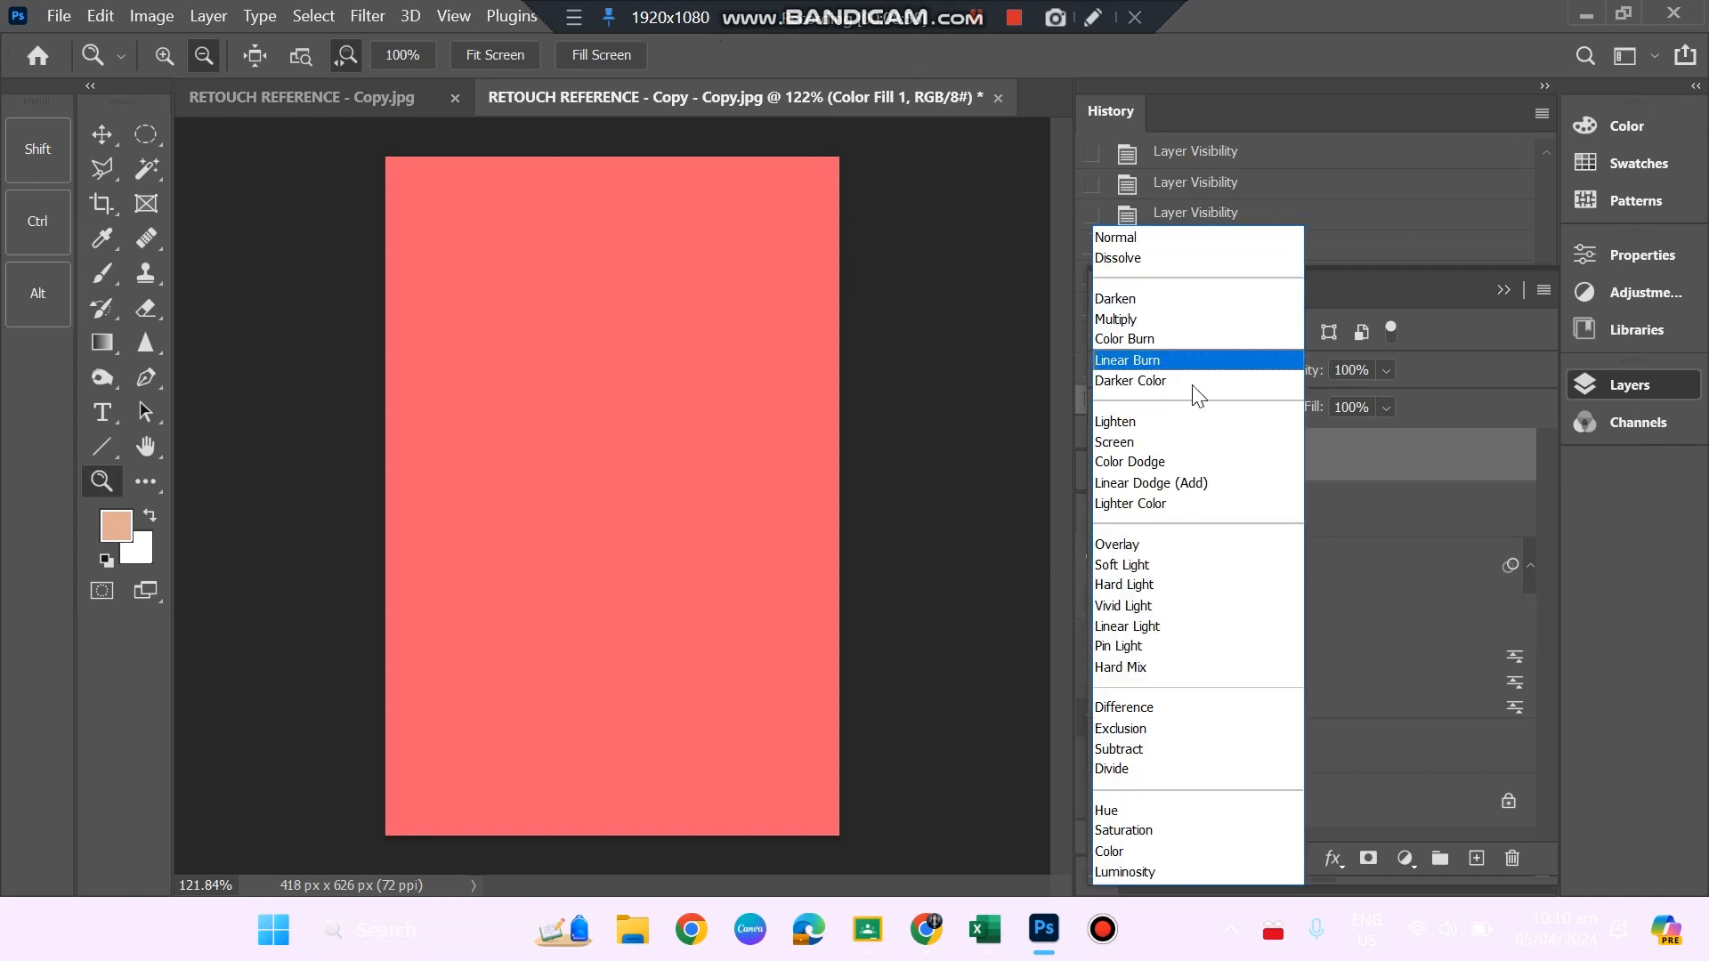
pyautogui.click(1155, 319)
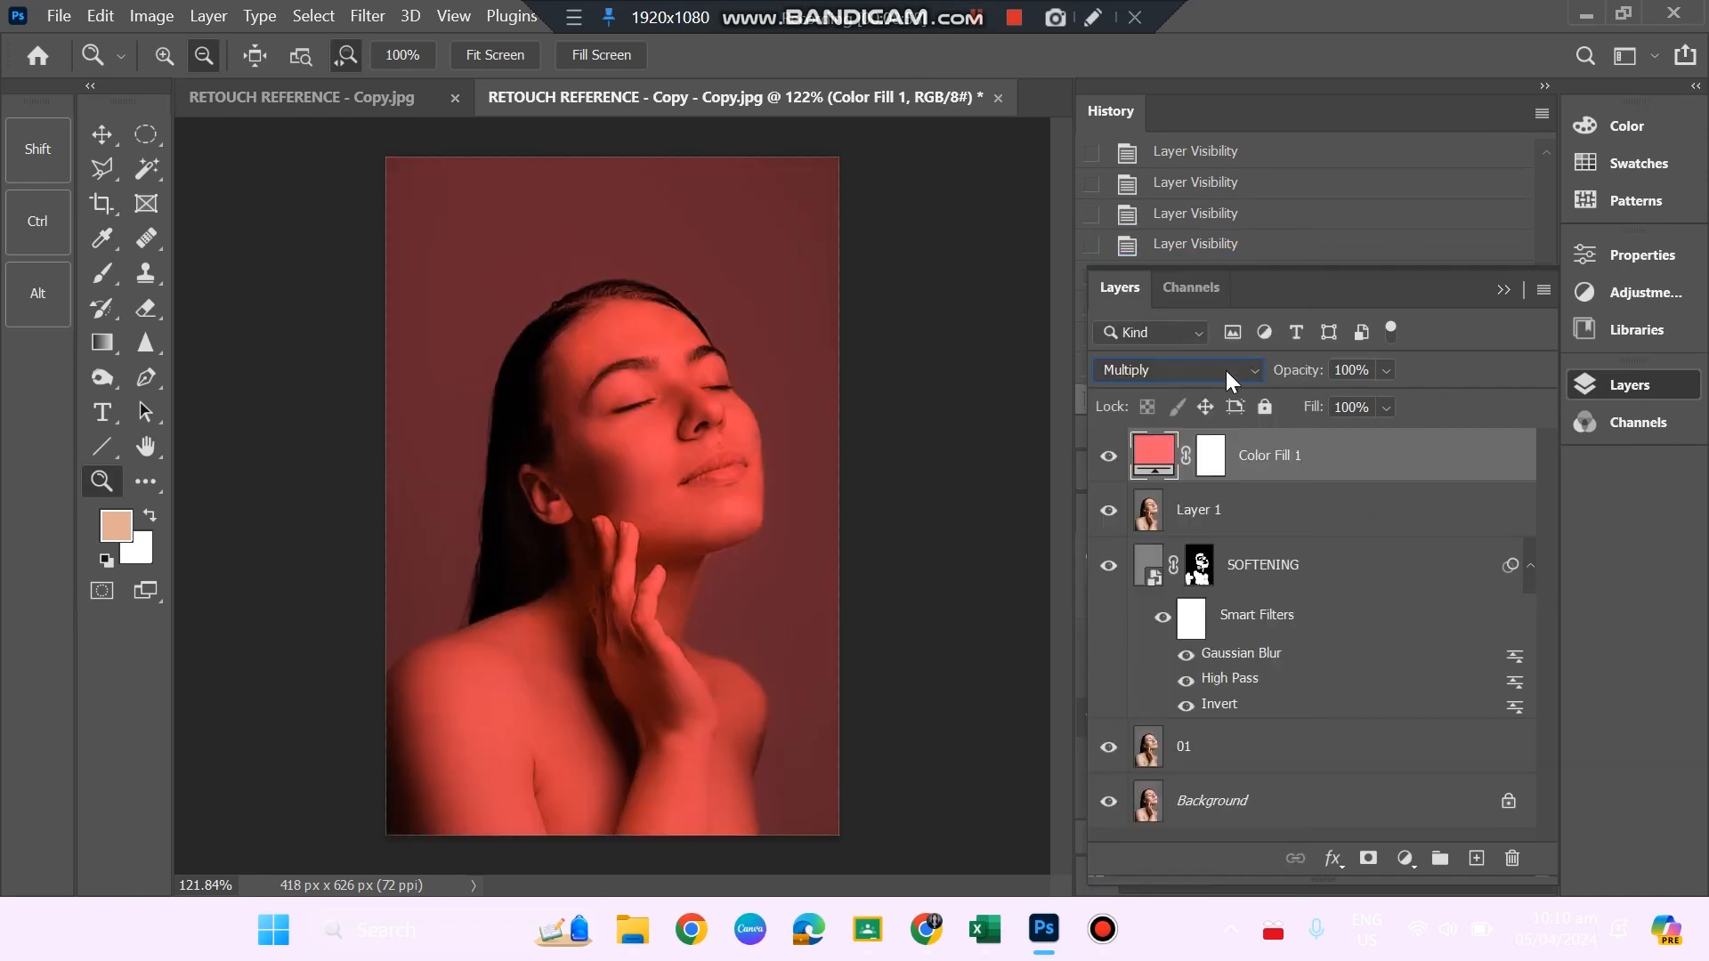
pyautogui.click(1385, 371)
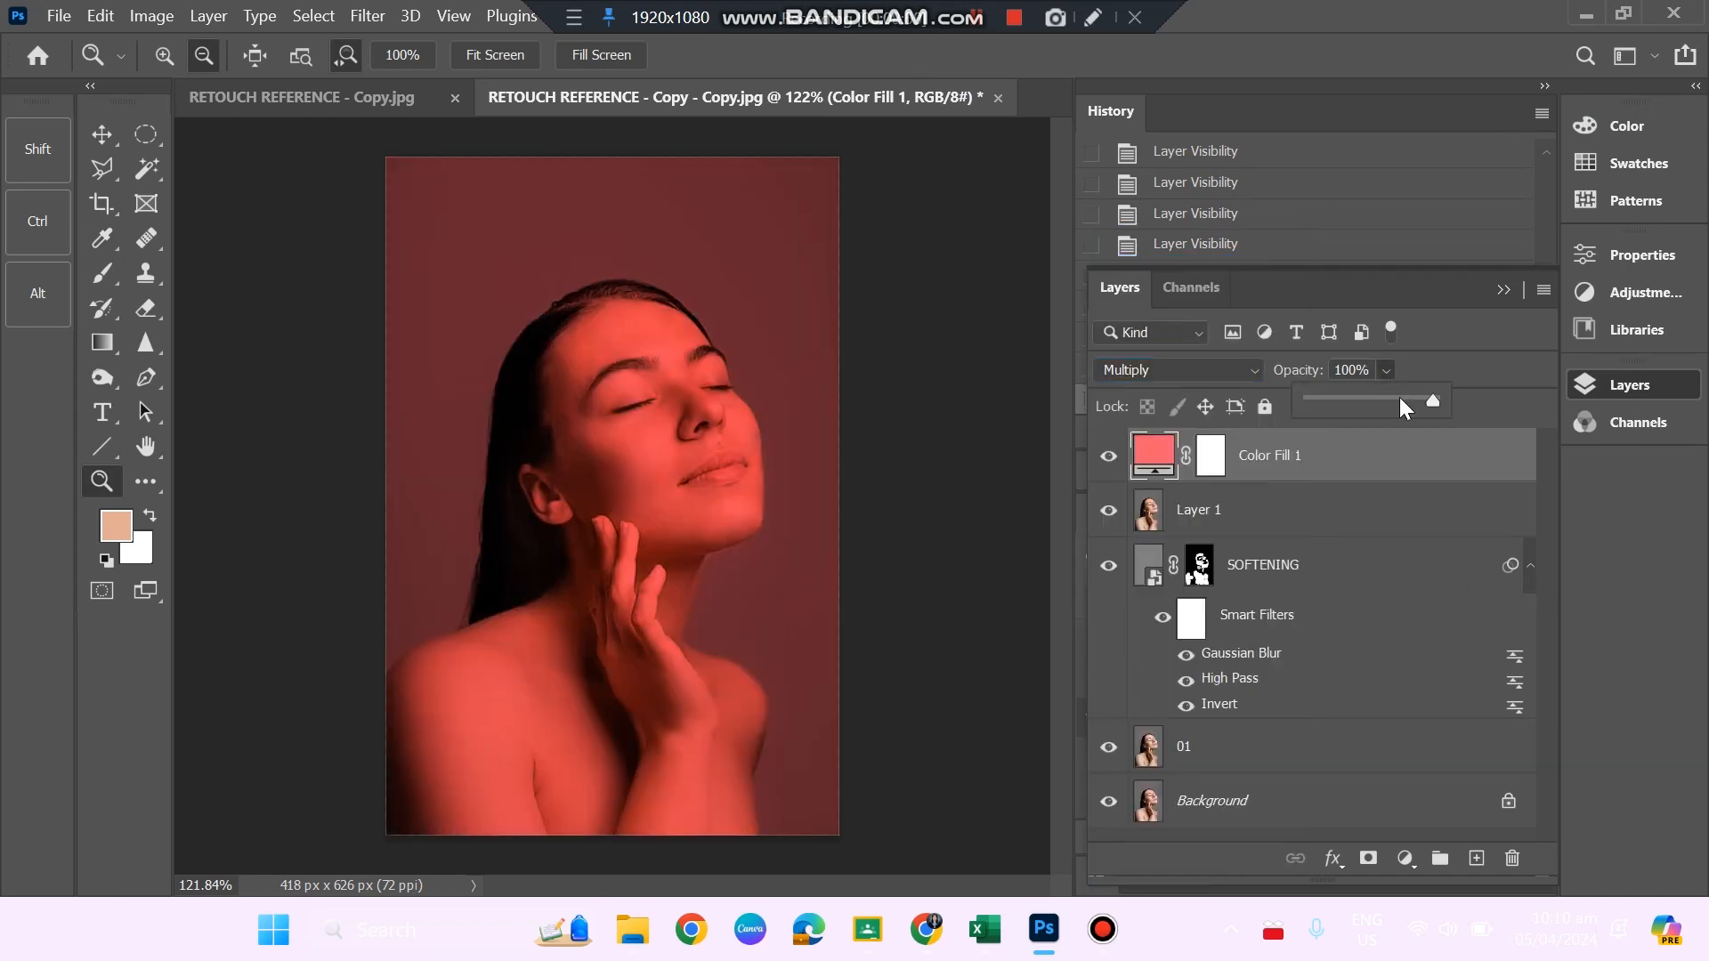
pyautogui.click(1424, 398)
pyautogui.moveTo(1350, 403); pyautogui.dragTo(1397, 398)
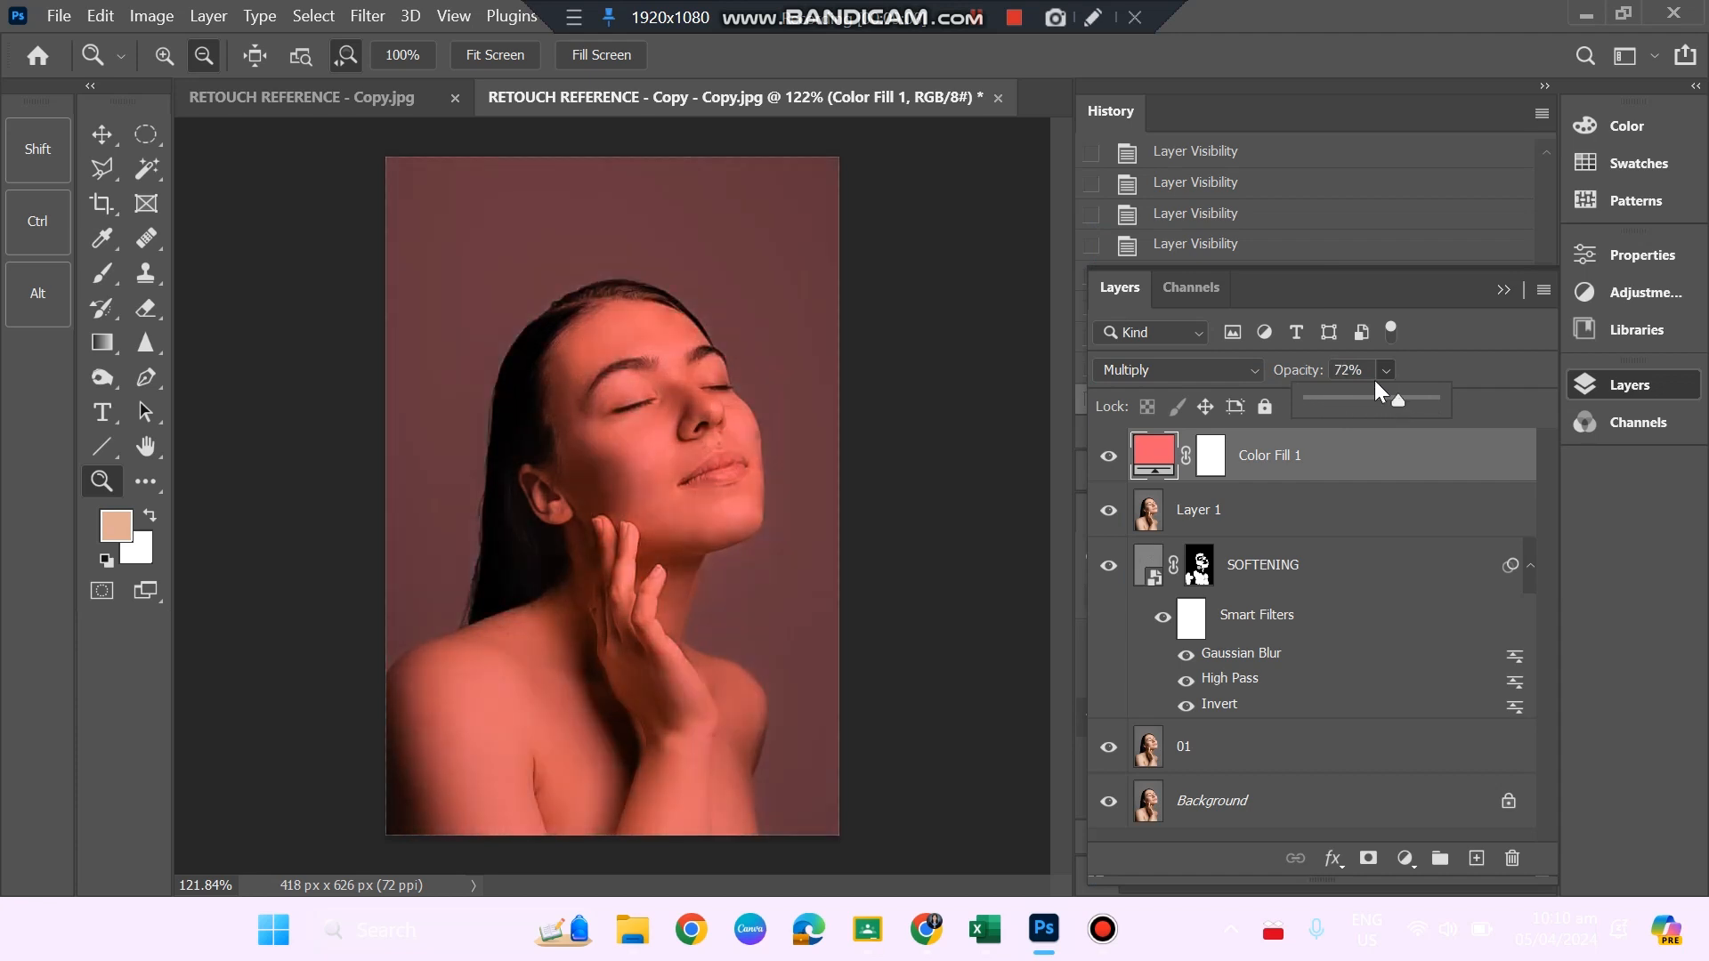
# Invert the colour fill layer's mask to black and choose the Brush tool with white as foreground for the lips.
pyautogui.click(1212, 456)
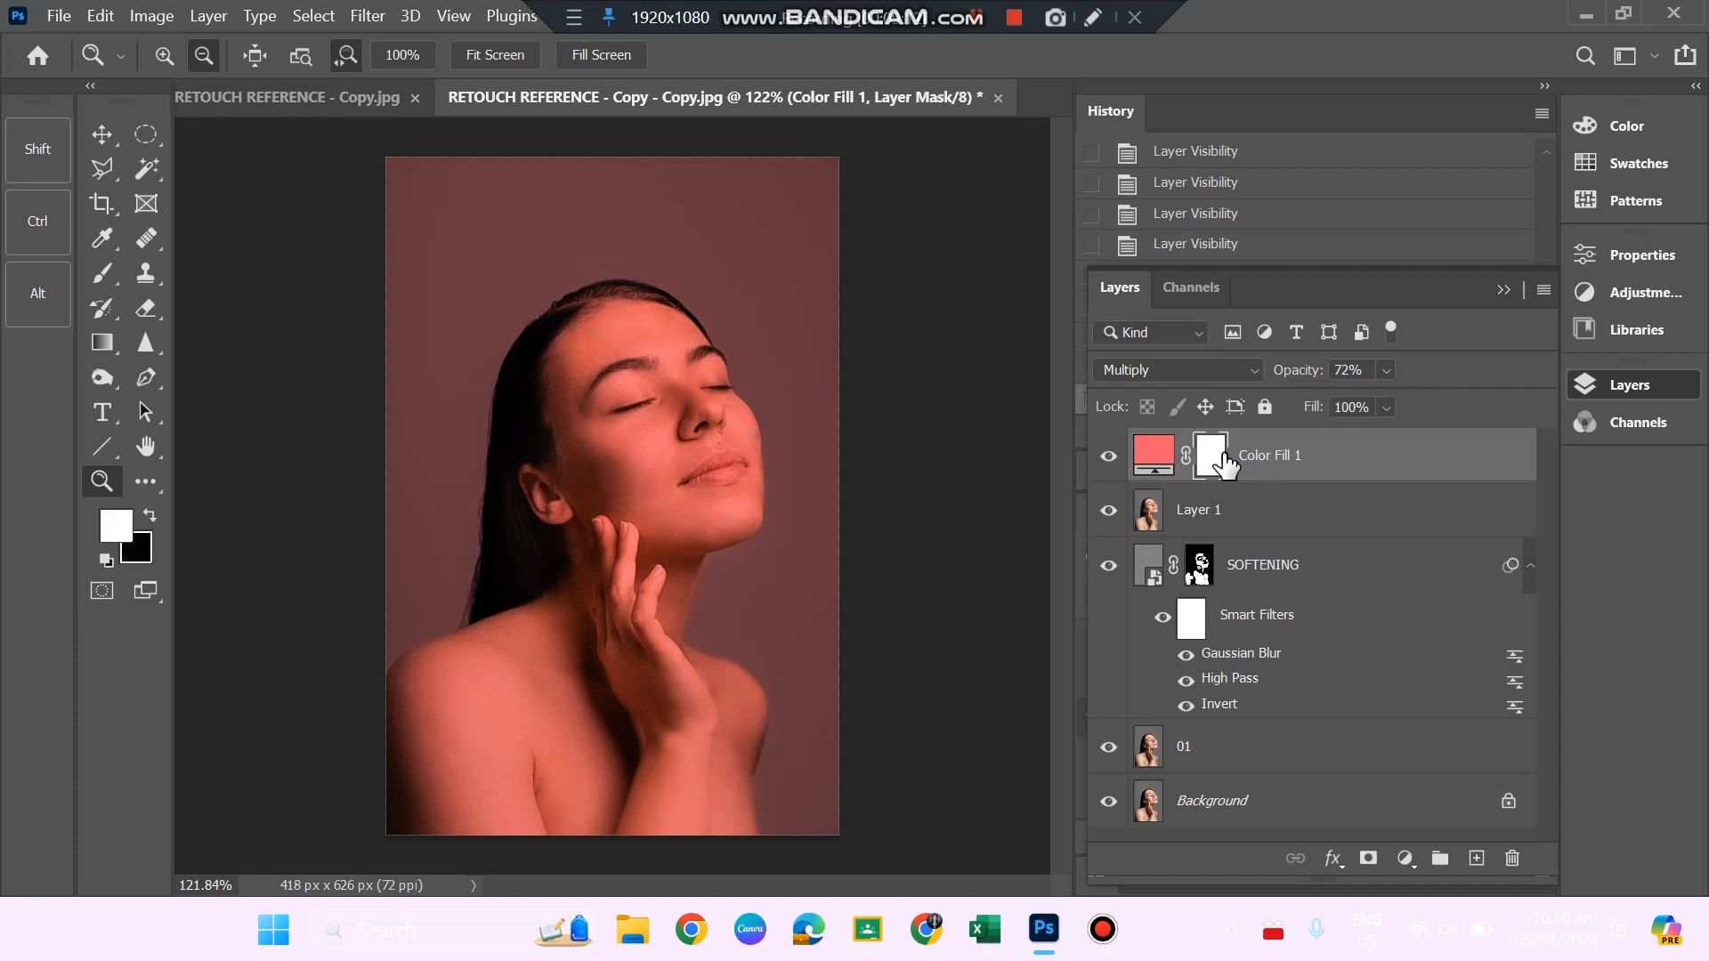
pyautogui.hotkey('ctrl', 'i')
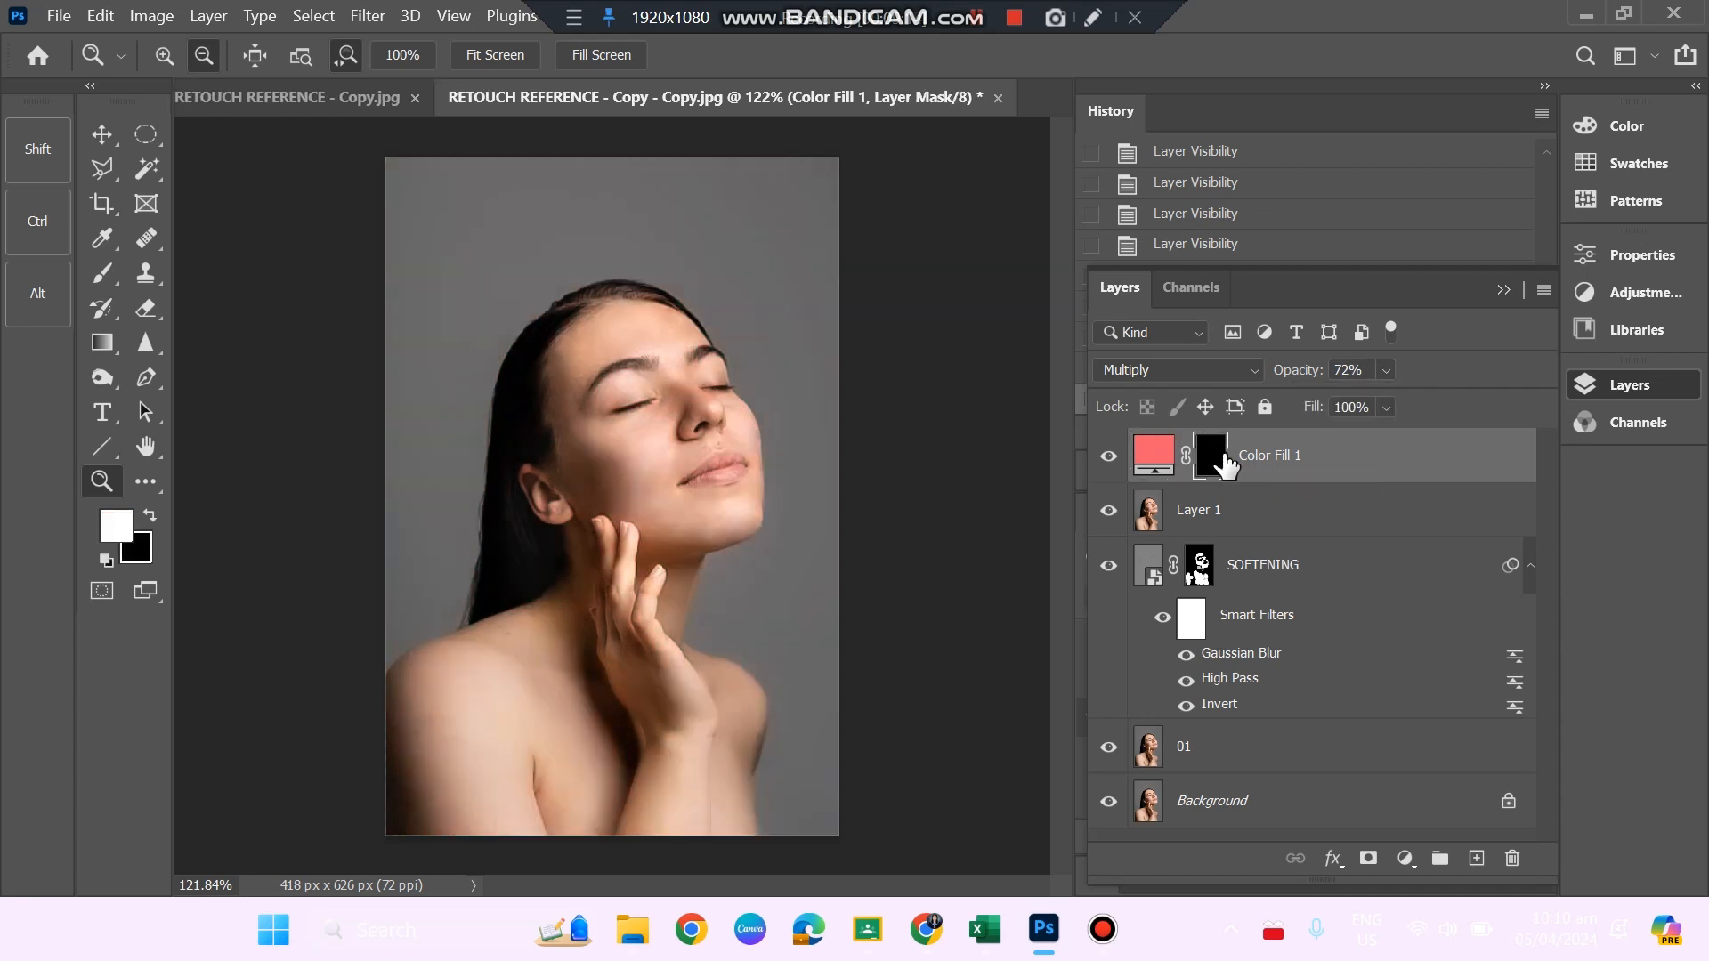
pyautogui.click(103, 278)
pyautogui.press('z')
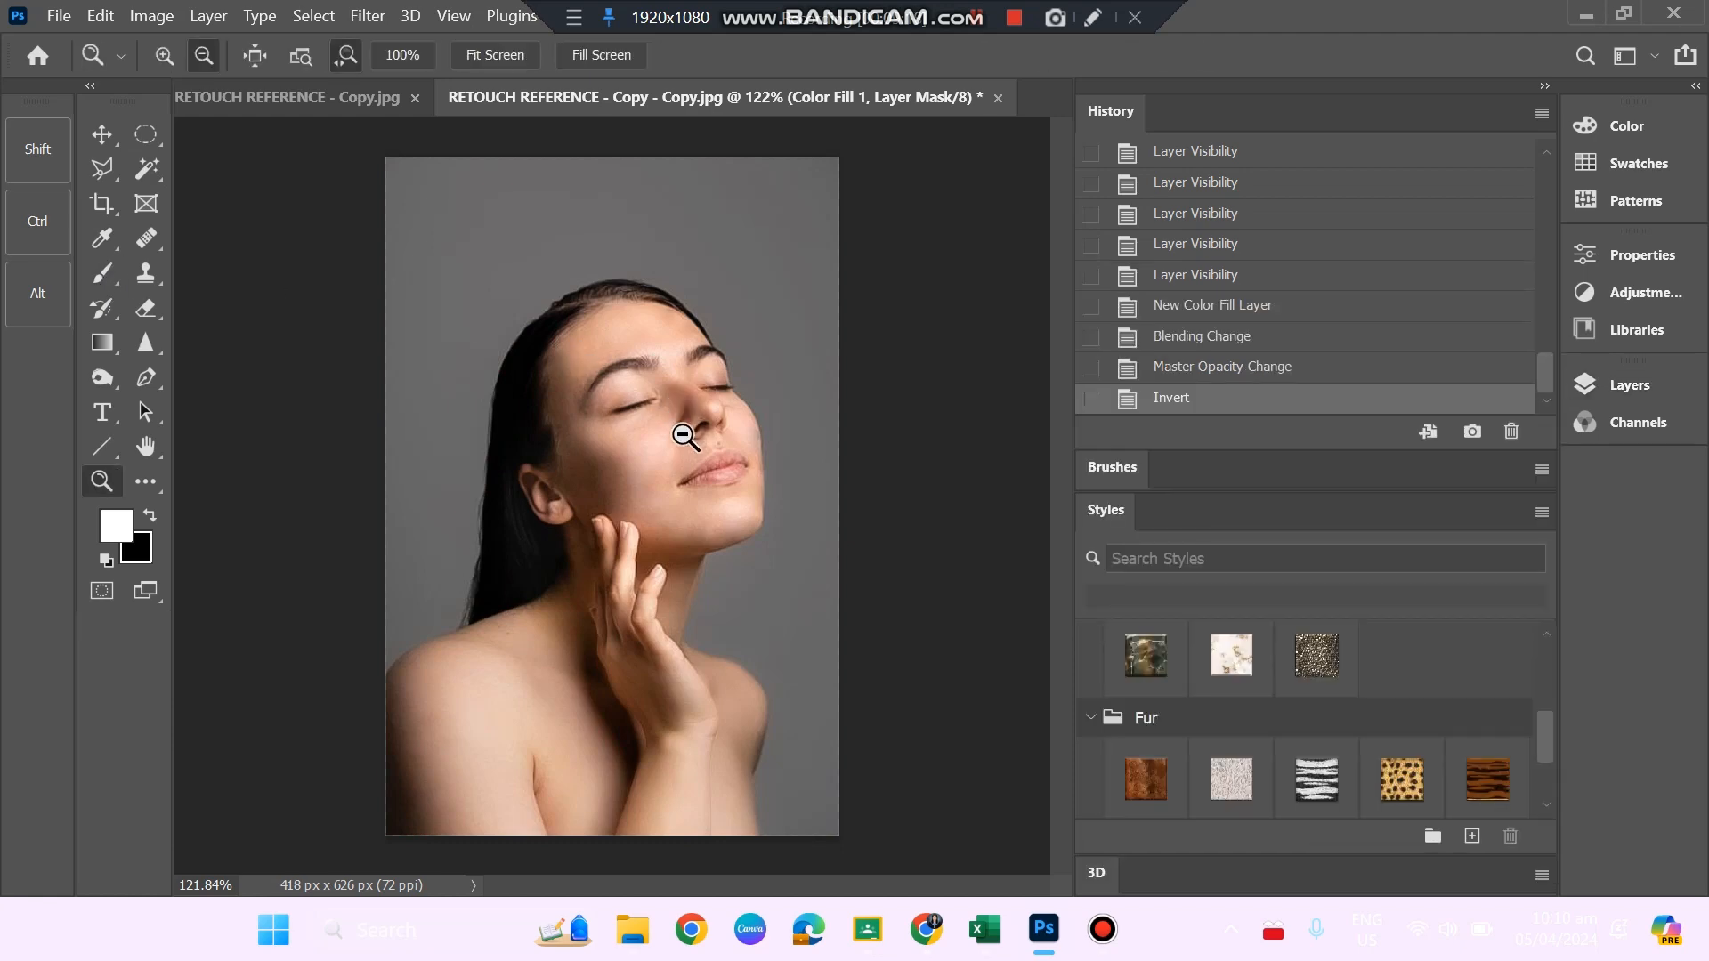
pyautogui.moveTo(684, 437)
pyautogui.mouseDown()
pyautogui.moveTo(799, 570)
pyautogui.moveTo(780, 561)
pyautogui.mouseUp()
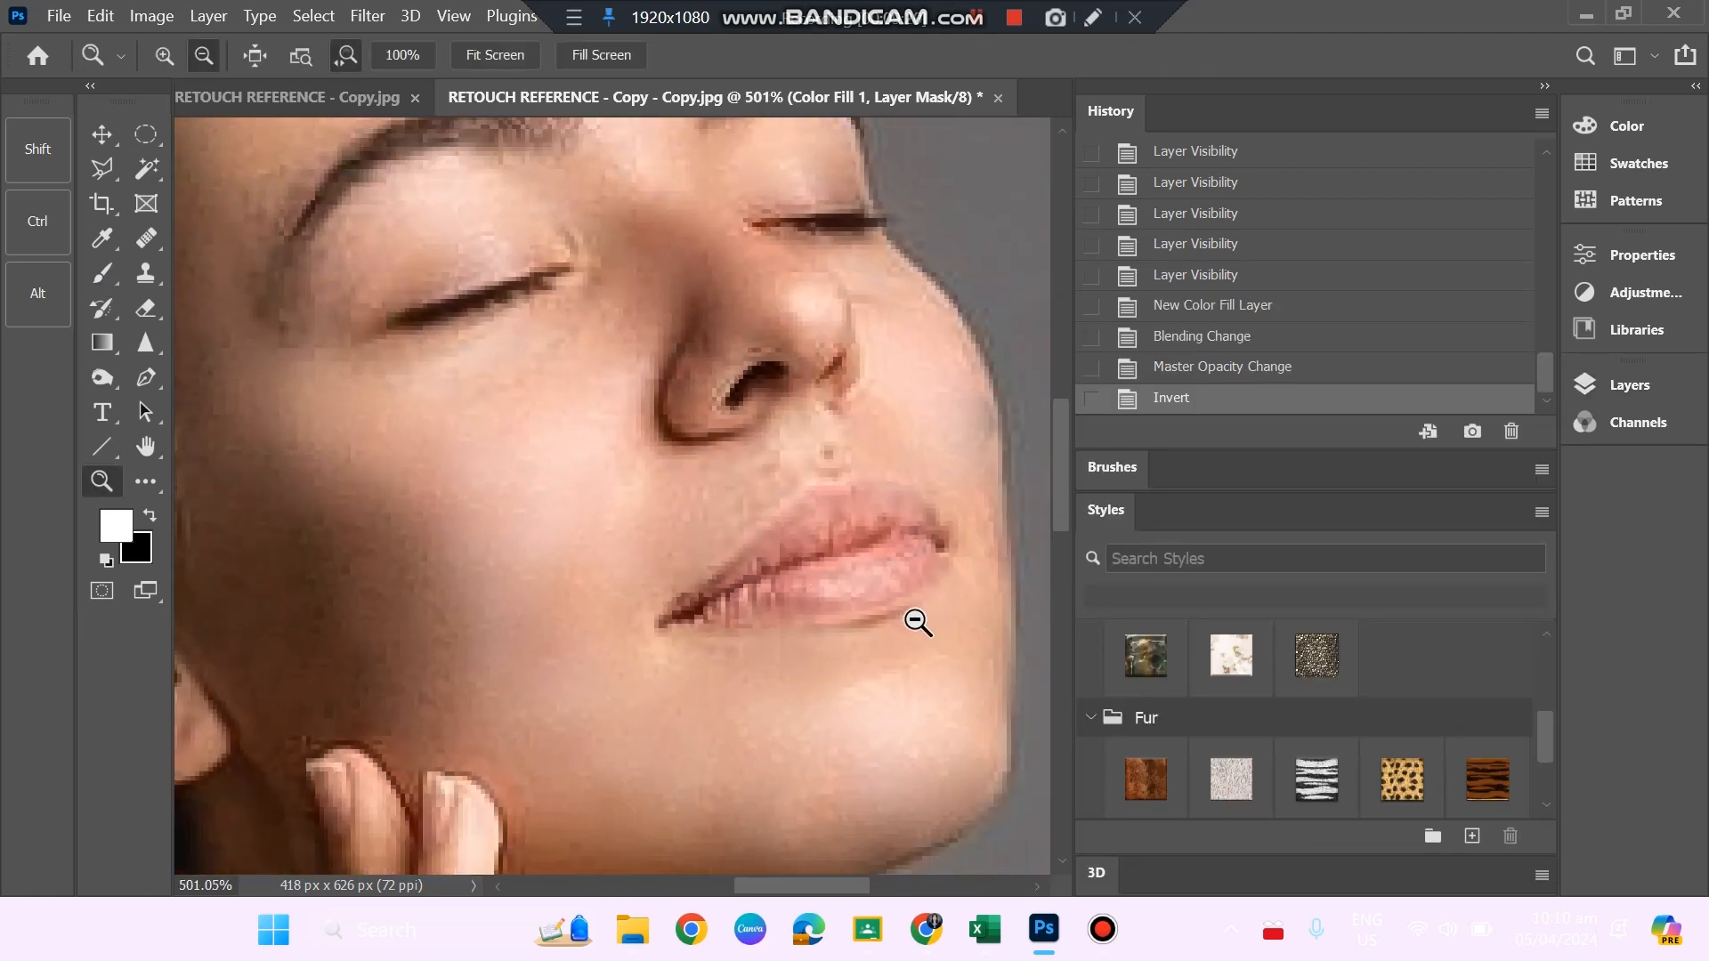
pyautogui.moveTo(934, 635); pyautogui.dragTo(972, 667)
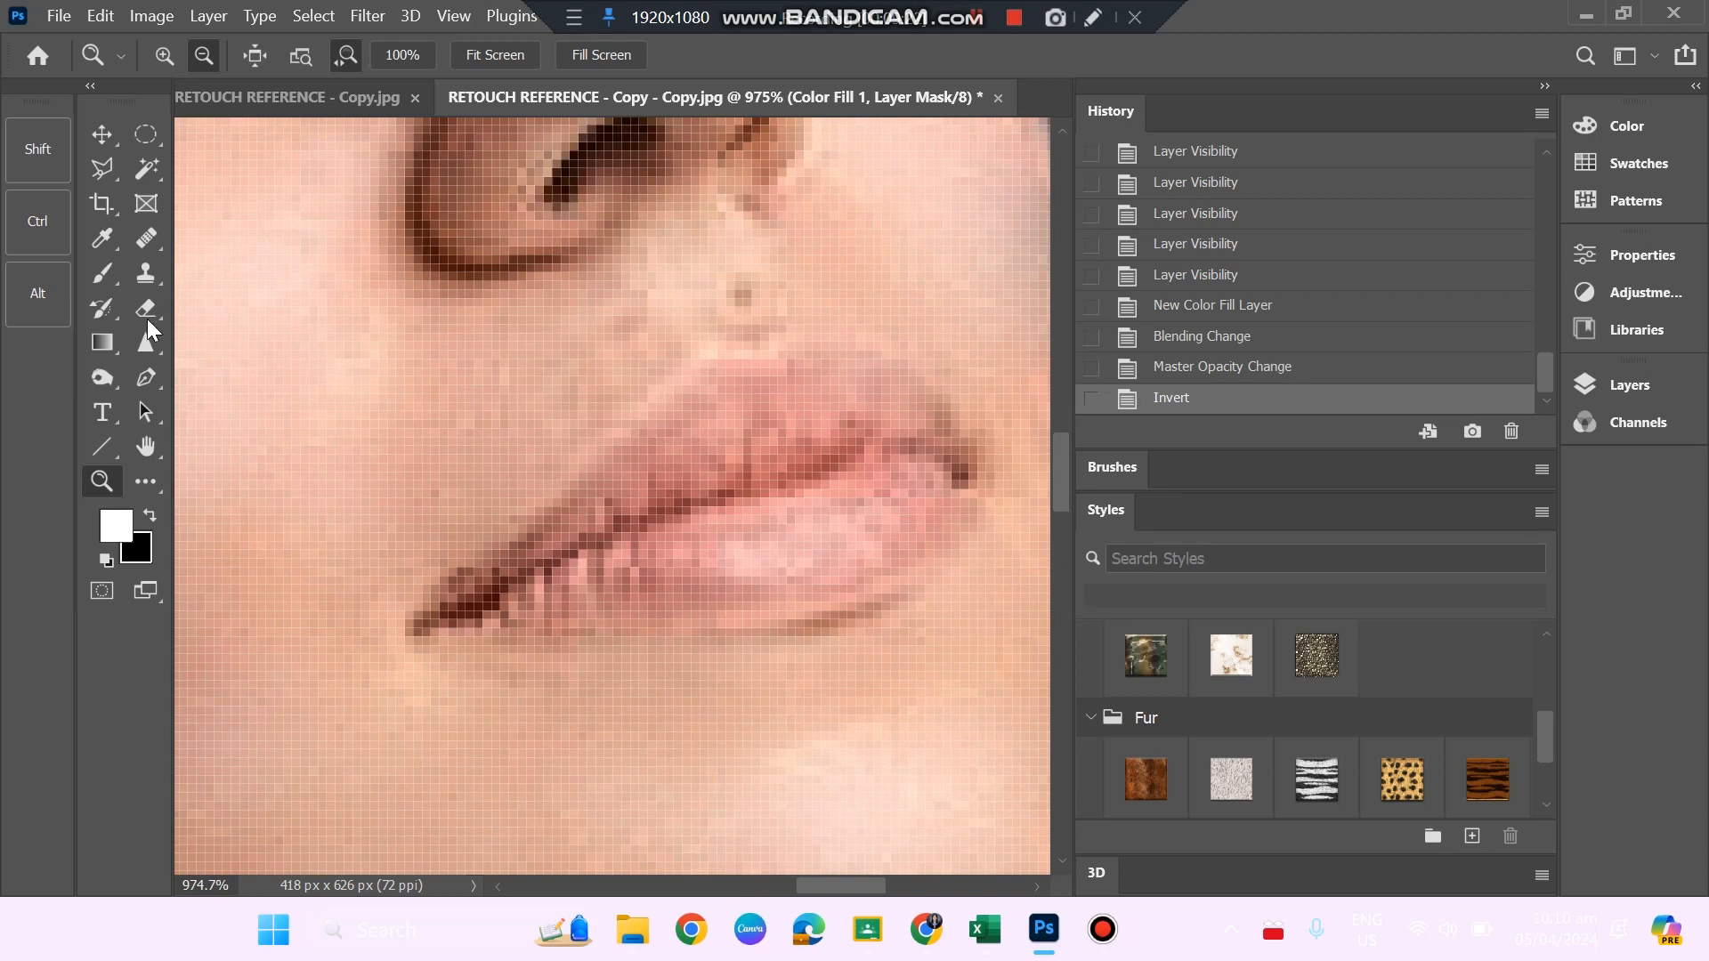
pyautogui.click(116, 271)
# Try painting the lips on the colour fill mask with an 18 px brush, undoing each stroke.
pyautogui.click(168, 47)
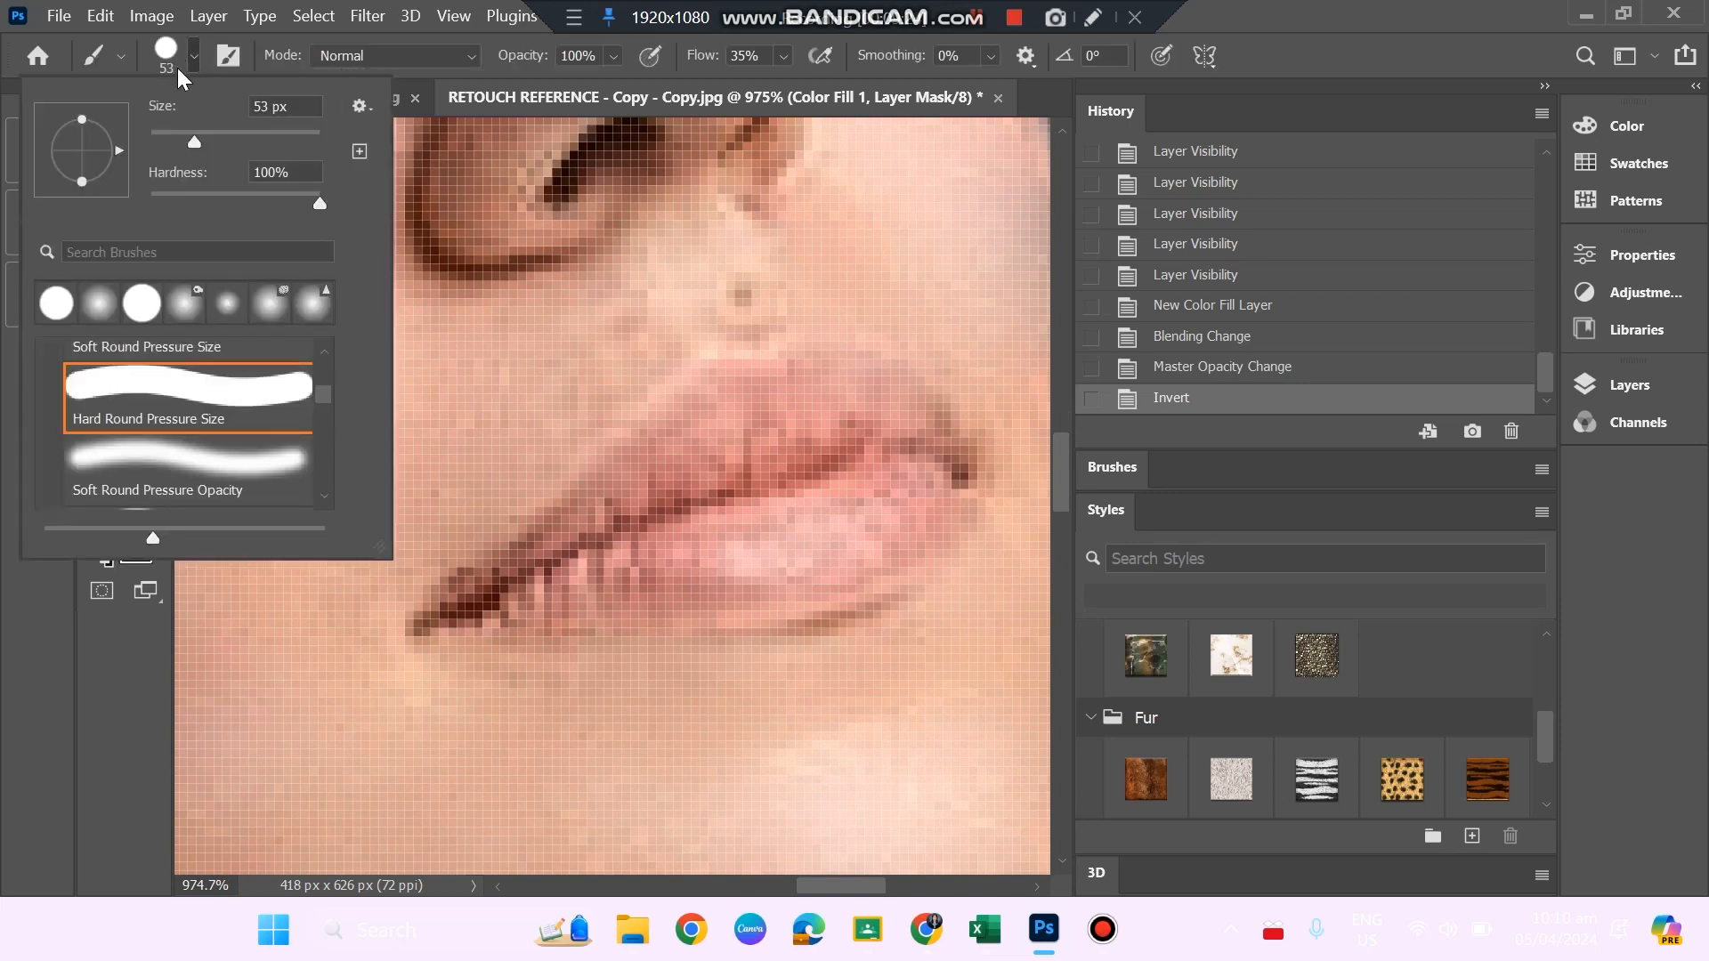
pyautogui.click(183, 135)
pyautogui.moveTo(183, 135); pyautogui.dragTo(165, 134)
pyautogui.moveTo(654, 469); pyautogui.dragTo(696, 434)
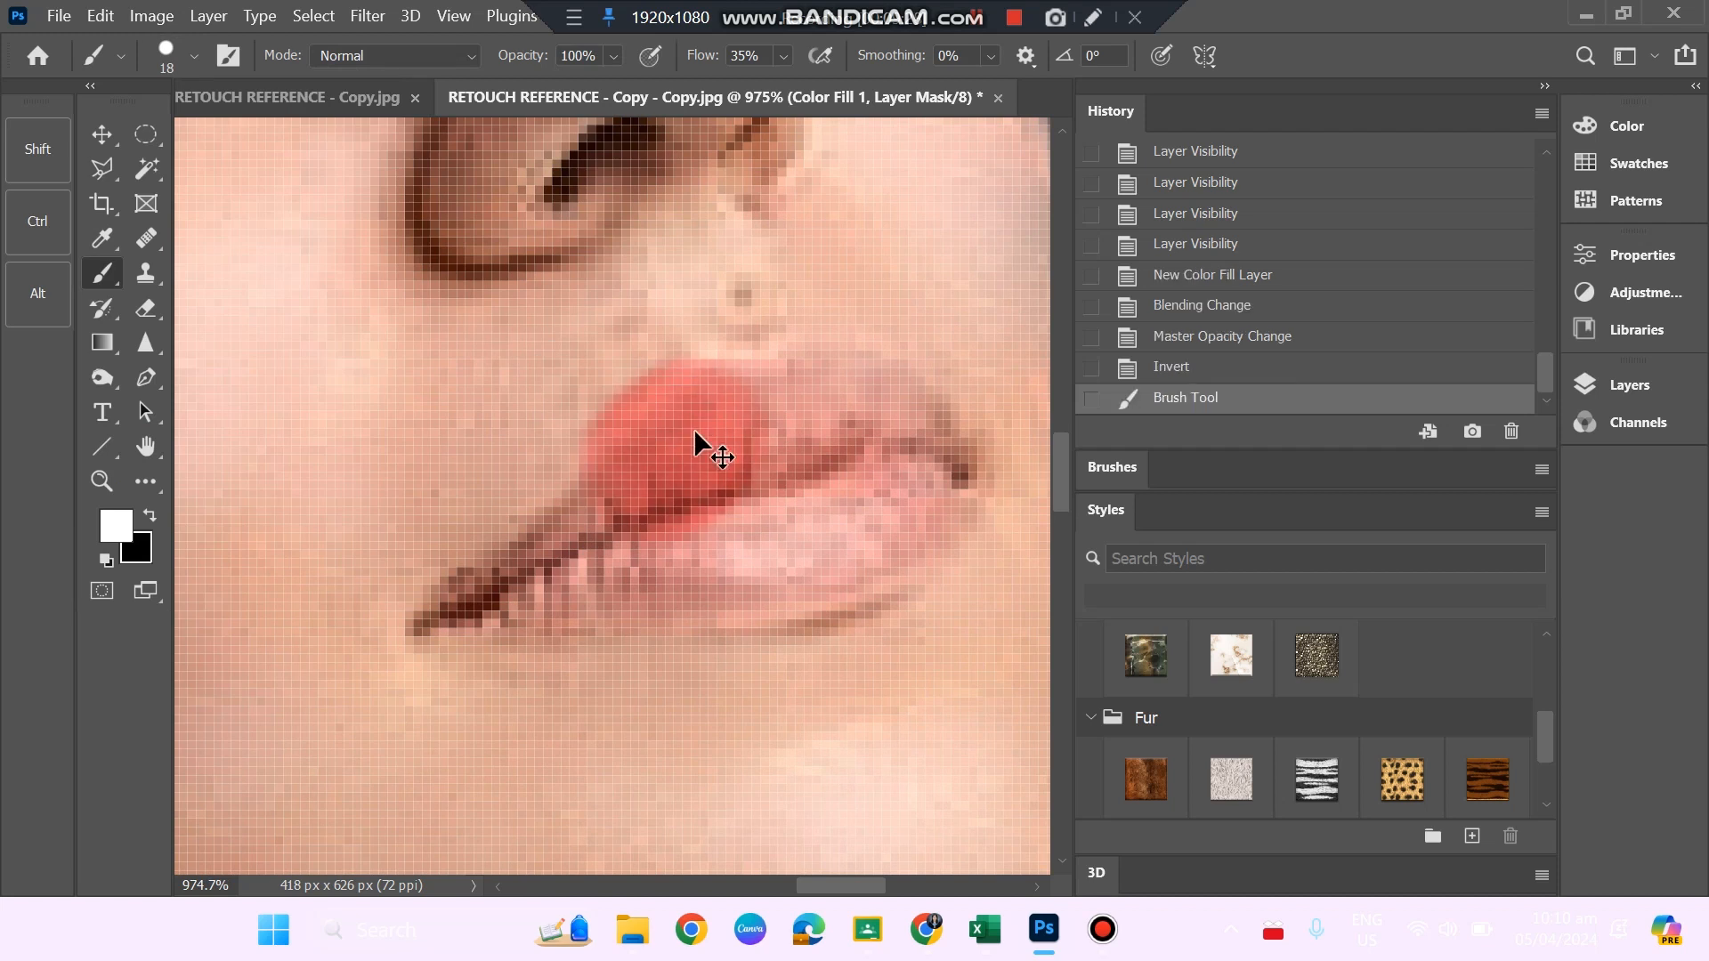
pyautogui.hotkey('ctrl', 'z')
pyautogui.moveTo(627, 568); pyautogui.dragTo(695, 578)
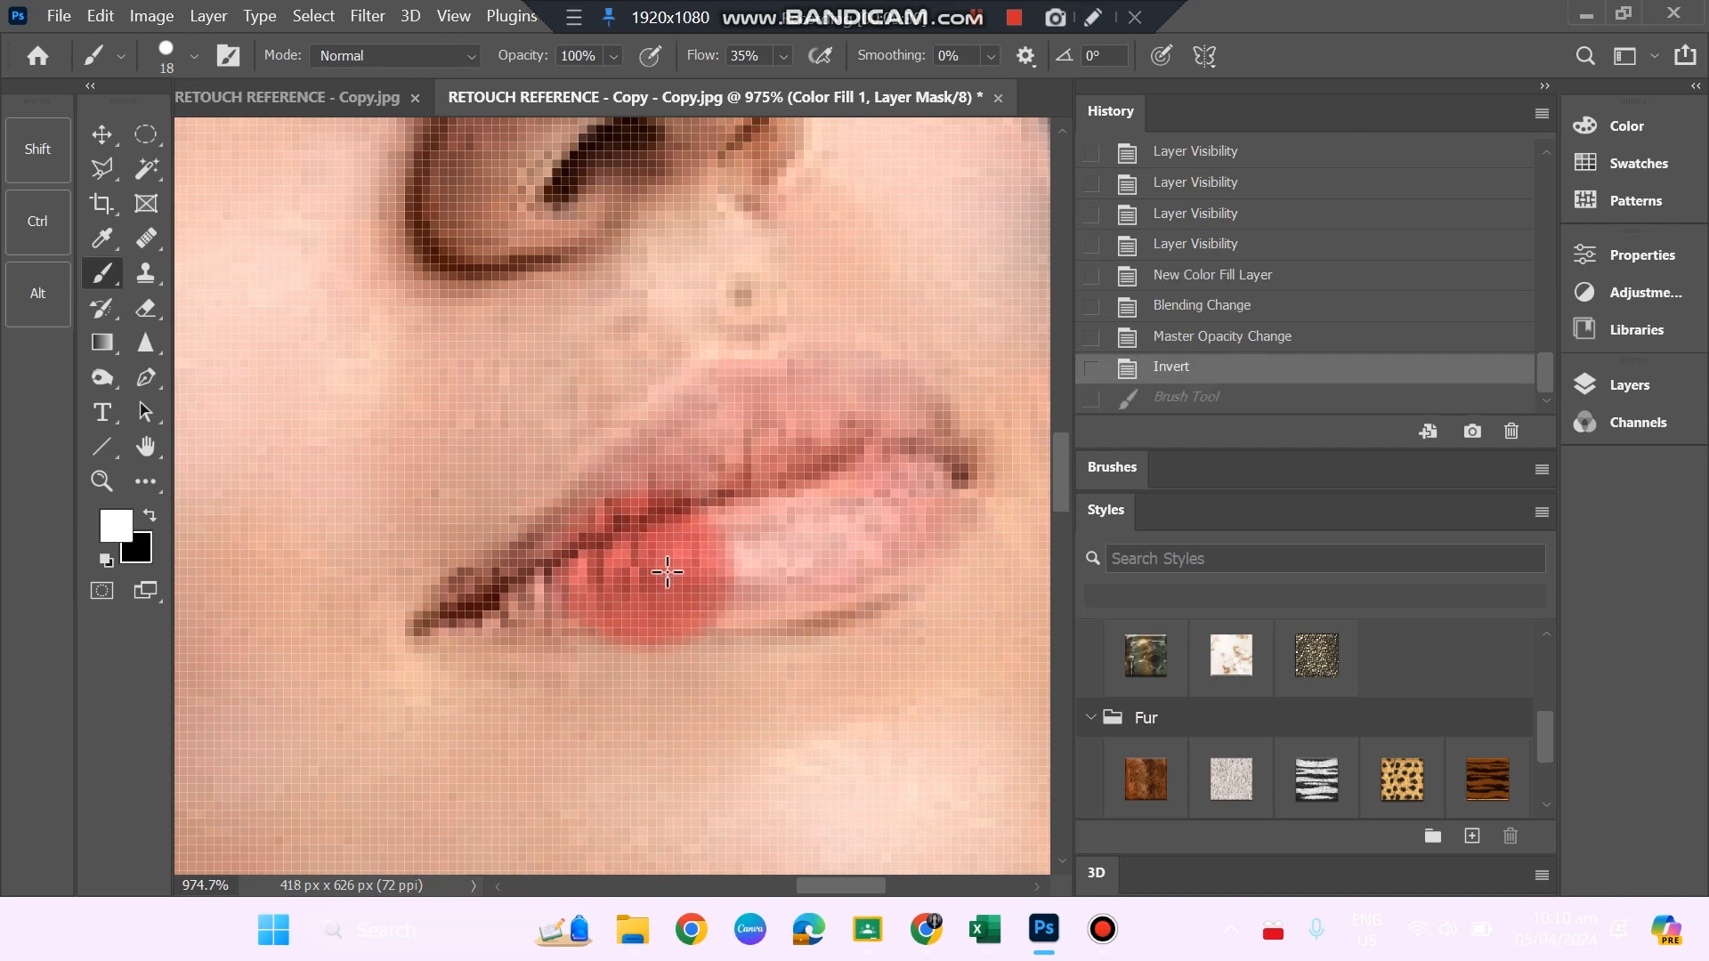
pyautogui.hotkey('ctrl', 'z')
# Set the brush size to 6 px and paint the upper and lower lips in white on the colour fill mask.
pyautogui.click(173, 57)
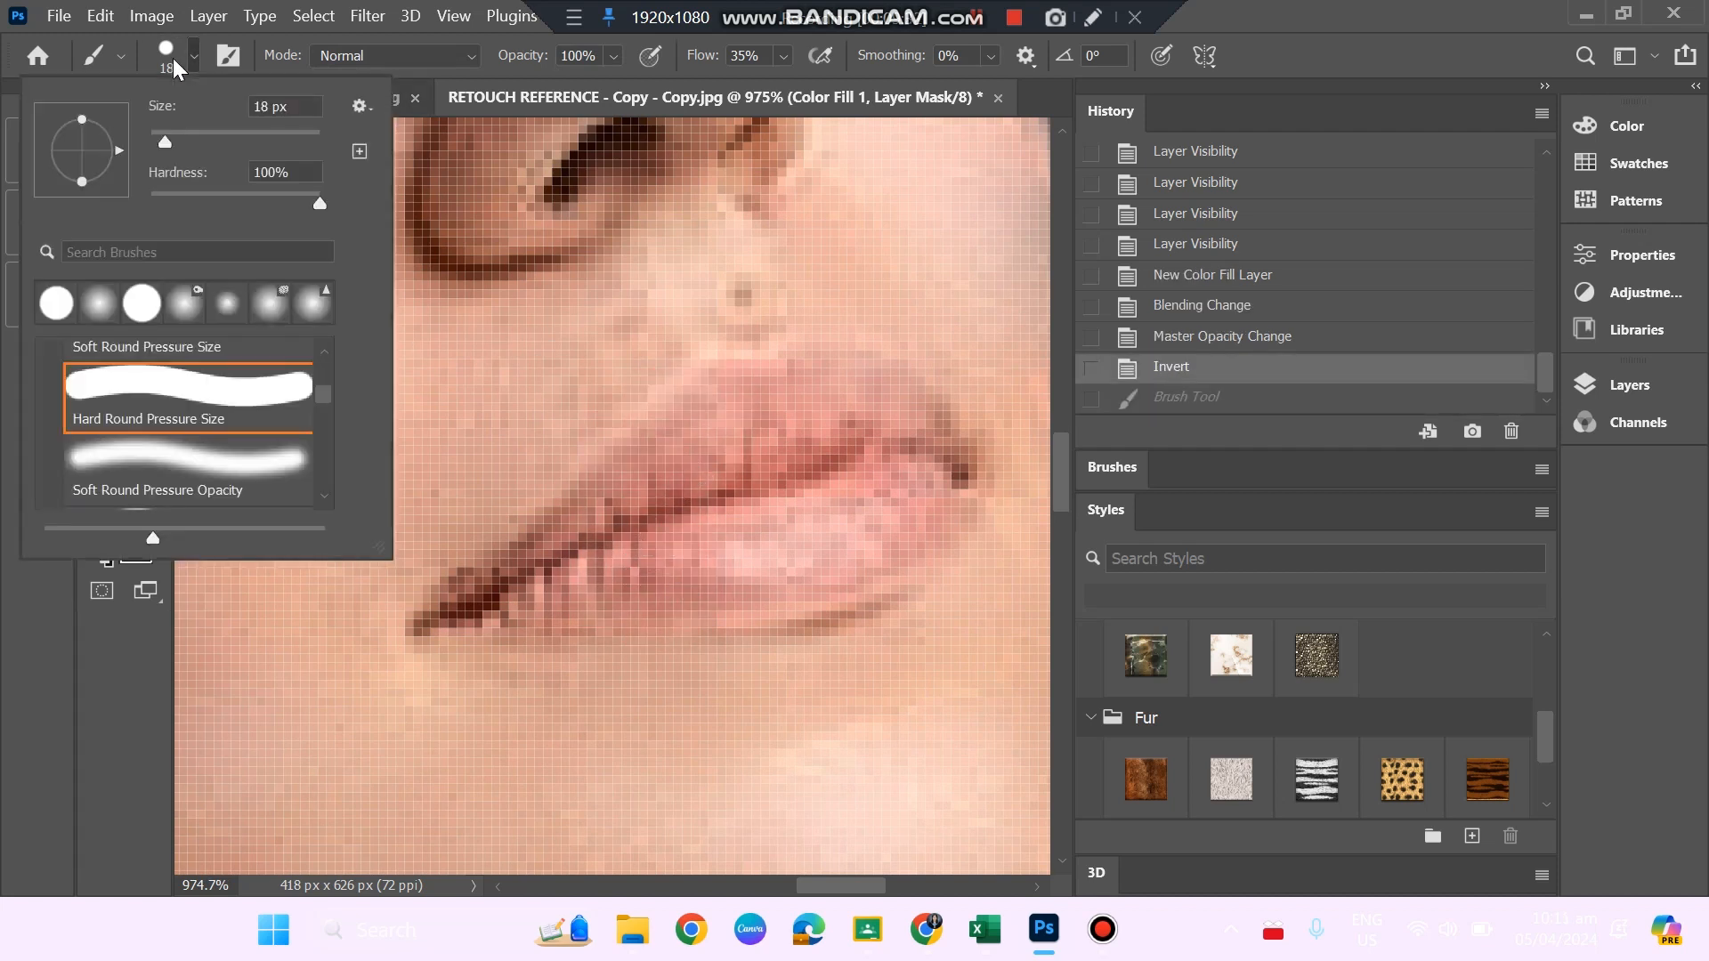
pyautogui.moveTo(166, 140); pyautogui.dragTo(153, 137)
pyautogui.click(643, 471)
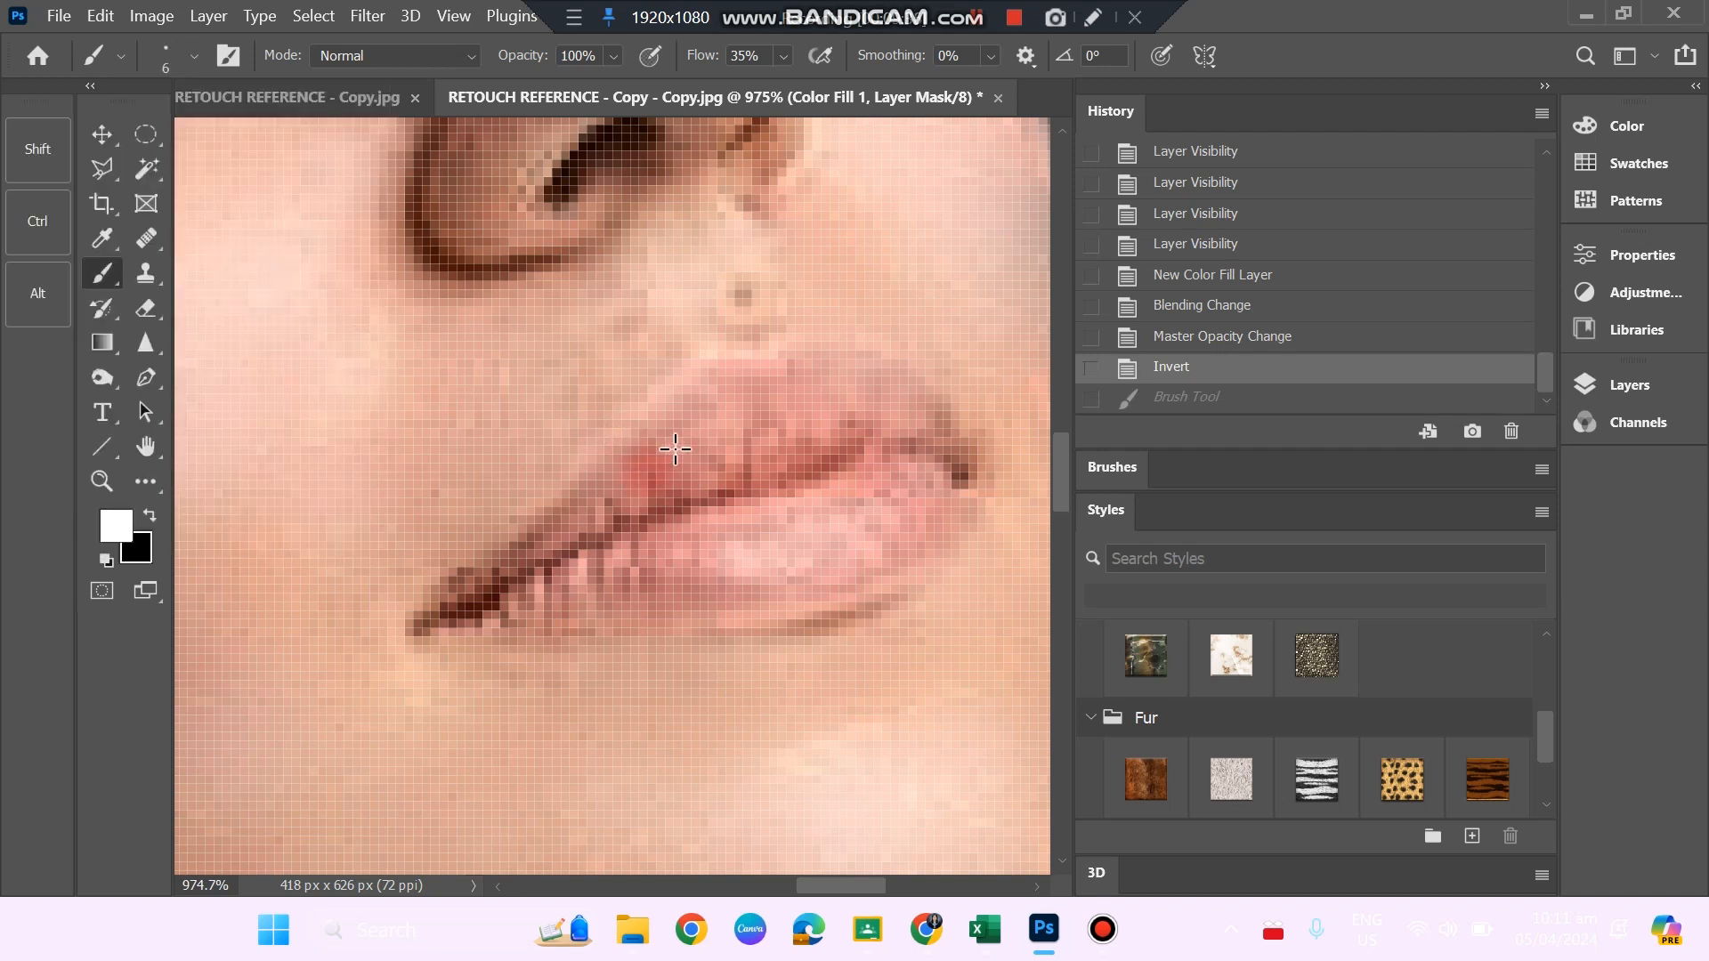
pyautogui.moveTo(663, 454)
pyautogui.mouseDown()
pyautogui.moveTo(727, 395)
pyautogui.moveTo(811, 409)
pyautogui.moveTo(826, 367)
pyautogui.moveTo(876, 384)
pyautogui.moveTo(938, 450)
pyautogui.moveTo(869, 435)
pyautogui.moveTo(762, 452)
pyautogui.moveTo(840, 415)
pyautogui.moveTo(650, 482)
pyautogui.moveTo(513, 576)
pyautogui.moveTo(715, 392)
pyautogui.moveTo(775, 398)
pyautogui.moveTo(800, 368)
pyautogui.moveTo(839, 370)
pyautogui.moveTo(899, 427)
pyautogui.moveTo(888, 503)
pyautogui.moveTo(472, 609)
pyautogui.moveTo(768, 602)
pyautogui.moveTo(831, 579)
pyautogui.moveTo(950, 486)
pyautogui.moveTo(930, 548)
pyautogui.moveTo(859, 594)
pyautogui.moveTo(775, 598)
pyautogui.moveTo(709, 575)
pyautogui.moveTo(792, 481)
pyautogui.mouseUp()
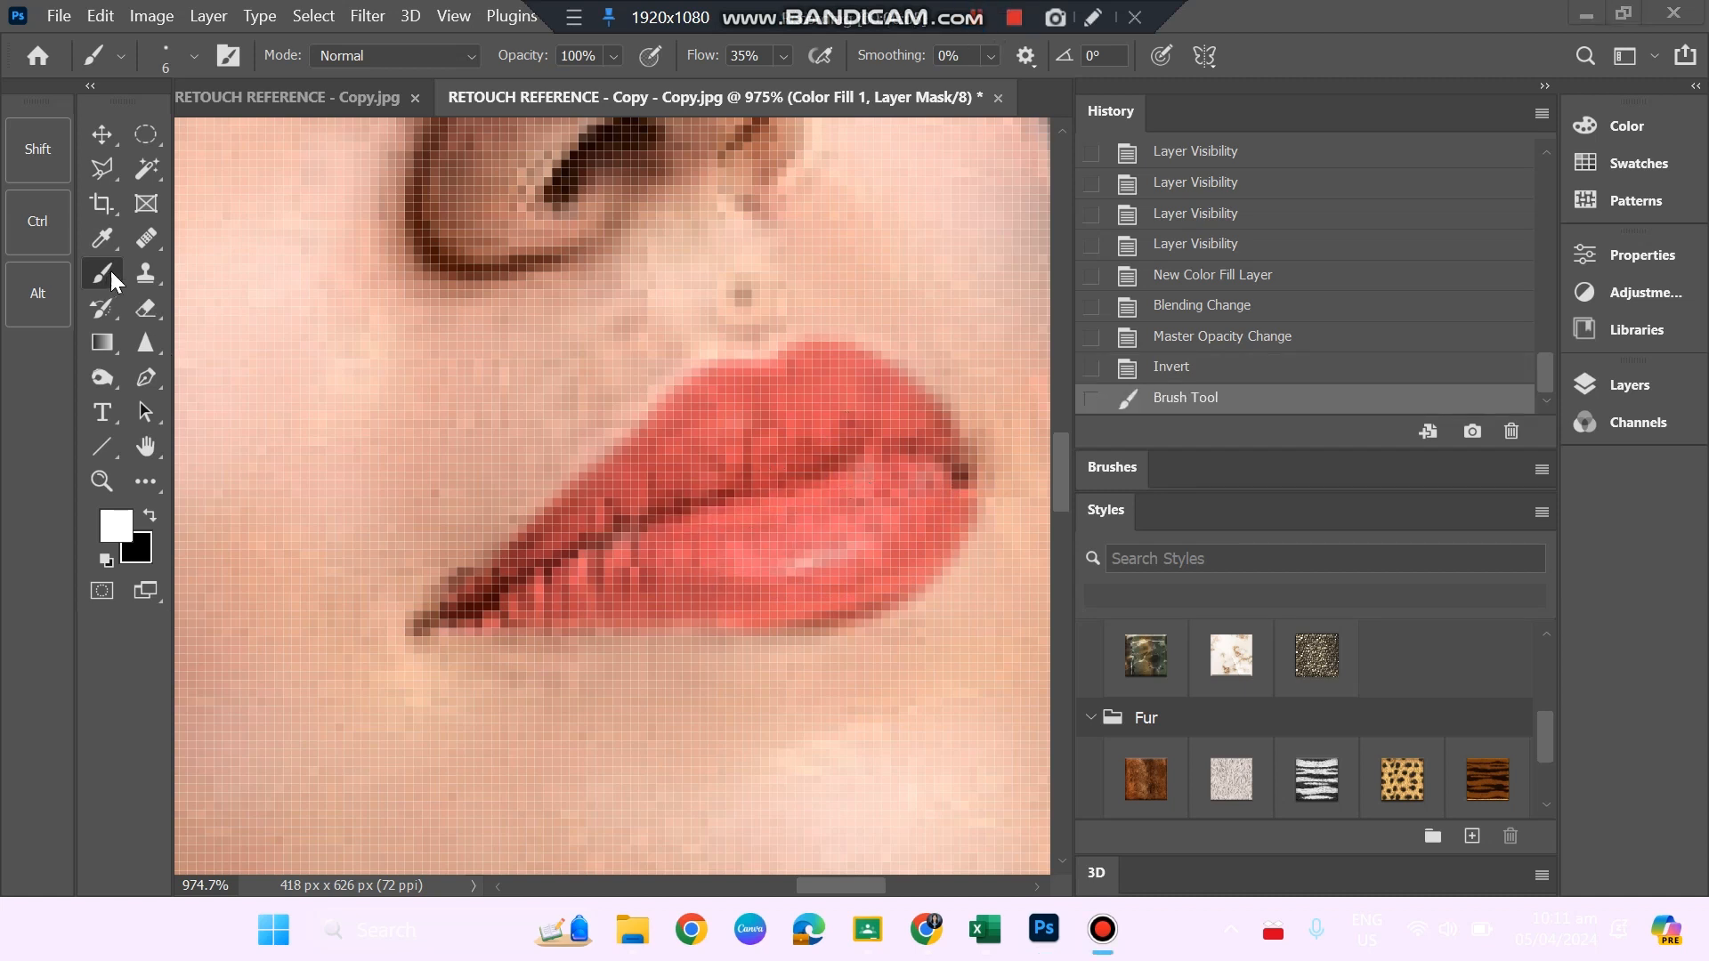
pyautogui.click(877, 464)
pyautogui.moveTo(829, 477)
pyautogui.mouseDown()
pyautogui.moveTo(799, 506)
pyautogui.moveTo(813, 481)
pyautogui.moveTo(900, 473)
pyautogui.moveTo(882, 532)
pyautogui.moveTo(601, 553)
pyautogui.moveTo(924, 473)
pyautogui.moveTo(813, 554)
pyautogui.moveTo(649, 591)
pyautogui.moveTo(744, 593)
pyautogui.moveTo(618, 605)
pyautogui.mouseUp()
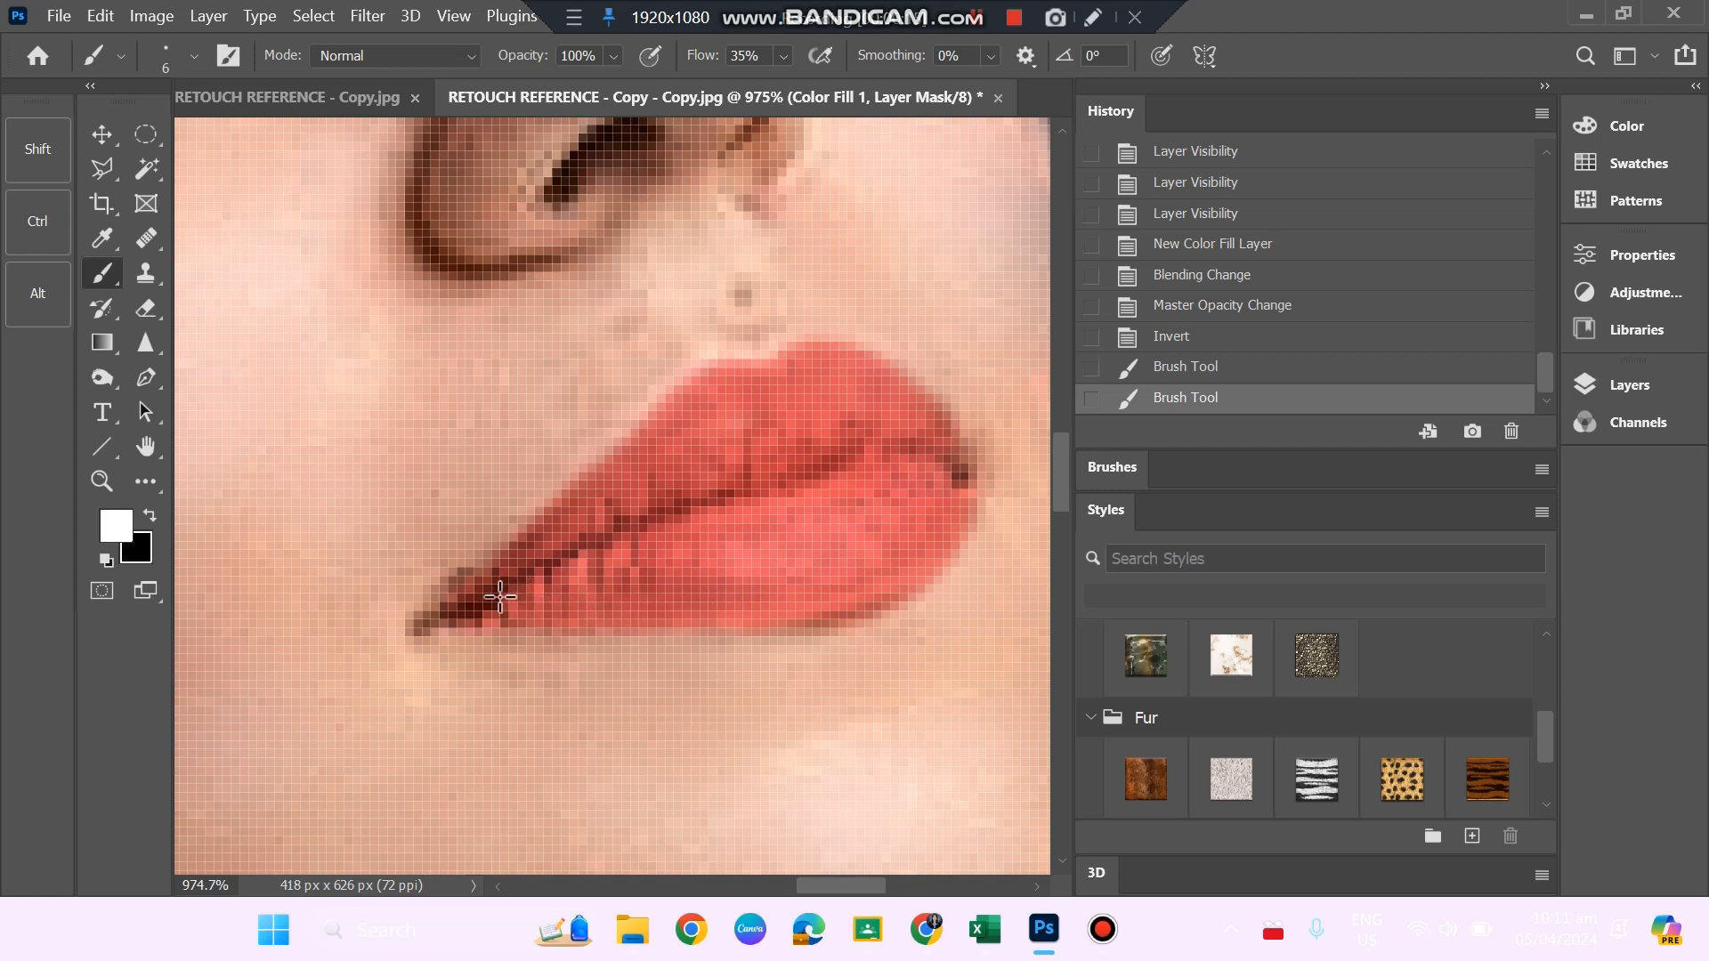
pyautogui.moveTo(500, 597)
pyautogui.mouseDown()
pyautogui.moveTo(802, 588)
pyautogui.moveTo(906, 521)
pyautogui.moveTo(923, 459)
pyautogui.moveTo(952, 472)
pyautogui.mouseUp()
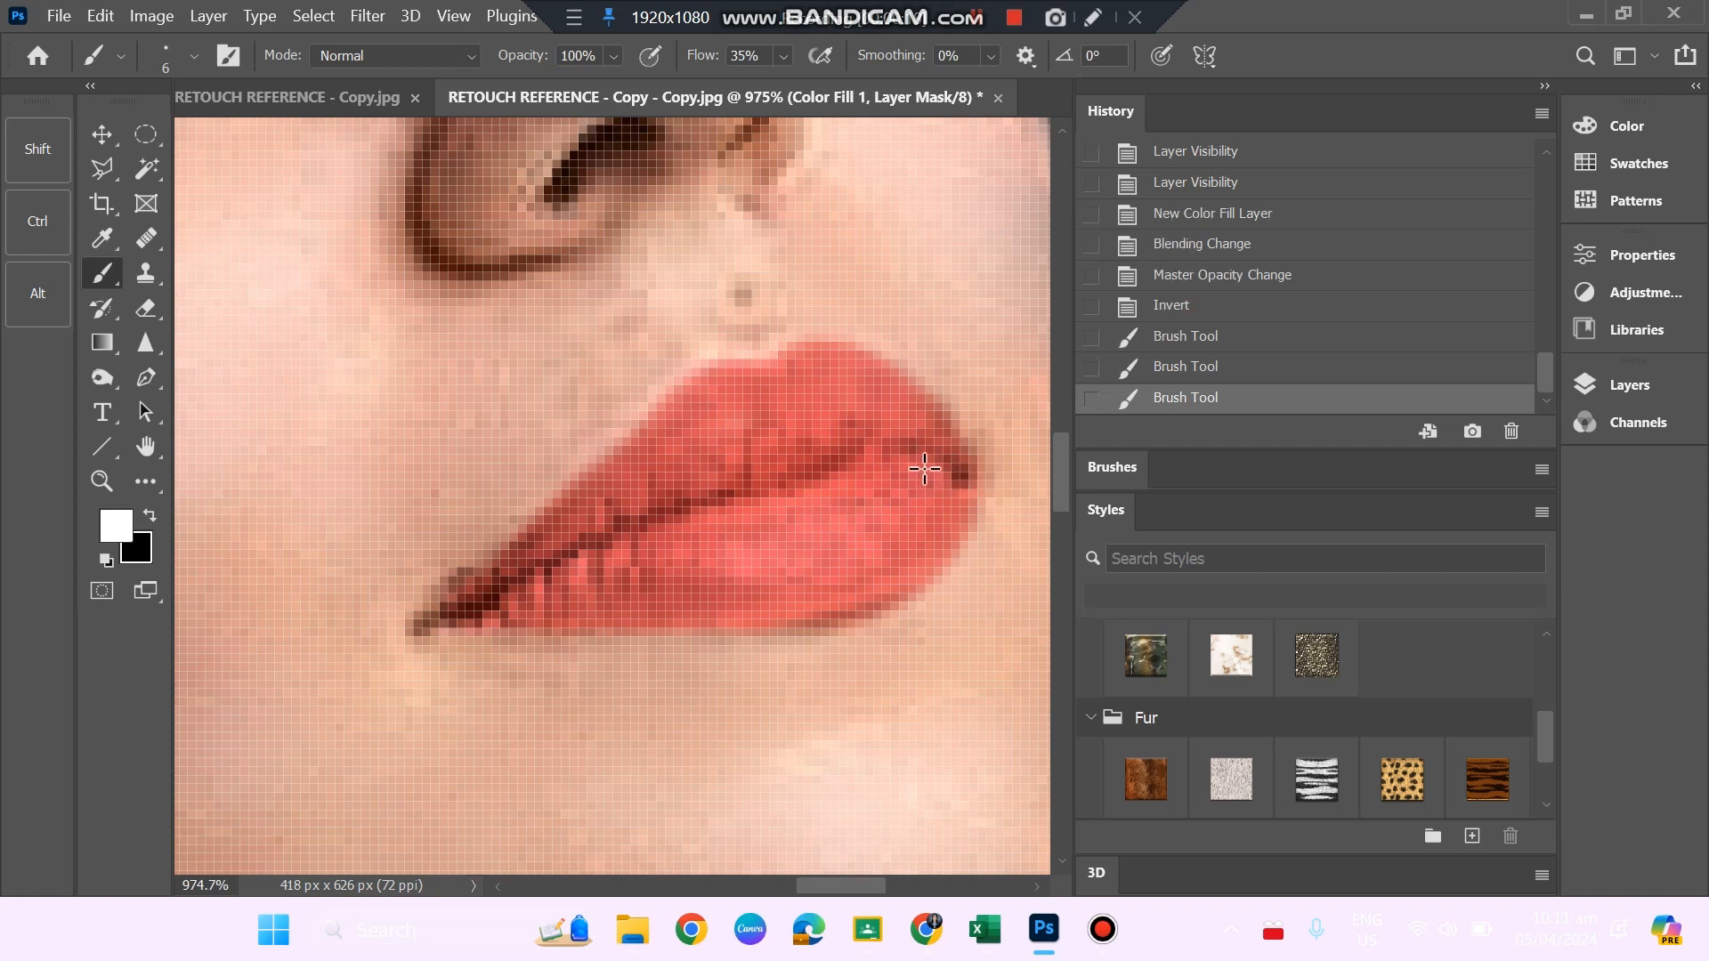
pyautogui.click(953, 462)
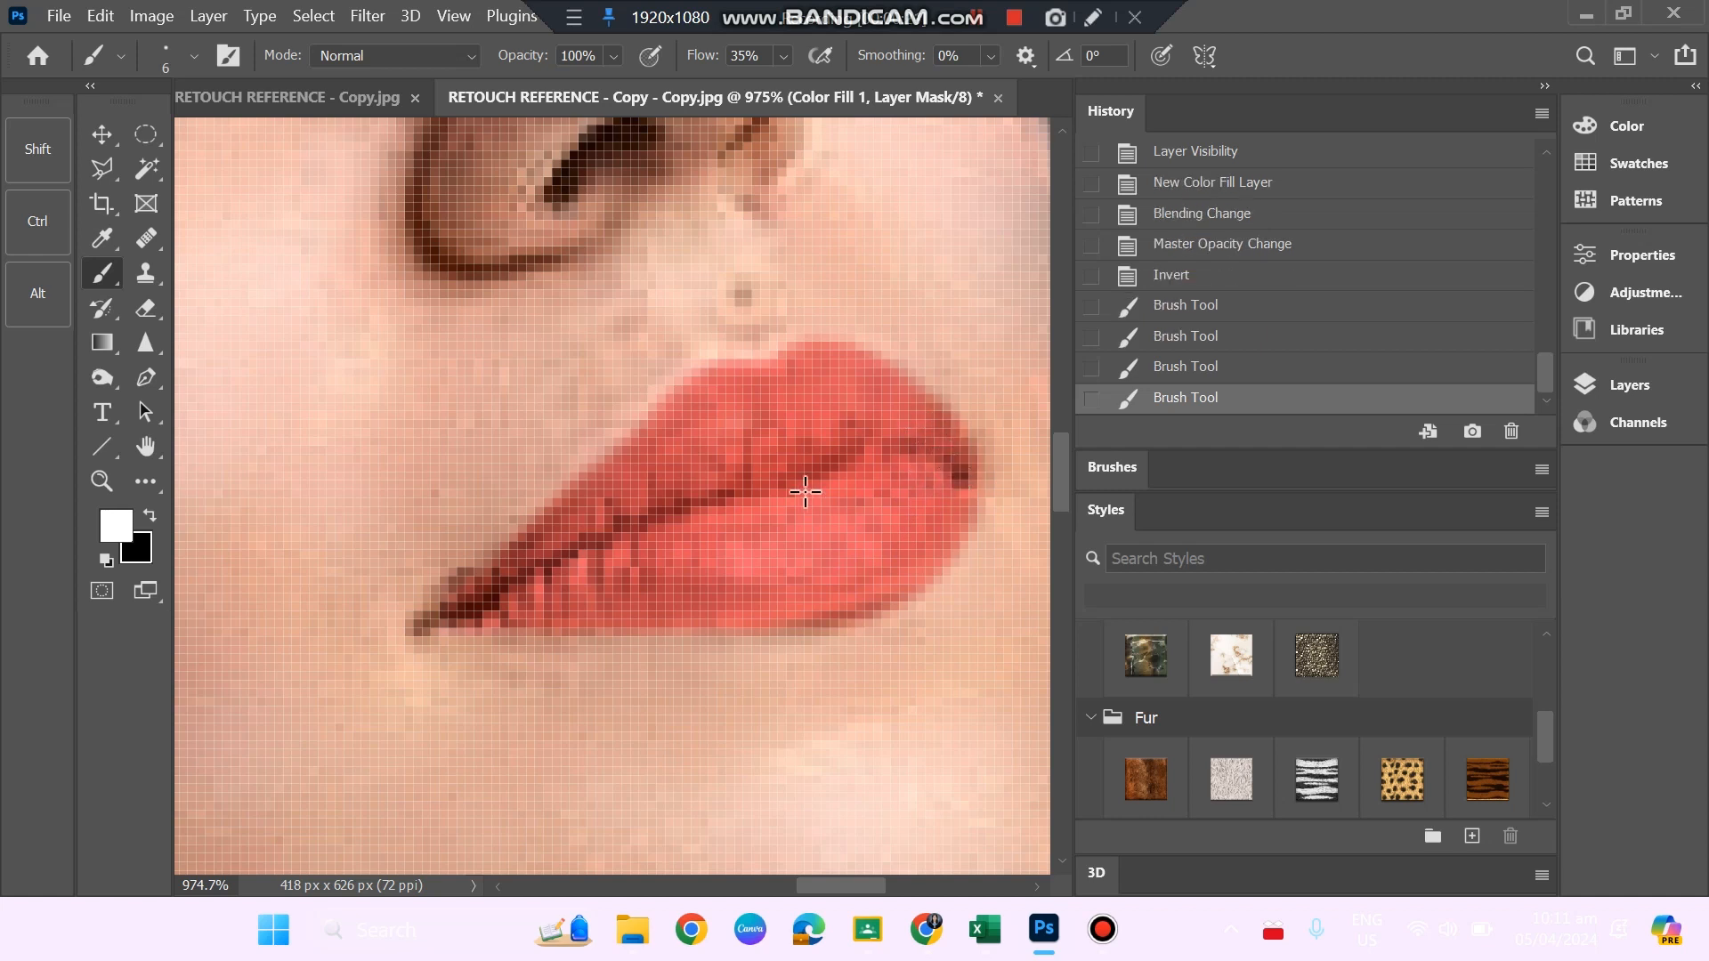
pyautogui.moveTo(476, 594)
pyautogui.mouseDown()
pyautogui.moveTo(526, 562)
pyautogui.moveTo(430, 611)
pyautogui.mouseUp()
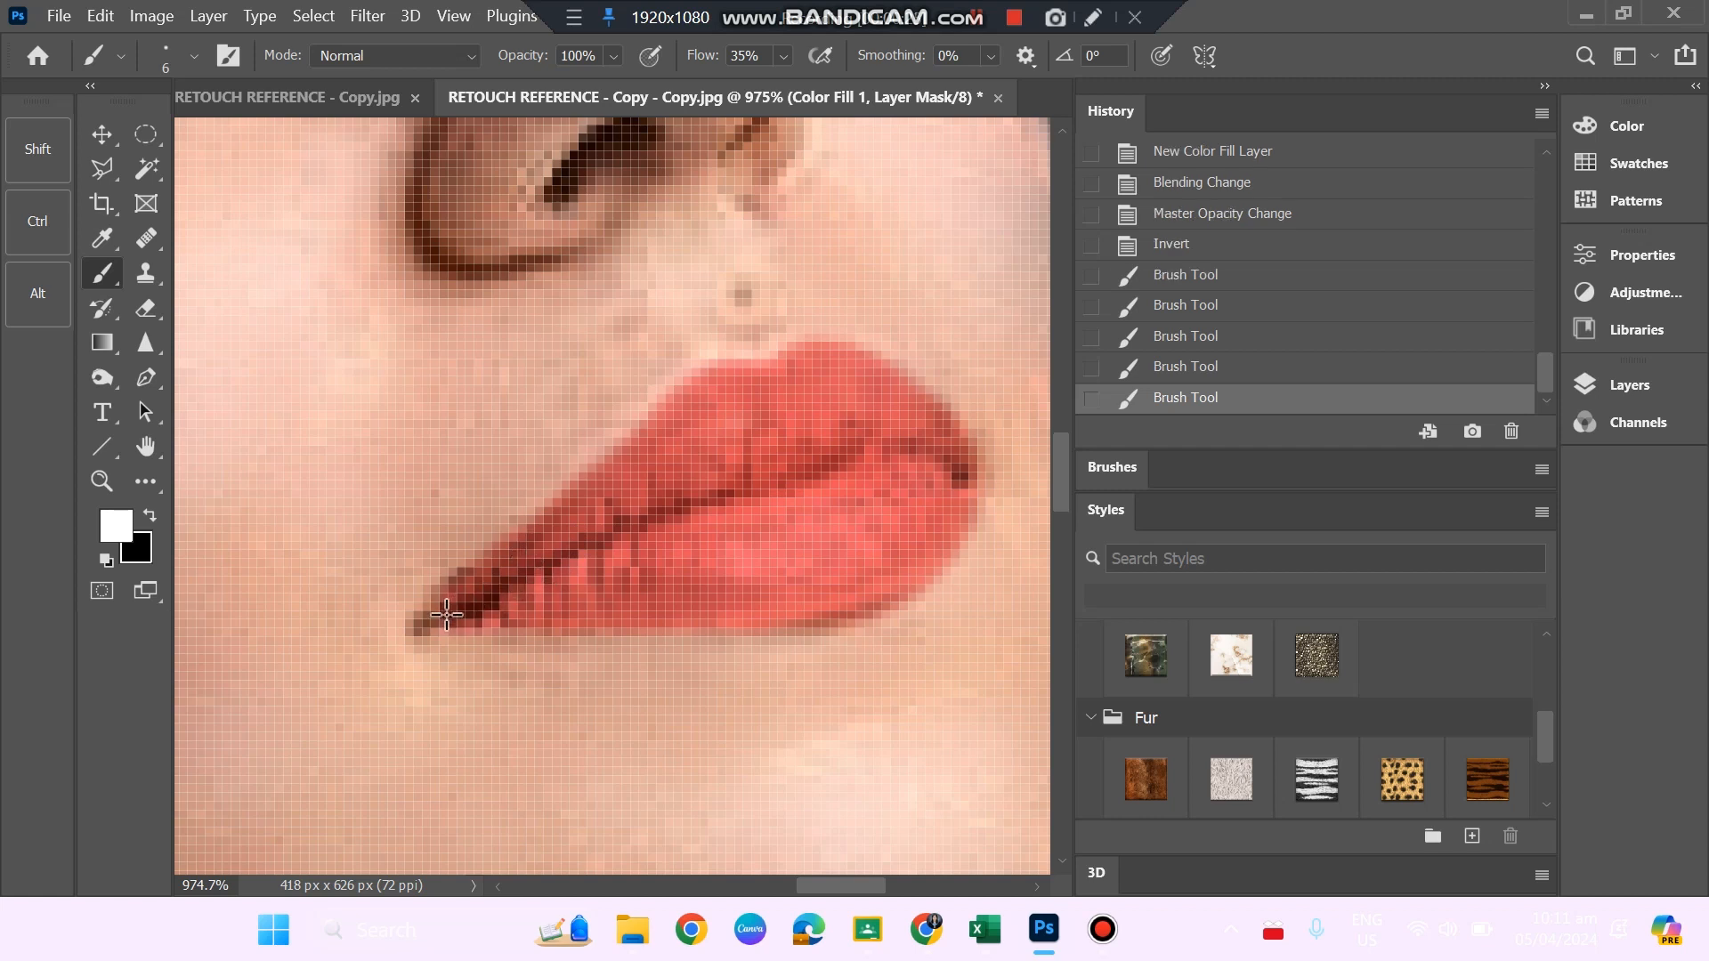
# Check the lip colour on the whole portrait by hiding and reshowing Color Fill 1 and Layer 1.
pyautogui.press('z')
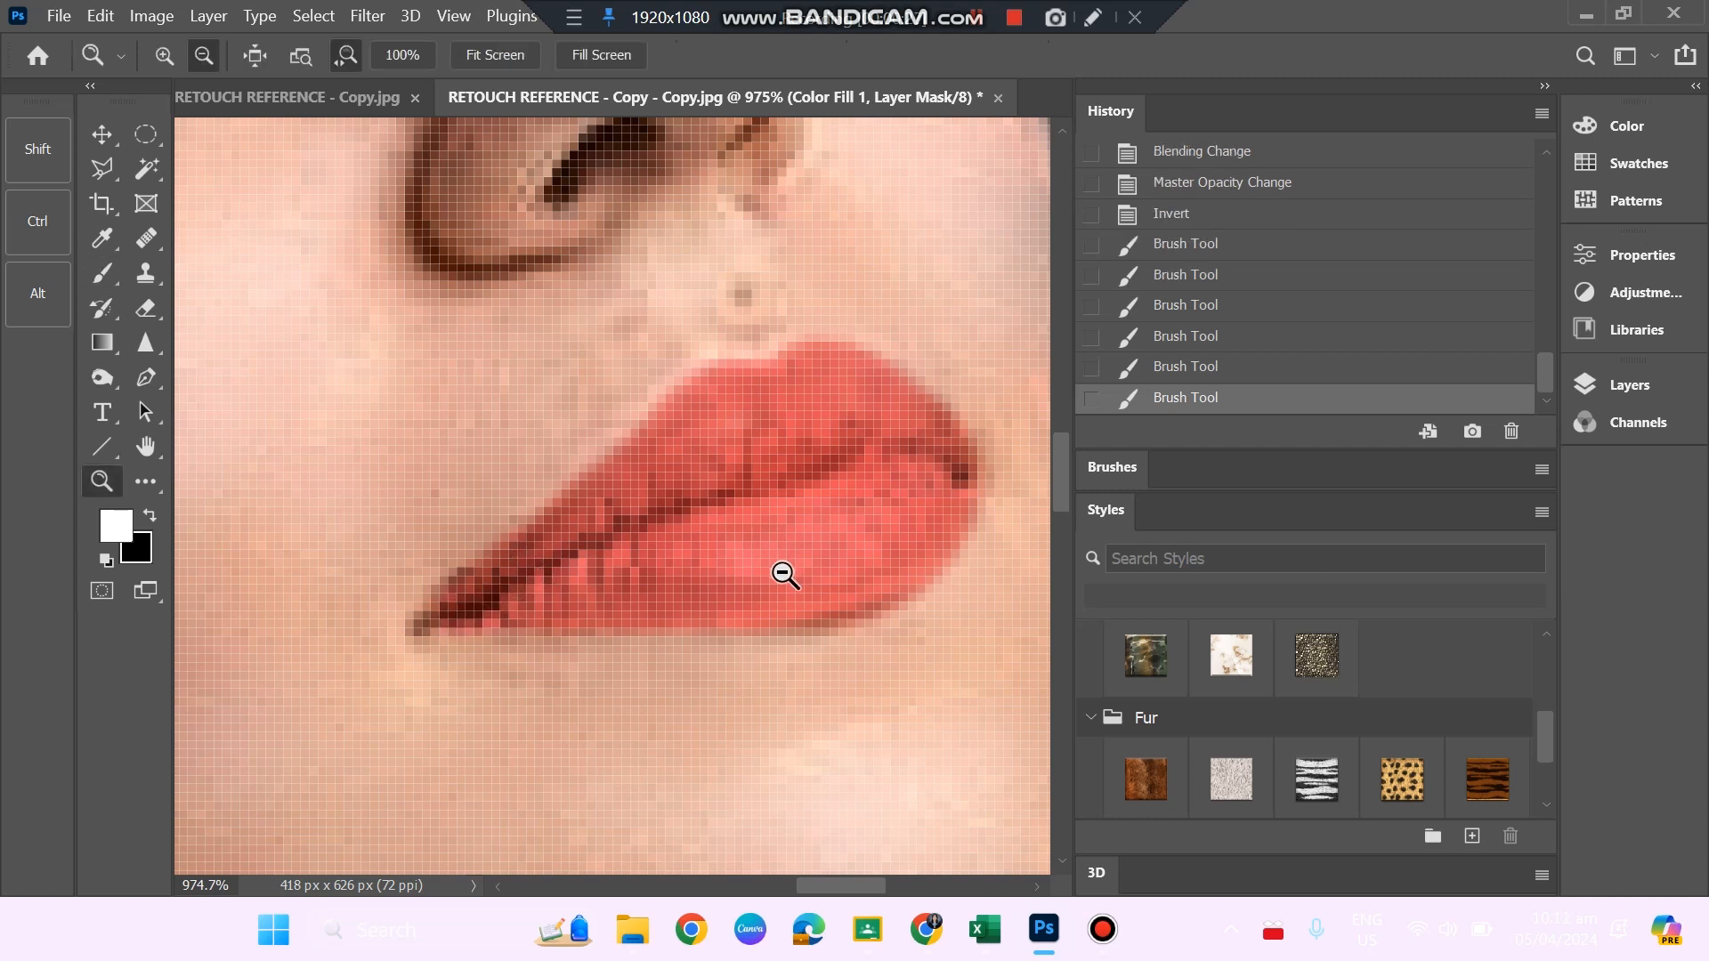
pyautogui.keyDown('alt'); pyautogui.click(787, 576); pyautogui.keyUp('alt')
pyautogui.keyDown('alt'); pyautogui.click(743, 579); pyautogui.keyUp('alt')
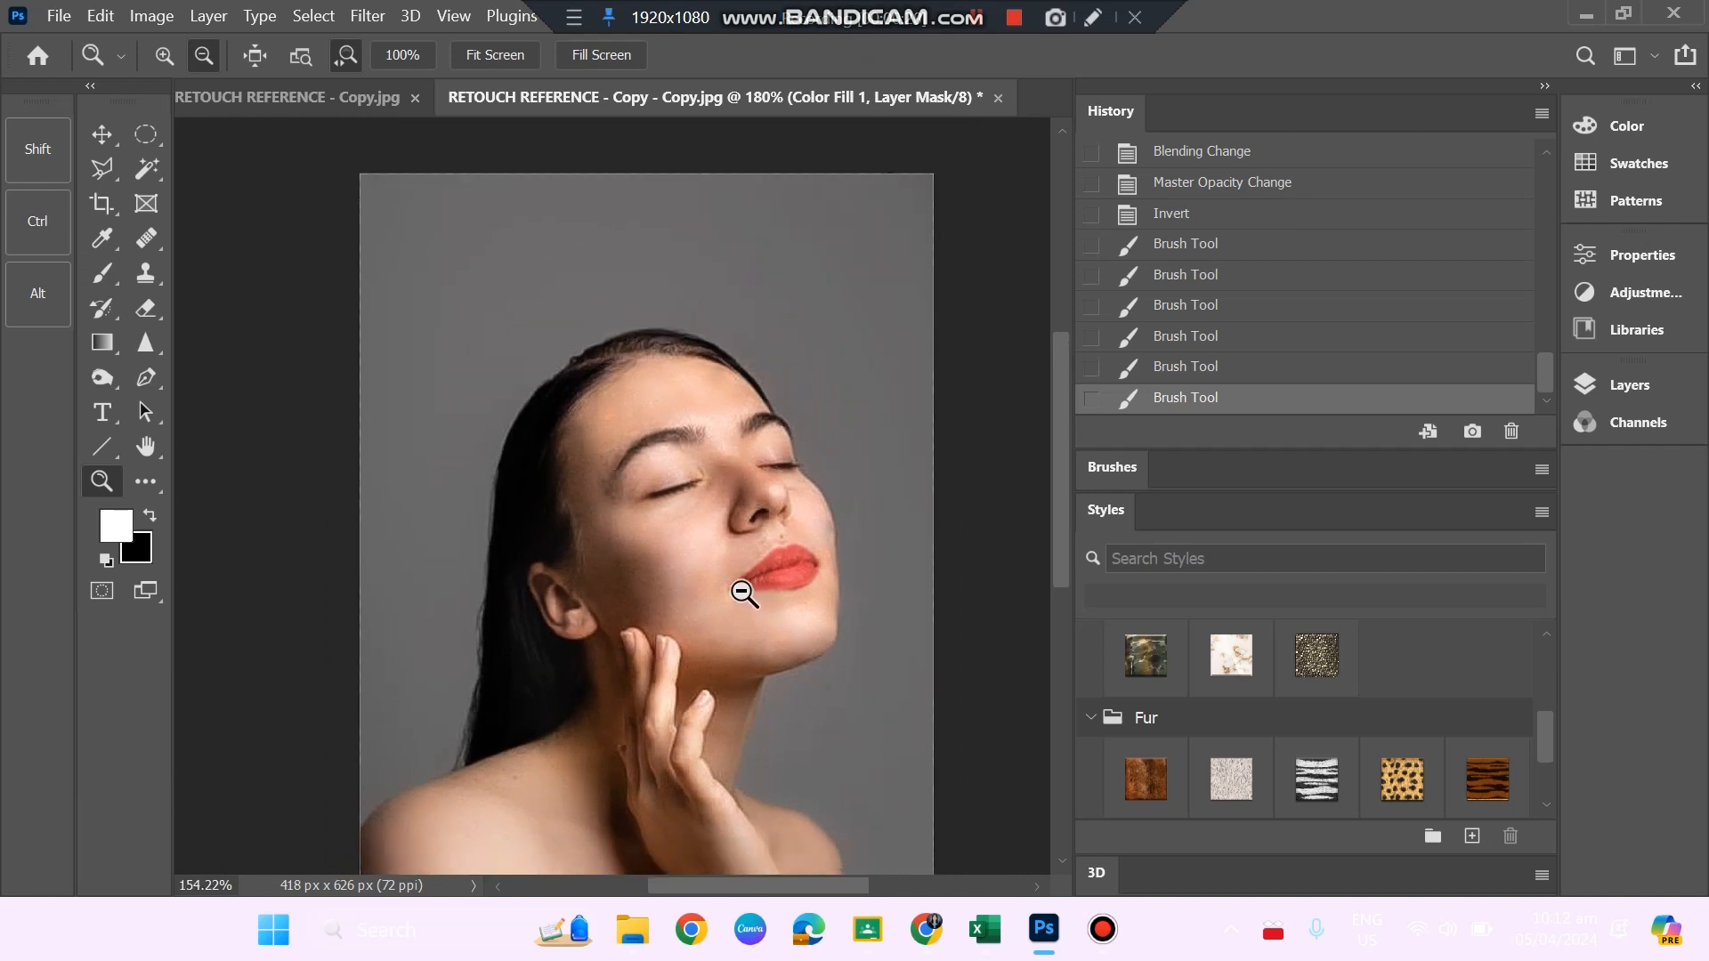
pyautogui.keyDown('alt'); pyautogui.click(772, 608); pyautogui.keyUp('alt')
pyautogui.keyDown('alt'); pyautogui.click(765, 611); pyautogui.keyUp('alt')
pyautogui.moveTo(748, 610); pyautogui.dragTo(763, 620)
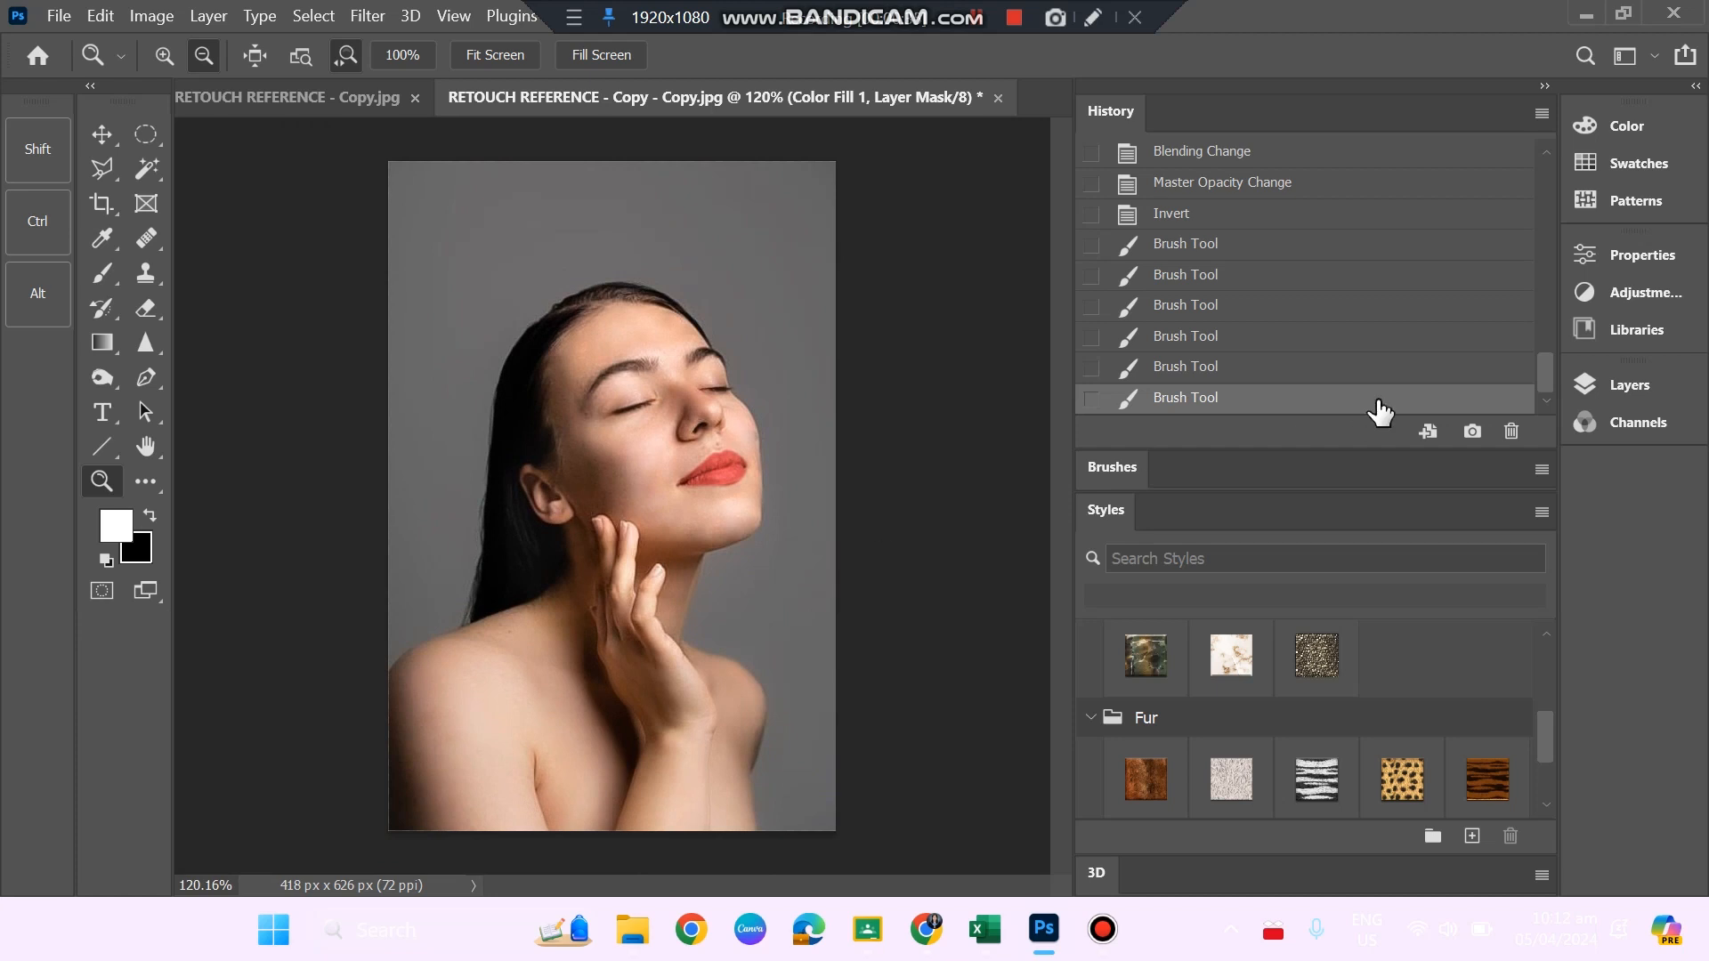
pyautogui.click(1618, 385)
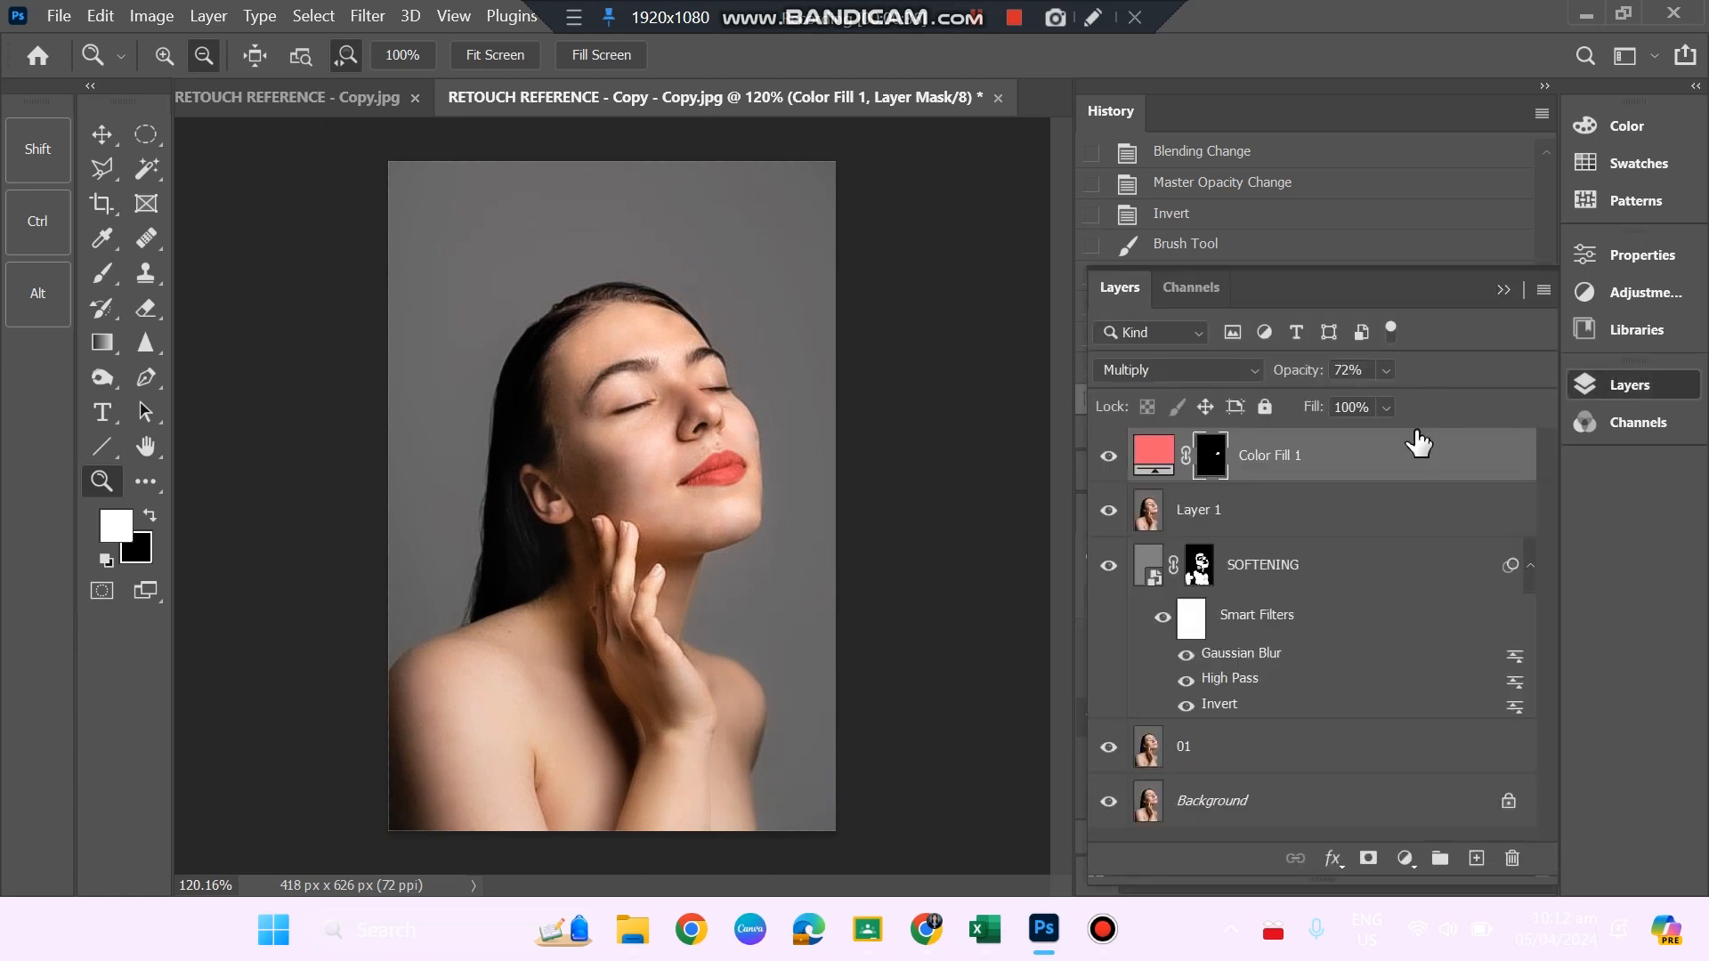
pyautogui.click(1108, 456)
pyautogui.click(1108, 509)
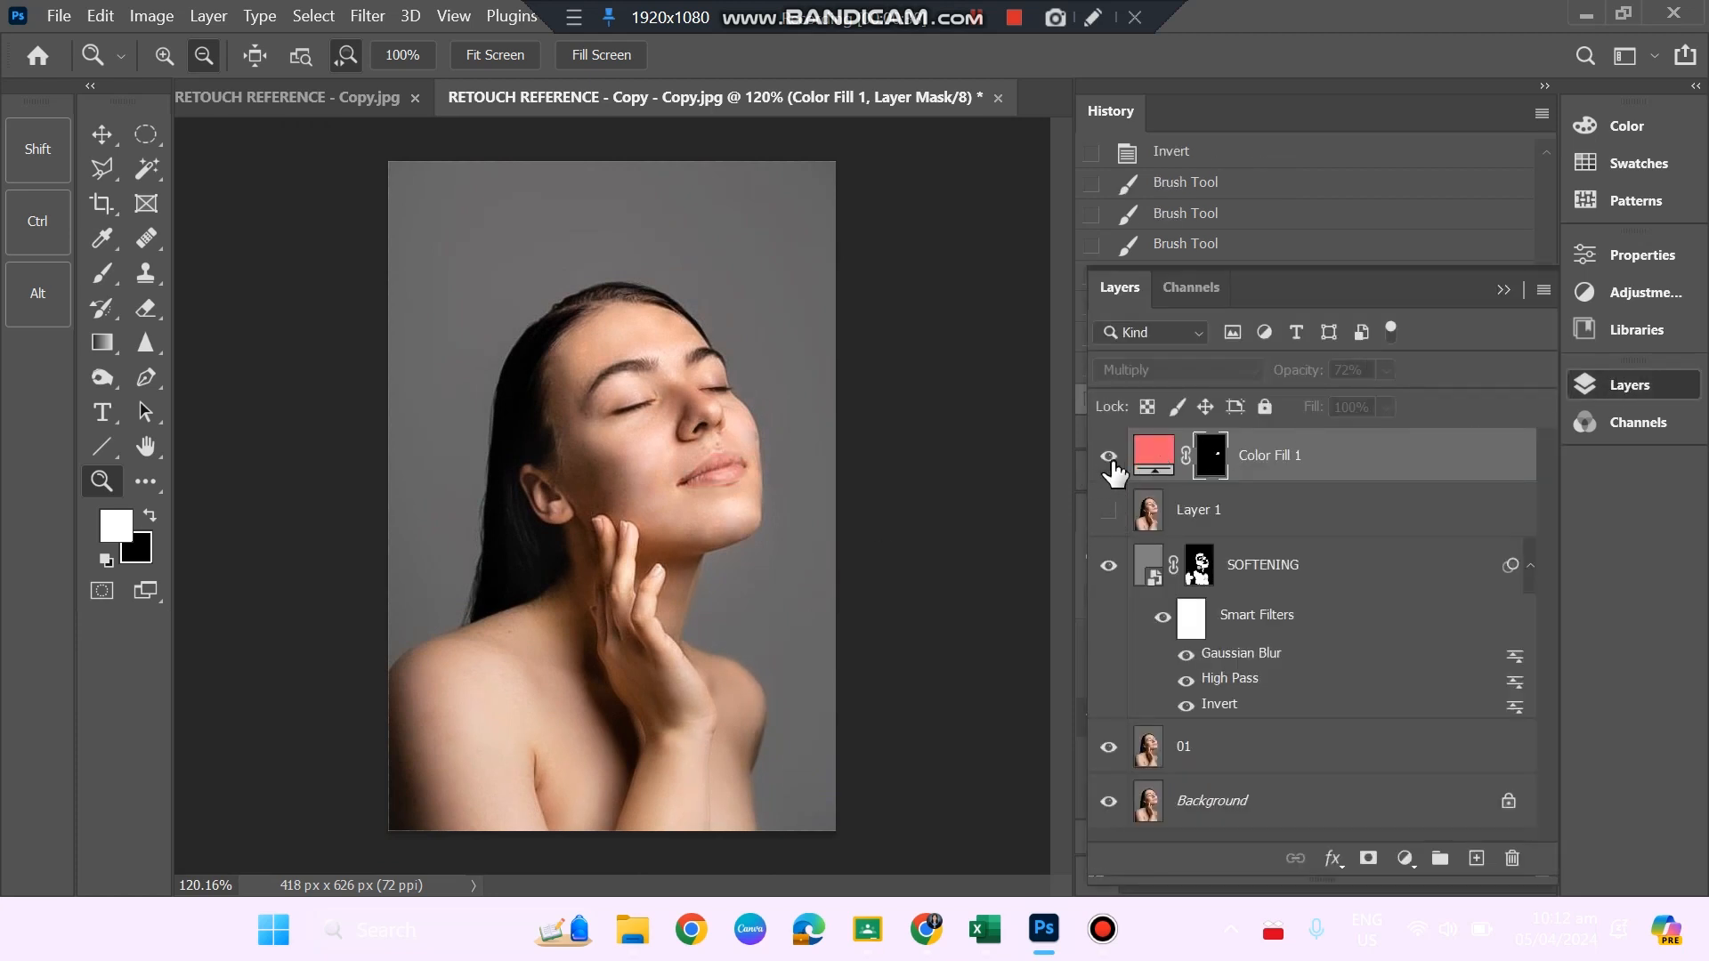
pyautogui.click(1108, 455)
pyautogui.click(1108, 511)
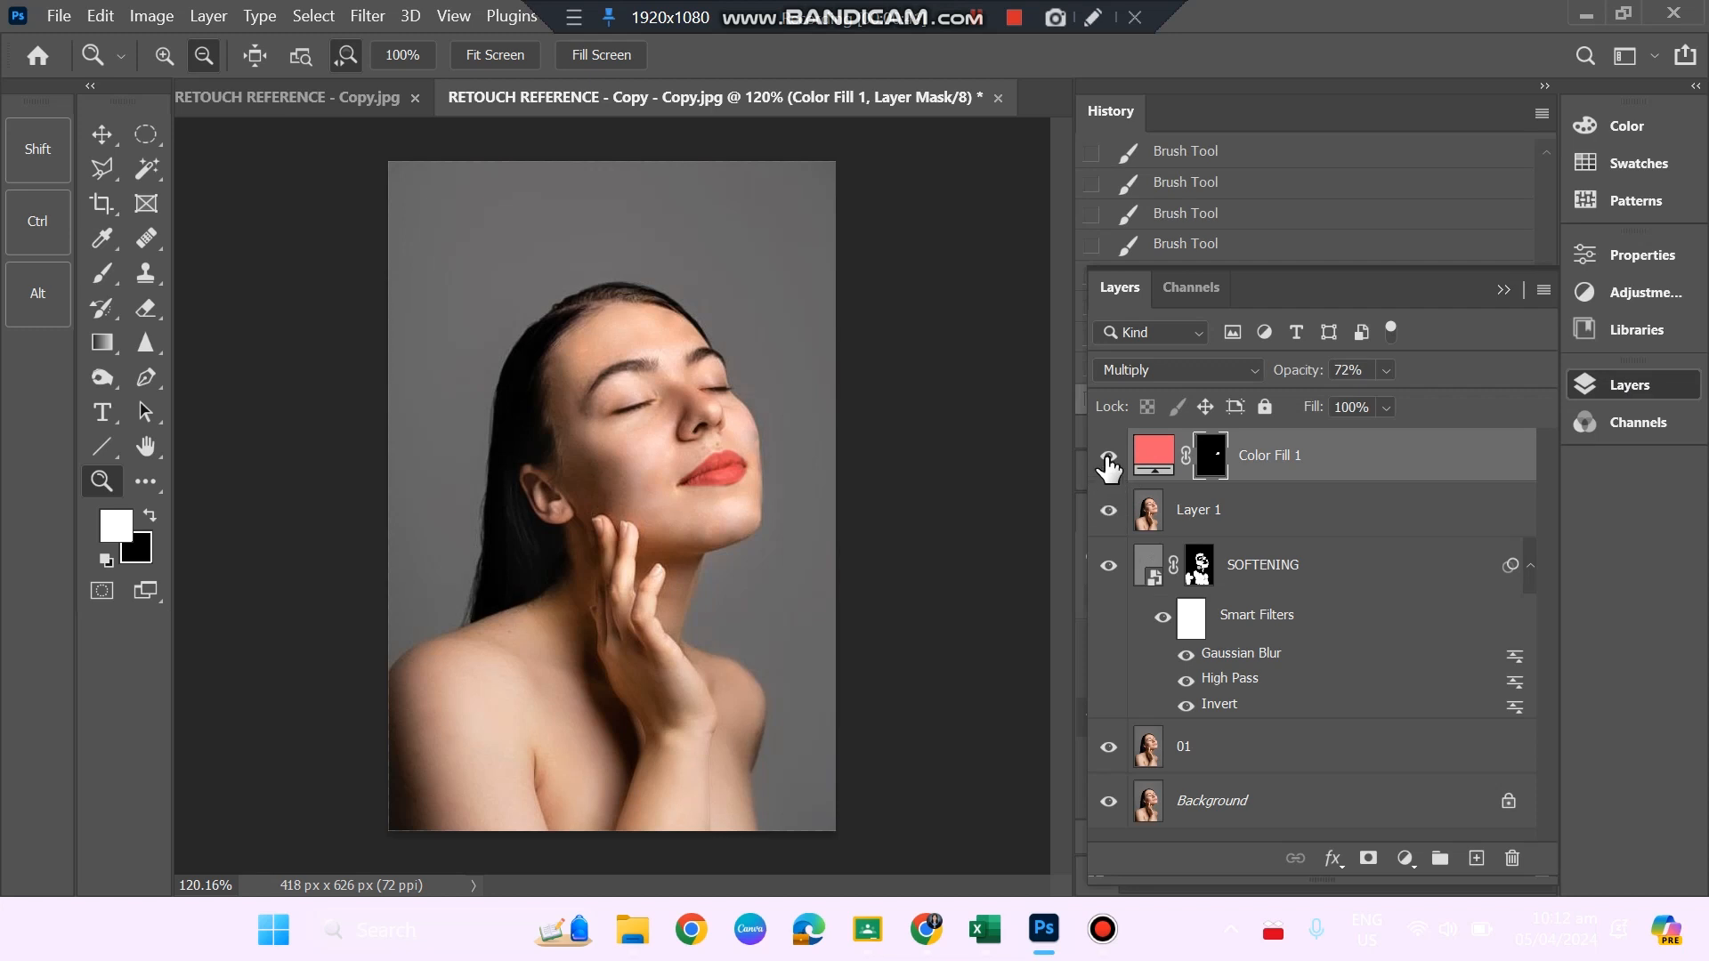
pyautogui.click(1107, 458)
pyautogui.click(1108, 458)
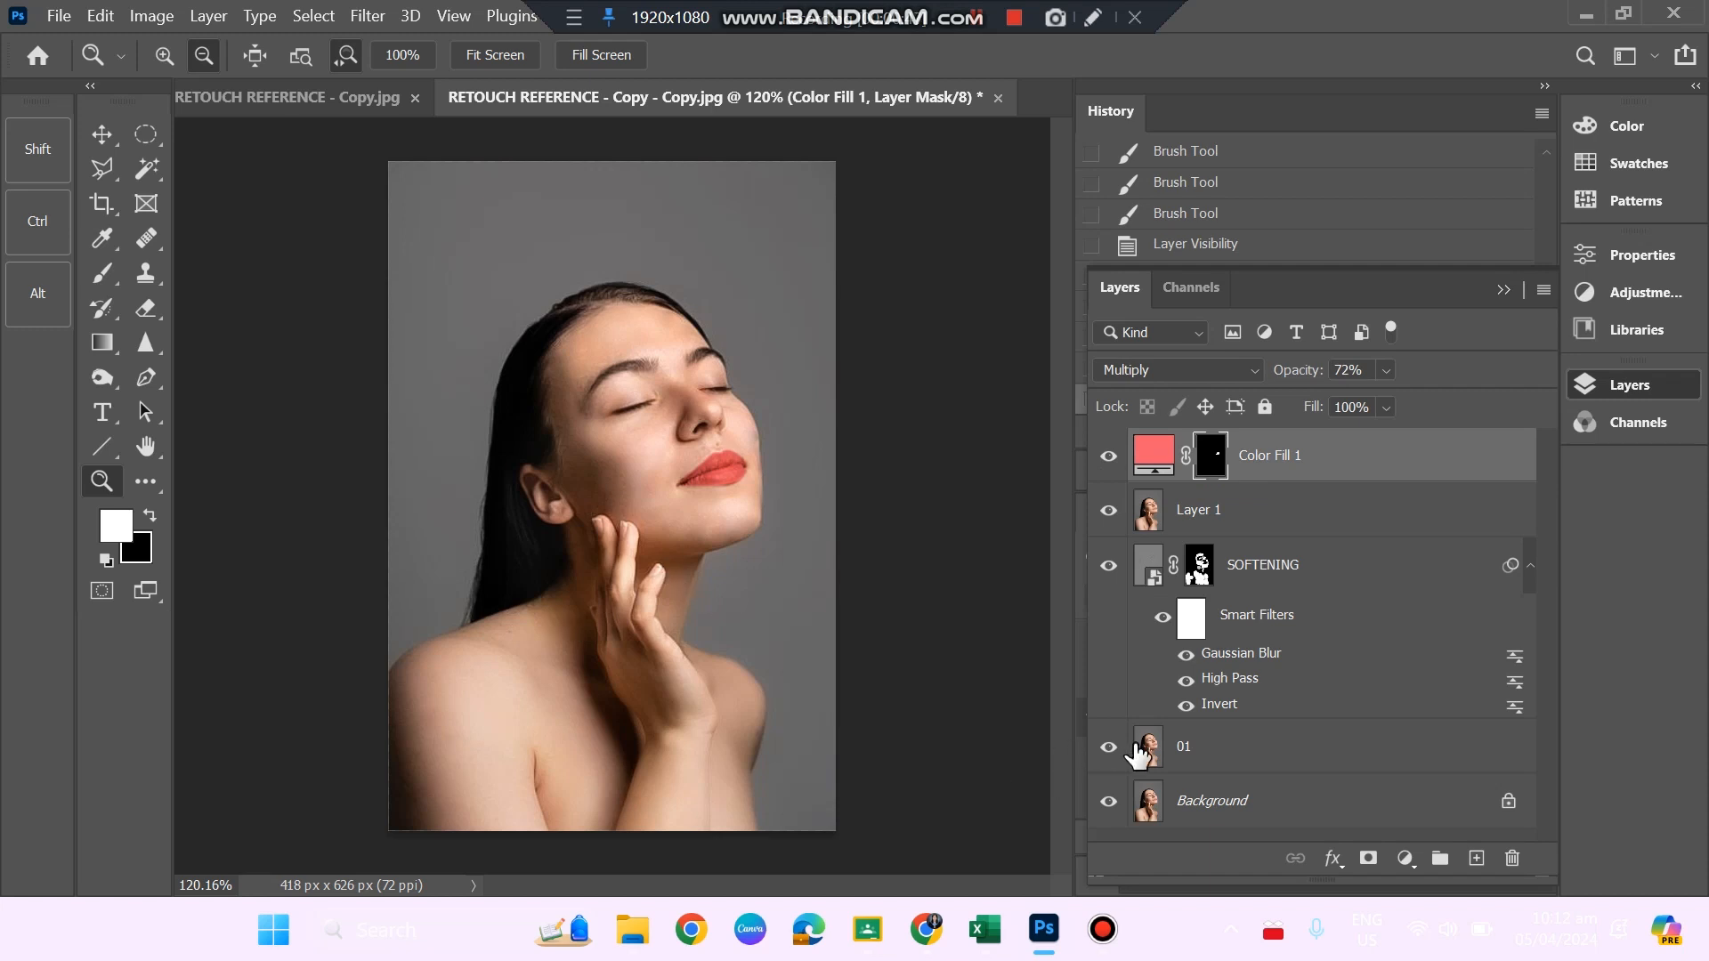
# Compare the full retouch with the original by hiding and reshowing layer 01, SOFTENING, Layer 1 and Color Fill 1.
pyautogui.click(1110, 750)
pyautogui.click(1108, 566)
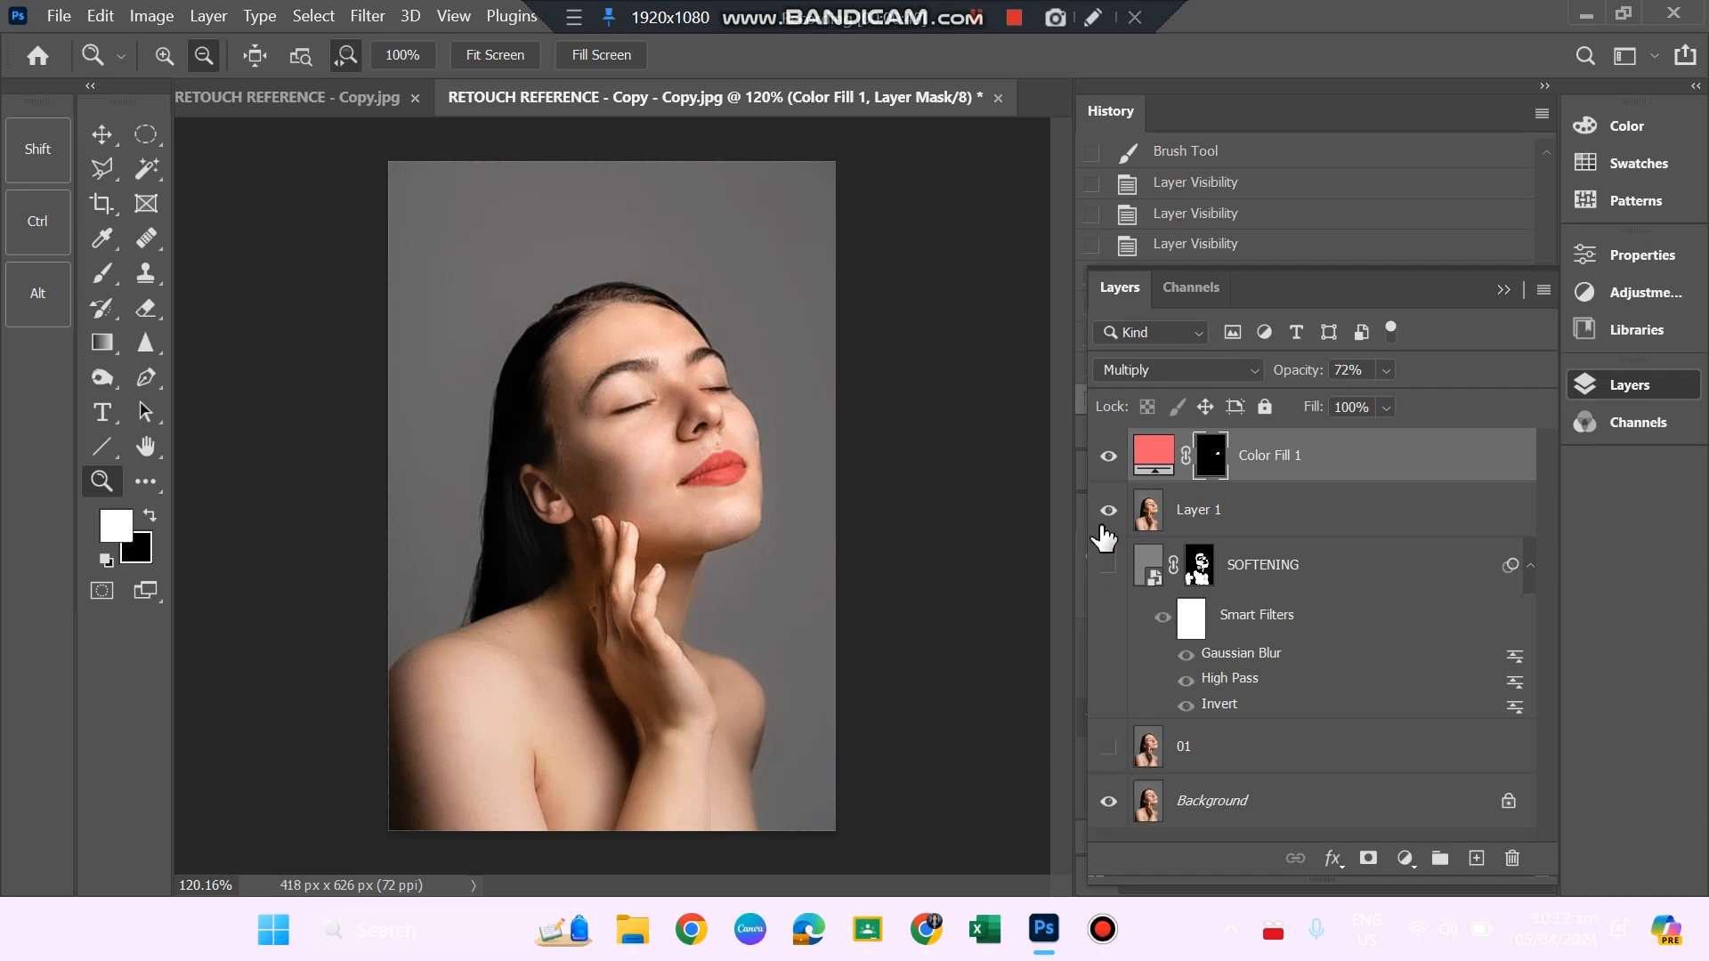
pyautogui.click(1108, 509)
pyautogui.click(1110, 457)
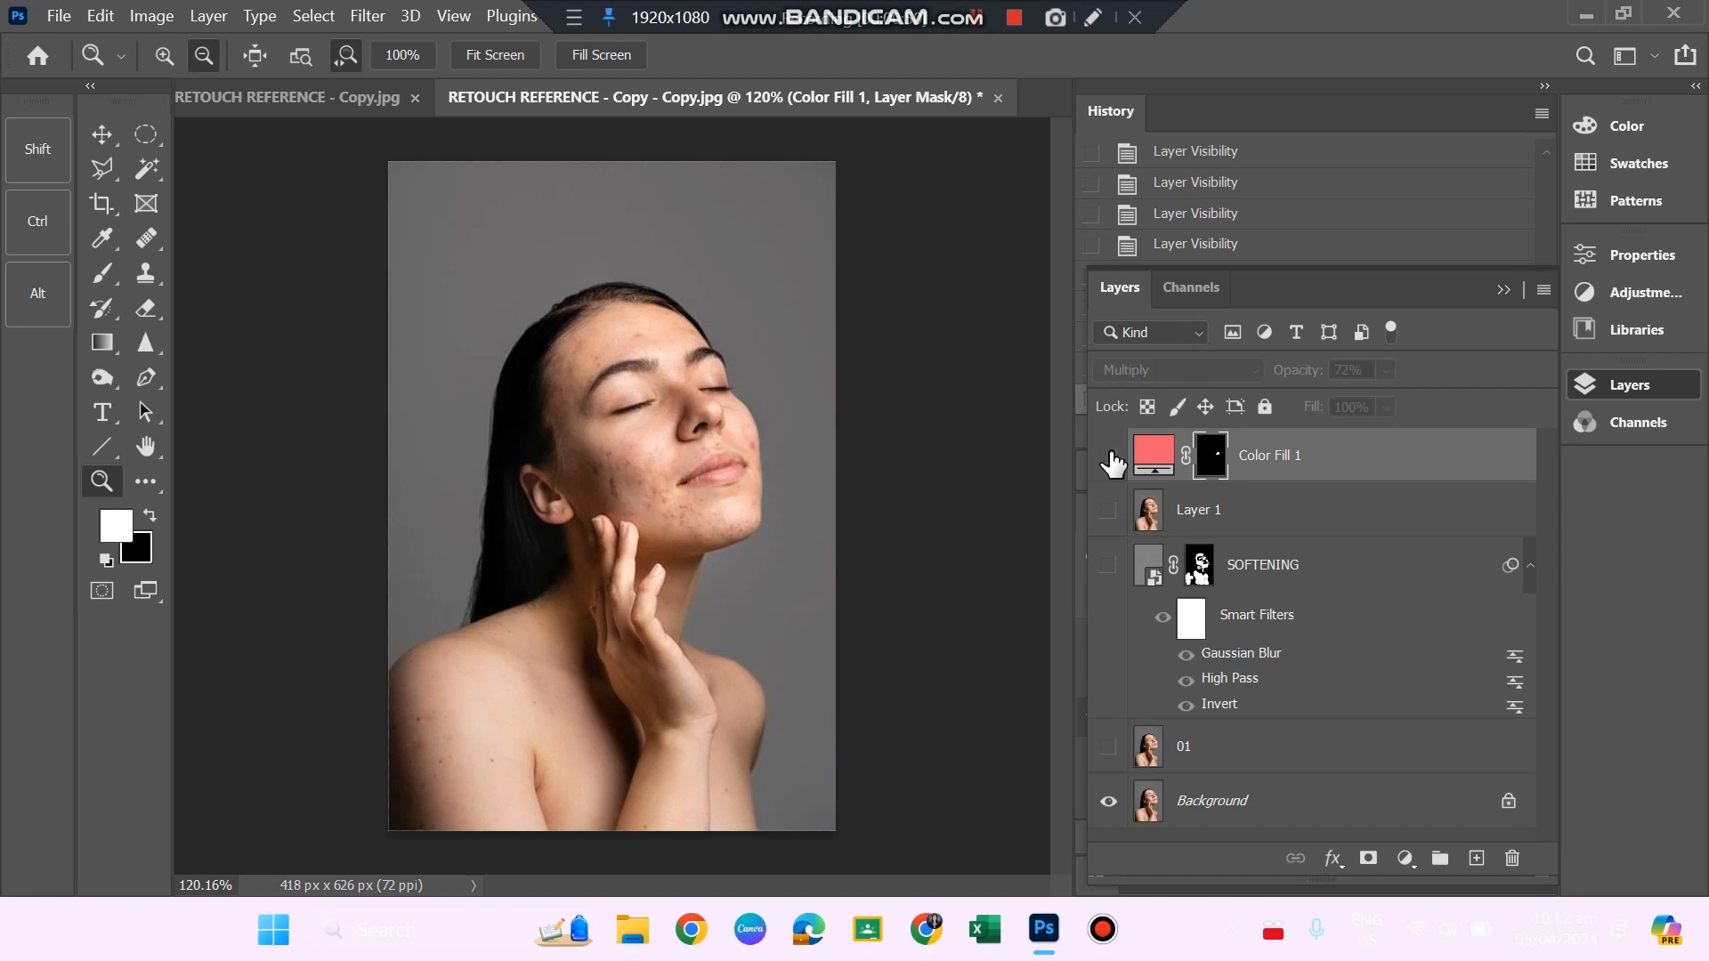
pyautogui.click(1108, 747)
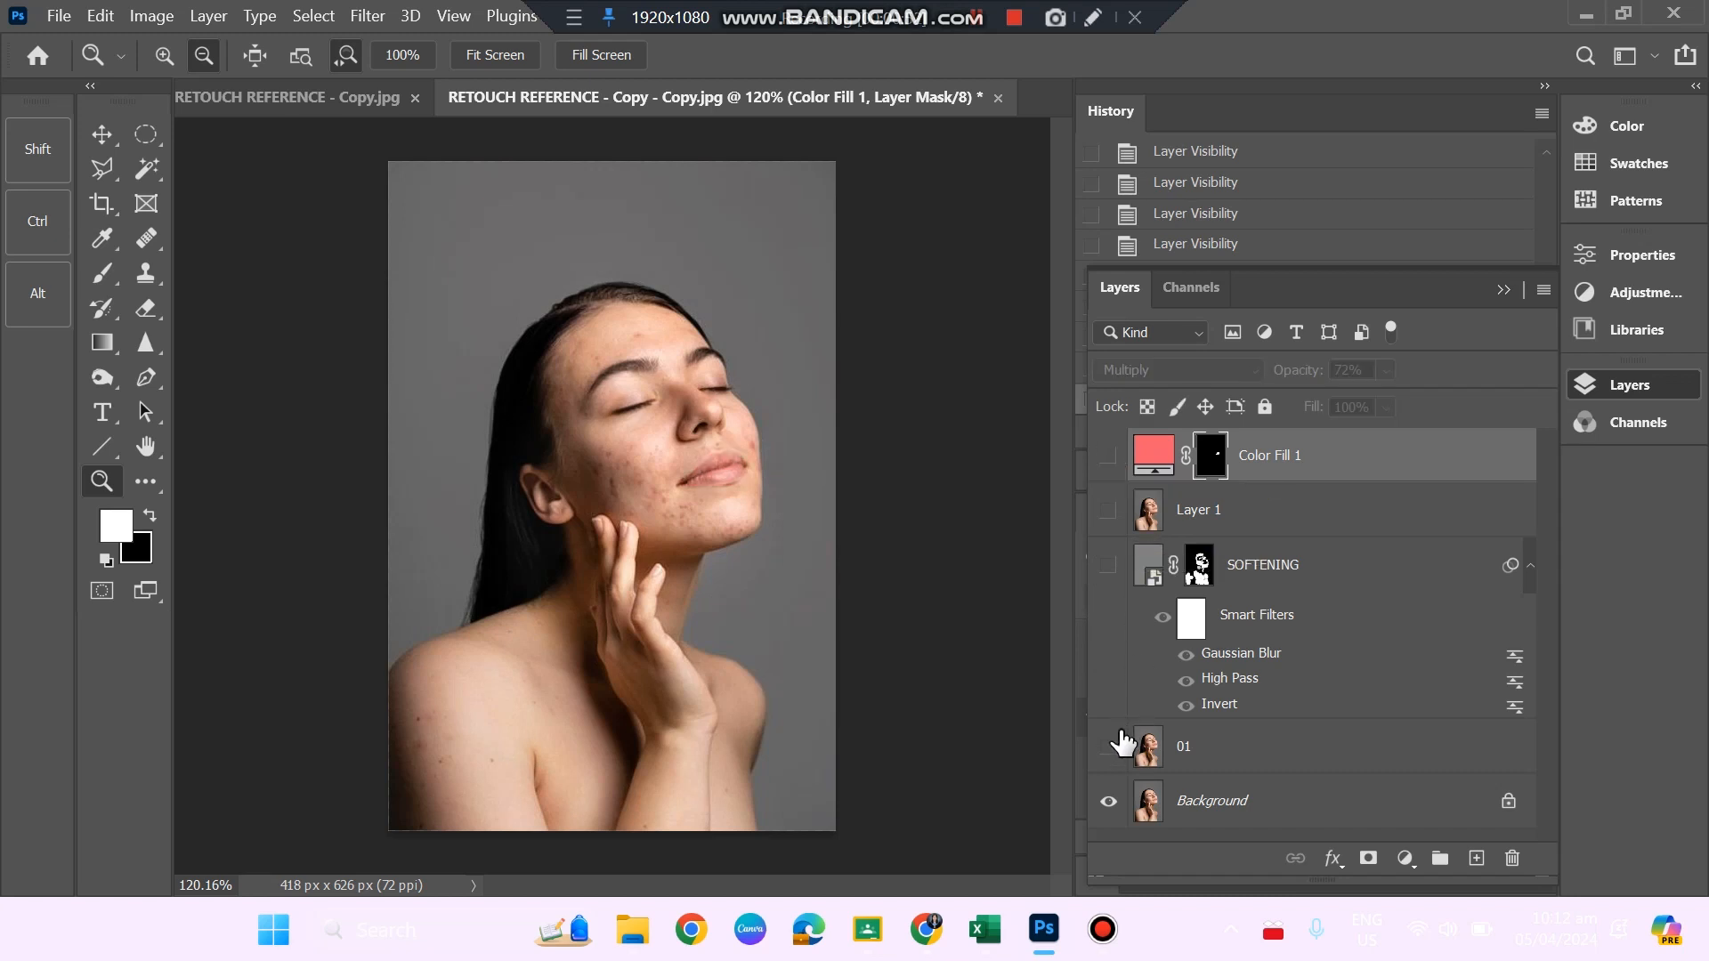
pyautogui.click(1108, 566)
pyautogui.click(1108, 510)
pyautogui.click(1110, 458)
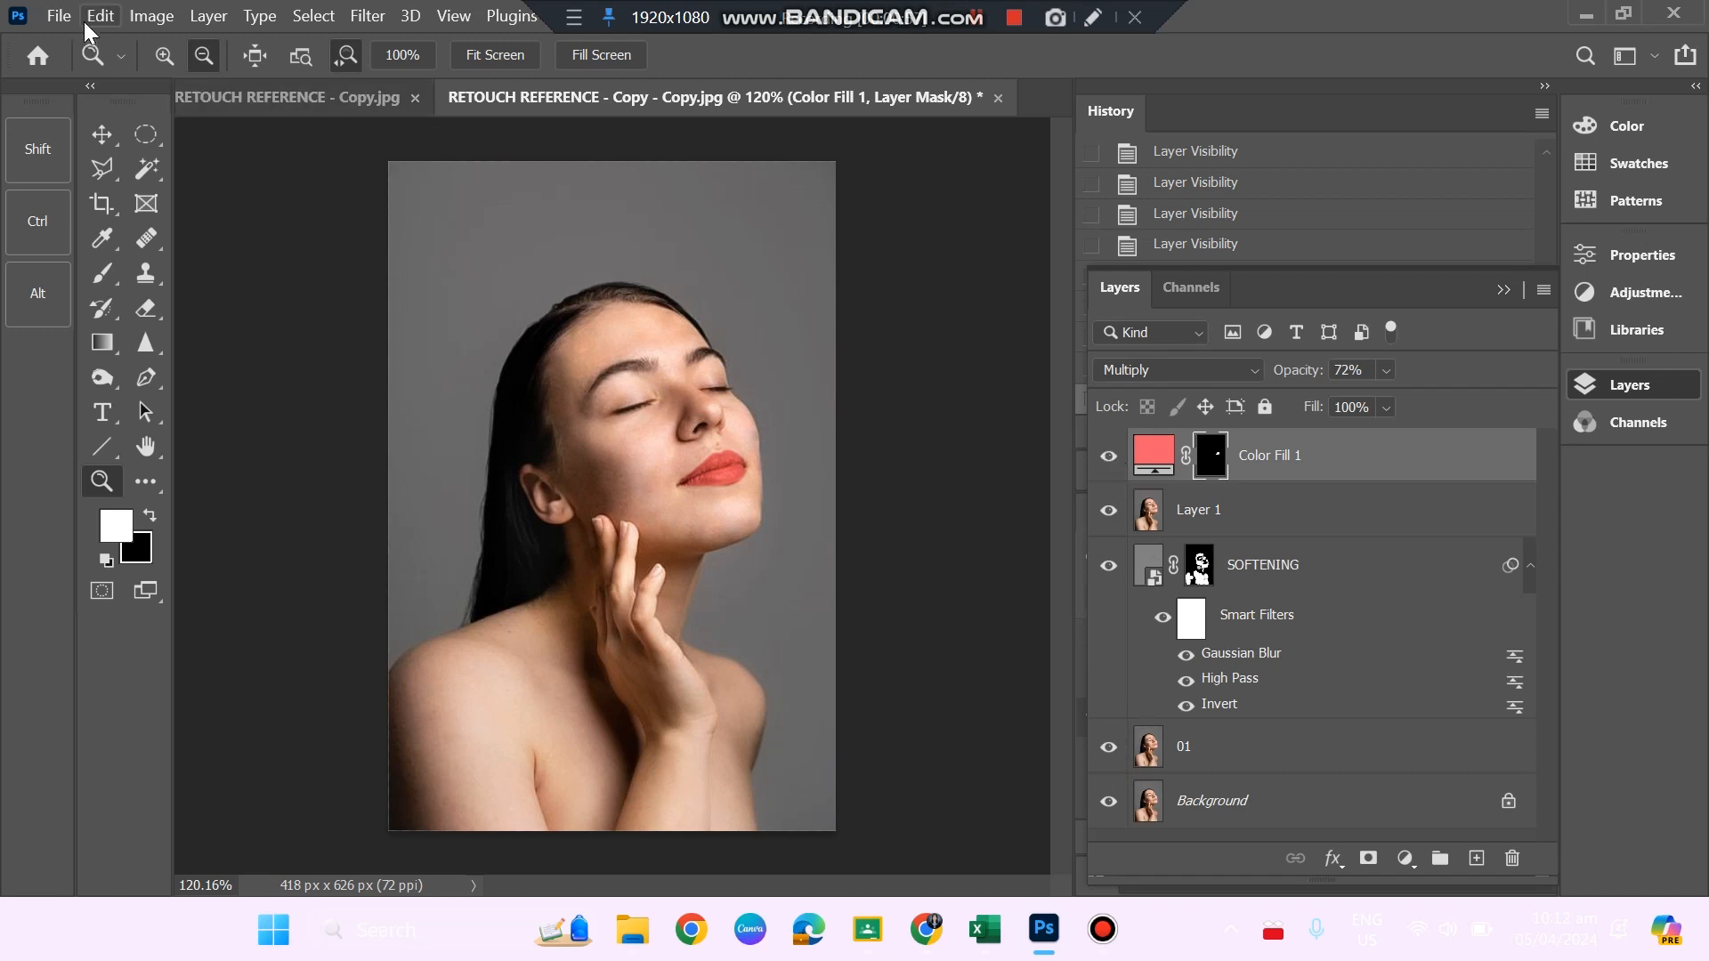
# Save the retouched portrait as a JPEG named FINAL OUTPUT in the ASSESSMENTS folder, with maximum quality 12 and Progressive format.
pyautogui.click(61, 16)
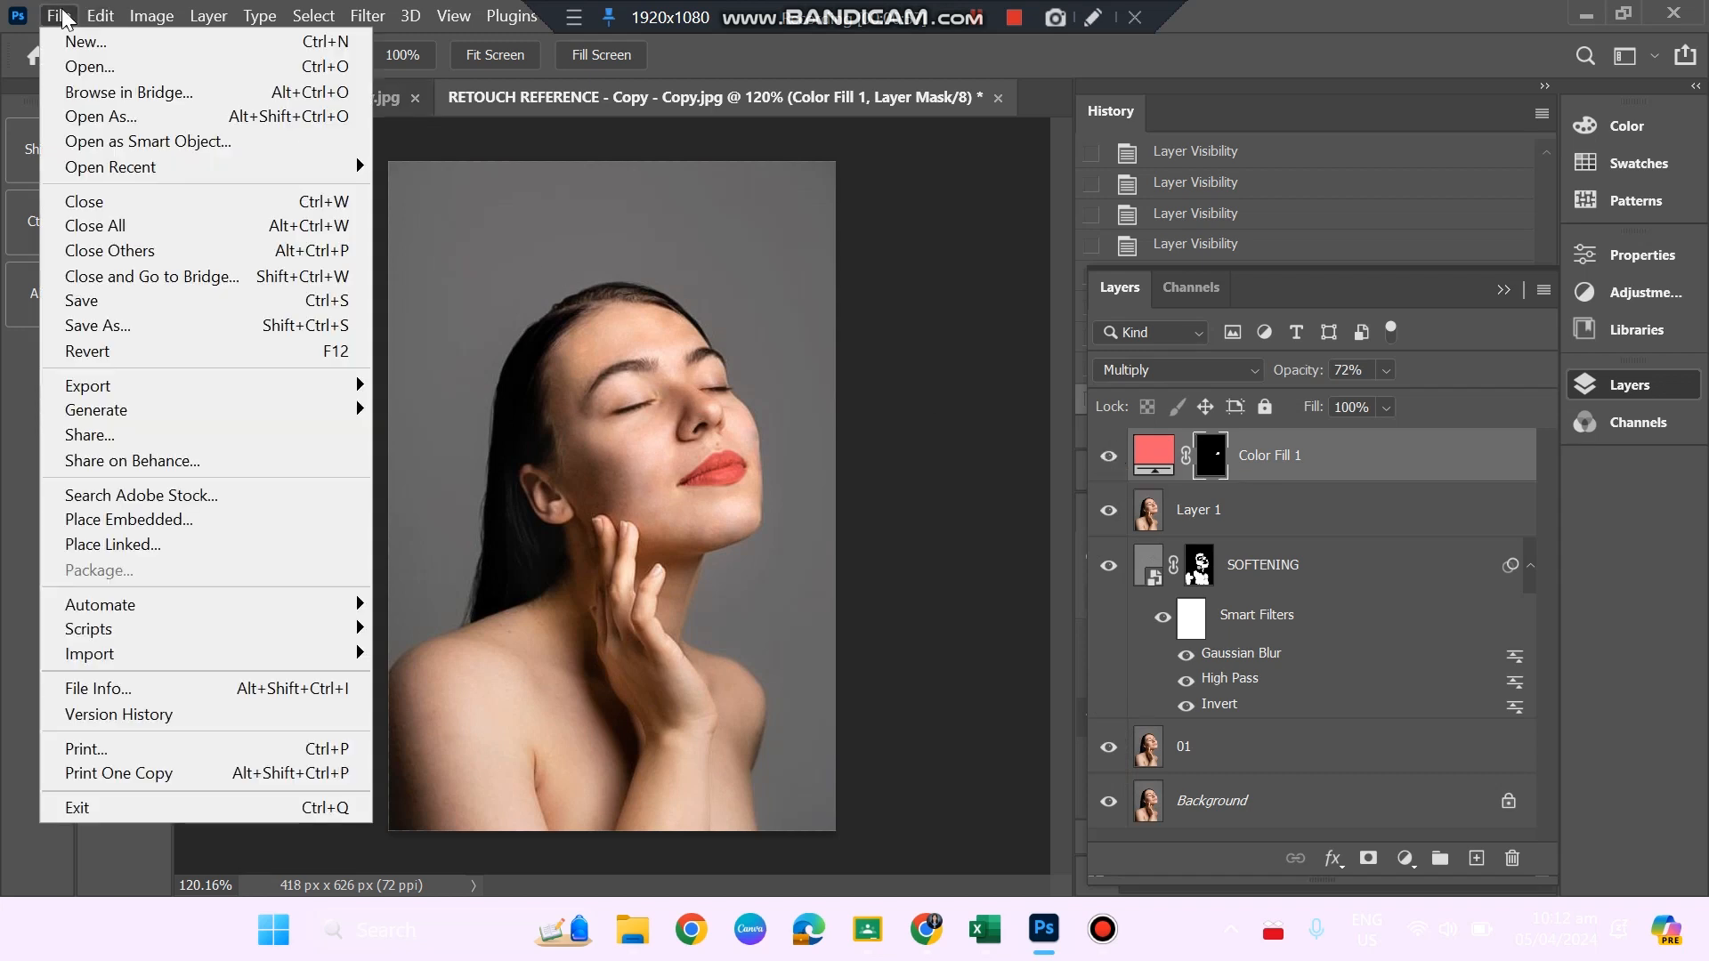
pyautogui.click(146, 329)
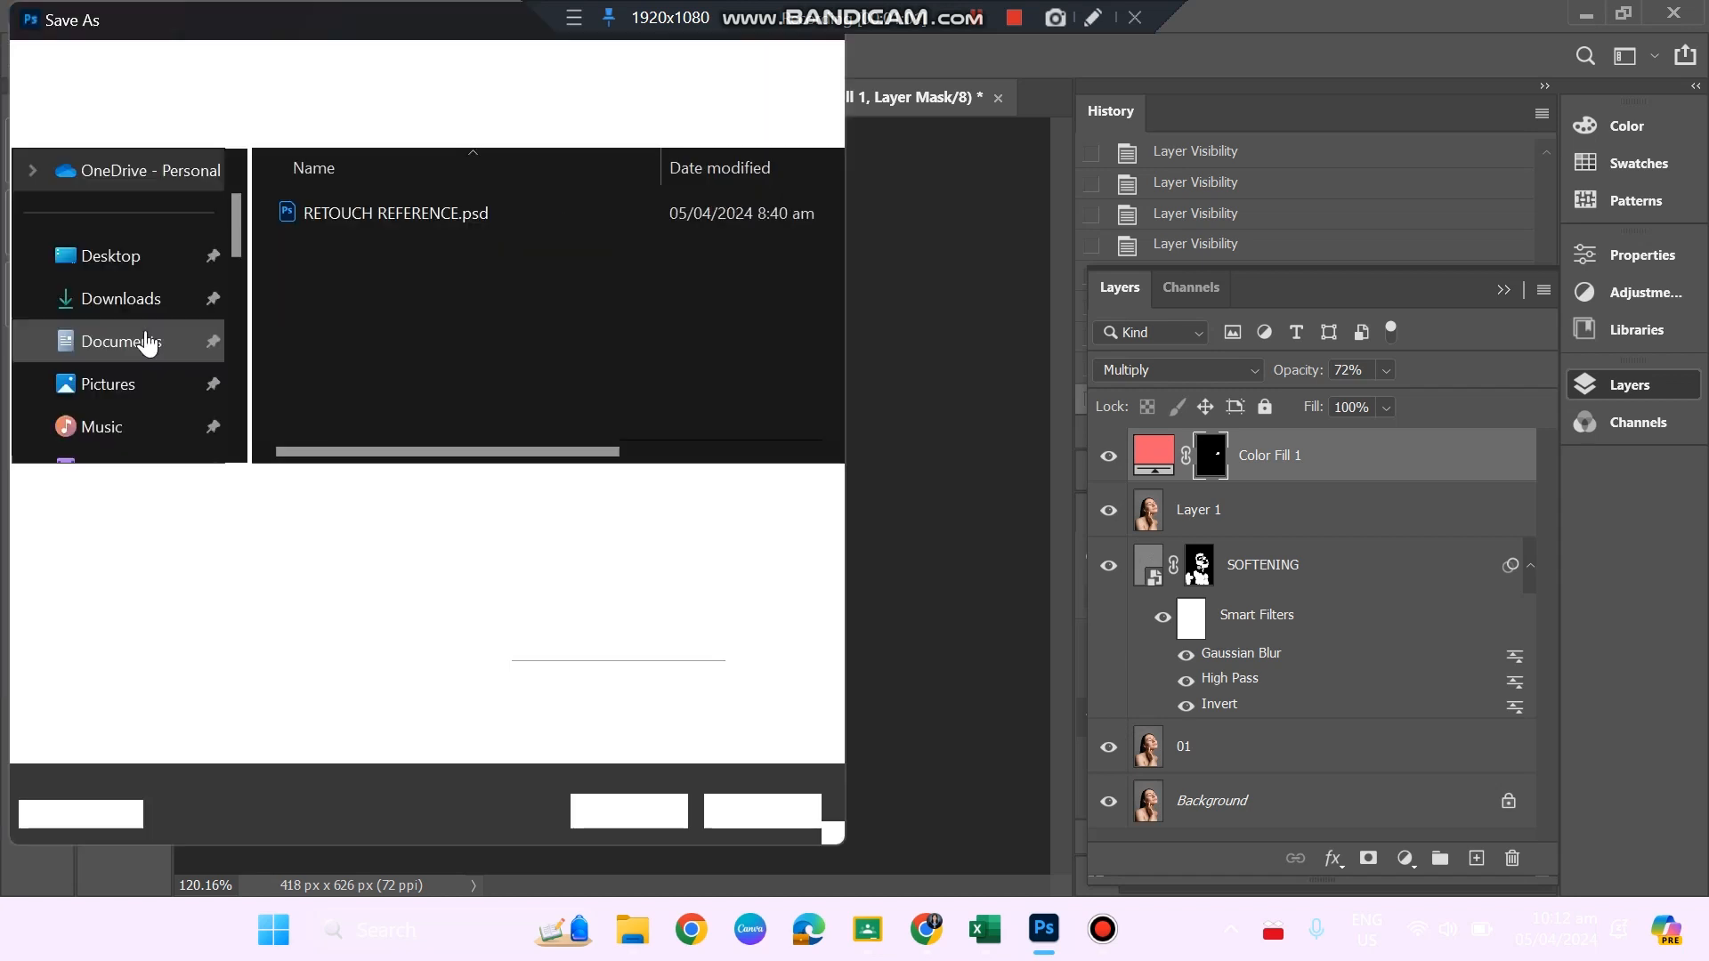
pyautogui.click(580, 527)
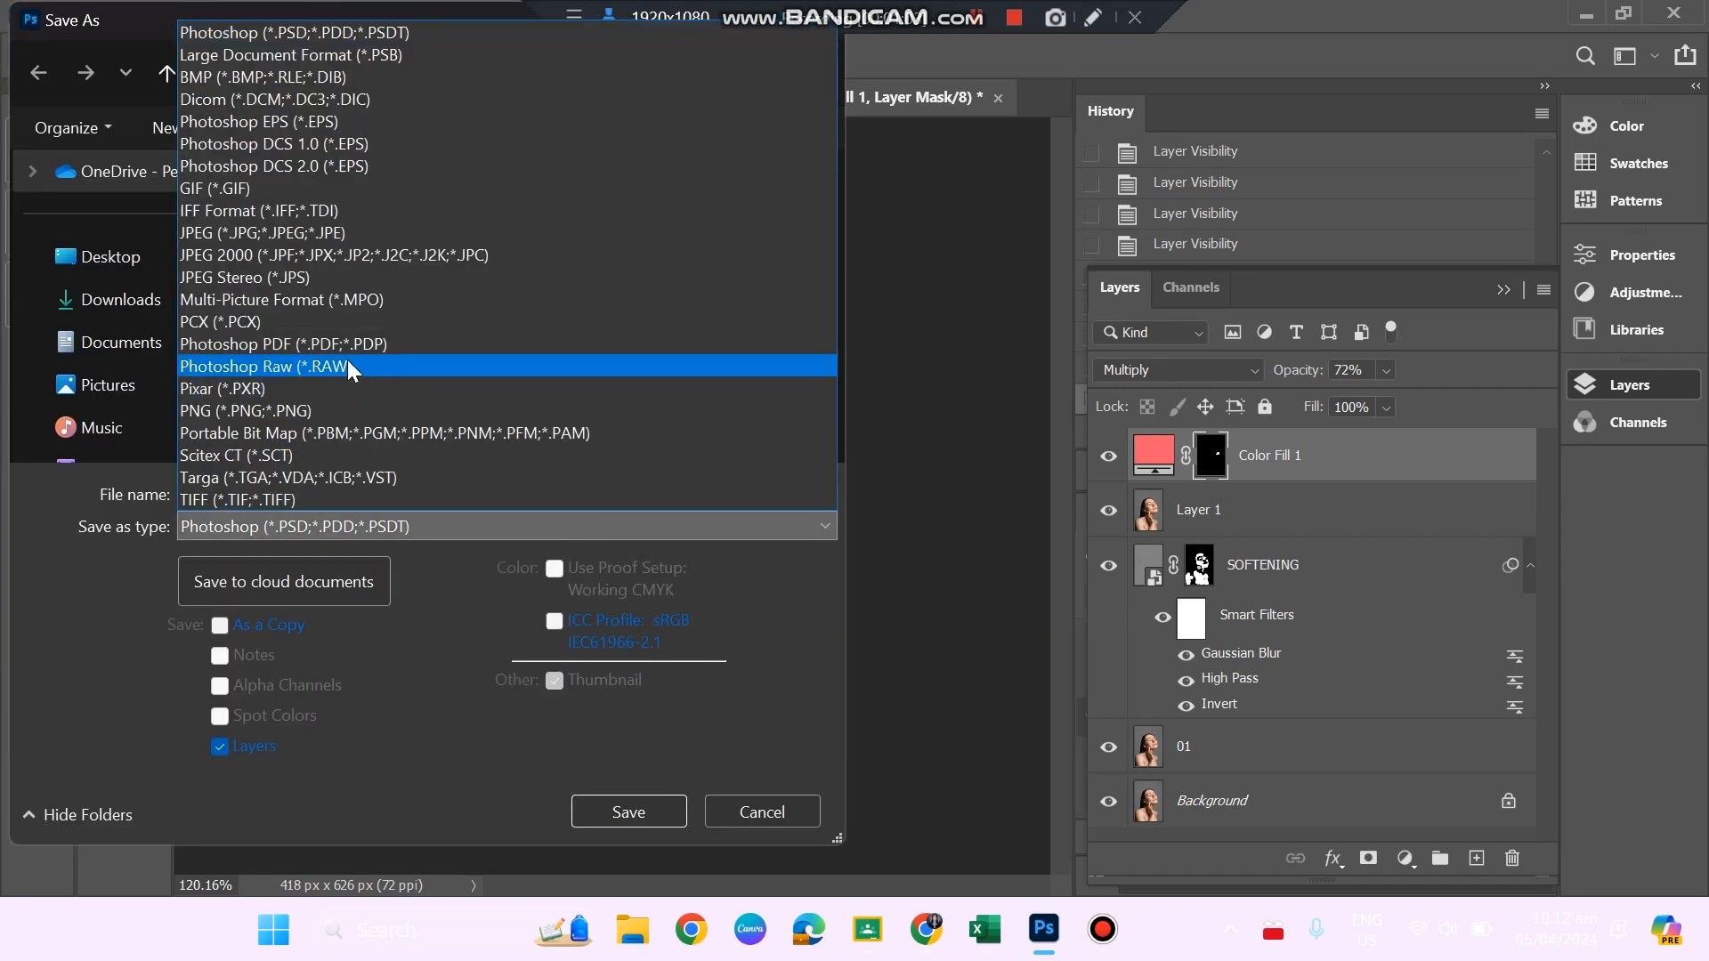
pyautogui.click(302, 237)
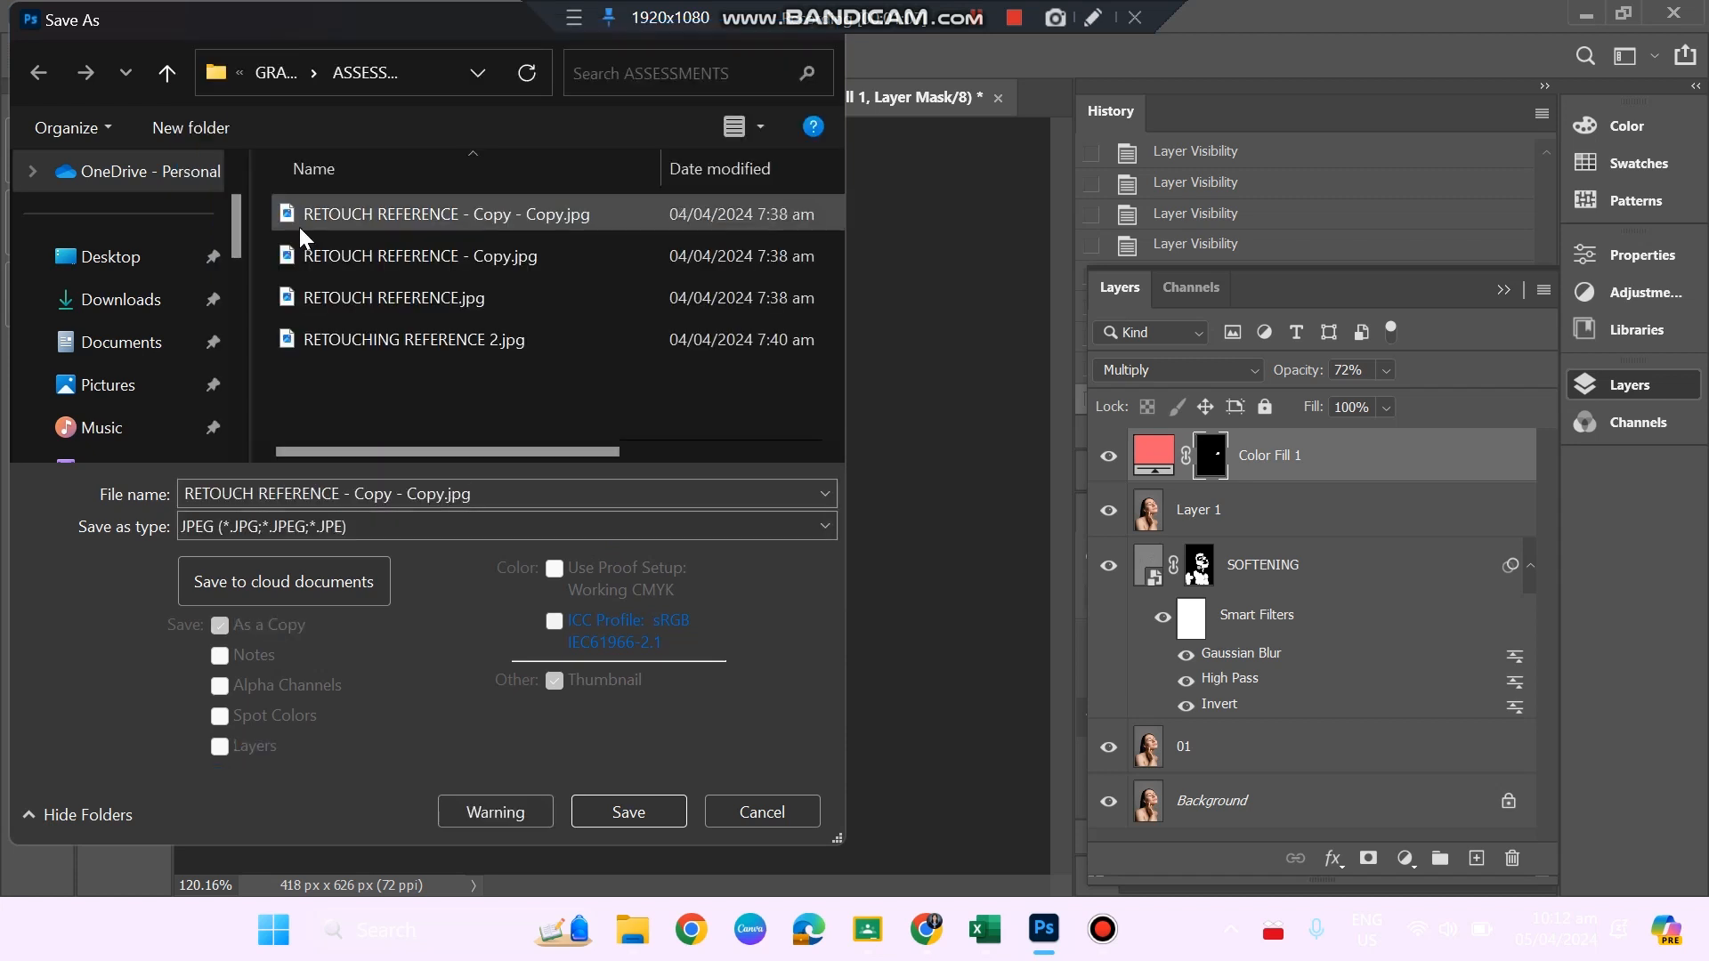
pyautogui.click(478, 496)
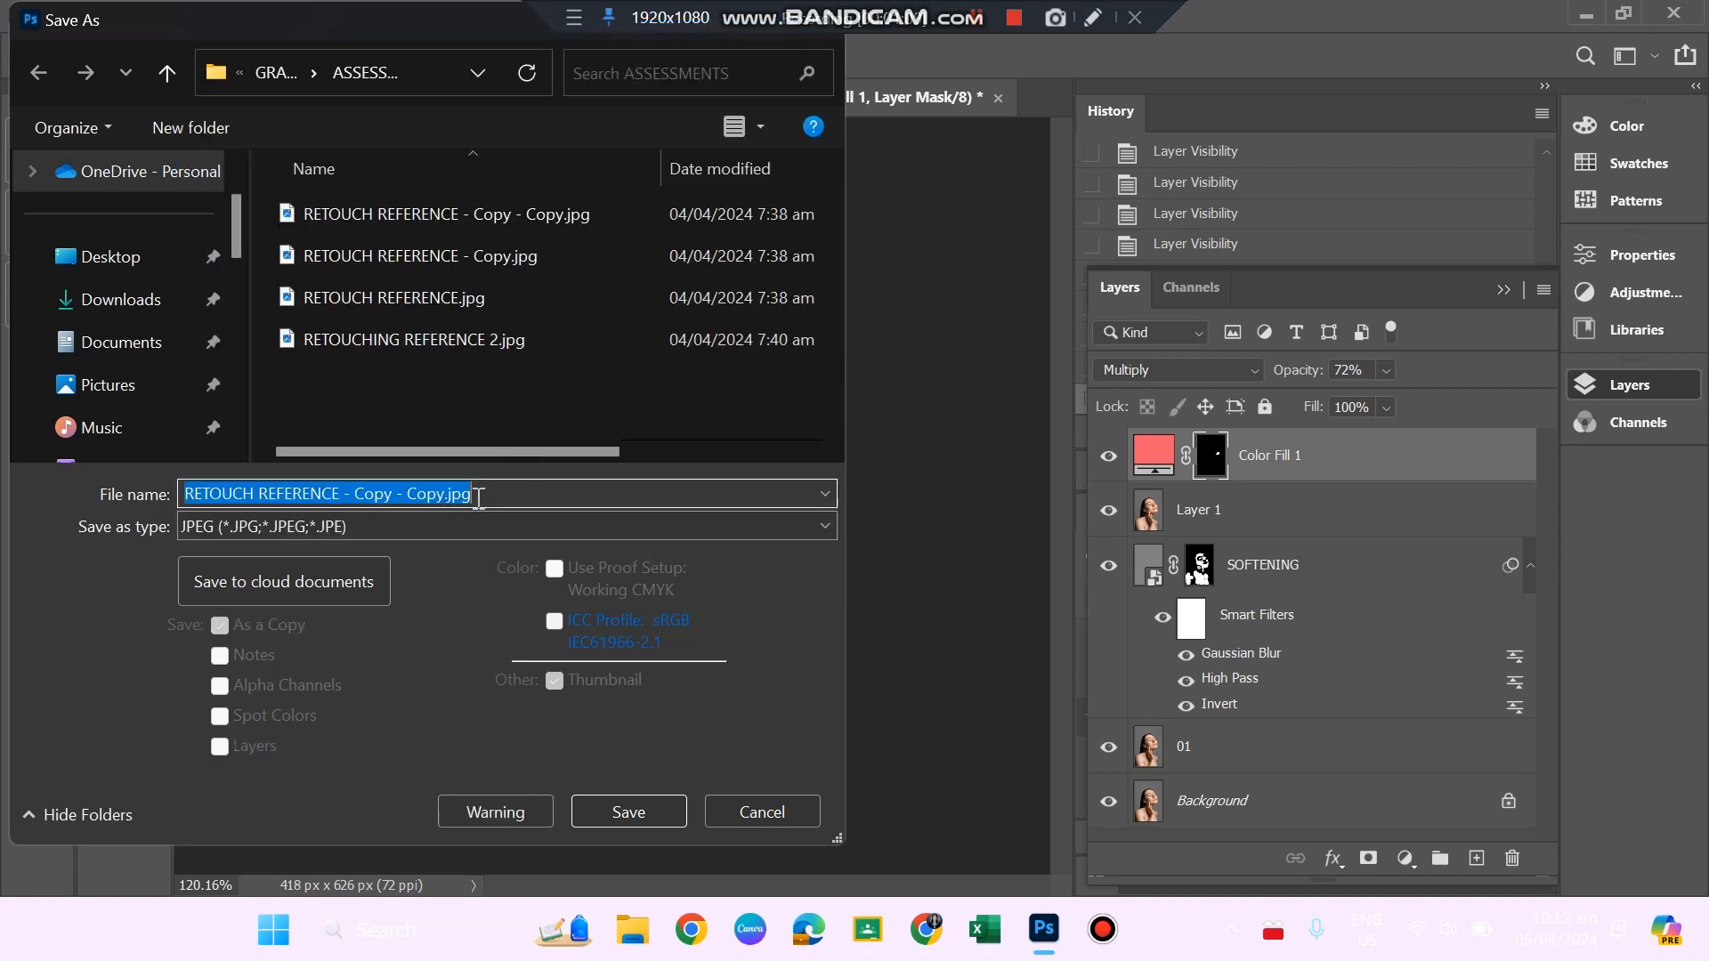
pyautogui.write('Fl')
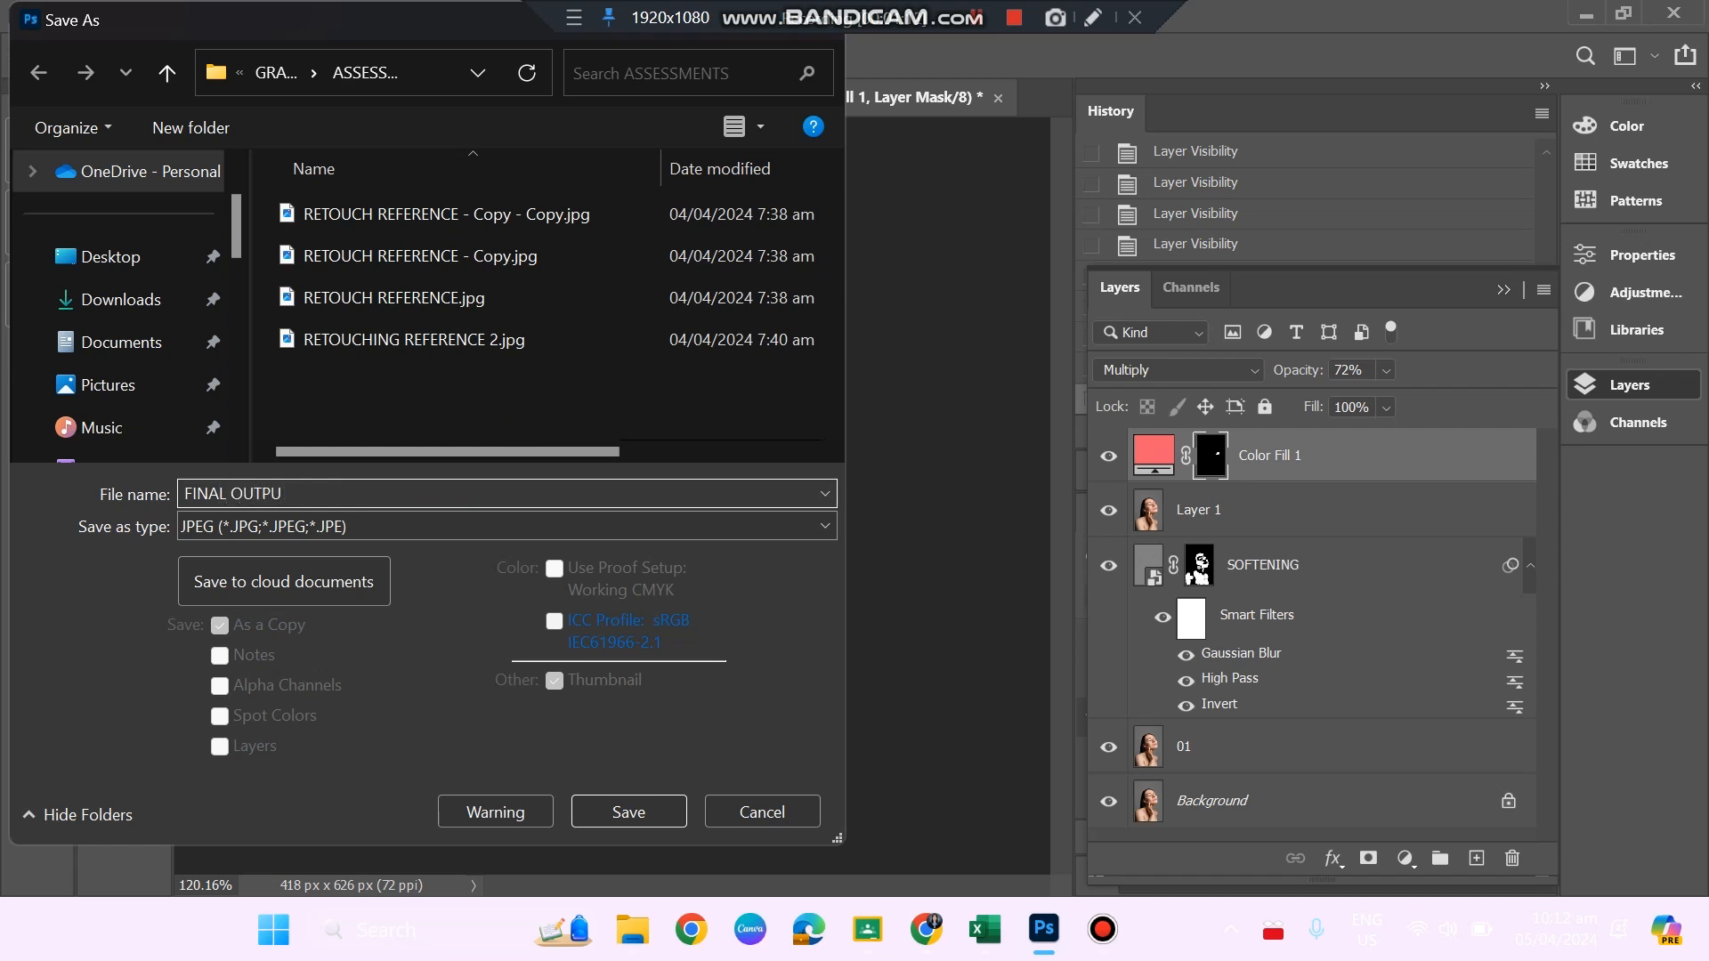
pyautogui.write('NAL OUTPUT')
pyautogui.press('Return')
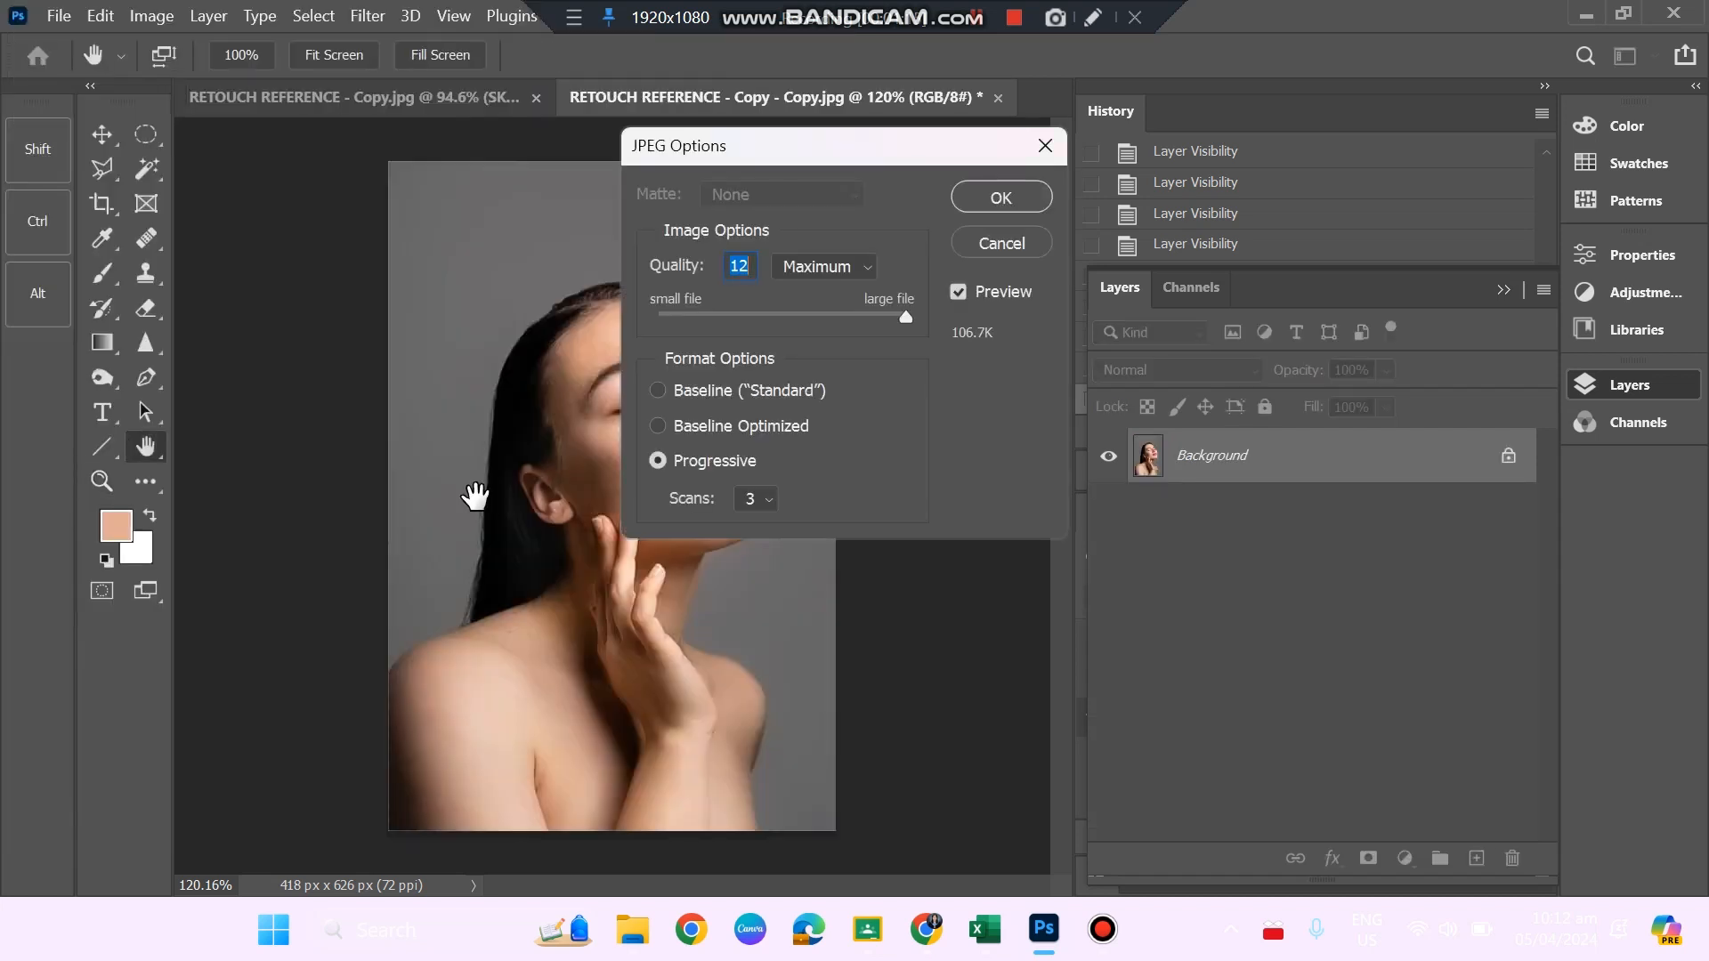
pyautogui.click(975, 197)
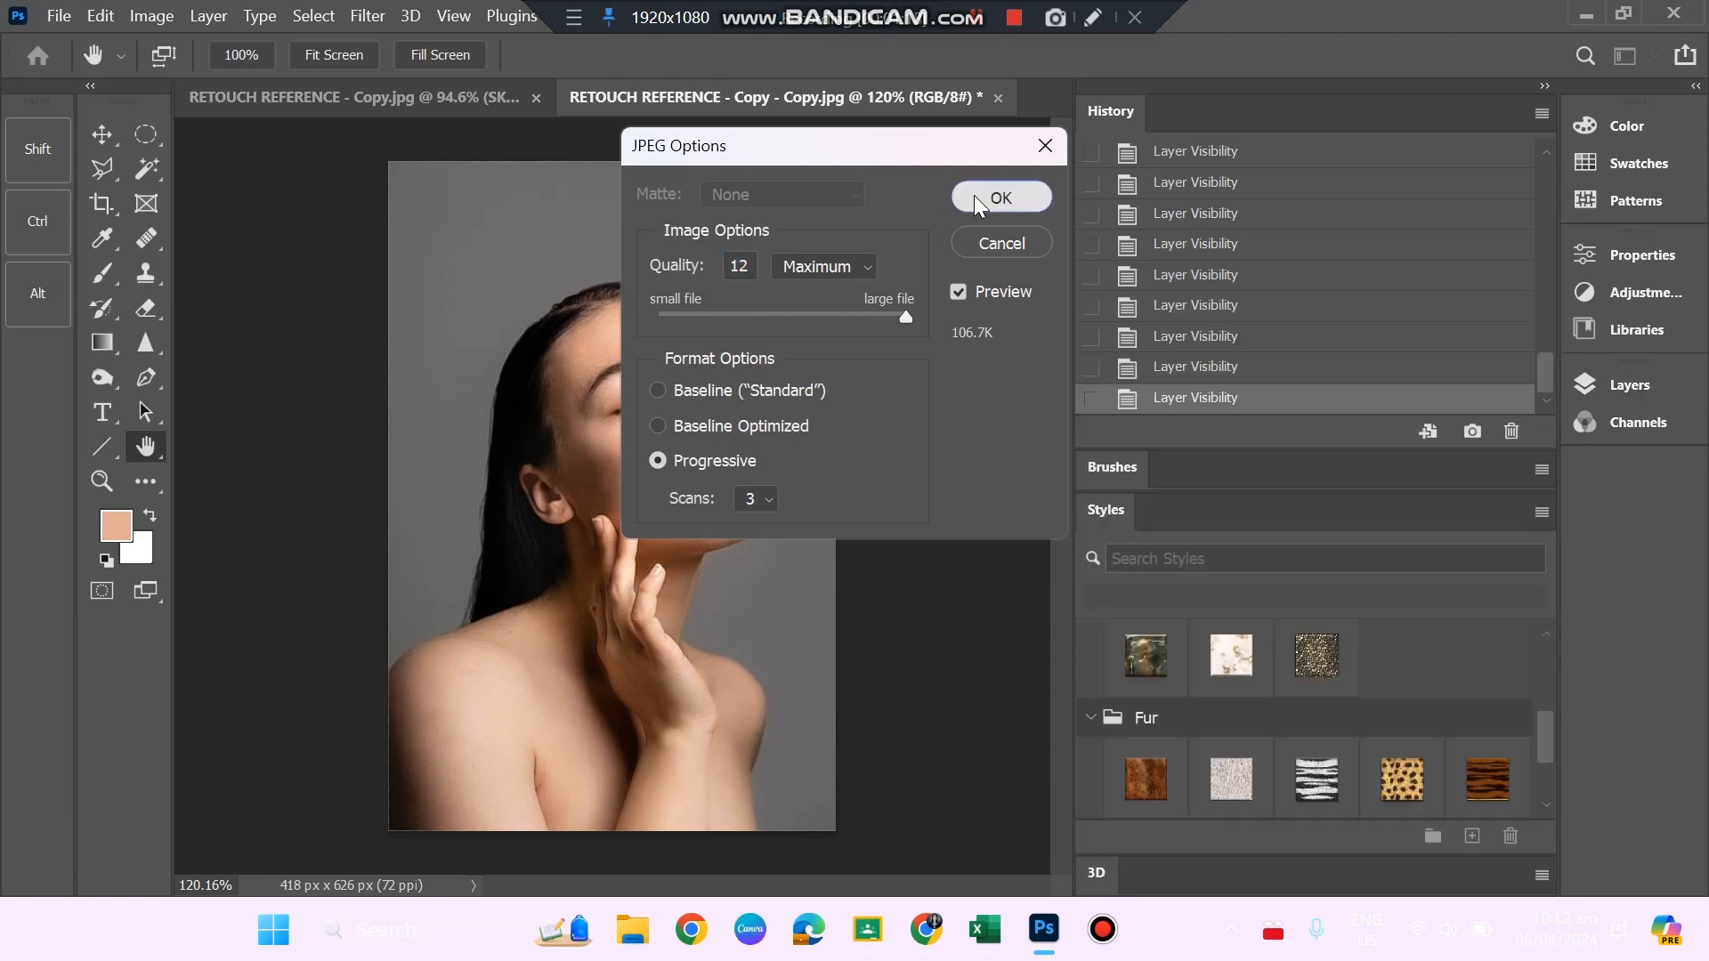
# Switch to the ASSESSMENTS folder in File Explorer and open FINAL OUTPUT.jpg in the image viewer.
pyautogui.moveTo(634, 943)
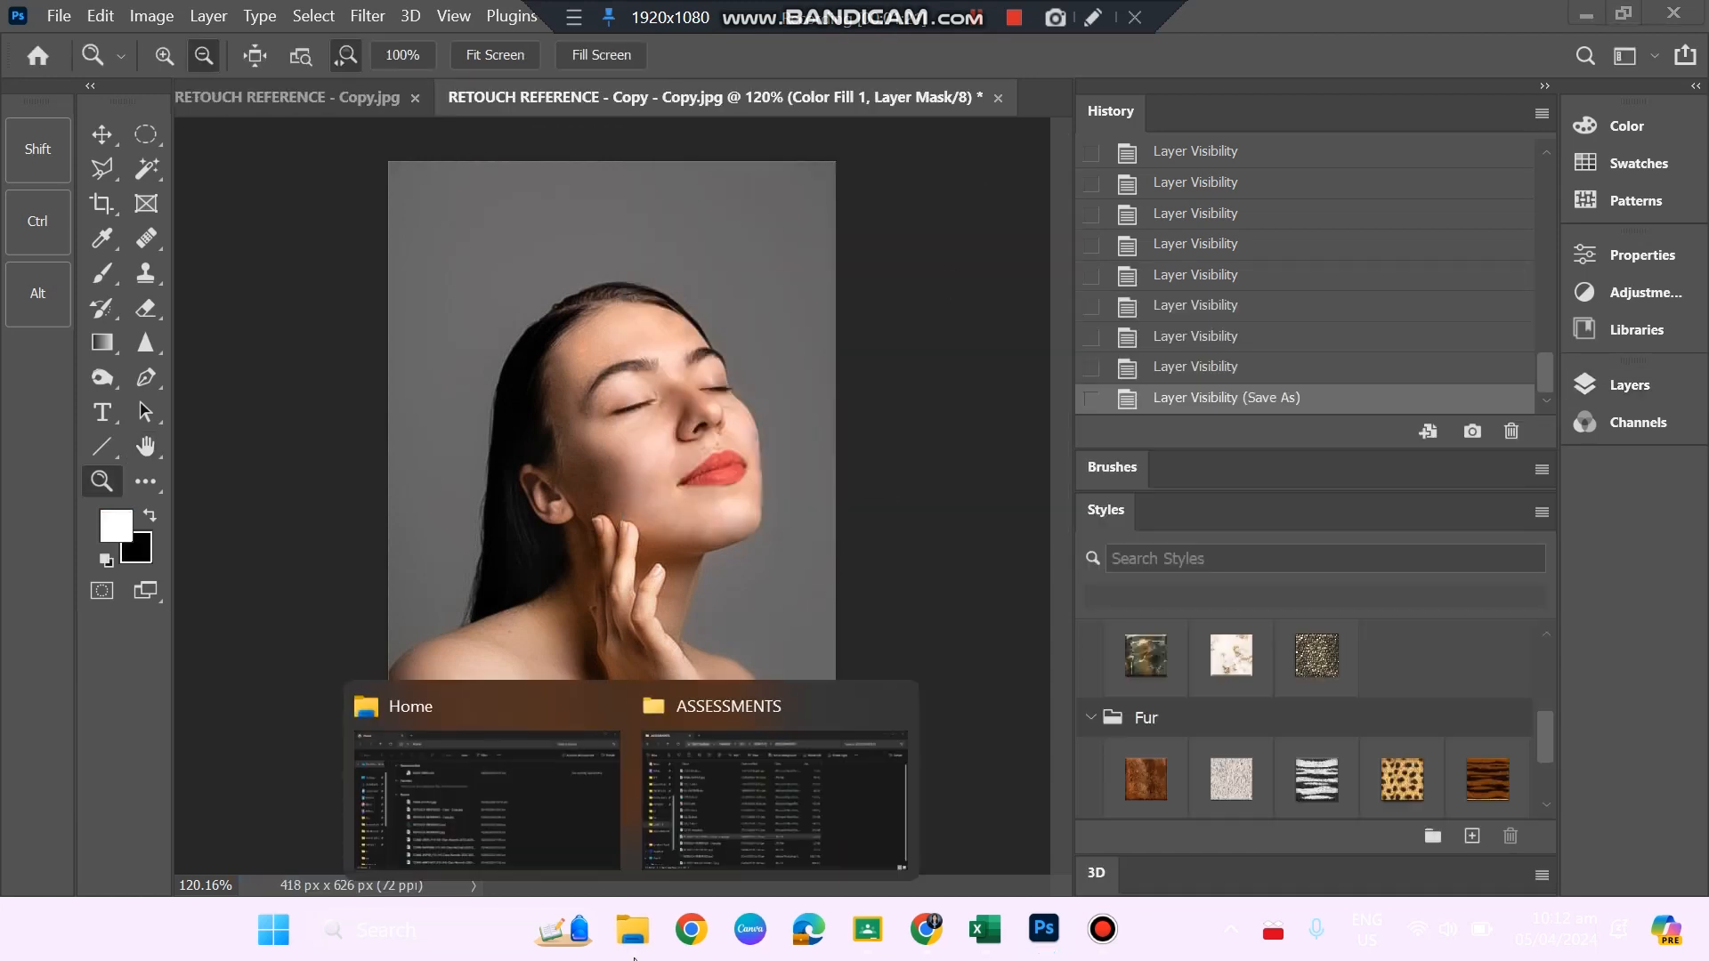
pyautogui.click(670, 856)
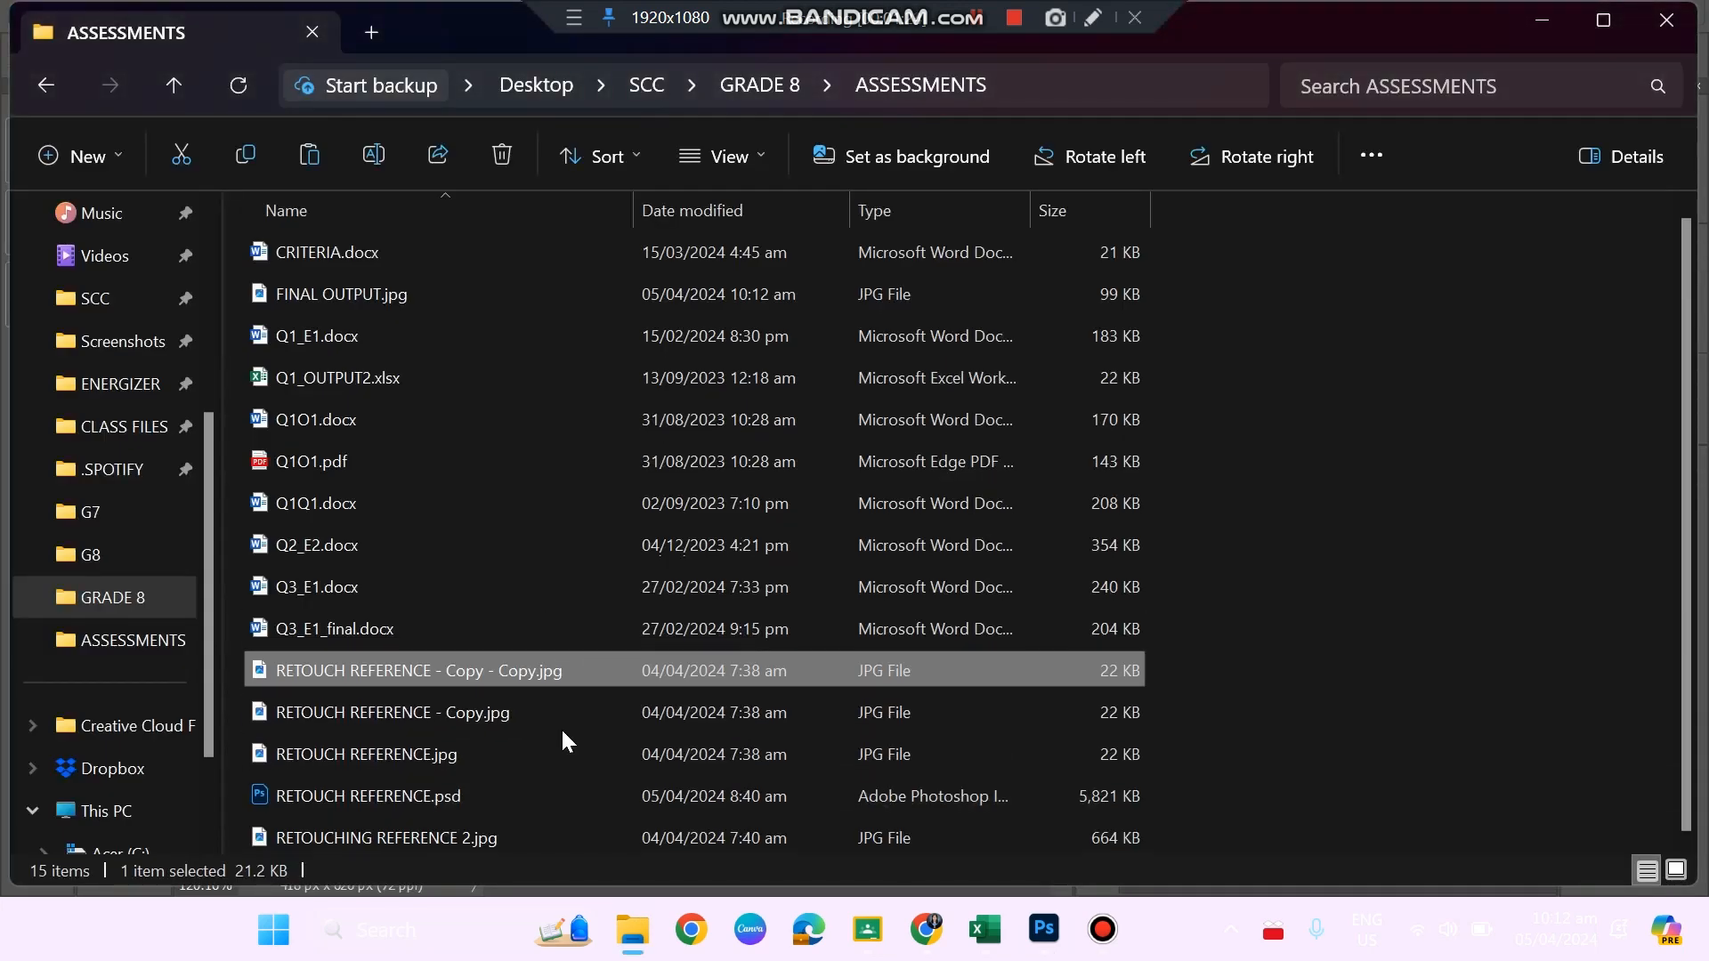
pyautogui.doubleClick(523, 300)
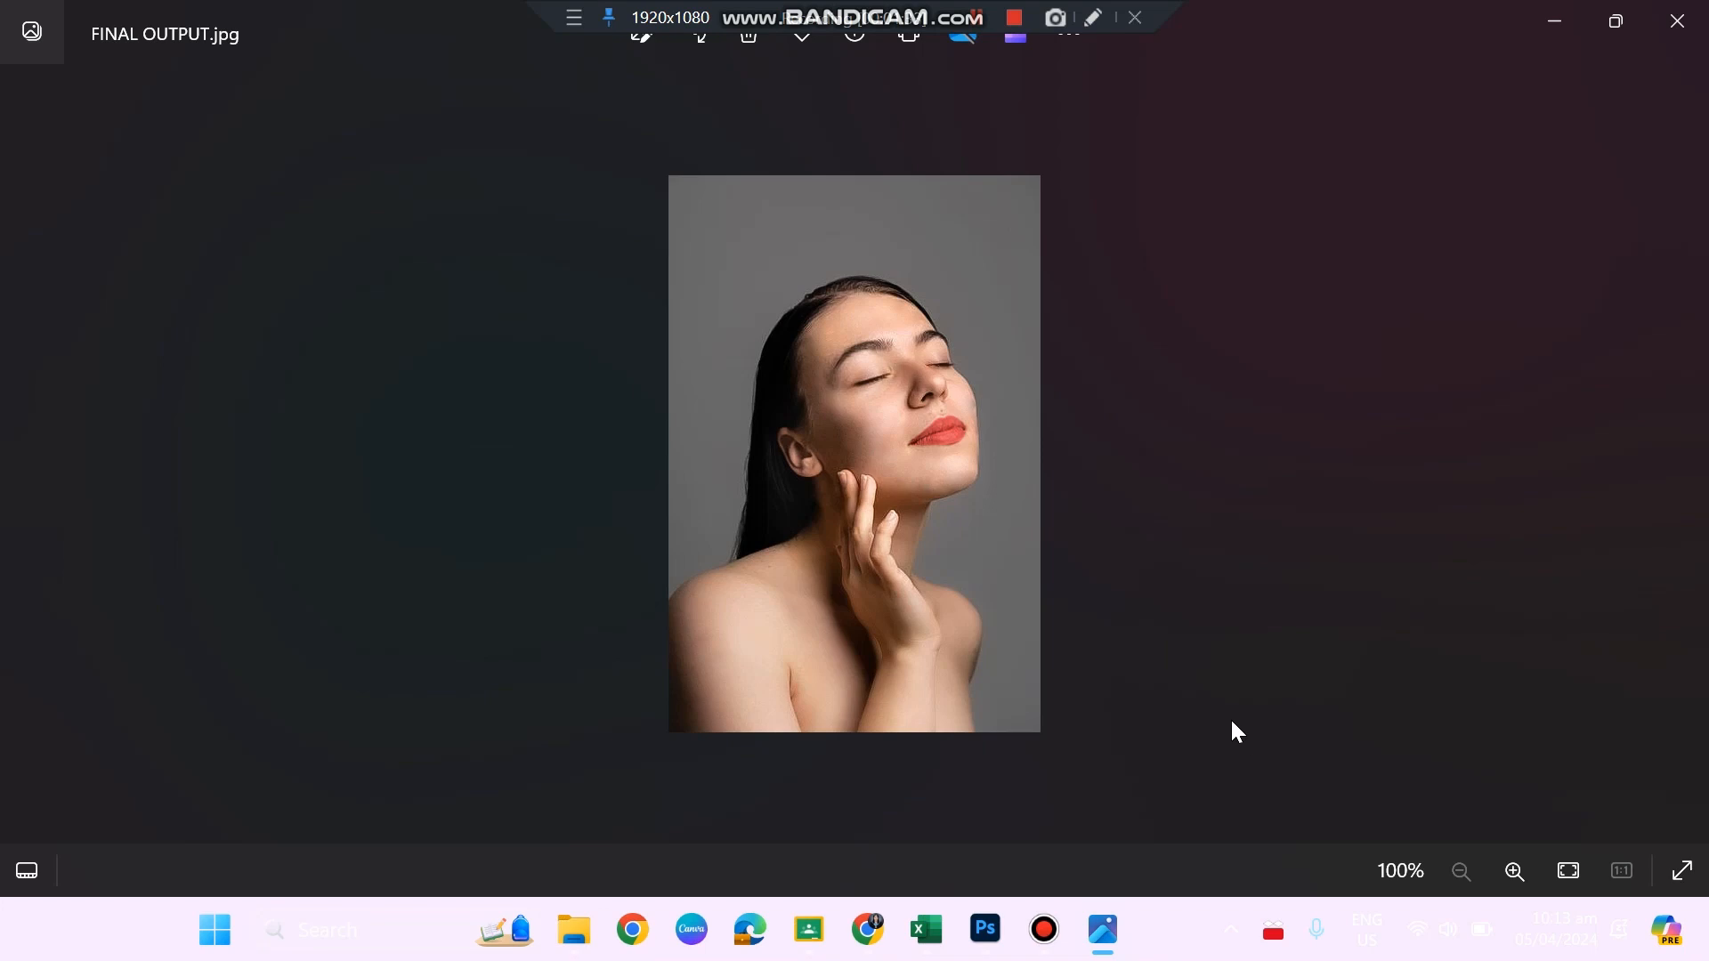
# Examine the face, lips and skin in the exported portrait, both close up and as a whole.
pyautogui.scroll(2, 1097, 612)
pyautogui.scroll(-1, 1100, 621)
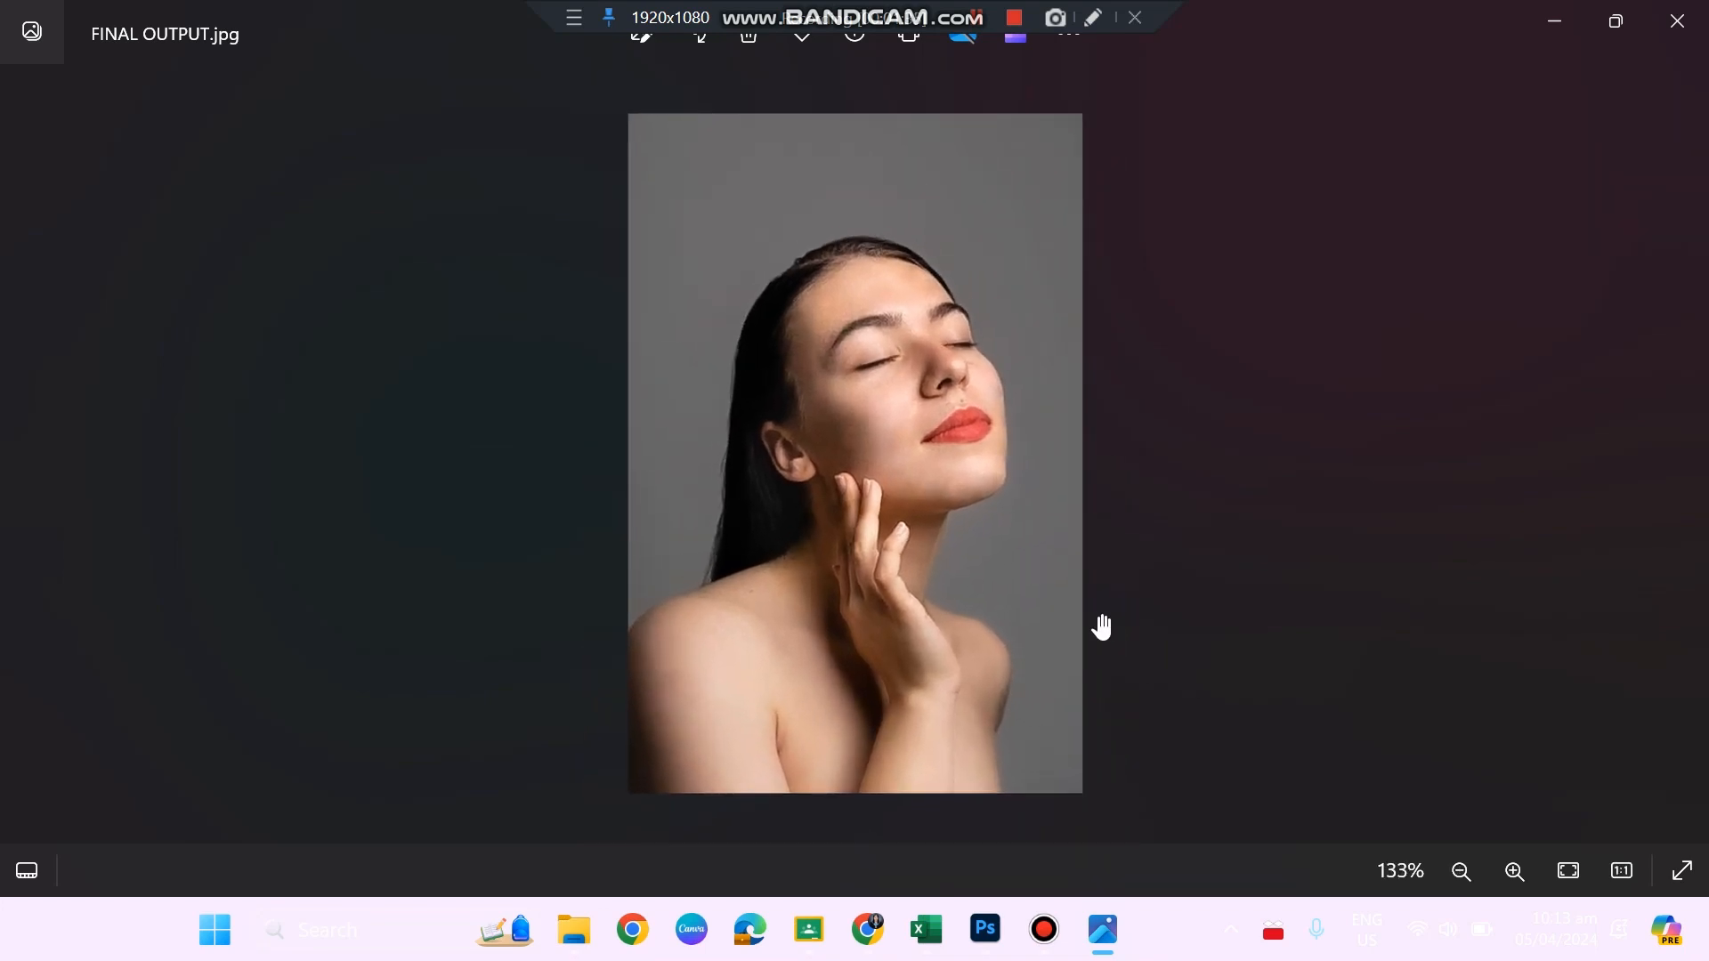
pyautogui.scroll(2, 1102, 626)
pyautogui.scroll(-3, 1100, 620)
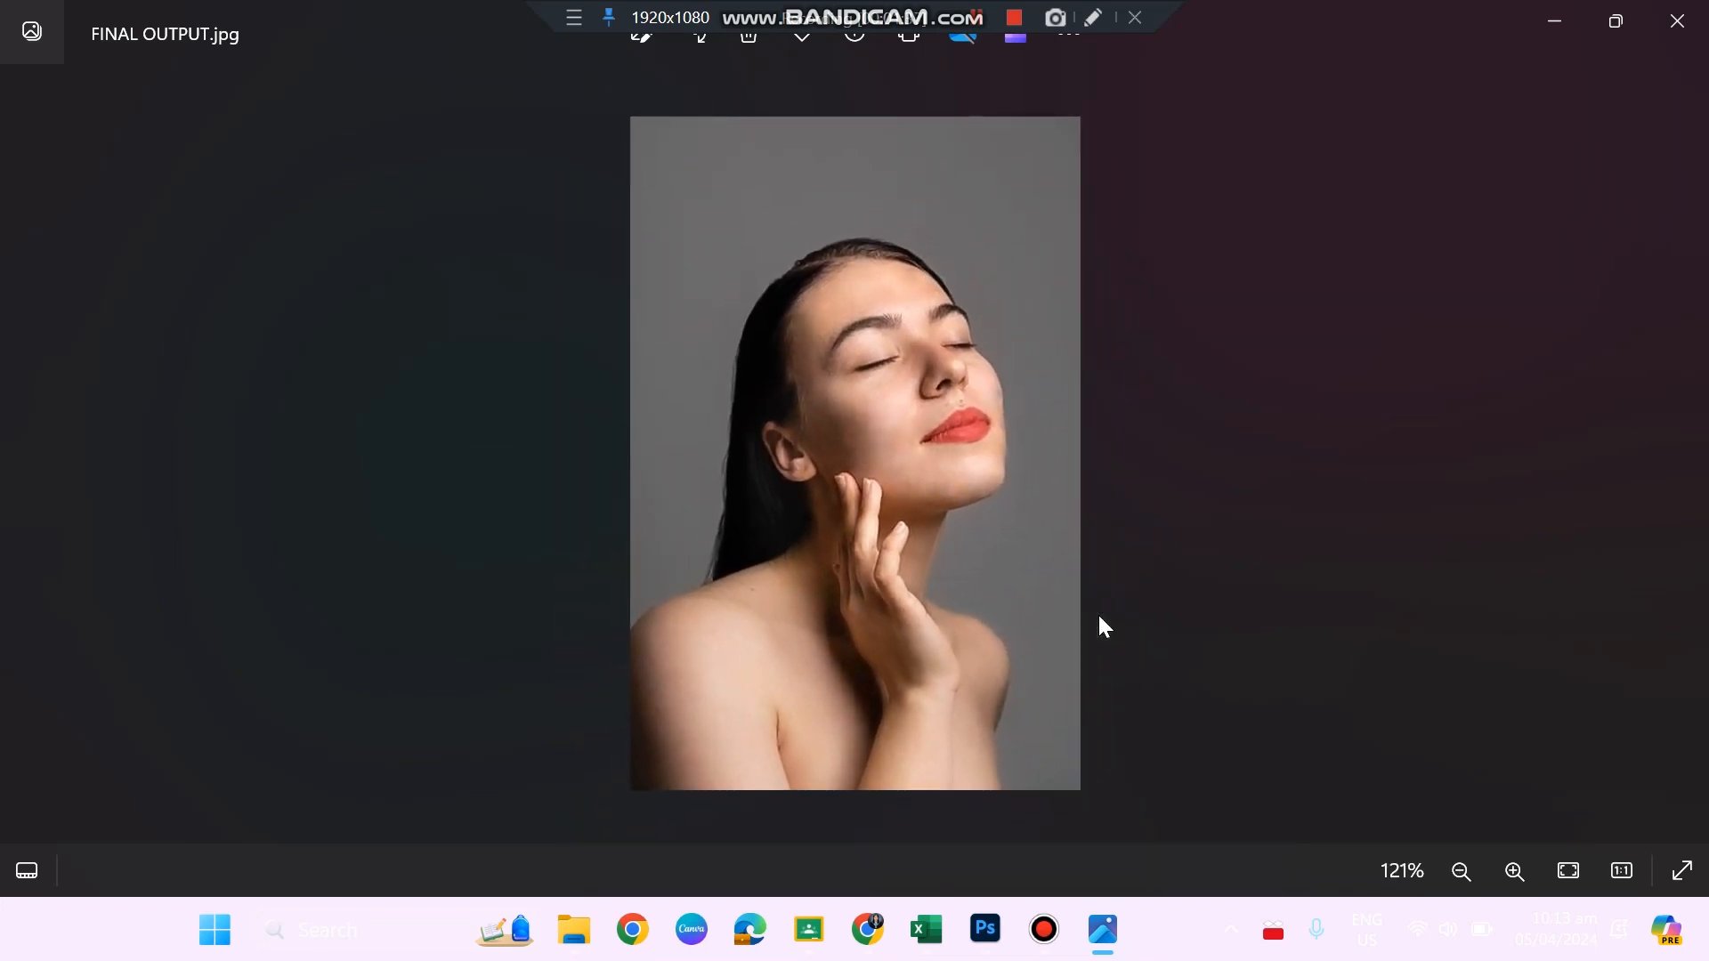
pyautogui.scroll(1, 1100, 620)
pyautogui.scroll(-2, 1100, 620)
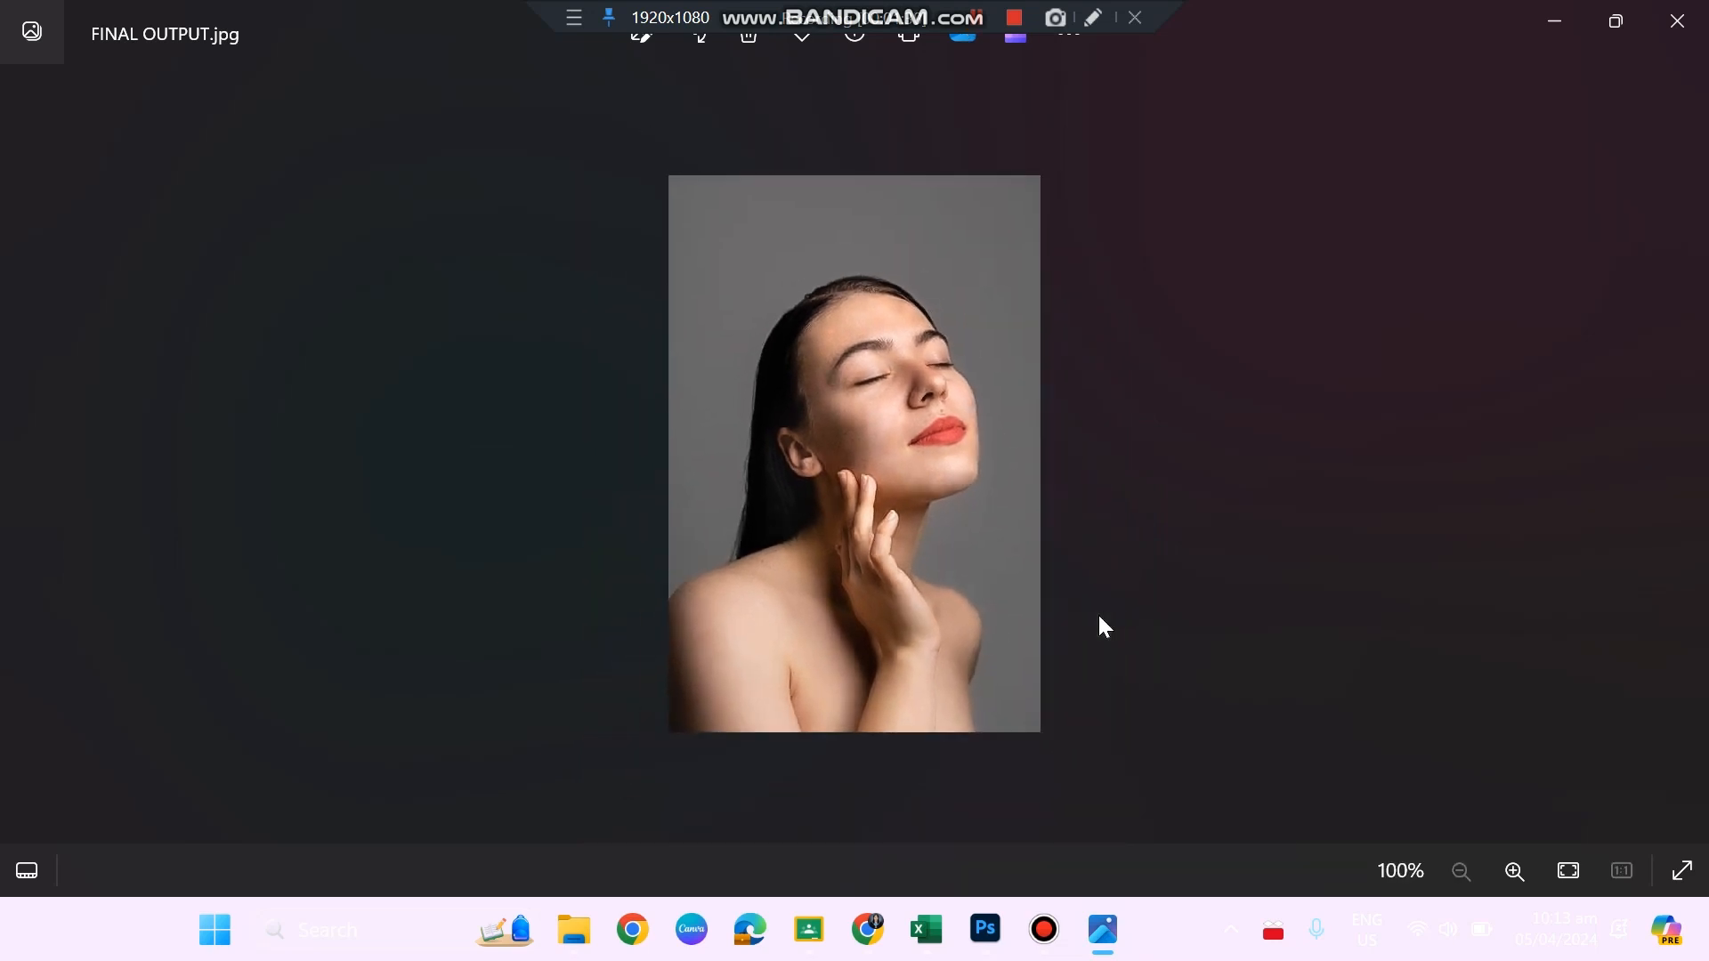
pyautogui.scroll(6, 1295, 489)
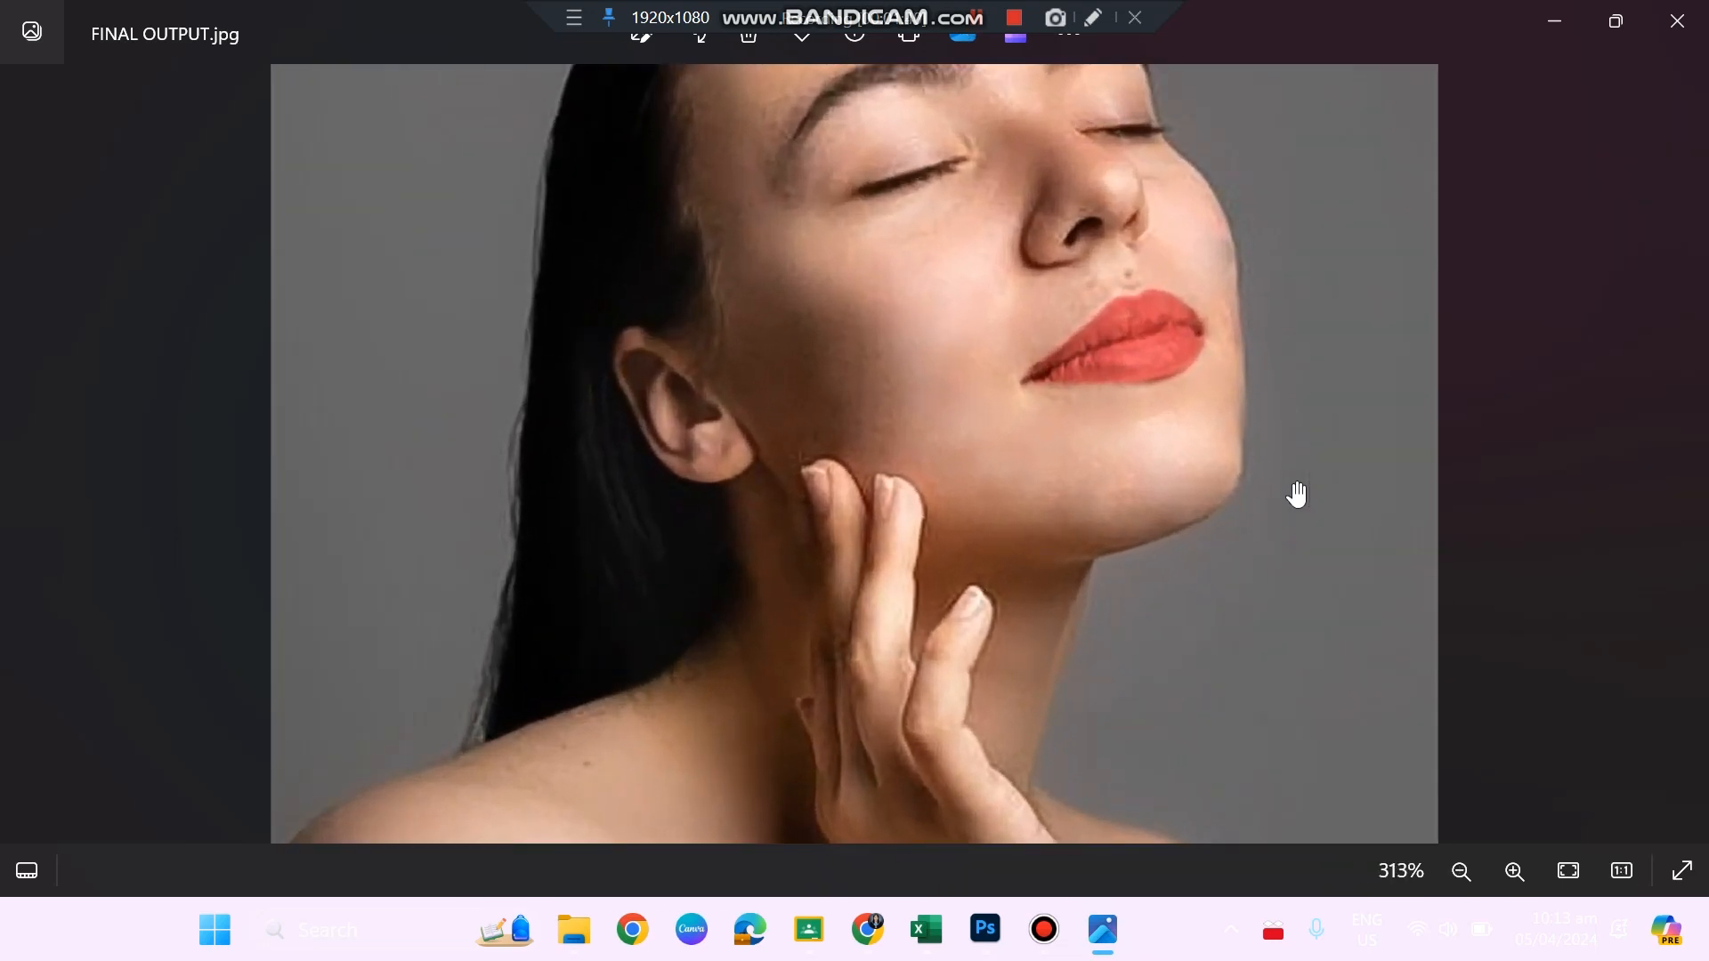
pyautogui.scroll(-1, 1296, 494)
pyautogui.scroll(-5, 1295, 494)
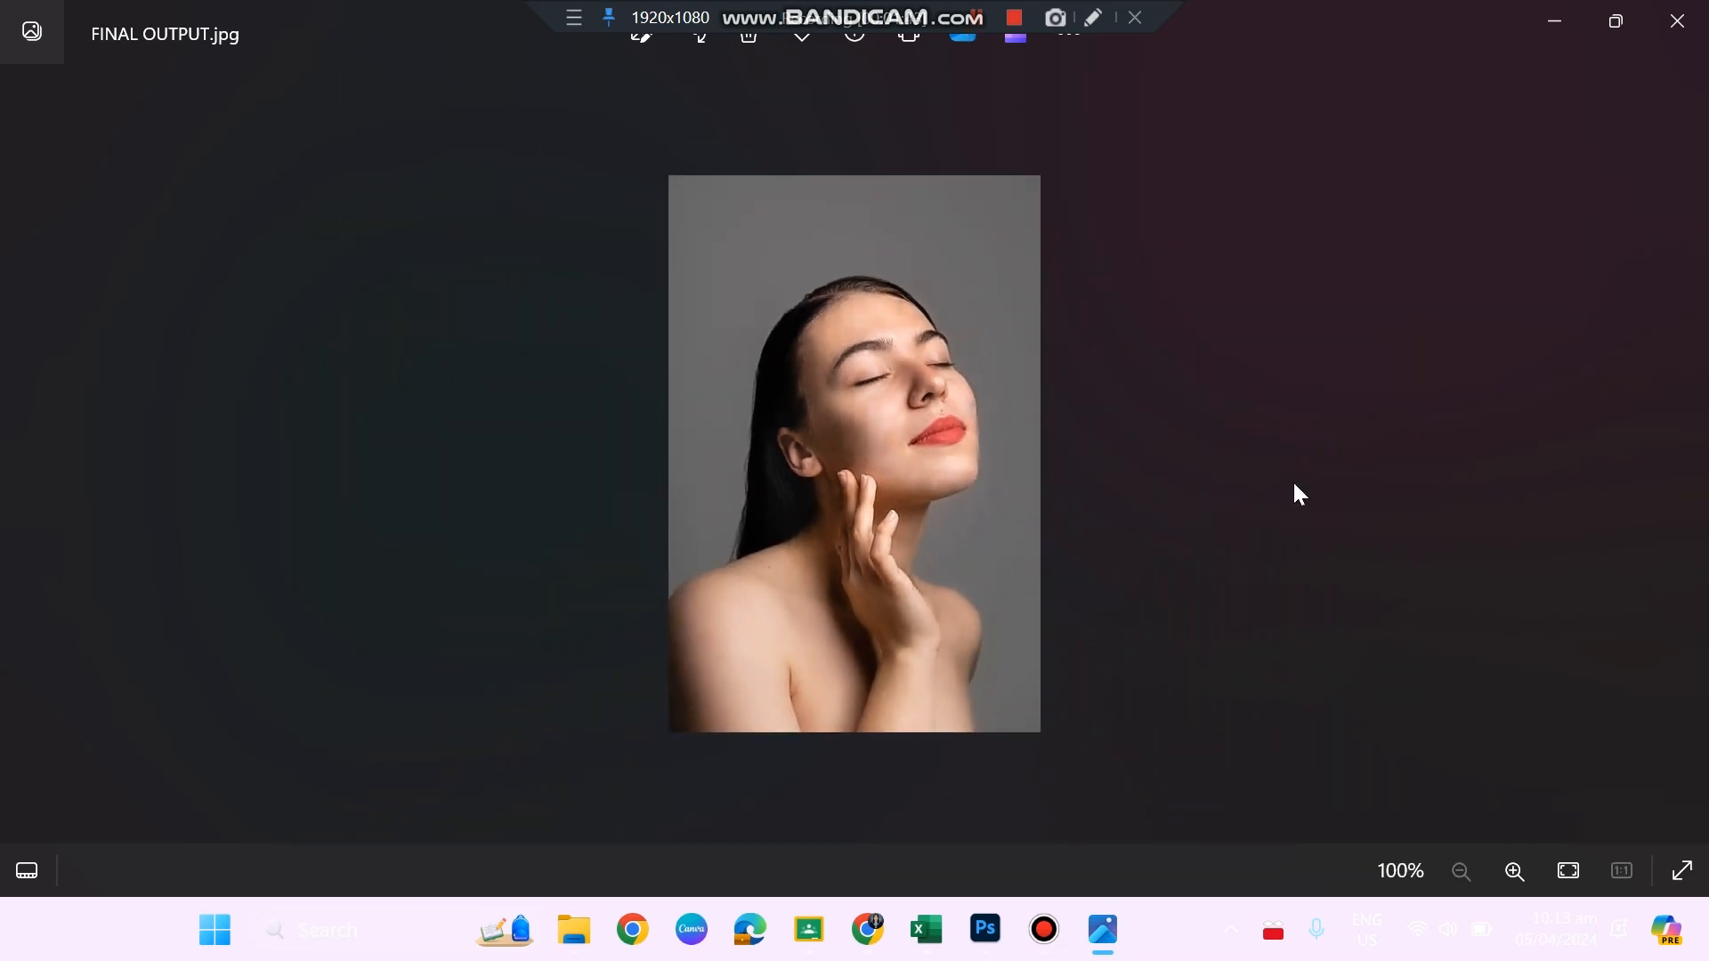